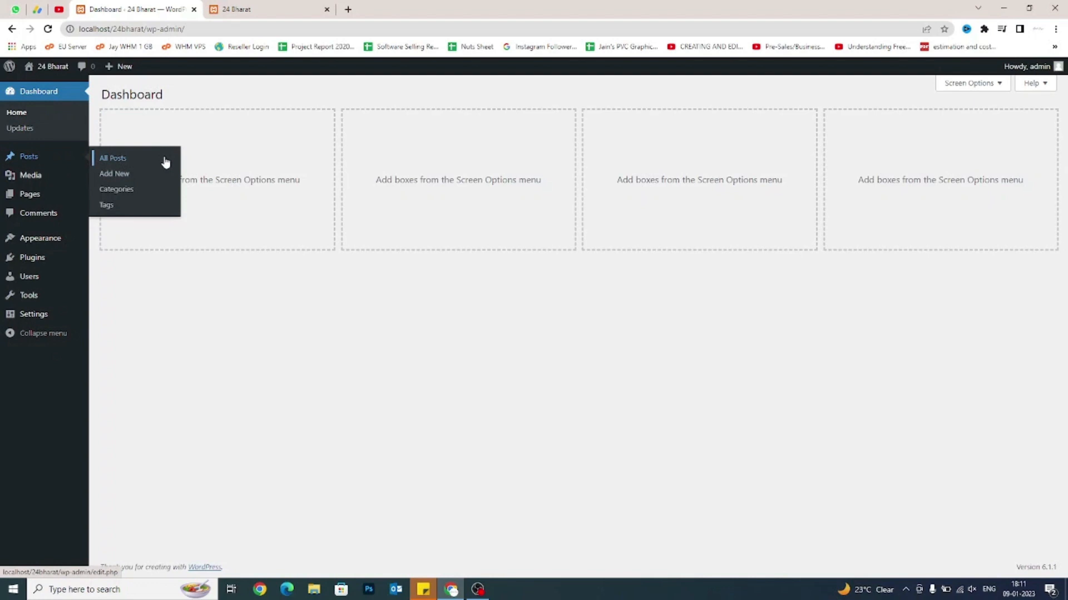
# Open All Posts to view the single published Hindi post filed under National and Rajasthan.
pyautogui.click(165, 162)
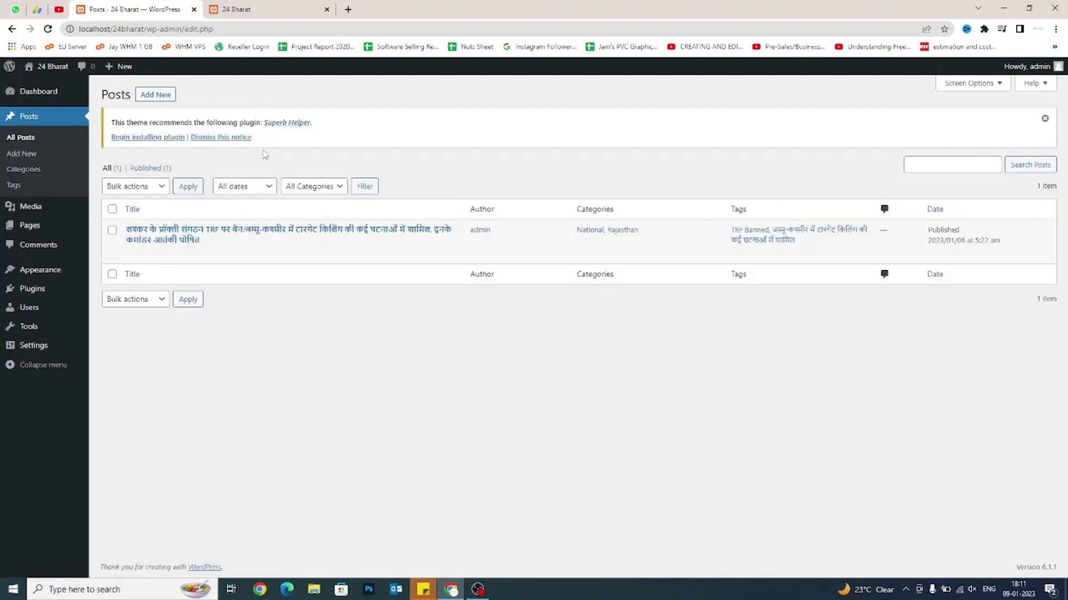
pyautogui.moveTo(31, 227)
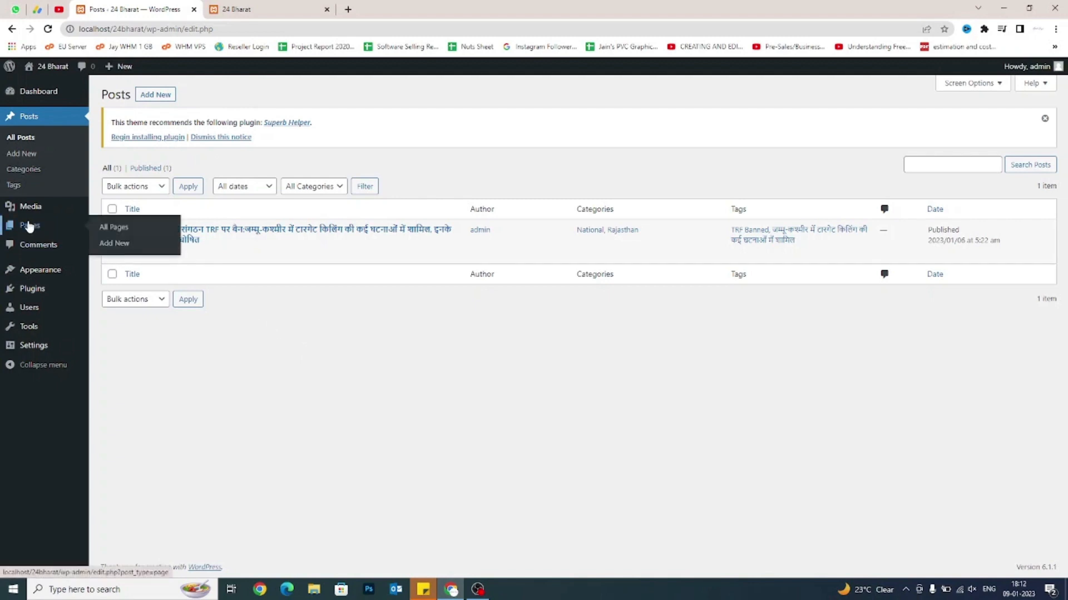
pyautogui.moveTo(43, 271)
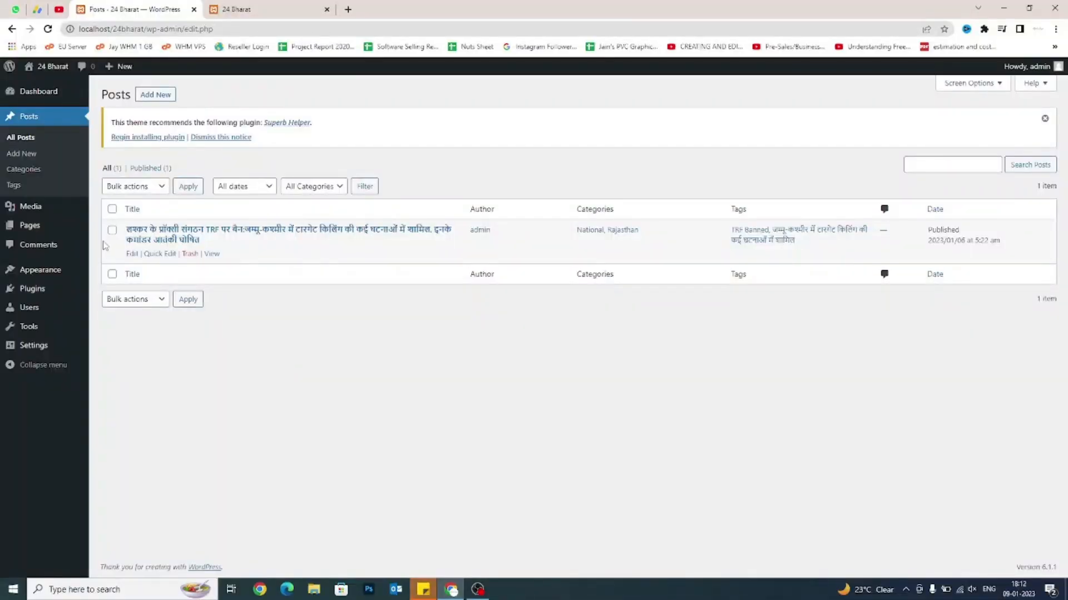
# Open All Pages, see it is empty, and bring up the Add New link's options.
pyautogui.moveTo(52, 228)
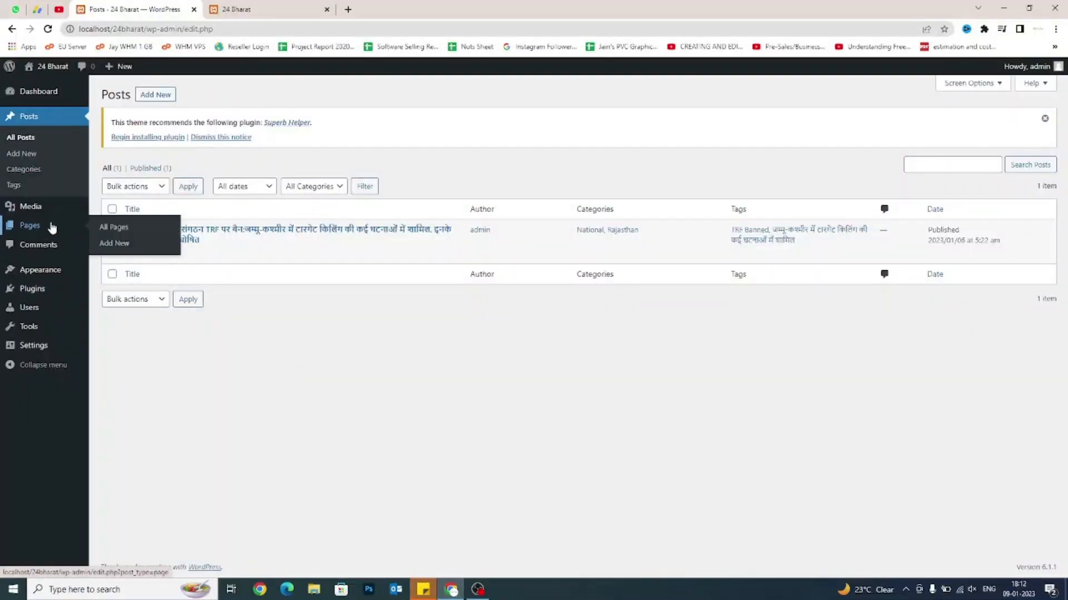
pyautogui.click(102, 231)
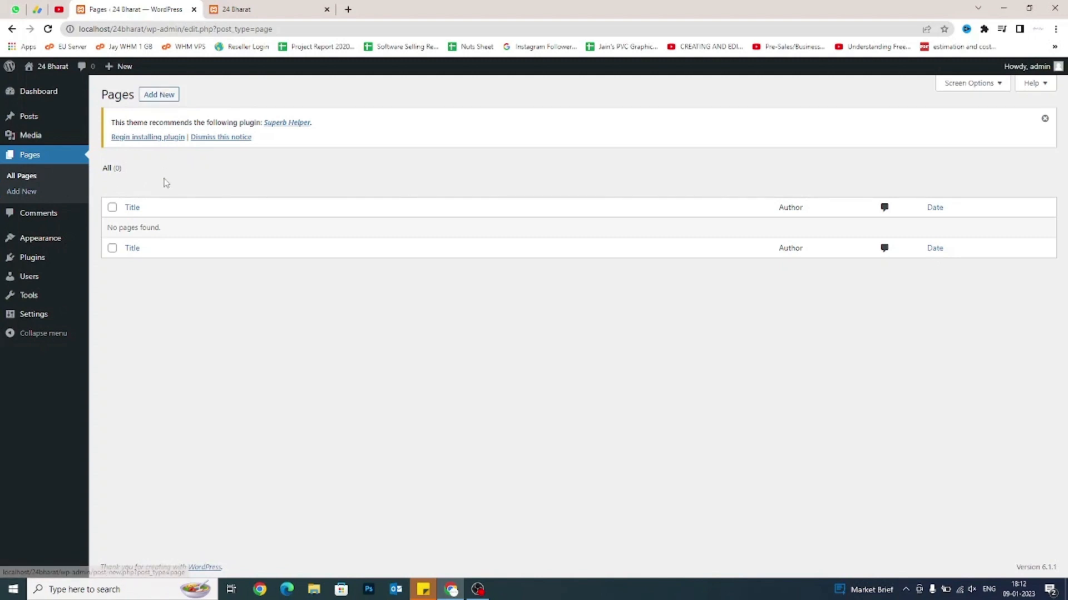
pyautogui.moveTo(123, 71)
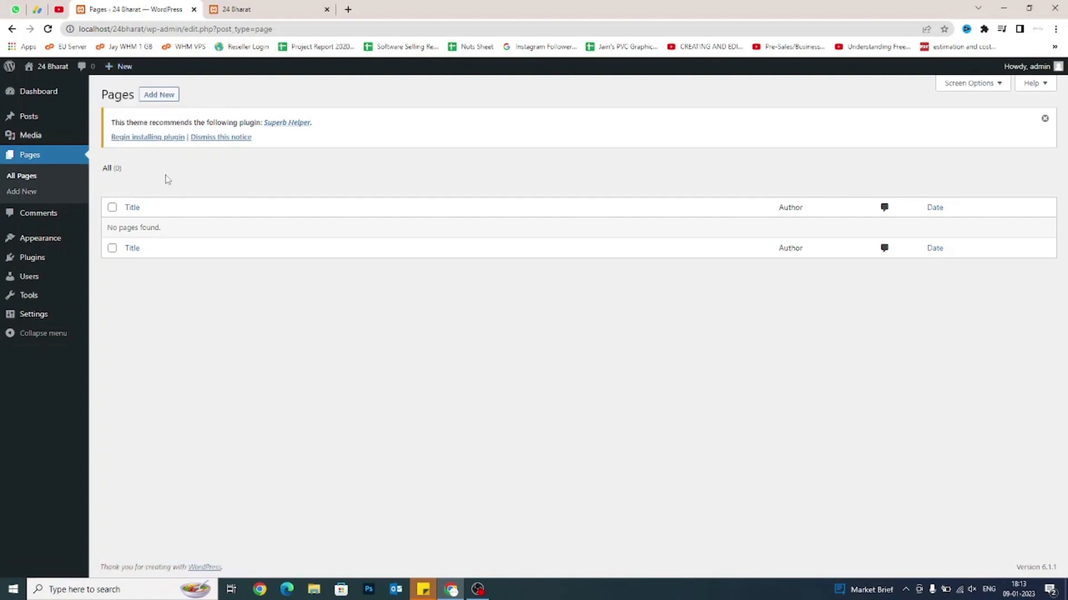
pyautogui.rightClick(162, 98)
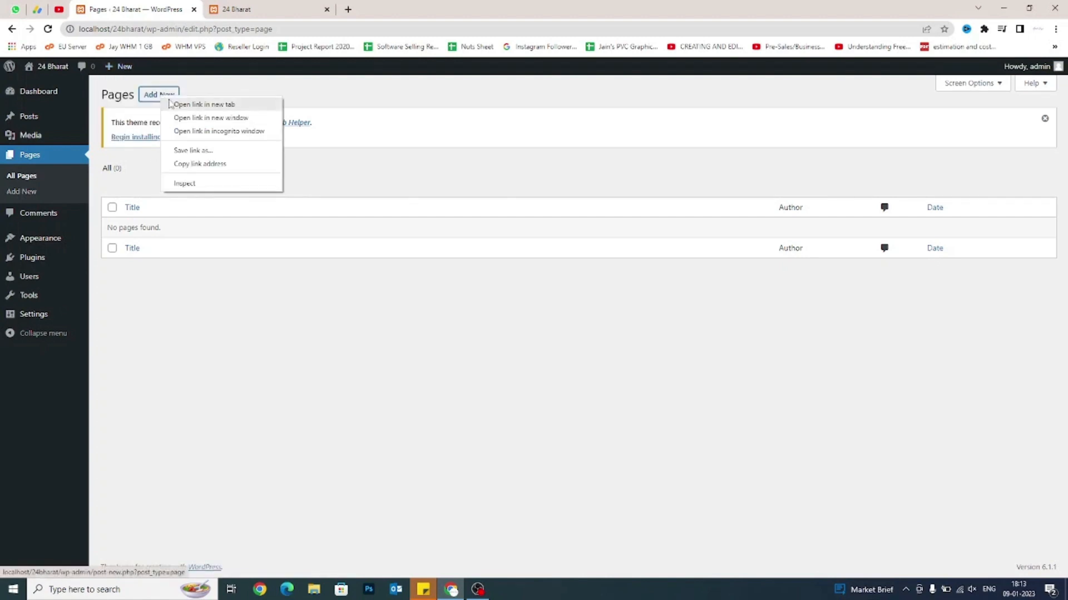
# Open a new-page editor in its own tab and title the page 'Home'.
pyautogui.click(200, 105)
pyautogui.click(374, 6)
pyautogui.moveTo(374, 5); pyautogui.dragTo(295, 5)
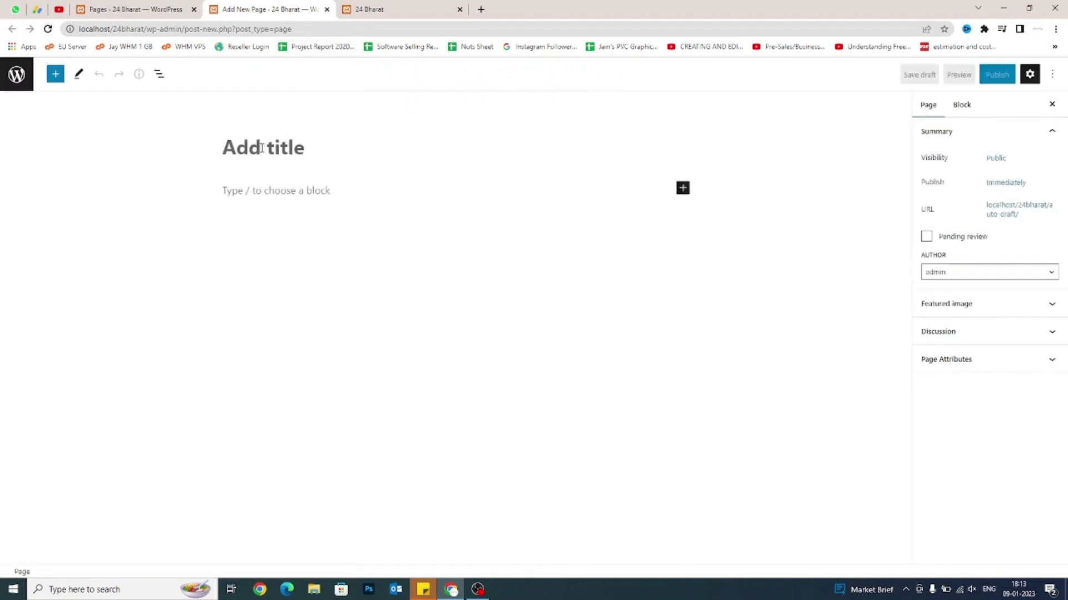
pyautogui.write('Home')
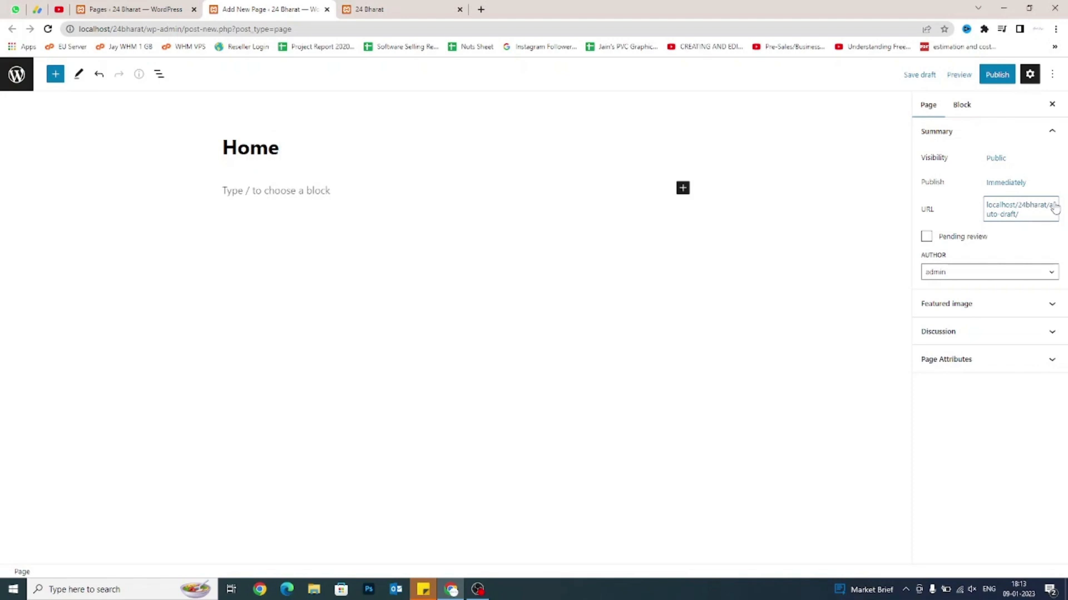
# Publish the Home page, close its editor tab and return to Pages.
pyautogui.click(961, 112)
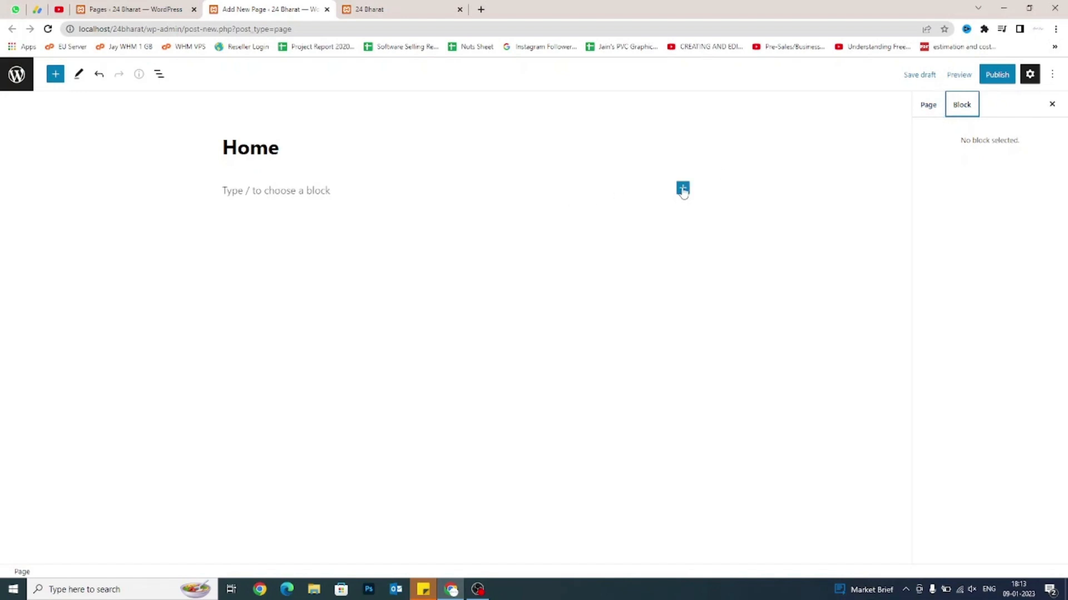
pyautogui.click(922, 113)
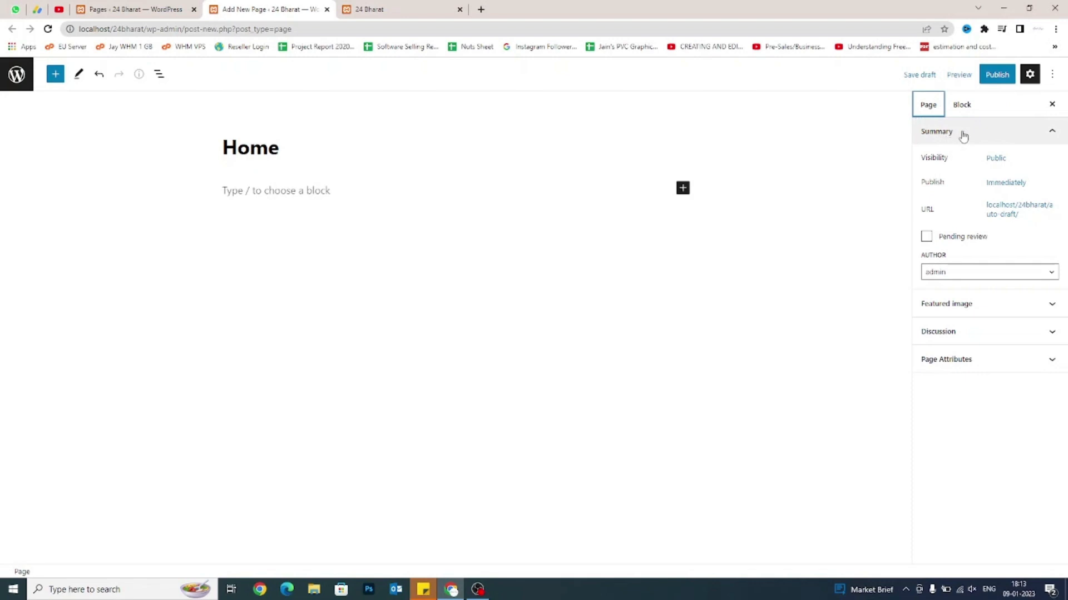
pyautogui.click(998, 77)
pyautogui.click(972, 75)
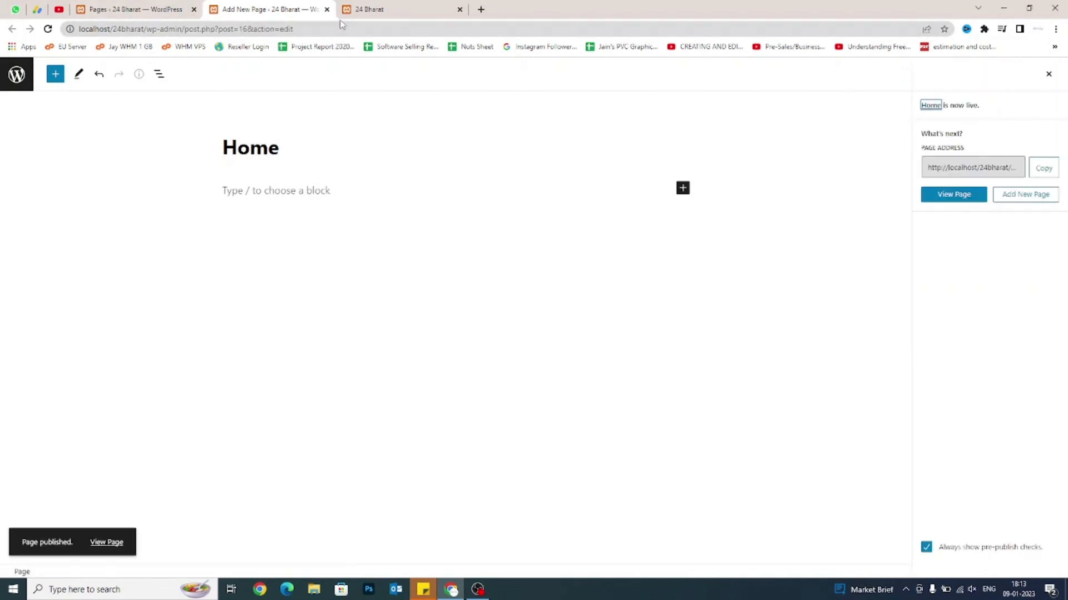
pyautogui.click(327, 11)
pyautogui.click(154, 6)
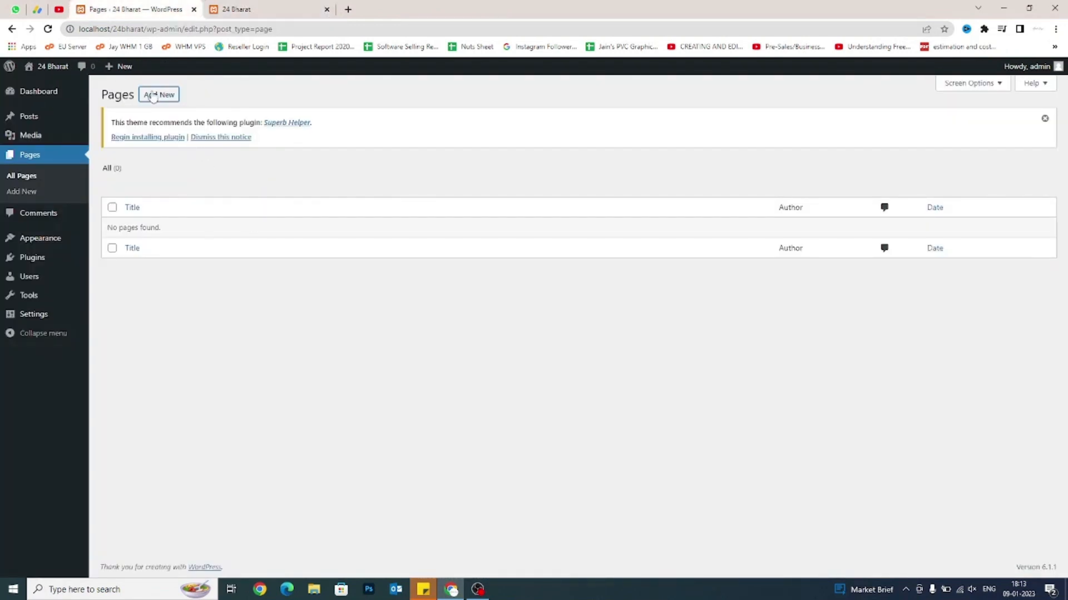
# Open four more new-page editors in separate browser tabs.
pyautogui.rightClick(153, 97)
pyautogui.click(199, 101)
pyautogui.rightClick(159, 98)
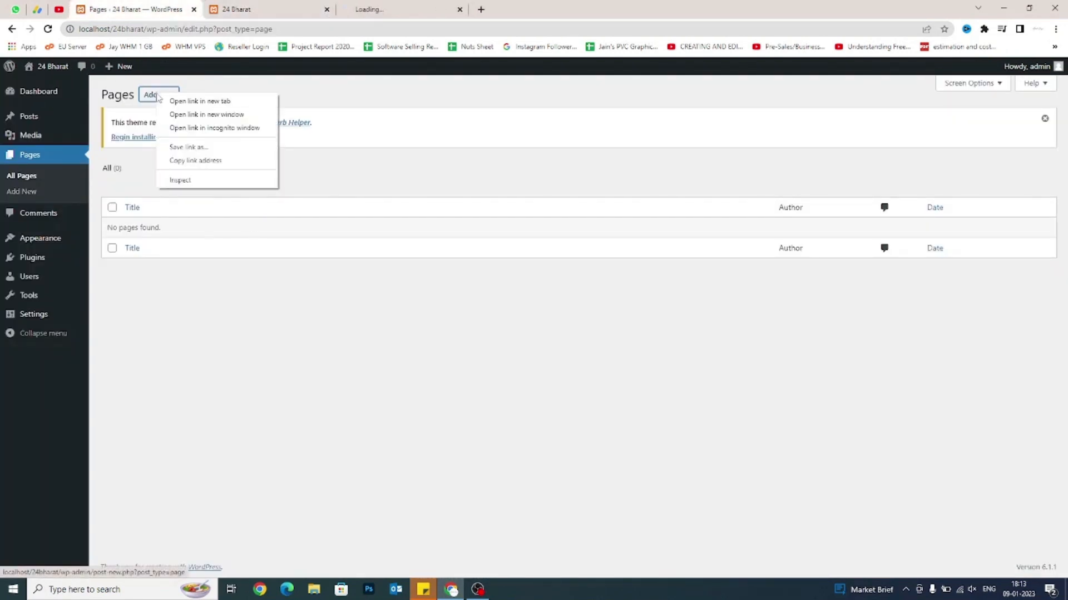
pyautogui.click(164, 101)
pyautogui.rightClick(159, 99)
pyautogui.click(164, 101)
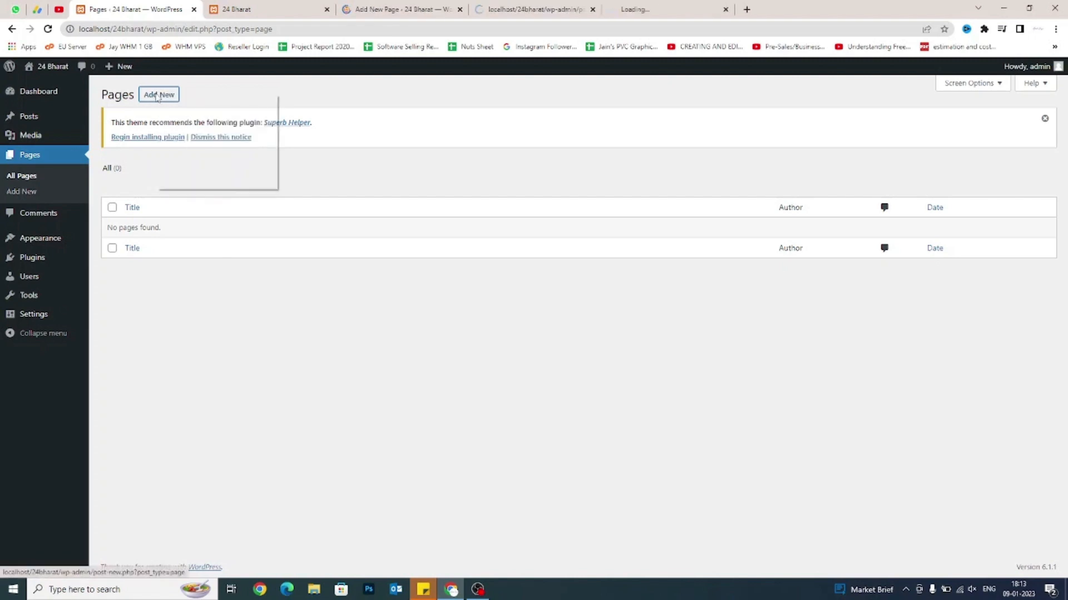
pyautogui.rightClick(159, 98)
pyautogui.click(164, 101)
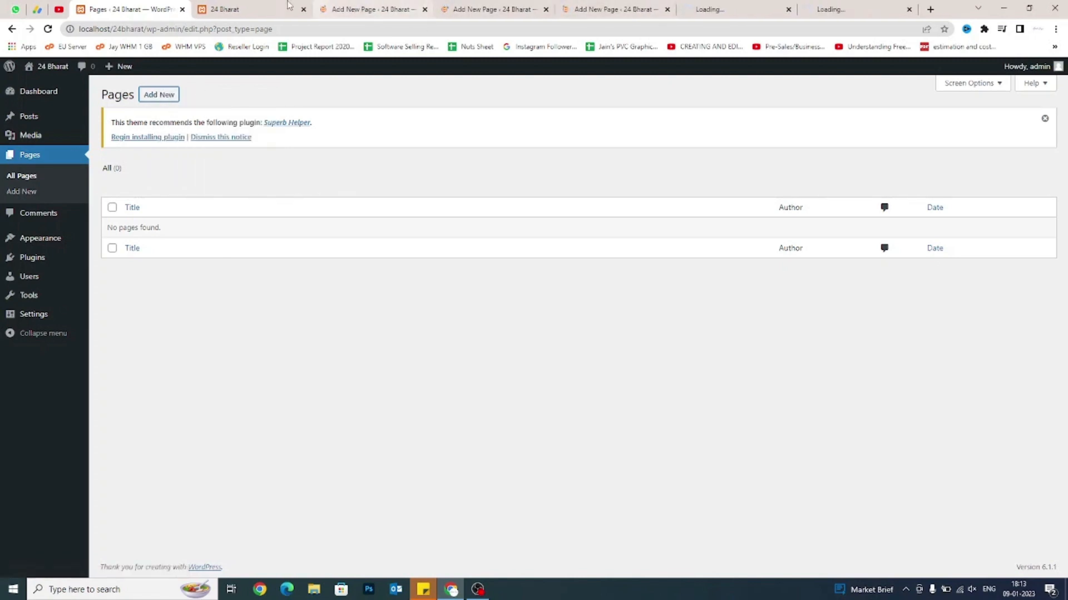
# Publish two pages titled 'Contact Us' and 'About Us'.
pyautogui.click(362, 9)
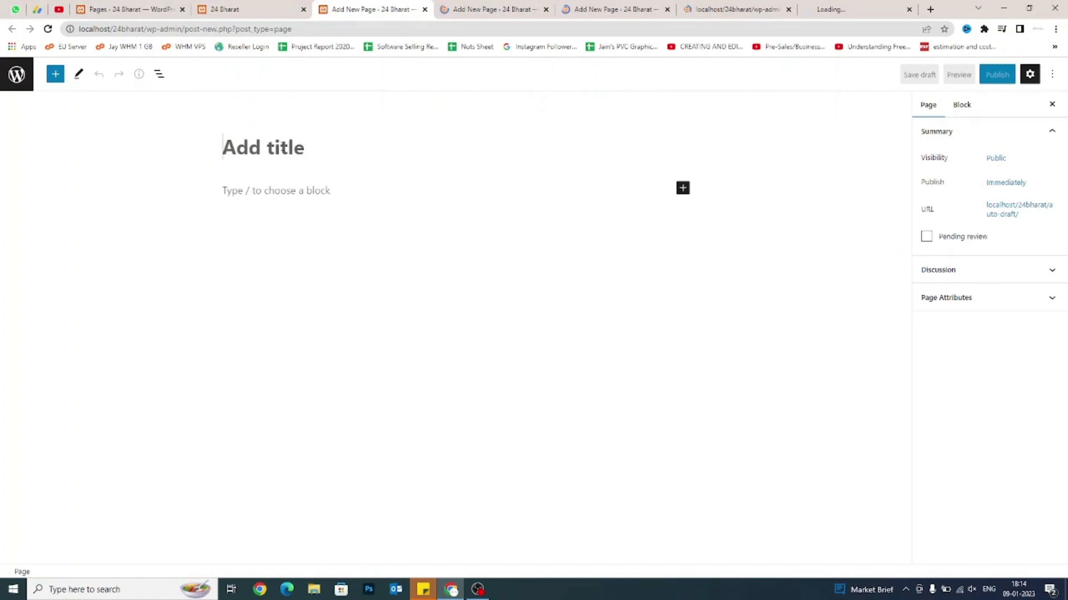
pyautogui.write('Conta')
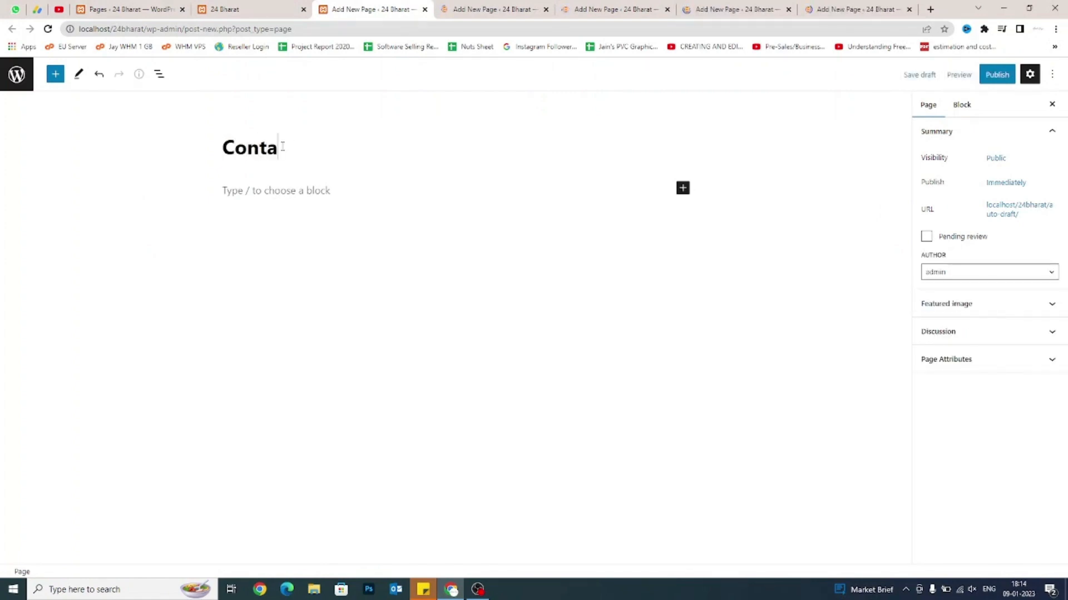
pyautogui.write('ct Us')
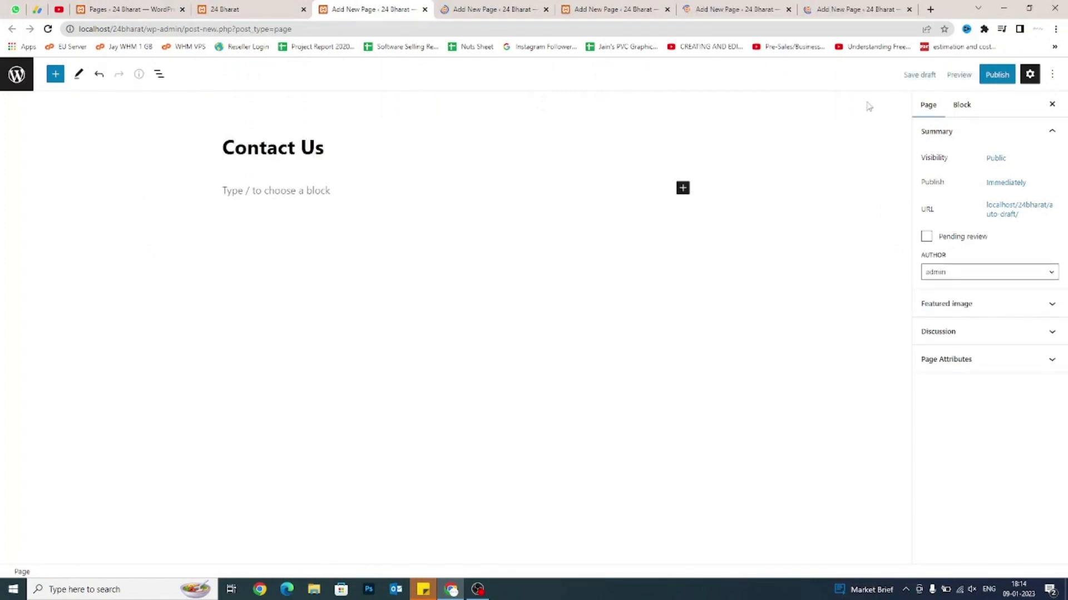
pyautogui.click(1001, 78)
pyautogui.click(1000, 78)
pyautogui.click(1000, 78)
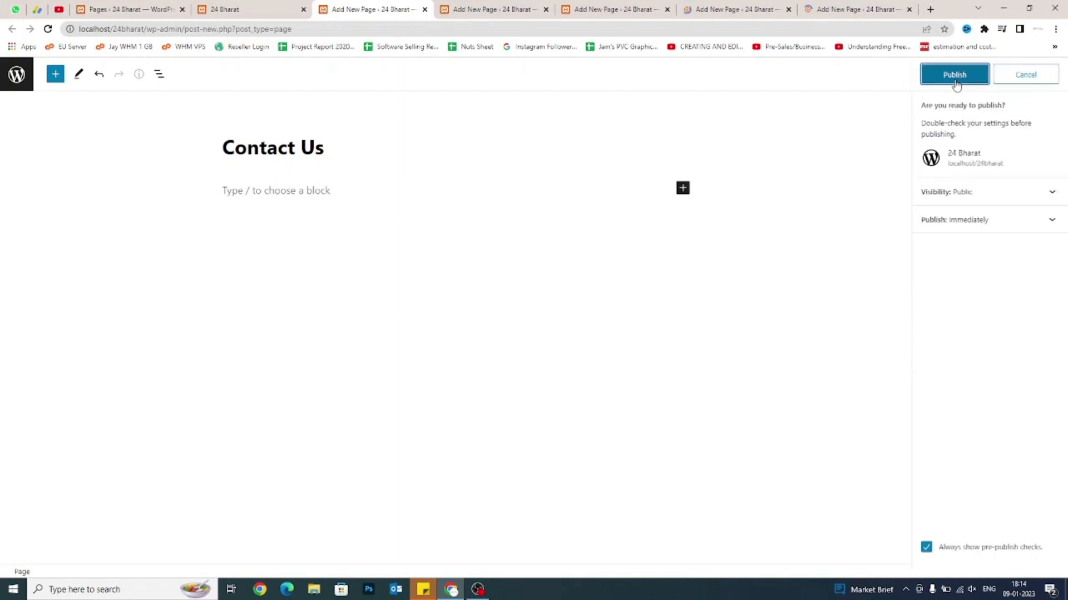
pyautogui.click(955, 78)
pyautogui.click(492, 9)
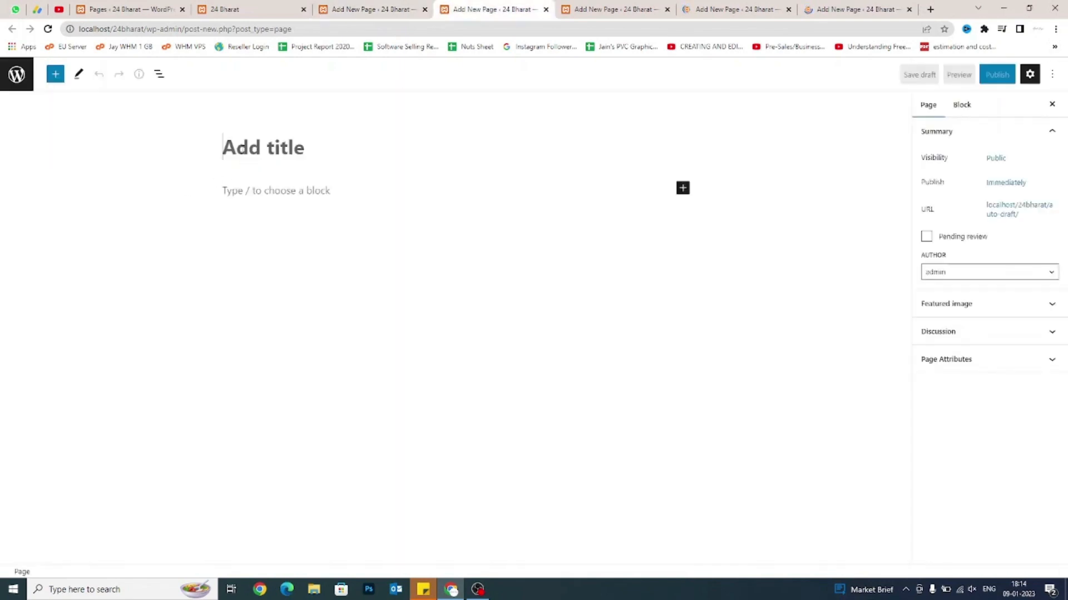
pyautogui.write('About Us')
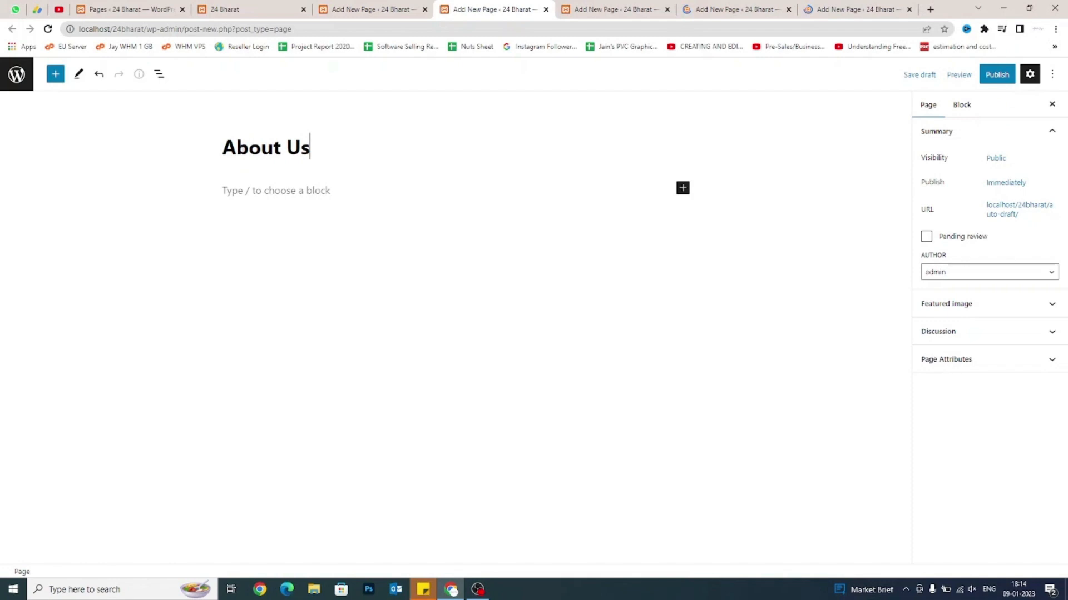
pyautogui.click(995, 76)
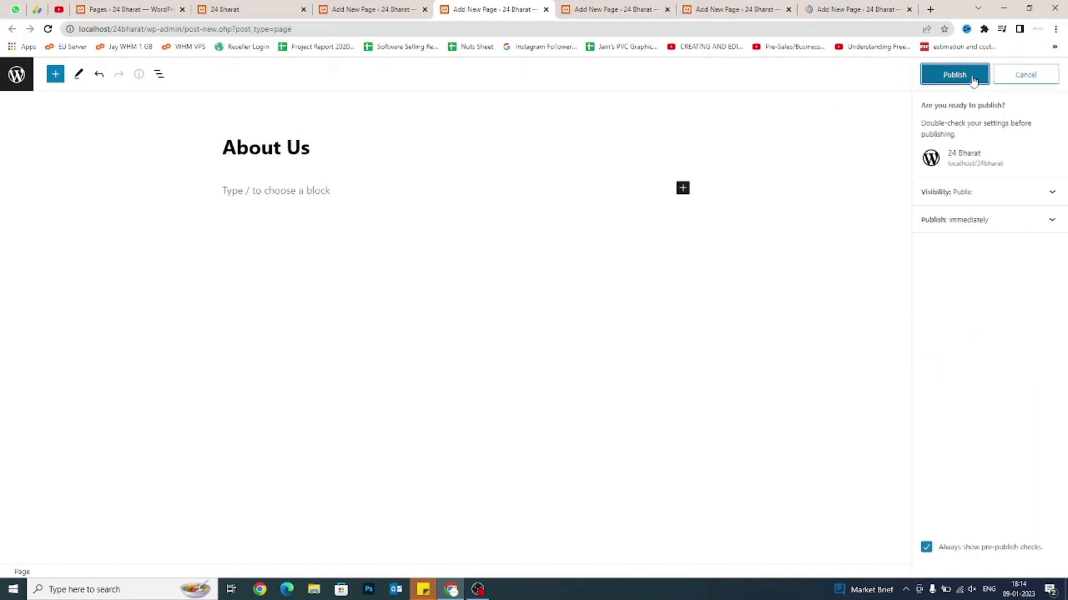
pyautogui.click(945, 80)
# Publish two pages titled 'Services' and 'Blog'.
pyautogui.click(589, 10)
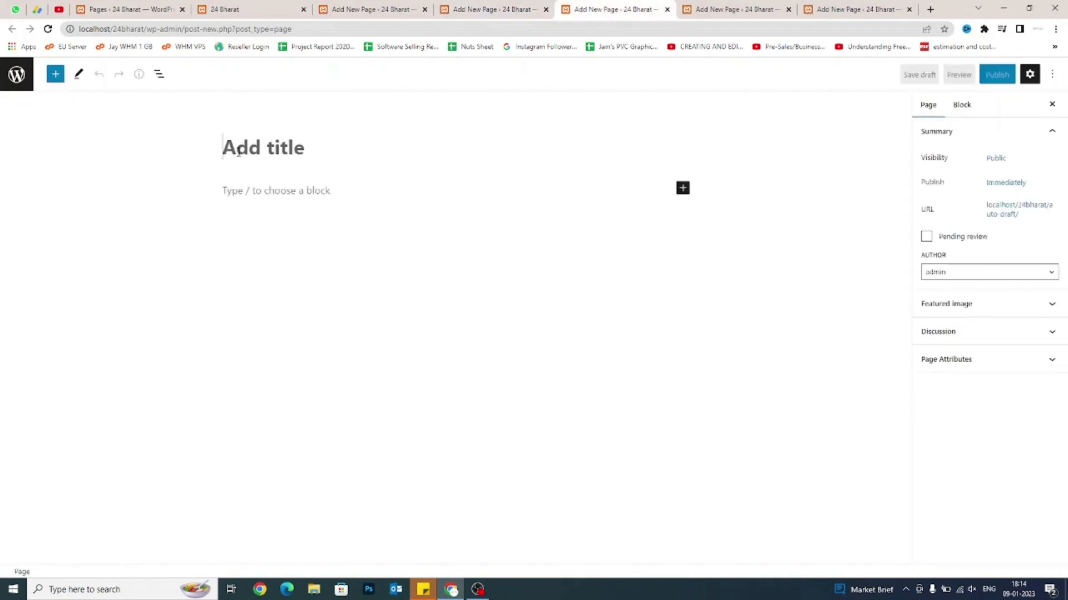
pyautogui.write('Services')
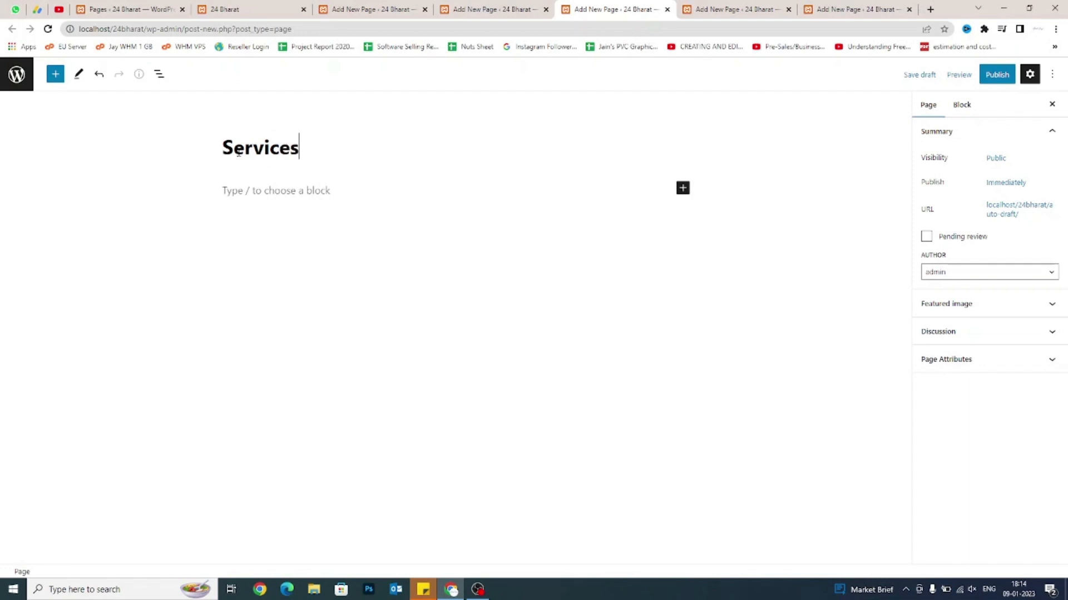
pyautogui.click(996, 76)
pyautogui.click(953, 78)
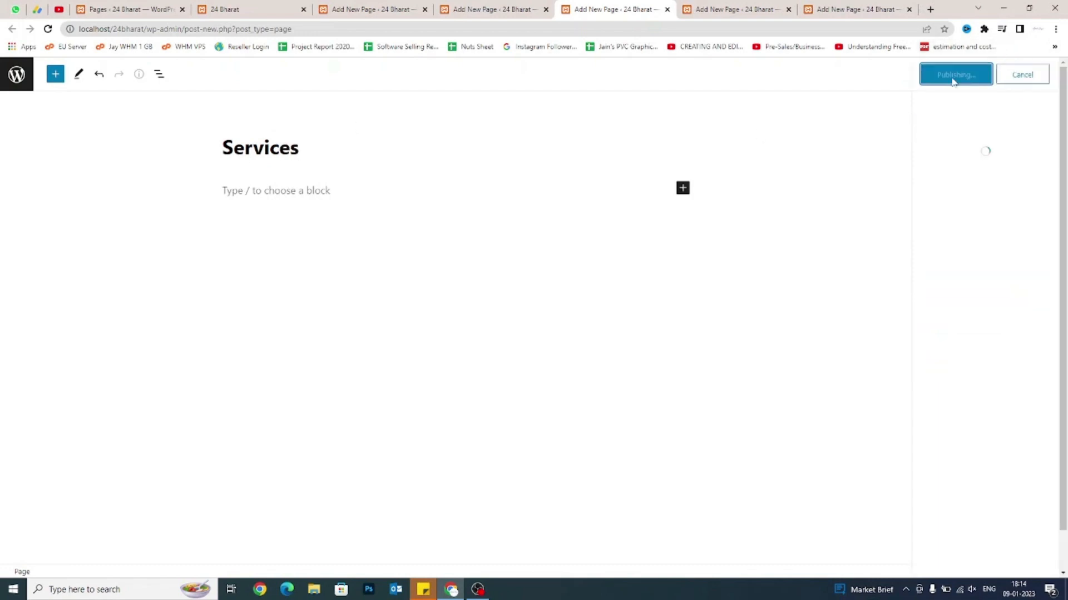
pyautogui.click(690, 7)
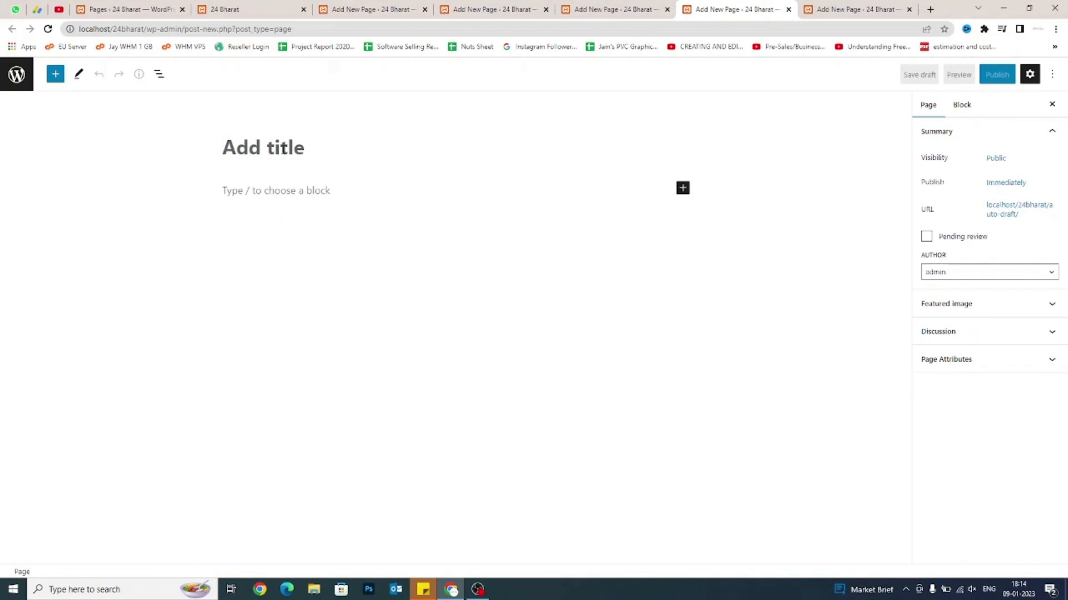
pyautogui.write('Blog')
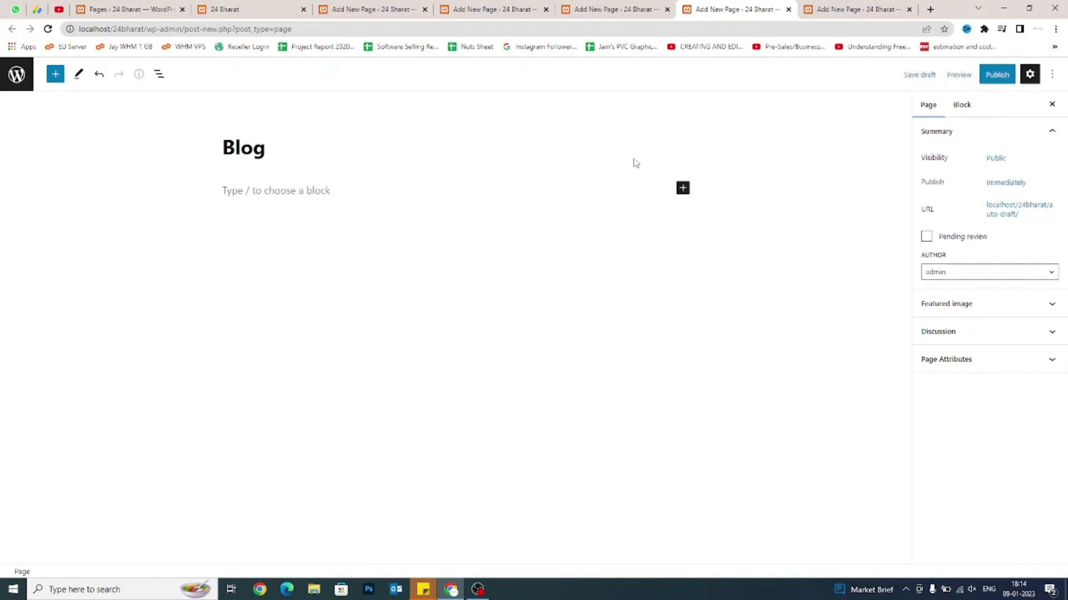
pyautogui.click(996, 74)
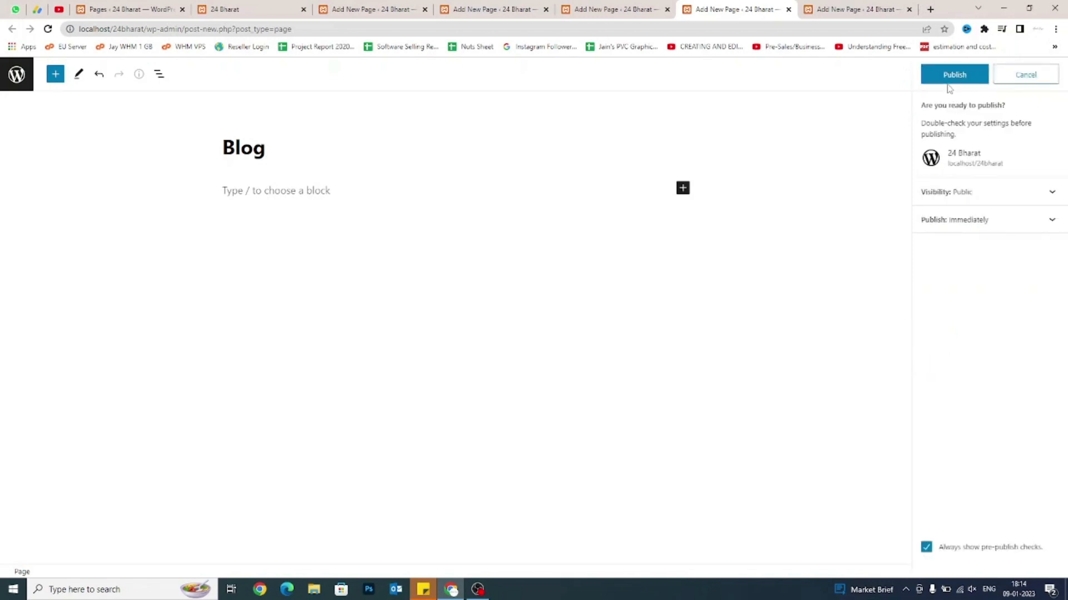
pyautogui.click(948, 83)
# Publish a page titled 'Gallery' and go back to the Pages list.
pyautogui.hotkey('ctrl', 'Tab')
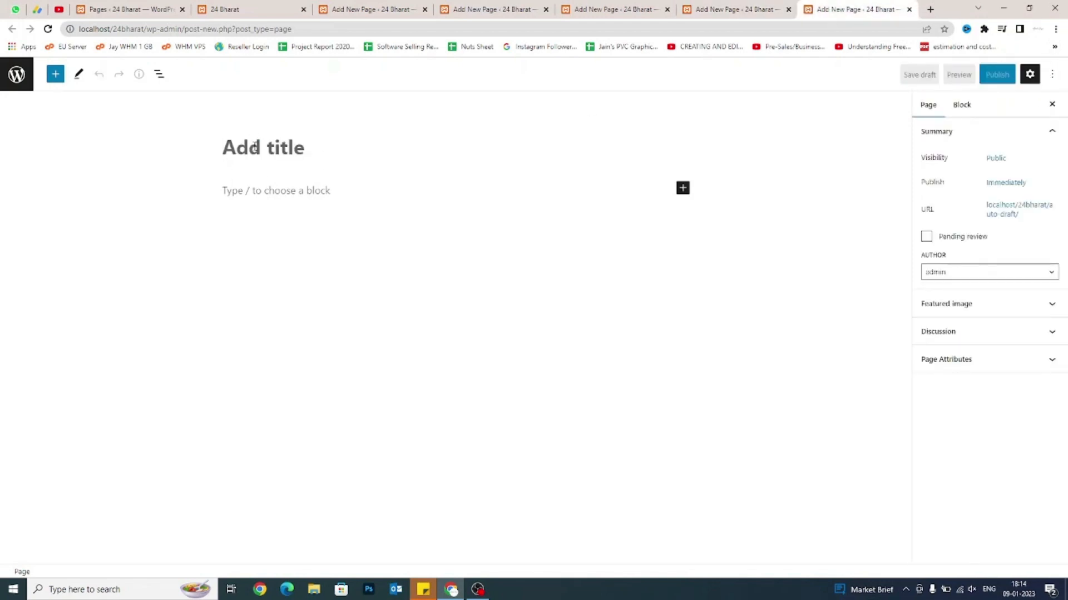
pyautogui.write('Gallery')
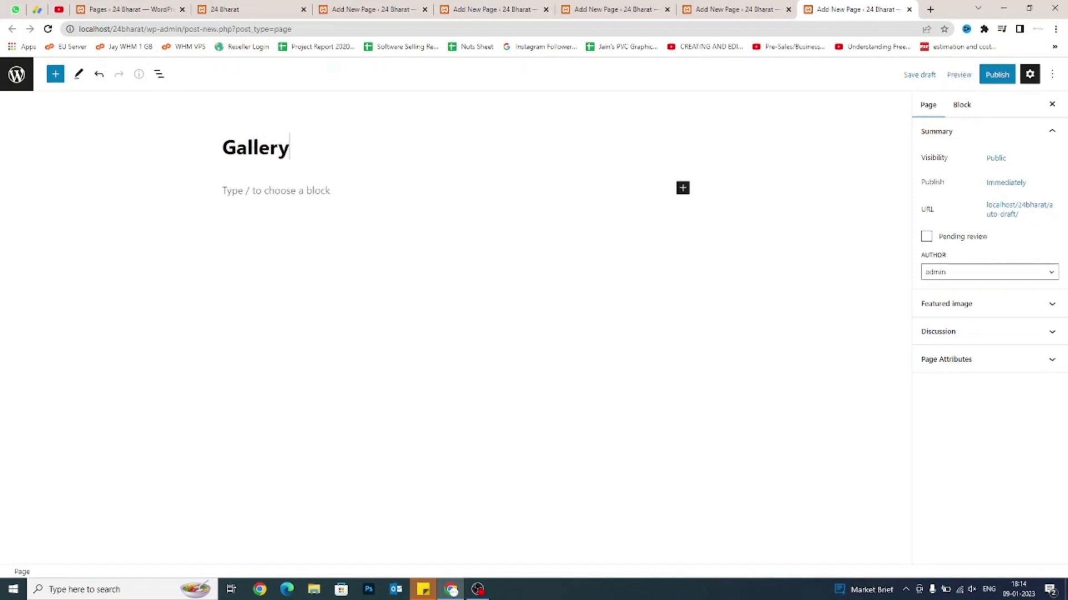
pyautogui.click(997, 74)
pyautogui.click(962, 71)
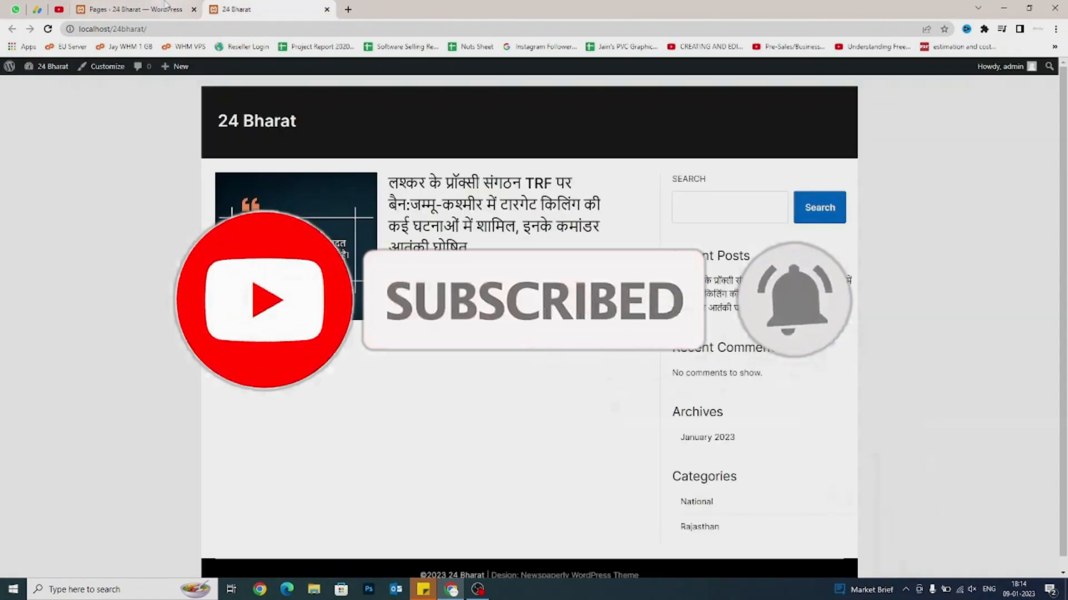
pyautogui.click(165, 7)
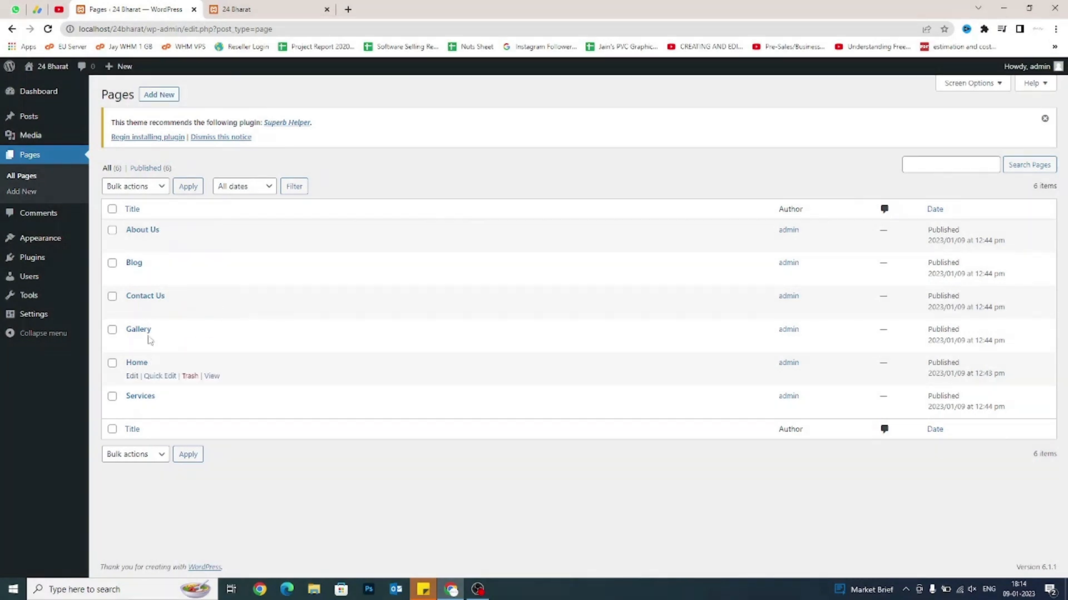
# Reopen the live site via Visit Site in a new tab, check its six-page navigation, then return to Pages.
pyautogui.click(264, 9)
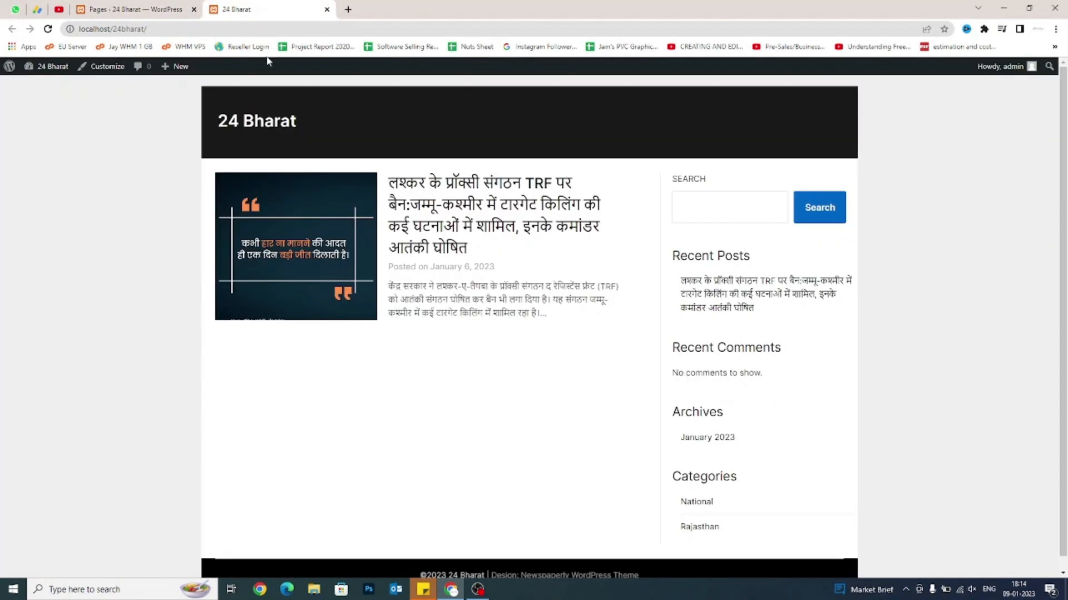
pyautogui.hotkey('ctrl', 'w')
pyautogui.moveTo(35, 68)
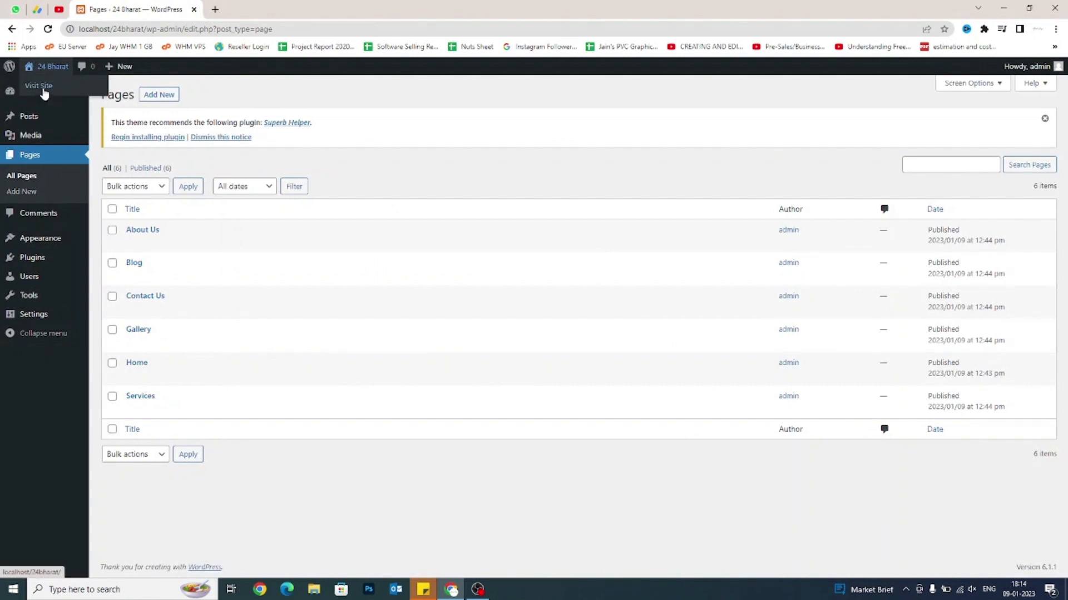
pyautogui.rightClick(43, 90)
pyautogui.click(83, 98)
pyautogui.click(261, 9)
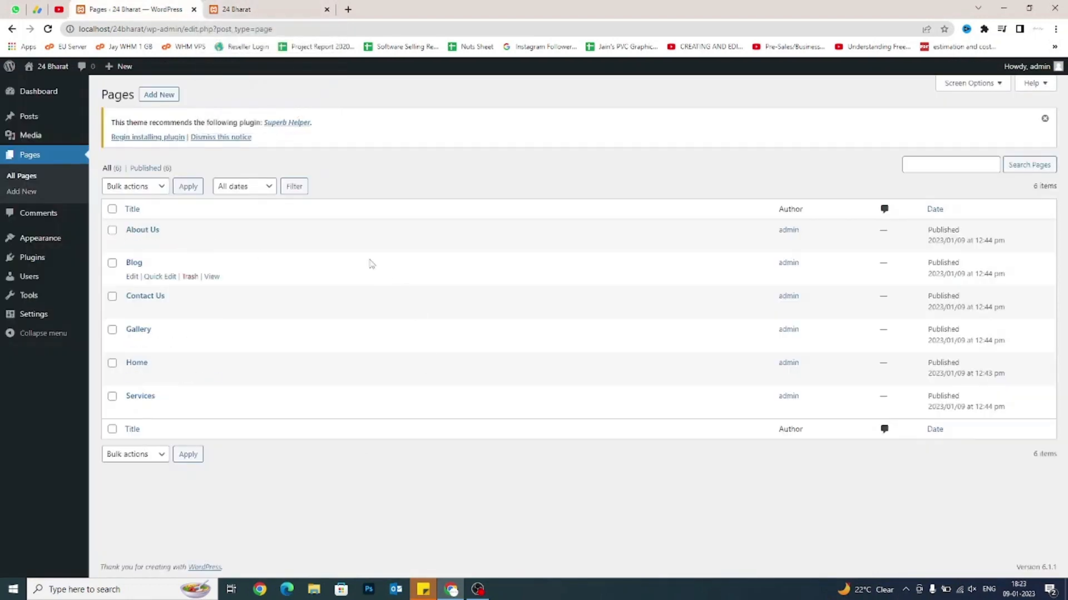
pyautogui.click(298, 6)
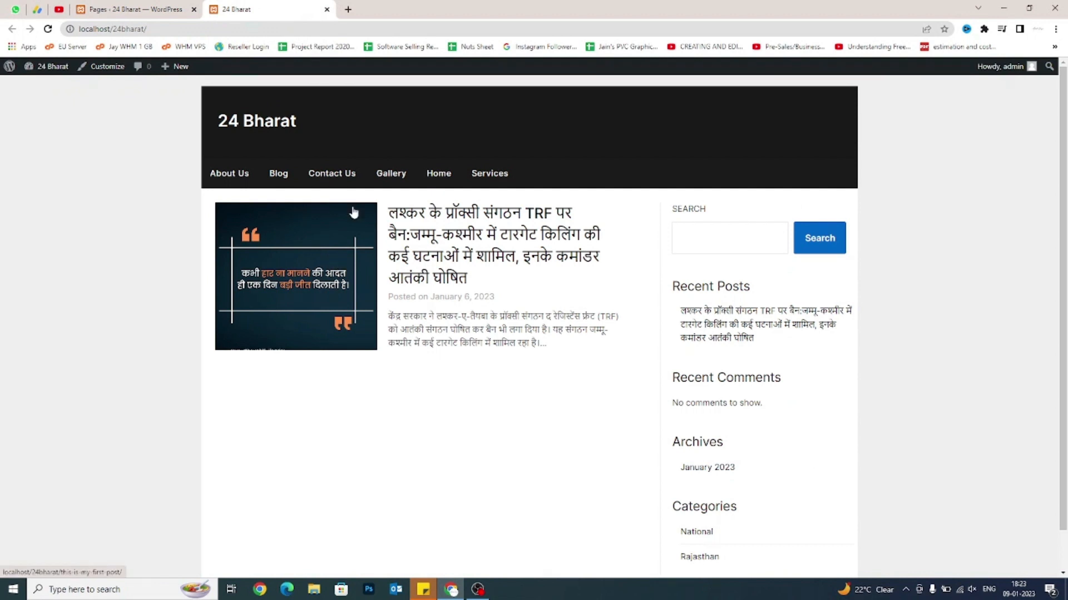
pyautogui.click(137, 9)
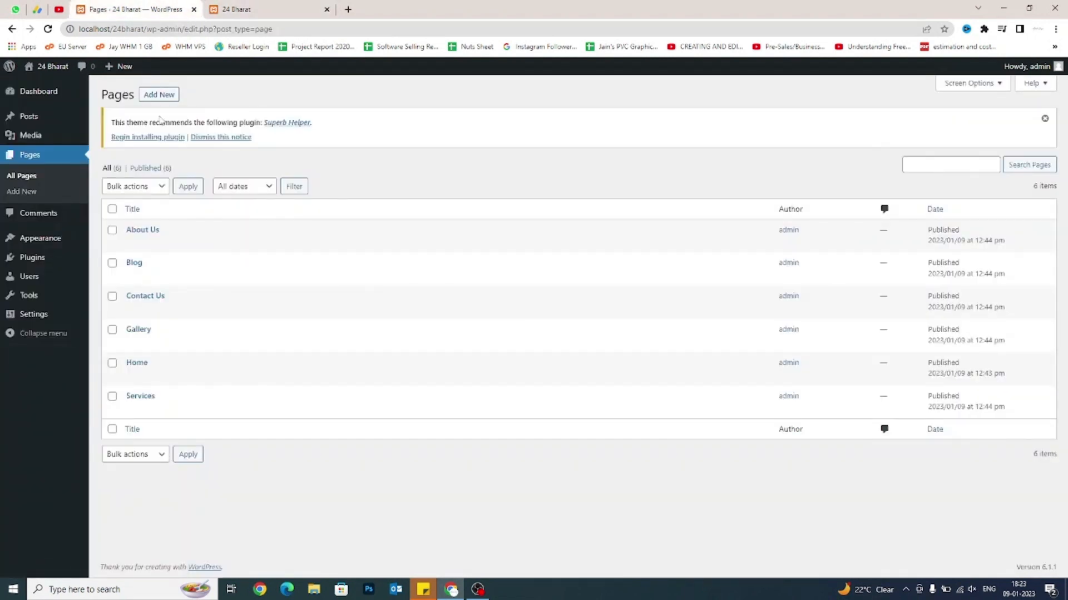
pyautogui.moveTo(53, 240)
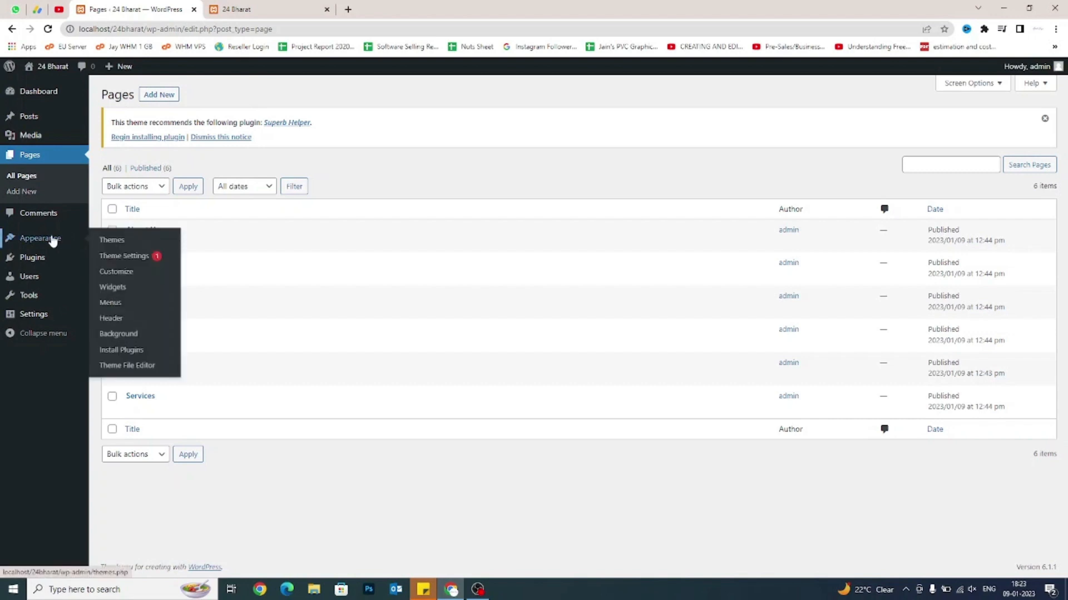
# Open Appearance > Menus and review Add menu items, Menu 1's structure and the Menu Name field.
pyautogui.click(135, 304)
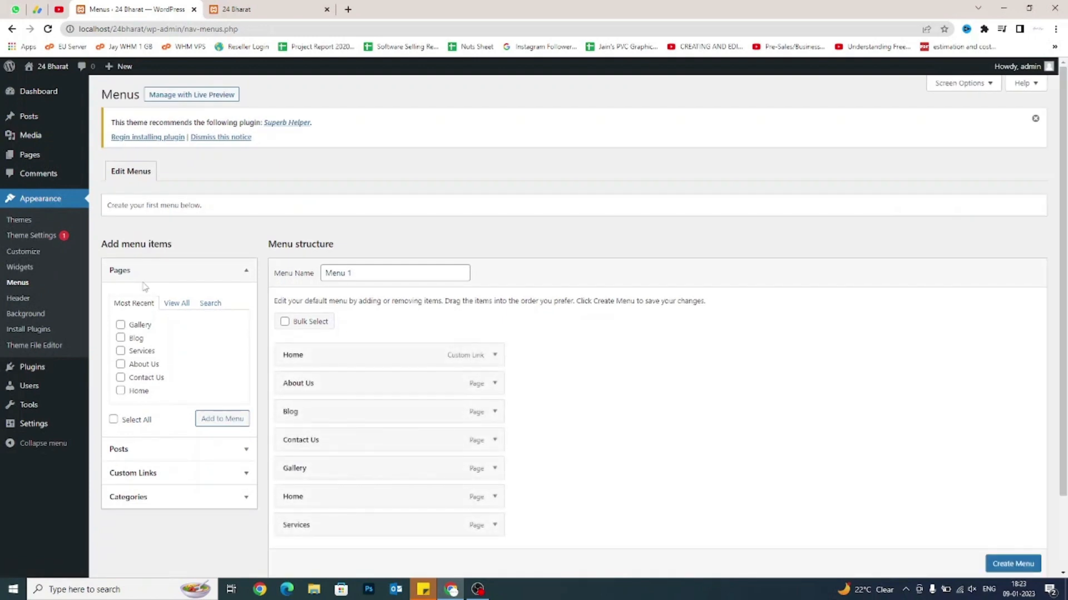
pyautogui.moveTo(105, 244); pyautogui.dragTo(160, 245)
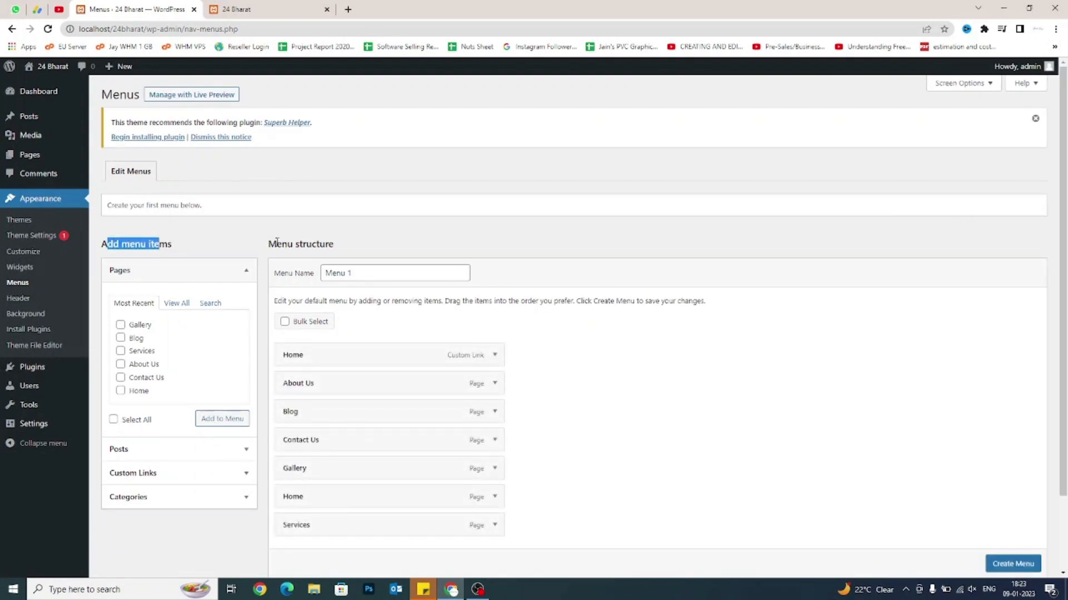
pyautogui.moveTo(277, 244); pyautogui.dragTo(321, 245)
pyautogui.click(322, 245)
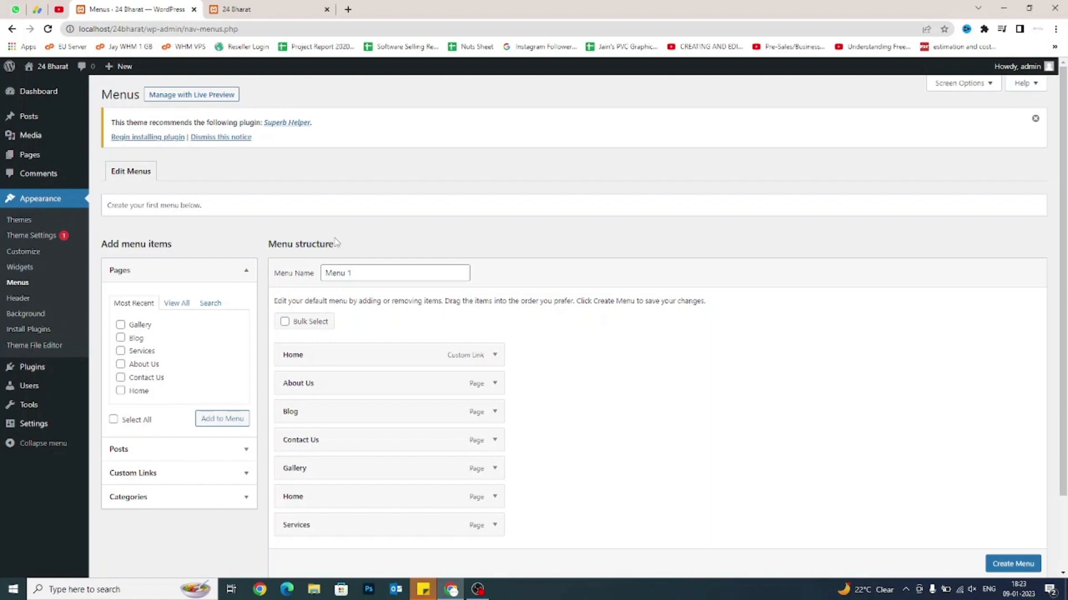
pyautogui.scroll(-1, 336, 242)
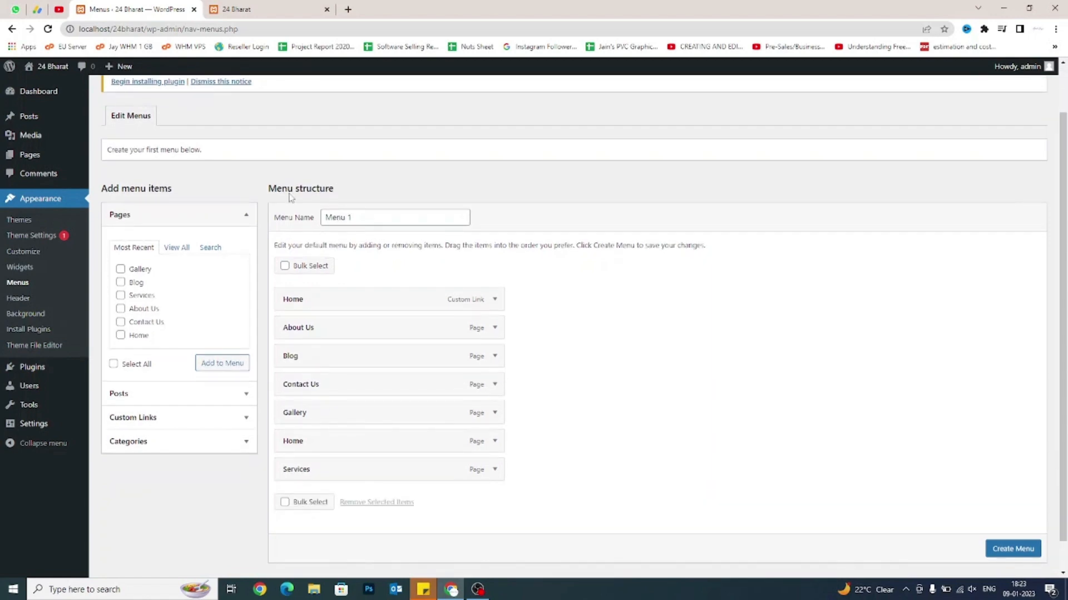
pyautogui.moveTo(274, 218); pyautogui.dragTo(332, 218)
pyautogui.click(328, 217)
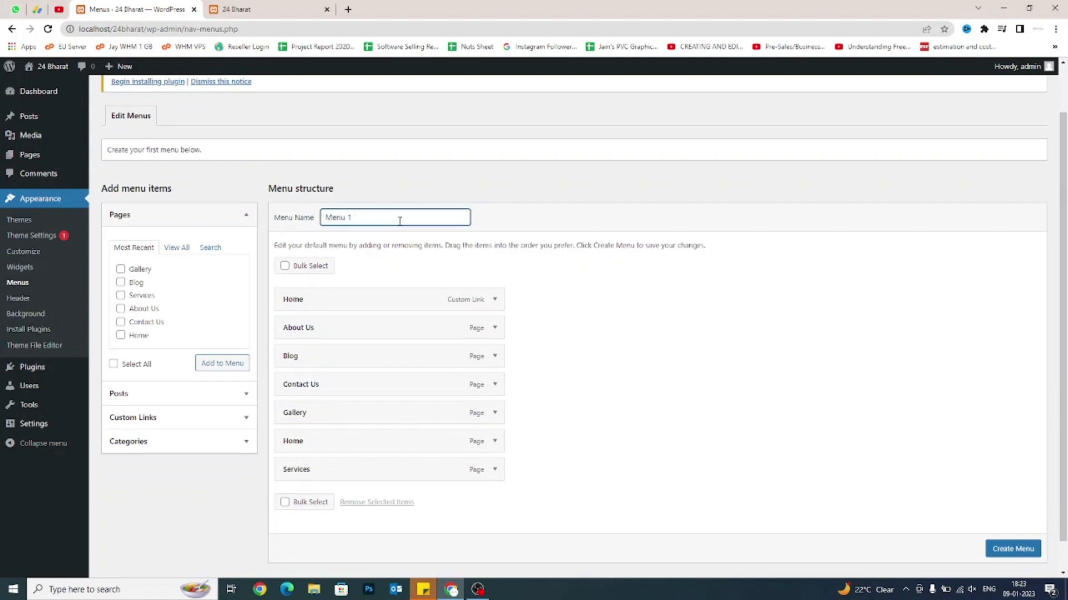
pyautogui.scroll(-1, 398, 219)
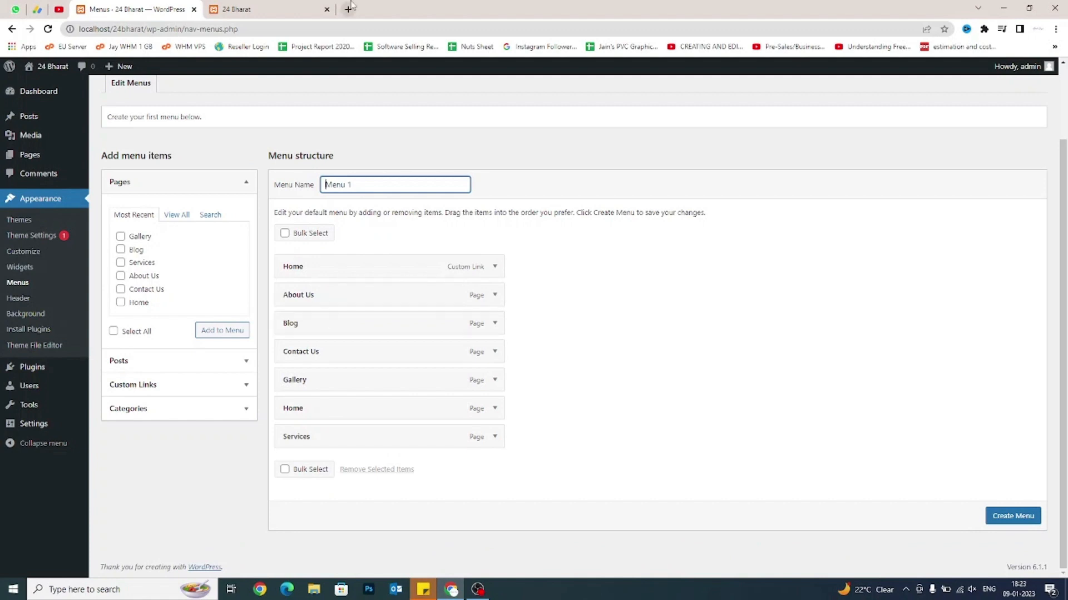
pyautogui.click(285, 9)
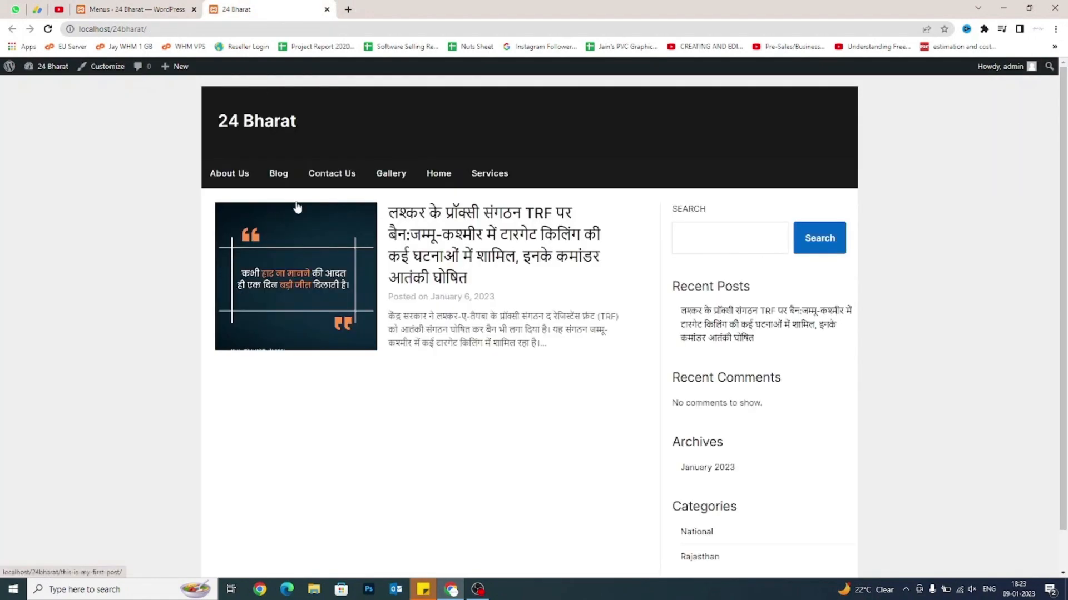
# Open the Home page from the site's navigation and select its address.
pyautogui.click(437, 175)
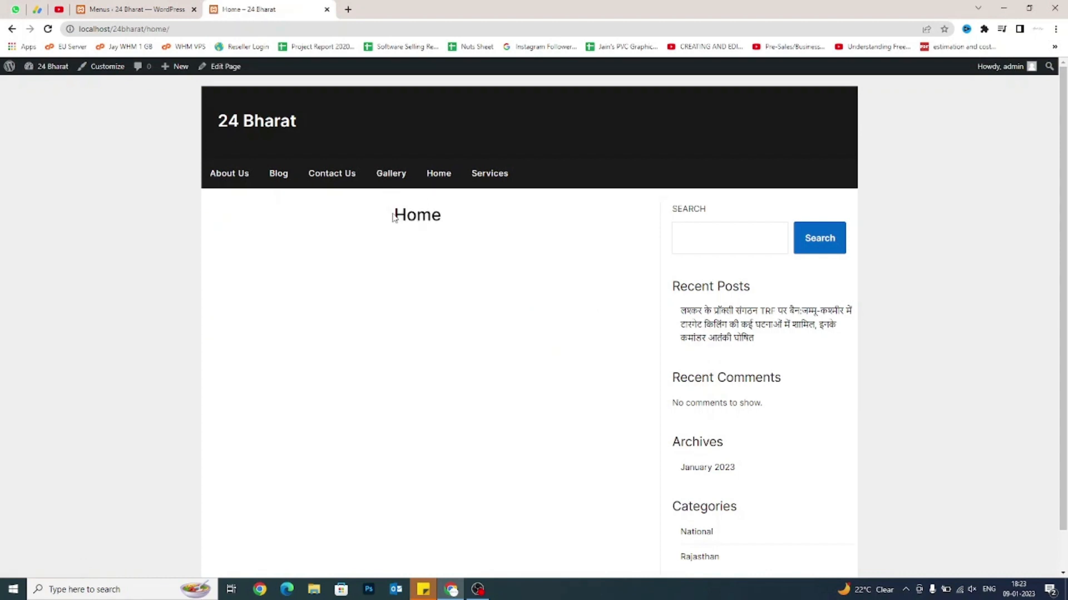
pyautogui.moveTo(392, 217); pyautogui.dragTo(442, 218)
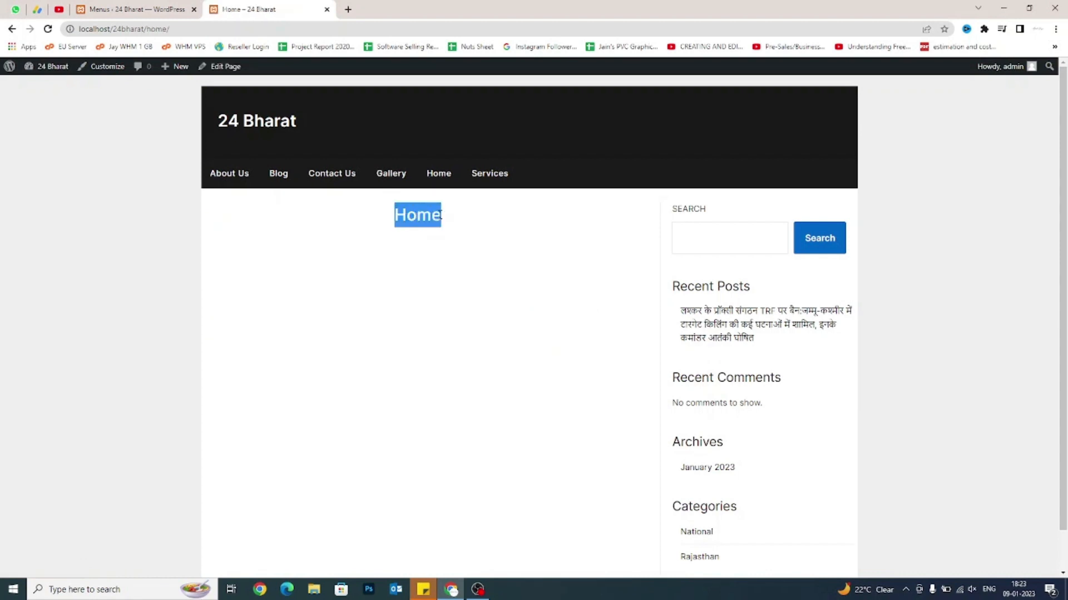
pyautogui.click(442, 217)
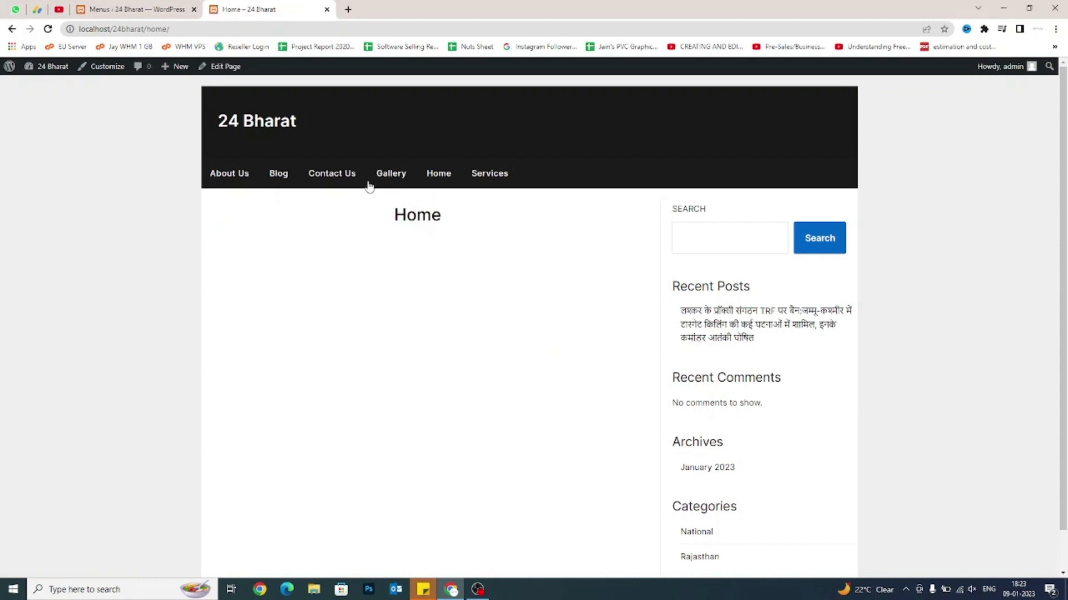
pyautogui.click(150, 28)
# Back in the Menus editor, open Visit Site in a new tab and view it.
pyautogui.click(143, 10)
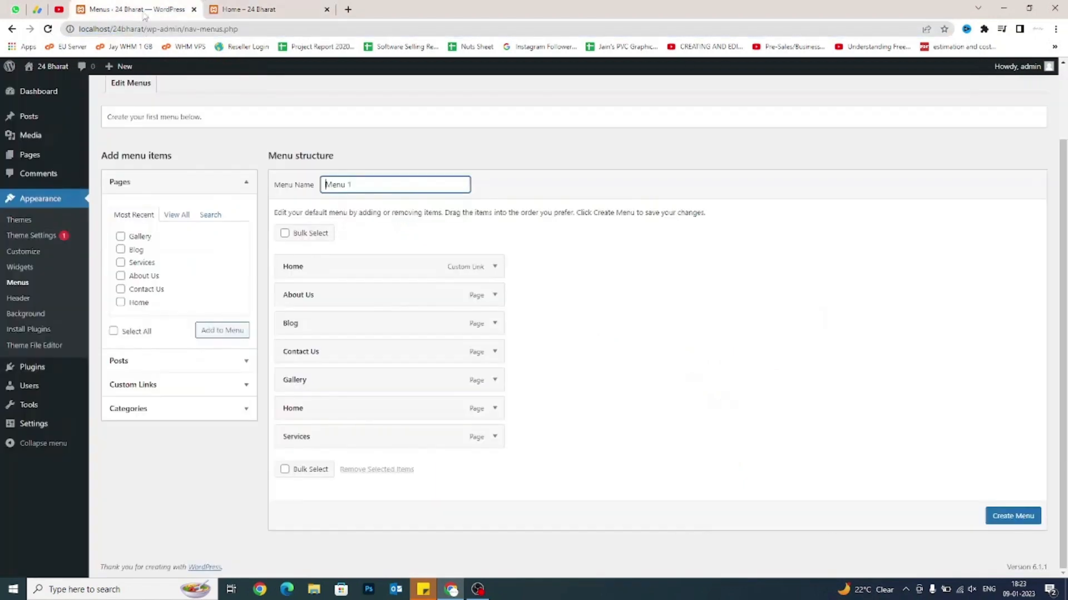
pyautogui.moveTo(44, 67)
pyautogui.rightClick(38, 85)
pyautogui.click(60, 94)
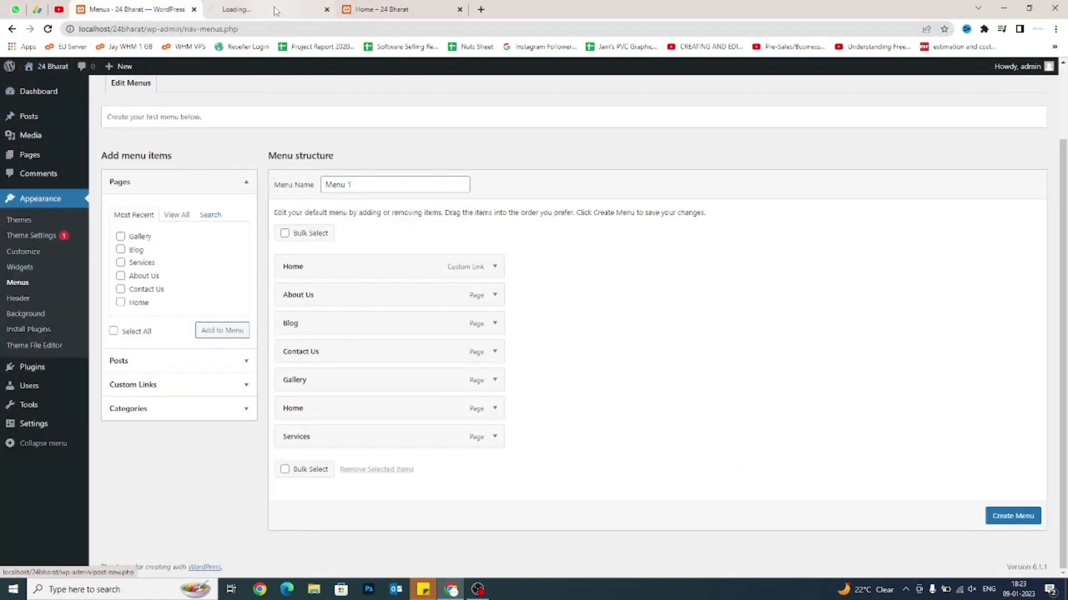
pyautogui.click(275, 8)
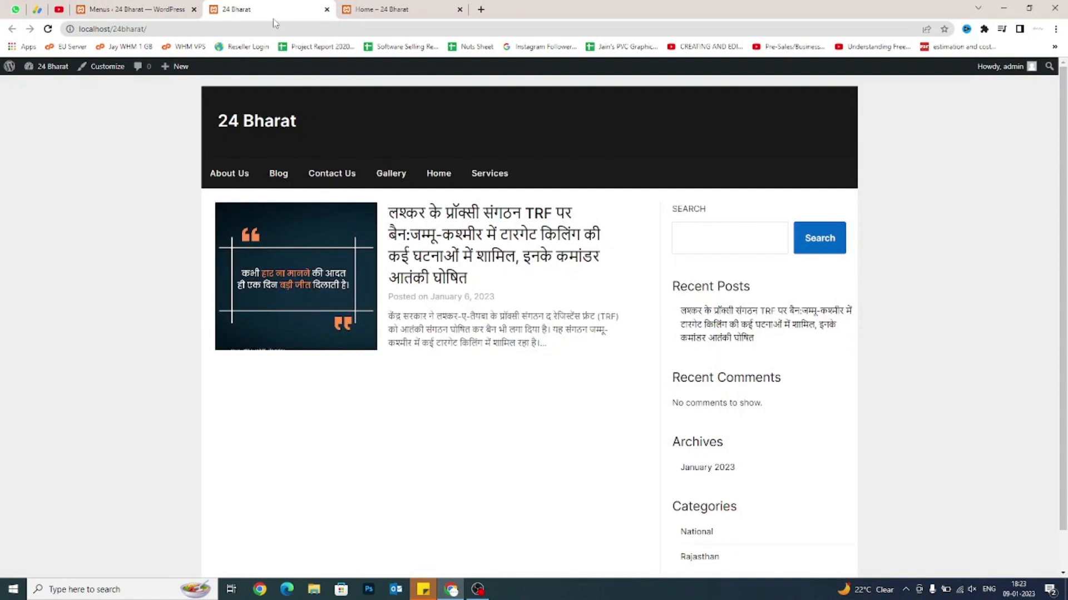
# Load the developer's portfolio site in a new tab, scroll through it, then return to Menus.
pyautogui.click(481, 10)
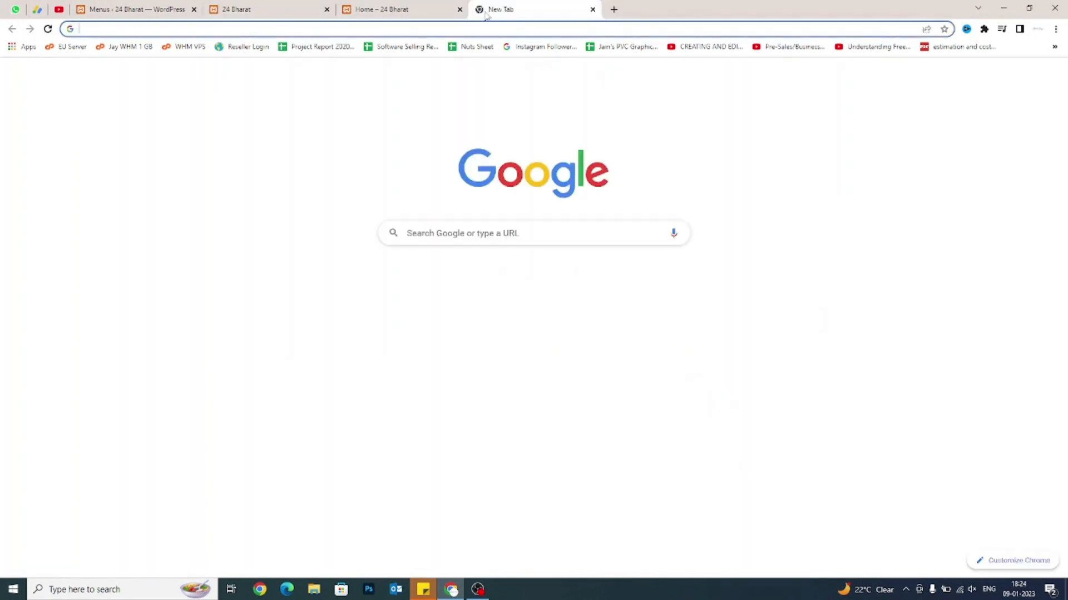
pyautogui.write('ankitjangir')
pyautogui.press('Return')
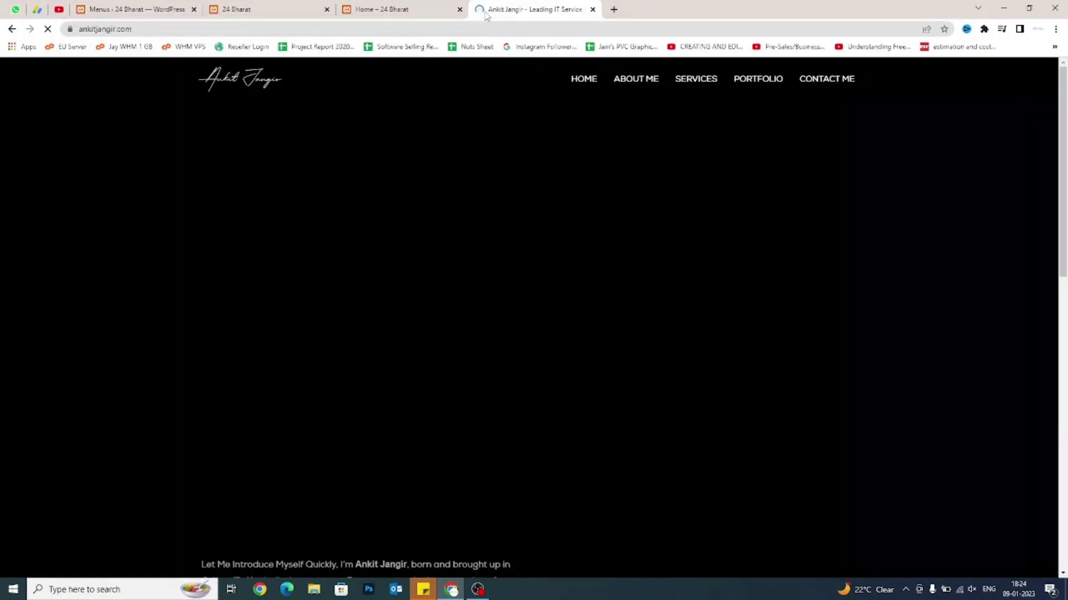
pyautogui.scroll(-2, 443, 176)
pyautogui.scroll(-10, 443, 172)
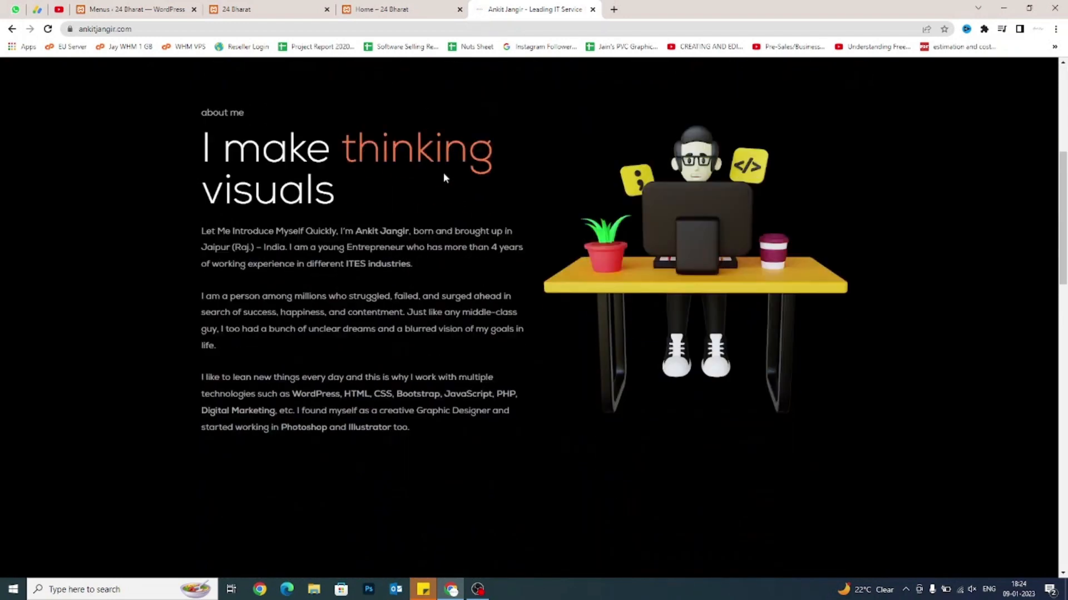
pyautogui.scroll(-2, 529, 317)
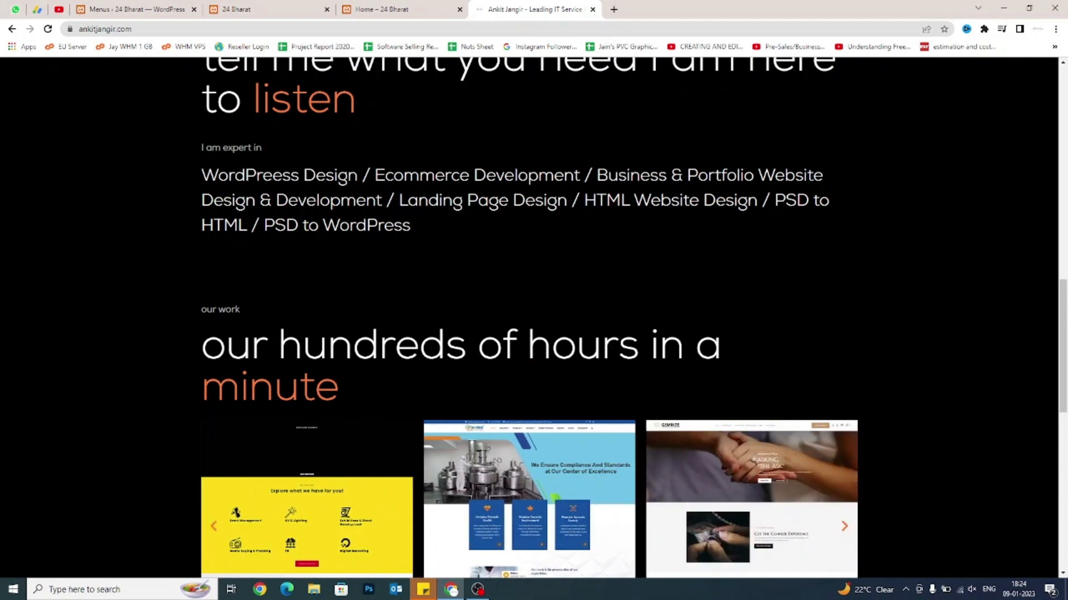
pyautogui.click(236, 10)
pyautogui.click(134, 9)
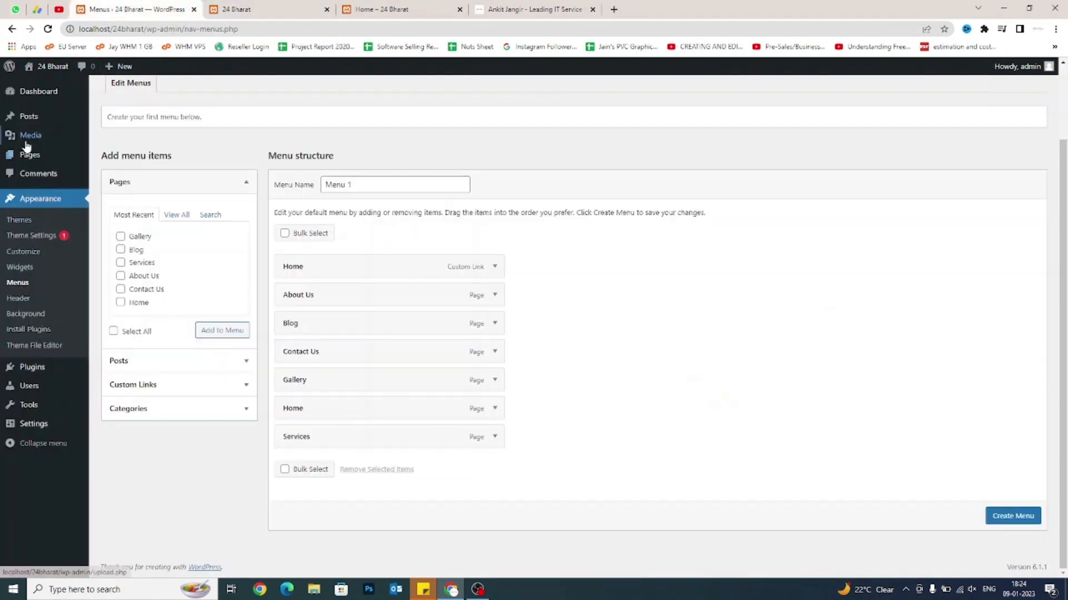
# Go to All Pages and look over the six published pages, including Home.
pyautogui.click(106, 154)
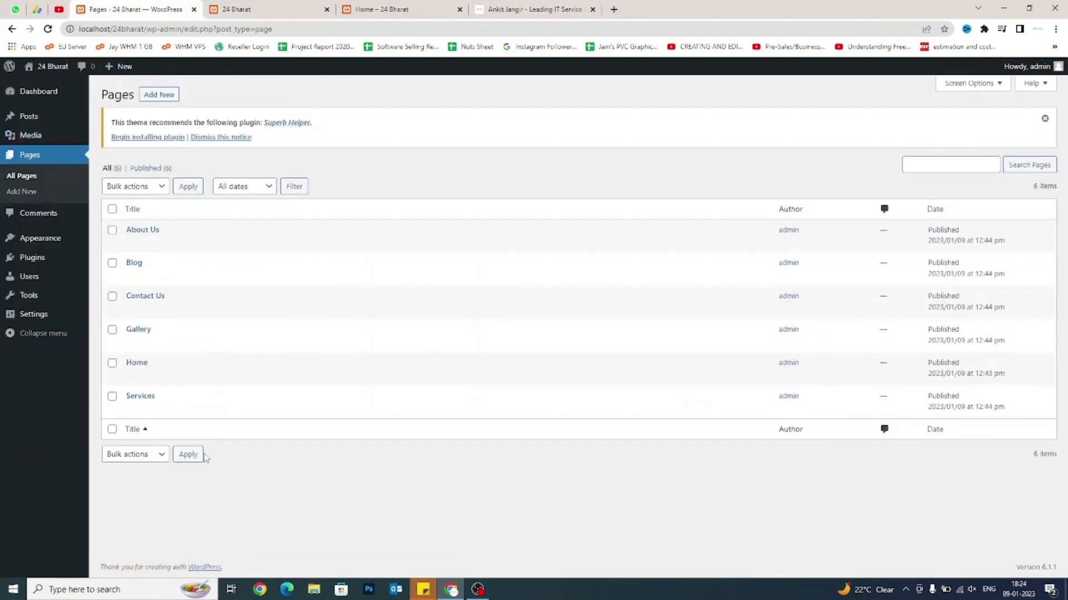
pyautogui.moveTo(148, 362); pyautogui.dragTo(127, 364)
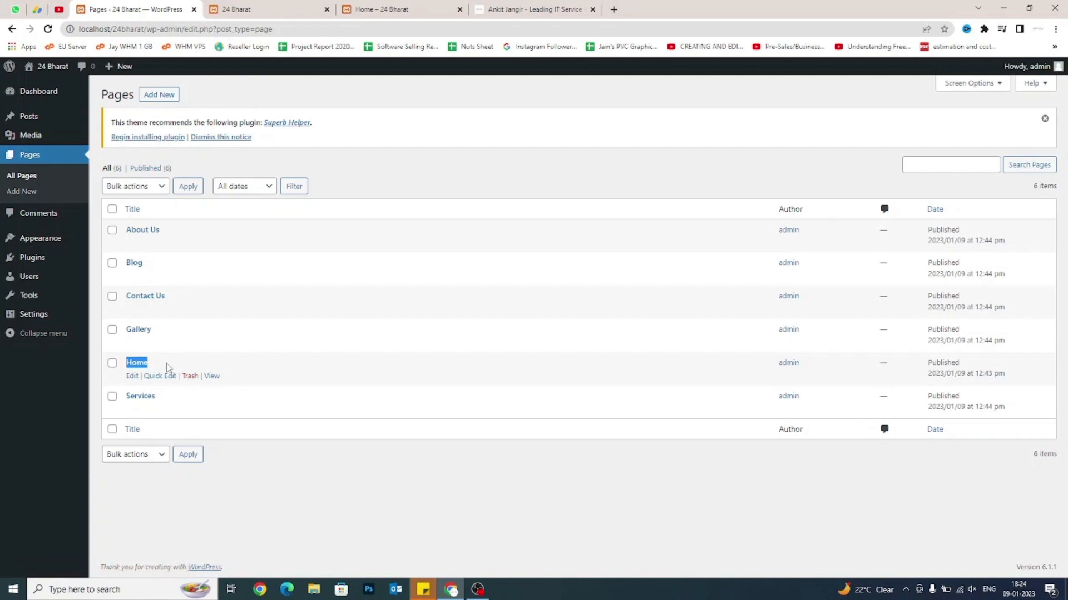
pyautogui.moveTo(23, 315)
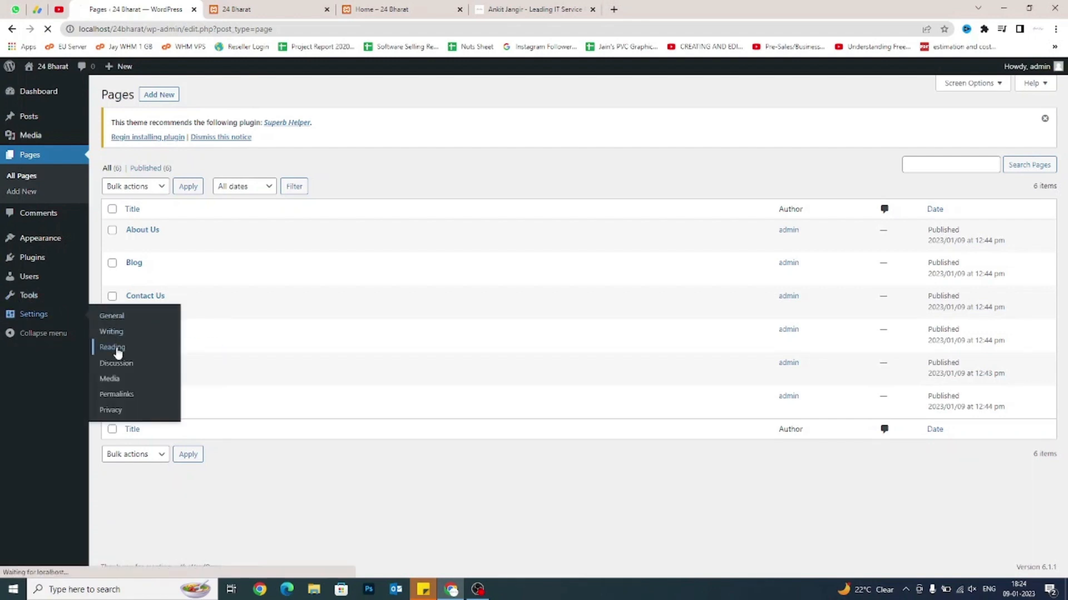
# Open Settings > Reading and review the current 'Your latest posts' homepage display option.
pyautogui.click(117, 353)
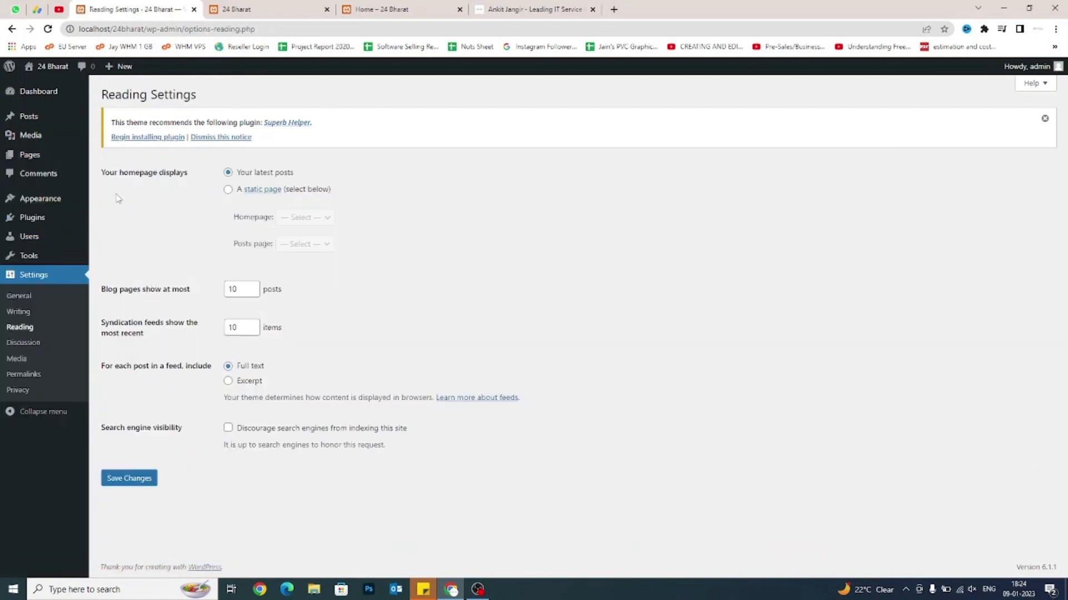
pyautogui.moveTo(101, 172); pyautogui.dragTo(192, 175)
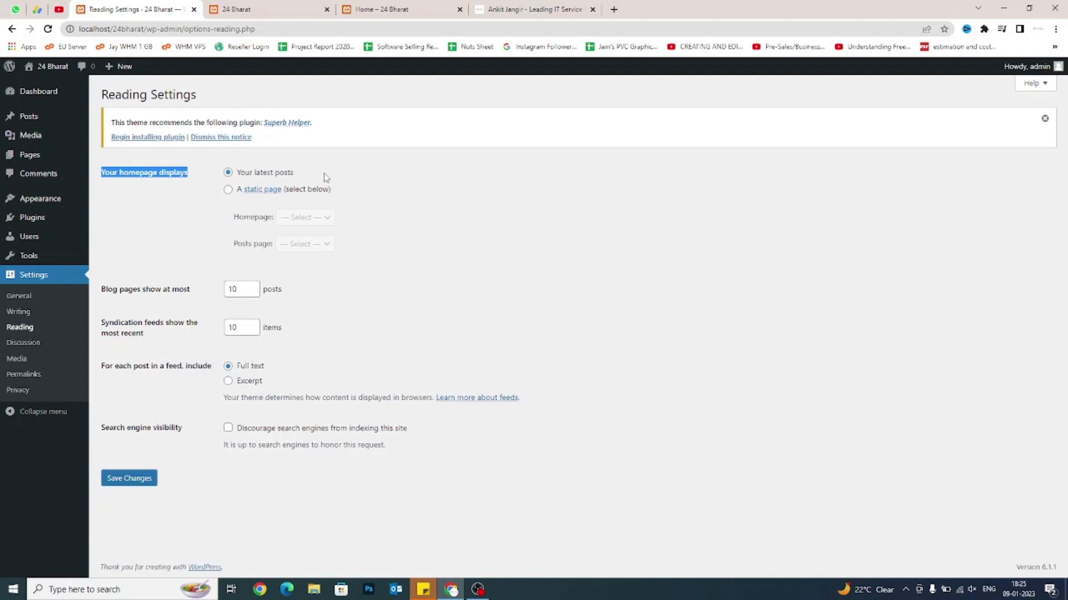
pyautogui.moveTo(316, 176); pyautogui.dragTo(238, 177)
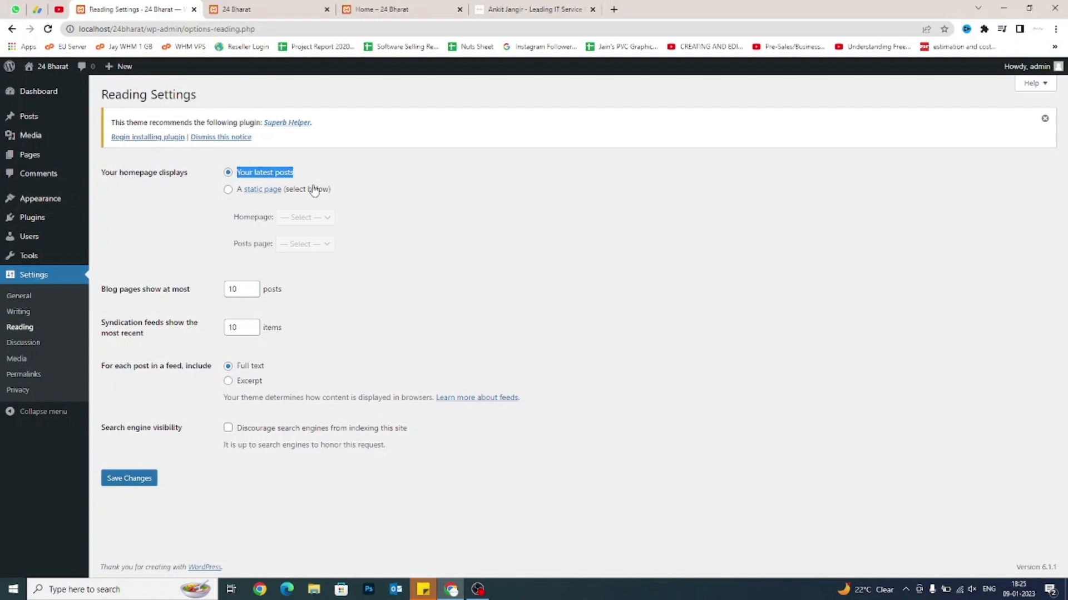
pyautogui.click(287, 175)
pyautogui.moveTo(293, 174); pyautogui.dragTo(240, 170)
pyautogui.moveTo(39, 160)
# Choose A static page with Home as homepage and Blog as posts page, then save.
pyautogui.click(227, 189)
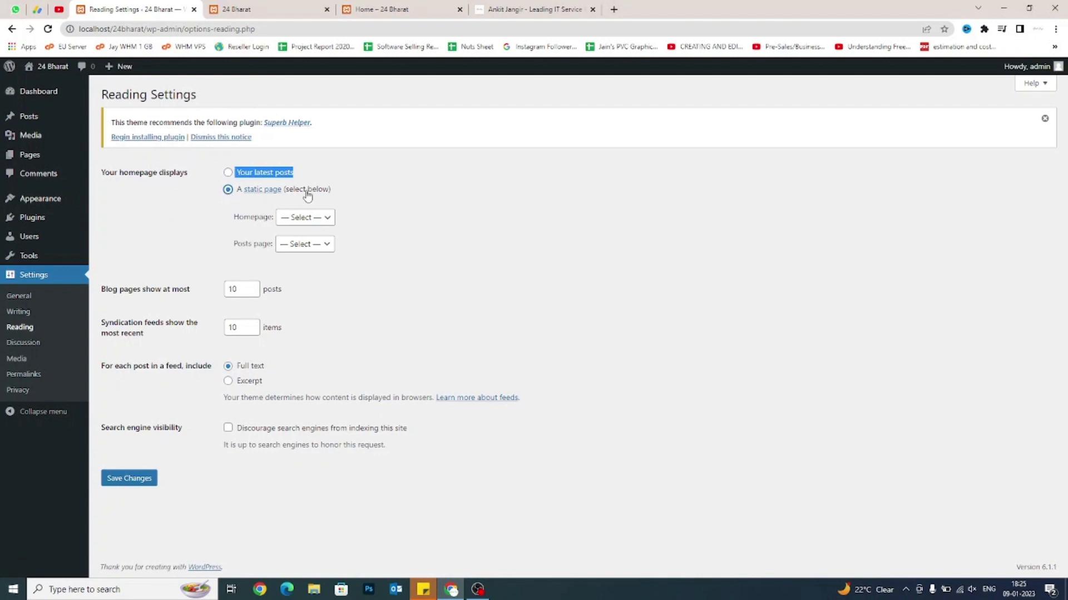
pyautogui.moveTo(335, 191); pyautogui.dragTo(287, 192)
pyautogui.click(287, 191)
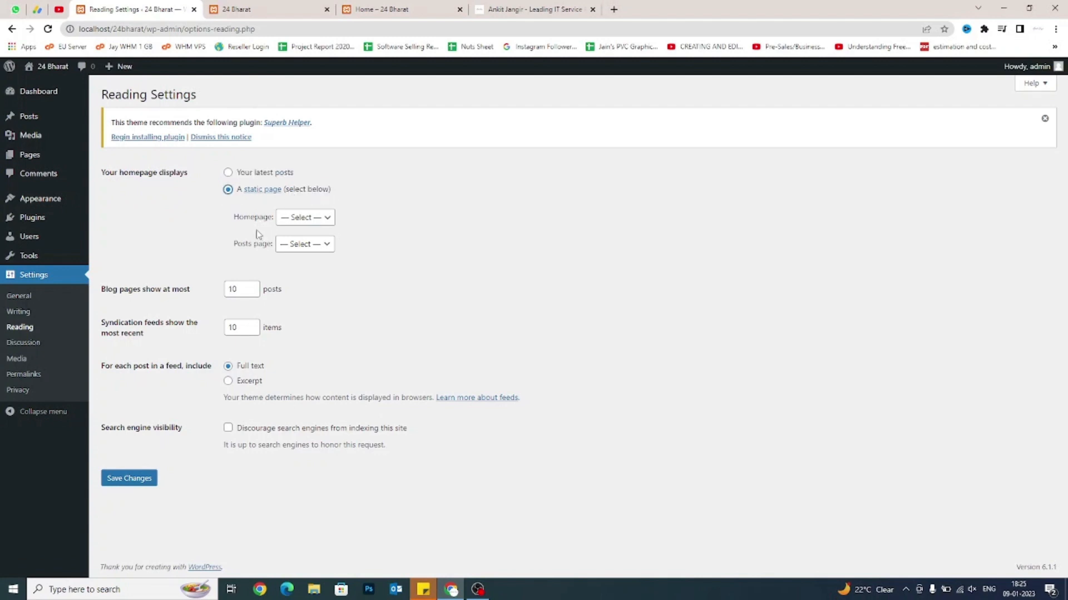
pyautogui.click(311, 217)
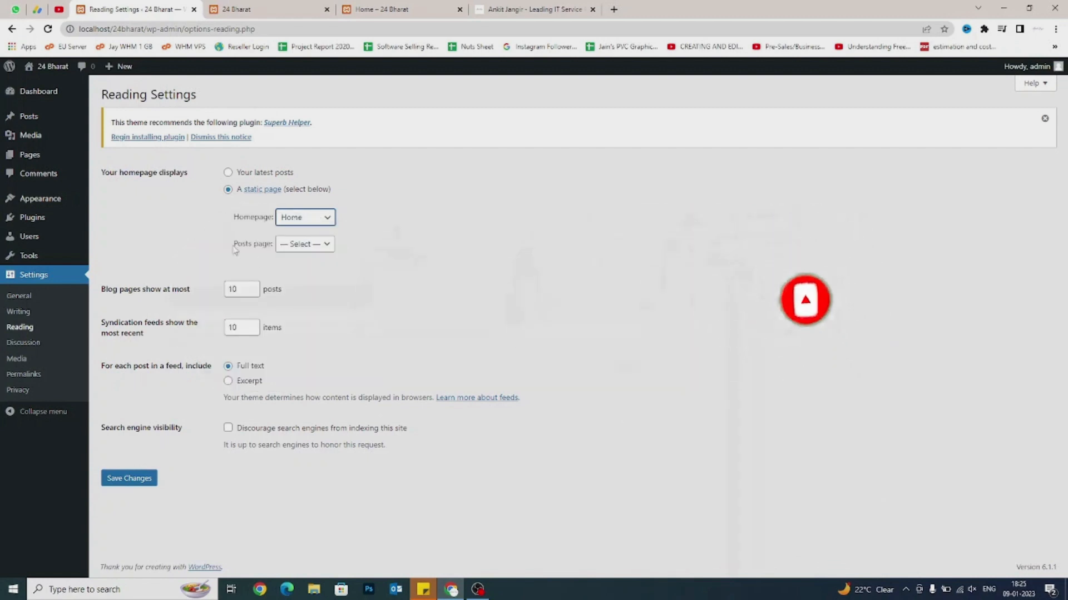
pyautogui.moveTo(232, 244); pyautogui.dragTo(268, 251)
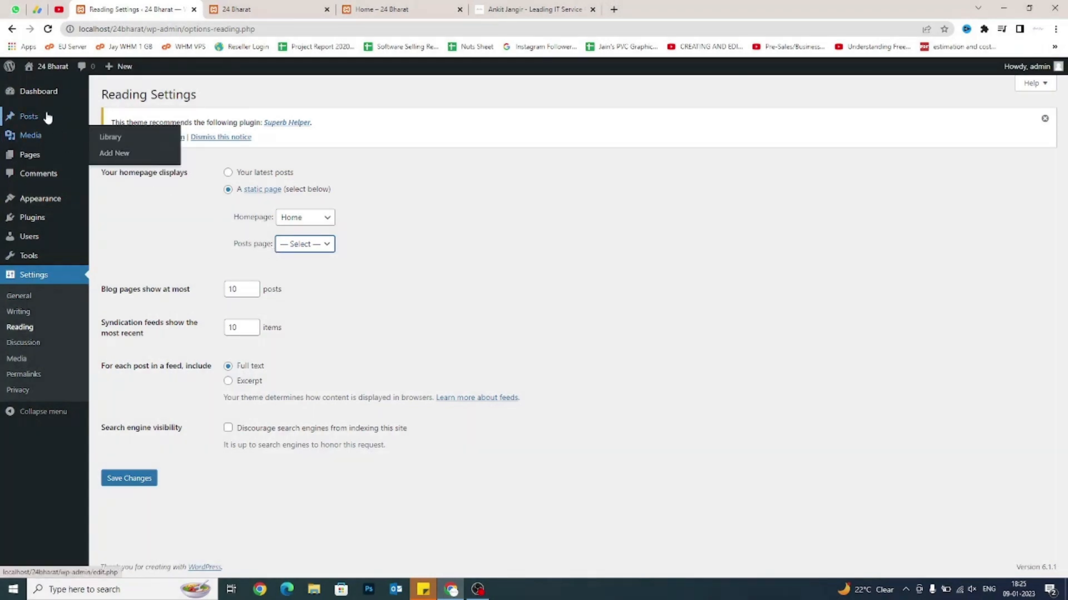
pyautogui.moveTo(48, 117)
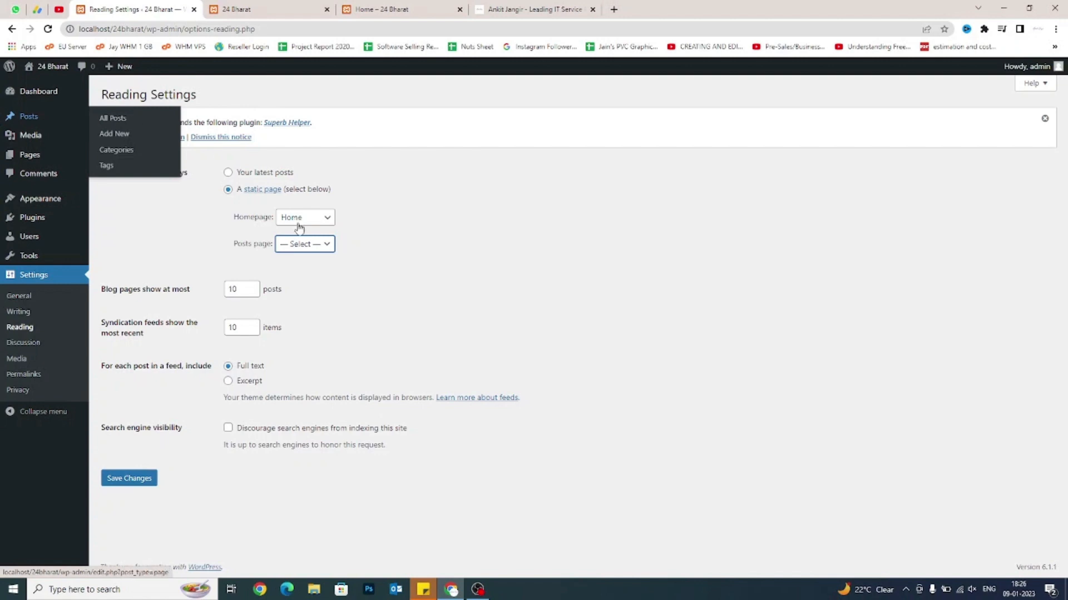
pyautogui.click(303, 244)
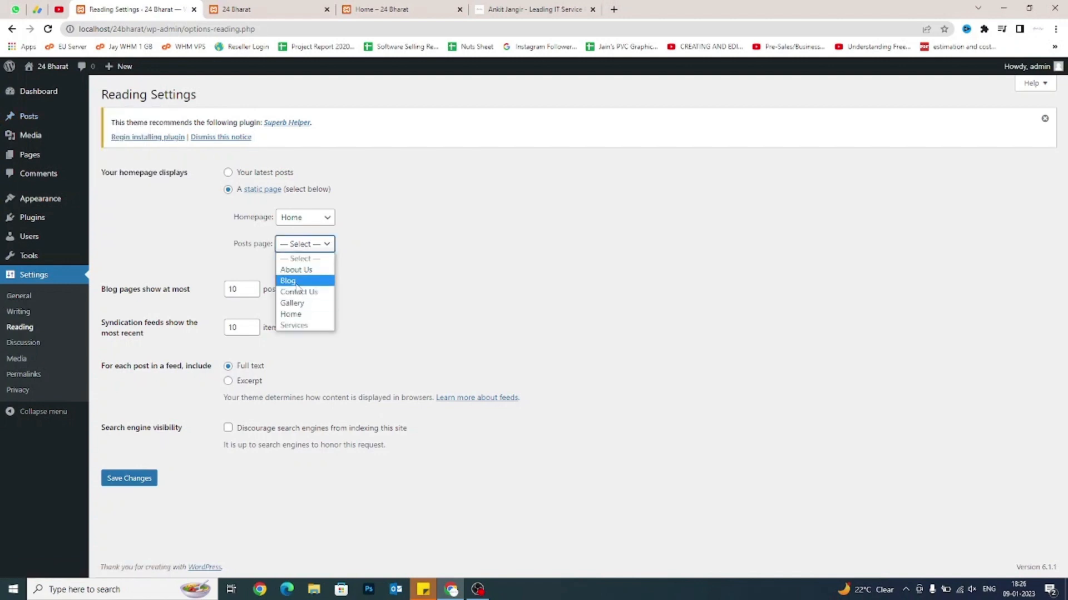
pyautogui.click(297, 282)
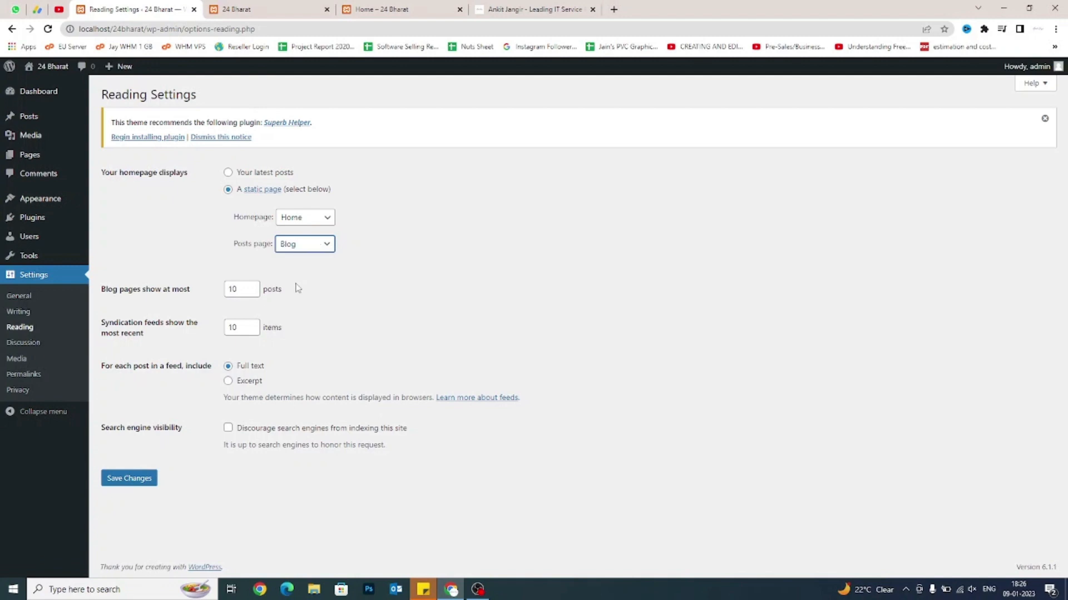
pyautogui.click(139, 479)
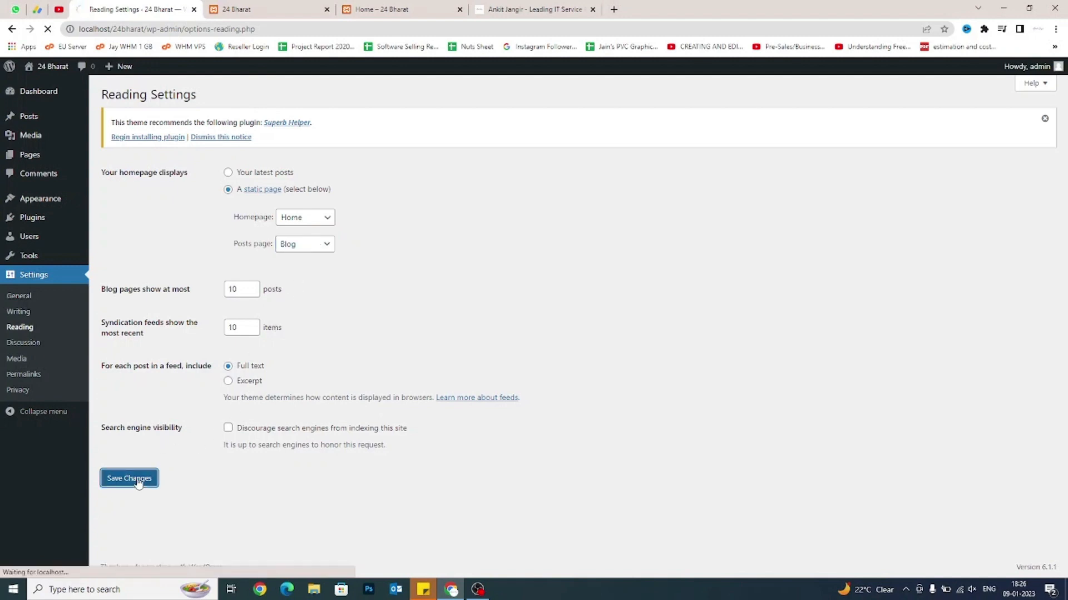
# Load the site's root address without /home/ to confirm the front page shows Home.
pyautogui.click(298, 4)
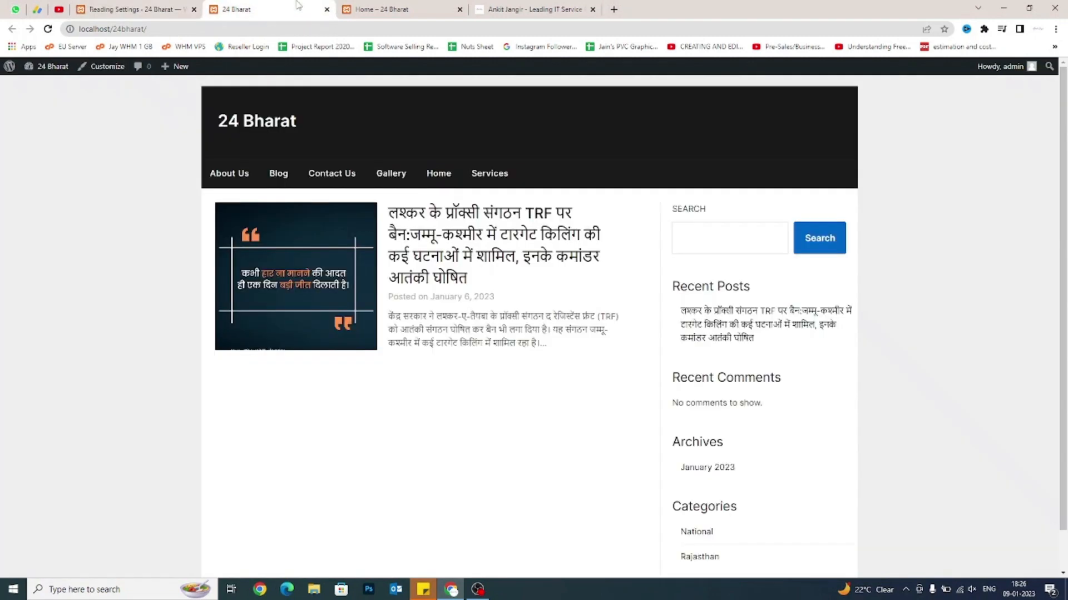
pyautogui.click(397, 5)
pyautogui.click(127, 178)
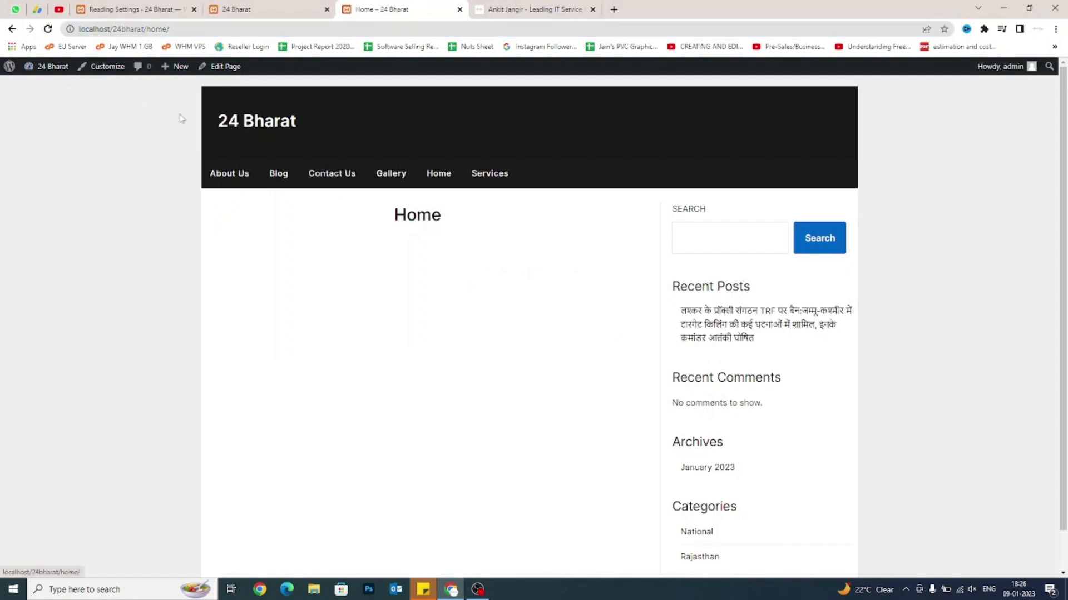
pyautogui.moveTo(143, 29); pyautogui.dragTo(175, 29)
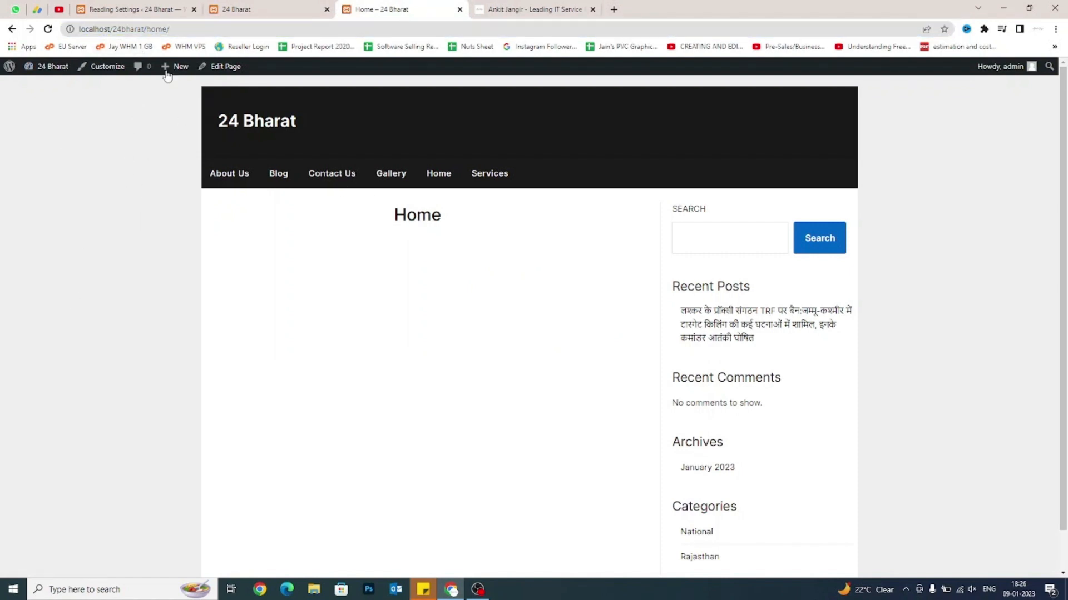
pyautogui.click(181, 30)
pyautogui.moveTo(181, 30); pyautogui.dragTo(146, 29)
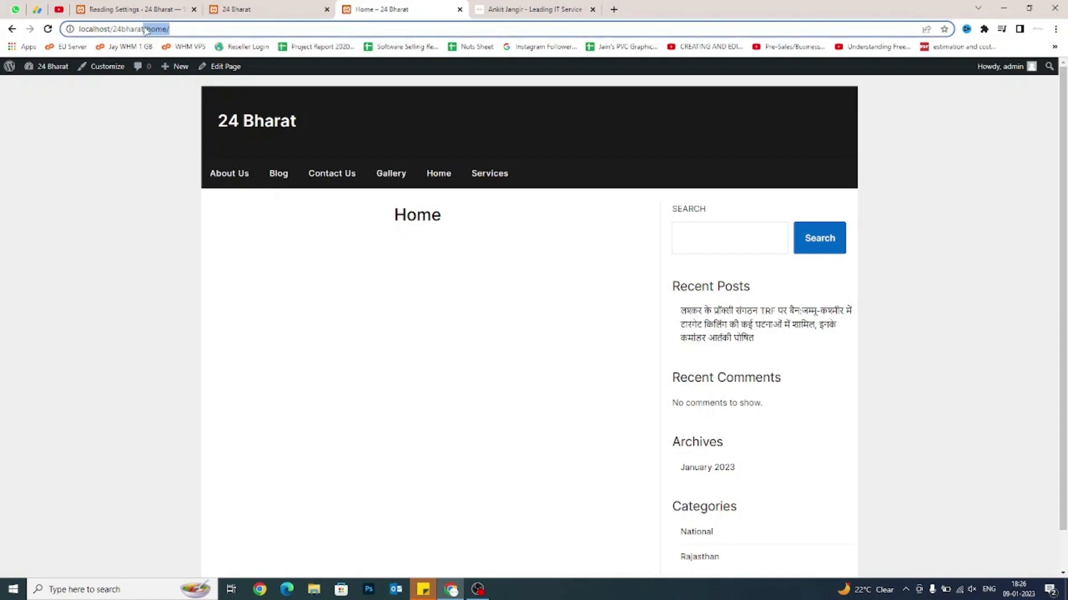
pyautogui.press('BackSpace')
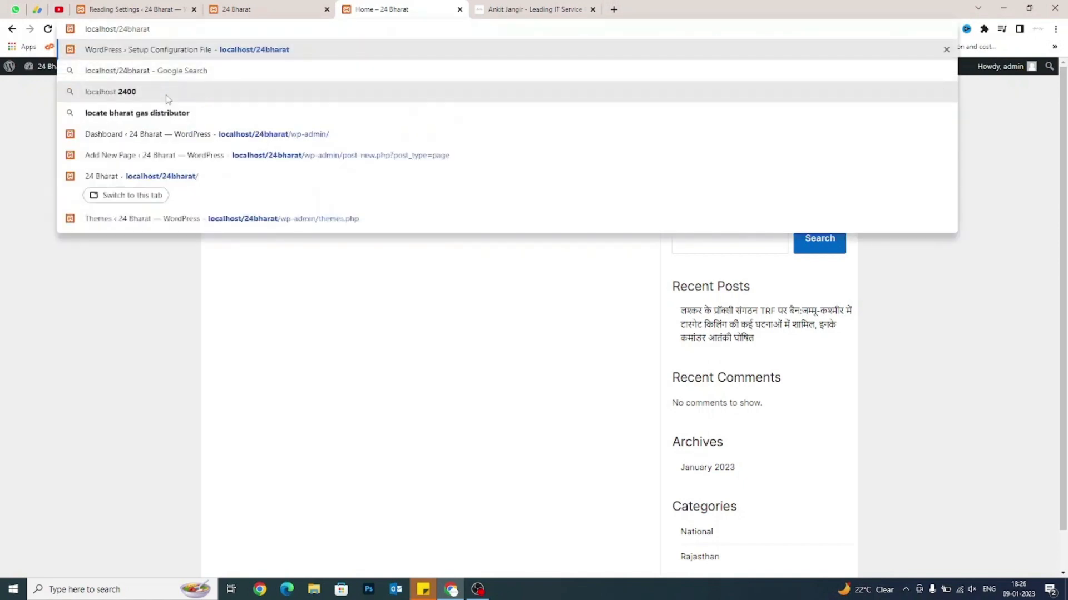
pyautogui.press('Return')
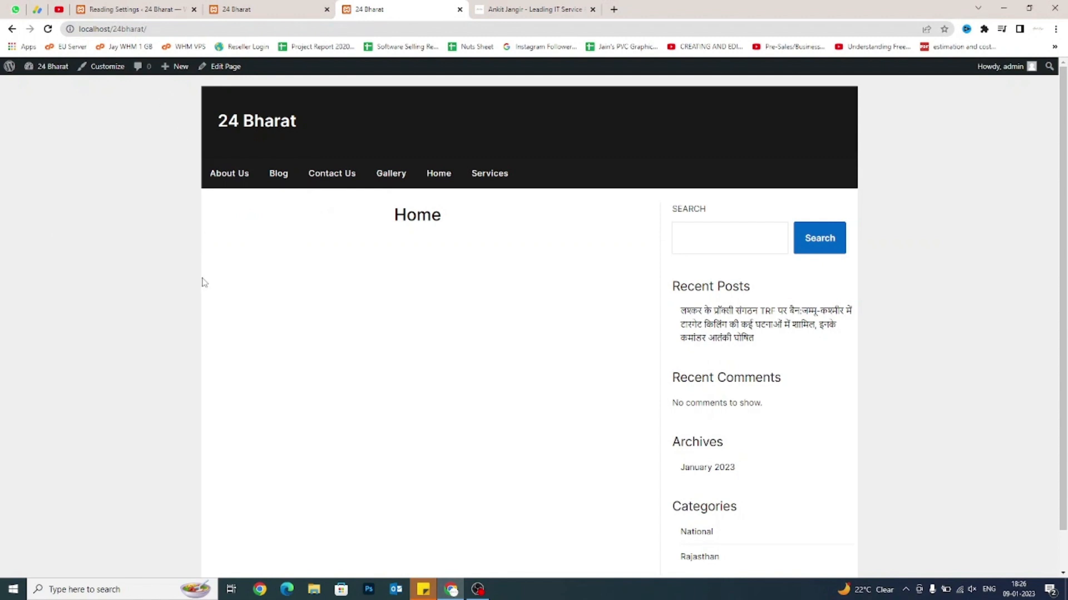
pyautogui.click(439, 174)
# Close the extra site tabs, reopen the site via Visit Site in a new tab, and return to Reading Settings.
pyautogui.hotkey('ctrl', 'w')
pyautogui.click(280, 5)
pyautogui.hotkey('ctrl', 'w')
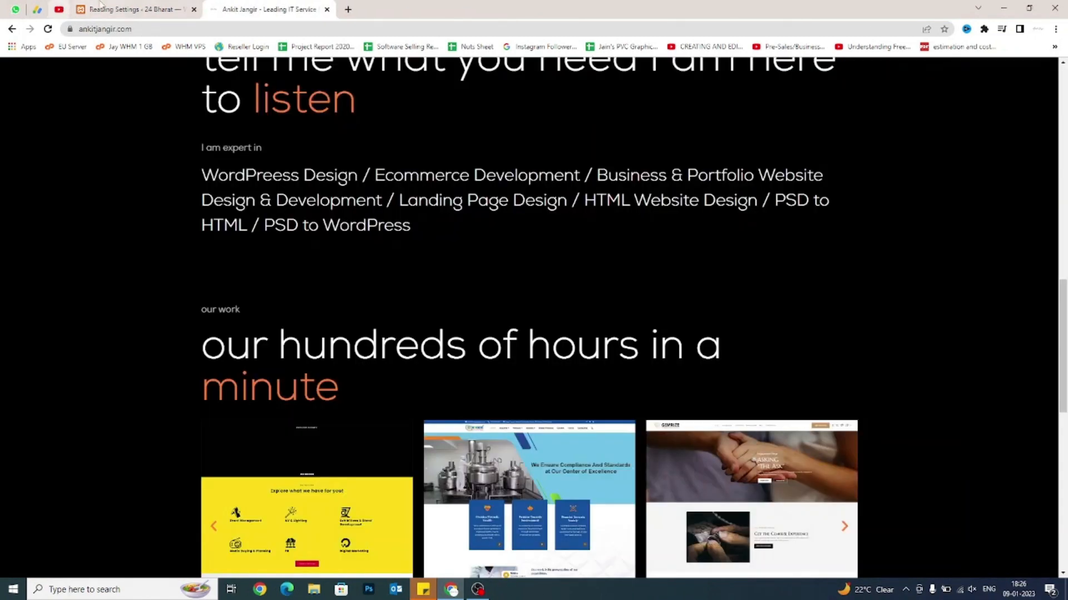
pyautogui.click(106, 7)
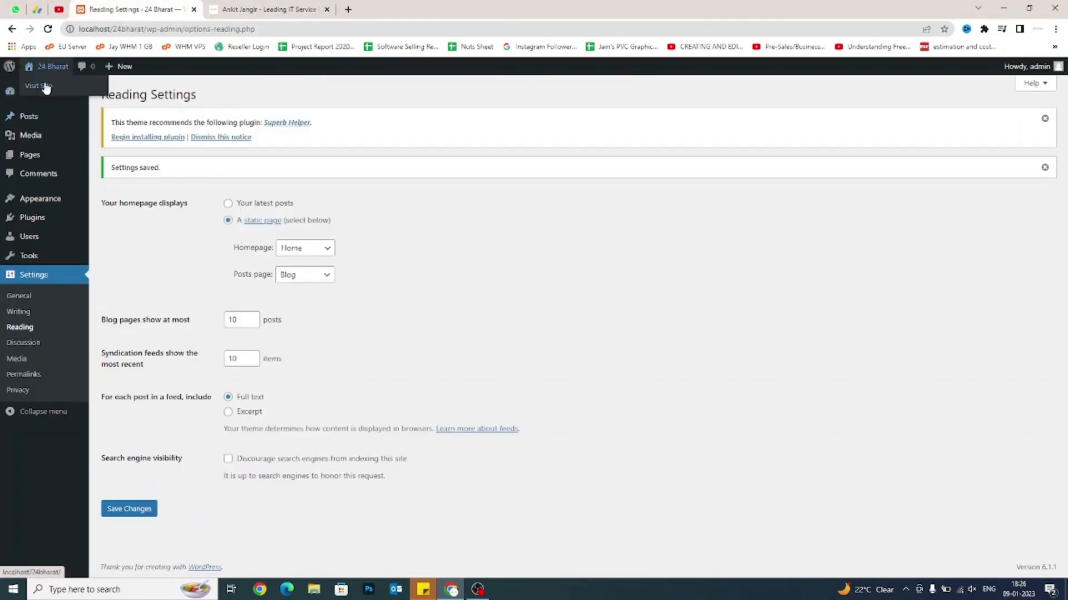
pyautogui.rightClick(45, 85)
pyautogui.click(71, 92)
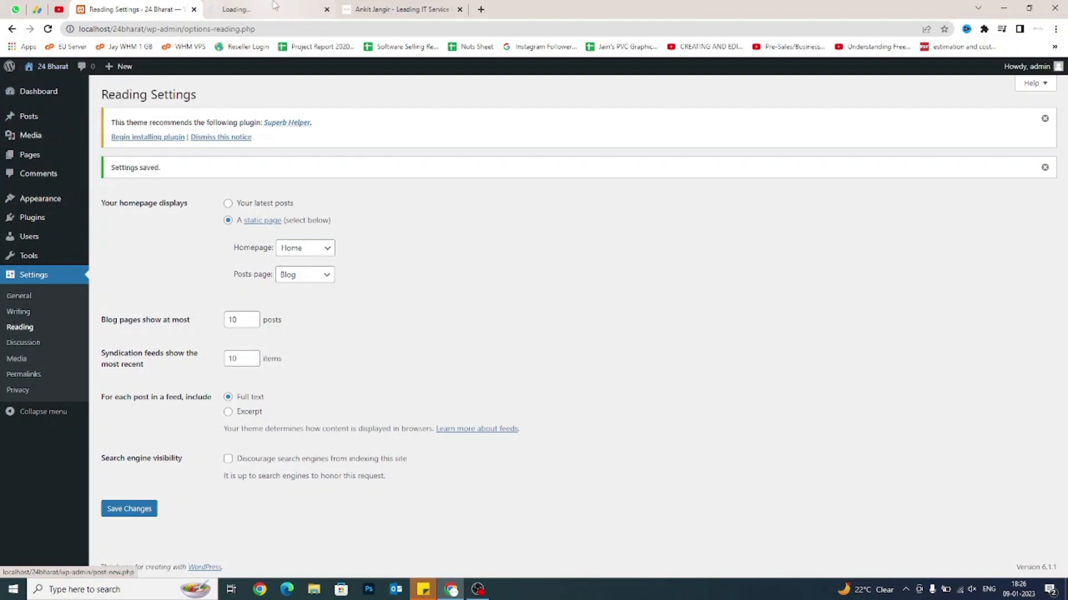
pyautogui.hotkey('ctrl', 'Tab')
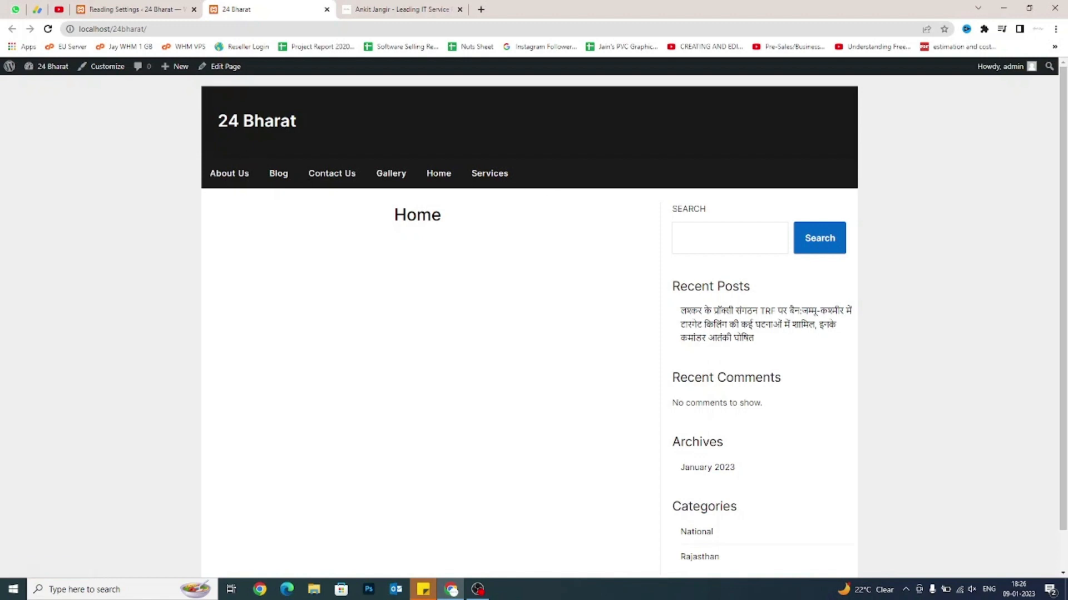
pyautogui.moveTo(530, 190); pyautogui.dragTo(221, 180)
pyautogui.click(83, 225)
pyautogui.click(132, 10)
# Open Appearance > Menus to view Menu 1 and its Add menu items panel.
pyautogui.moveTo(40, 217)
pyautogui.moveTo(40, 199)
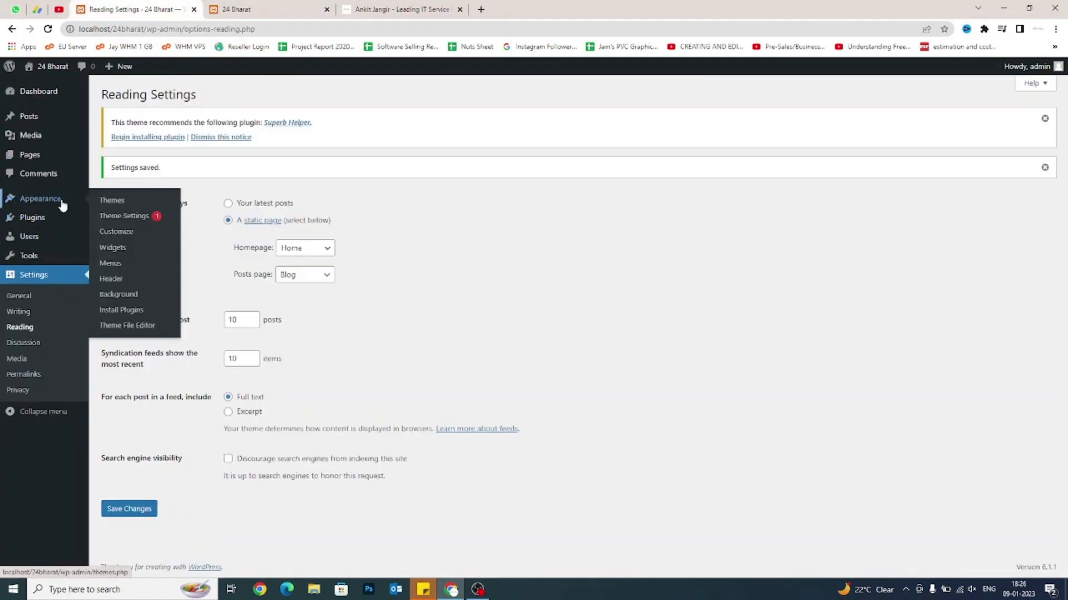
pyautogui.click(127, 263)
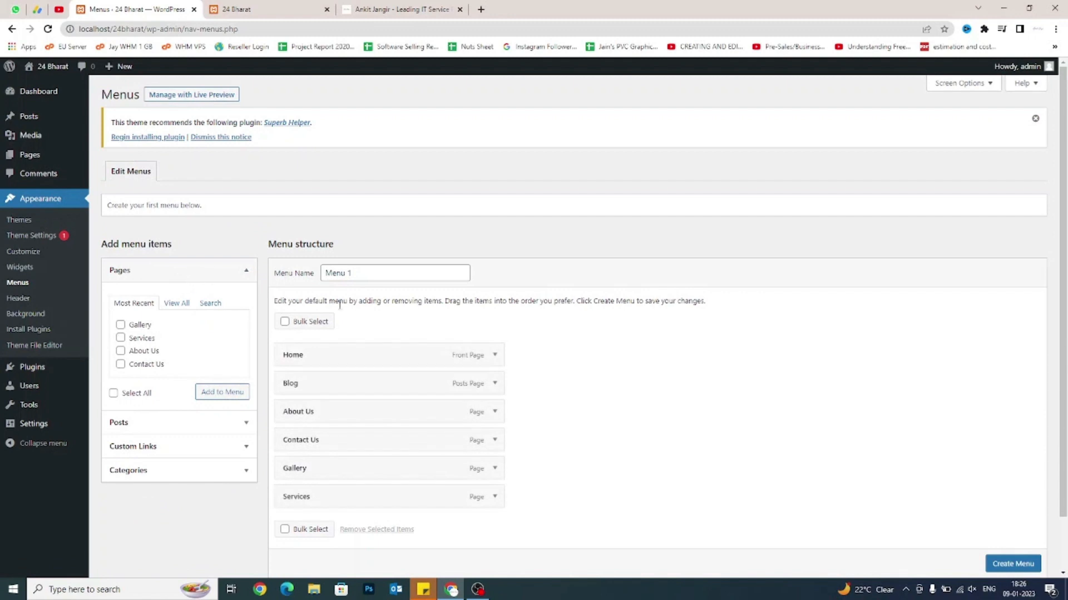
pyautogui.click(348, 274)
pyautogui.moveTo(349, 274); pyautogui.dragTo(317, 285)
pyautogui.scroll(-1, 314, 286)
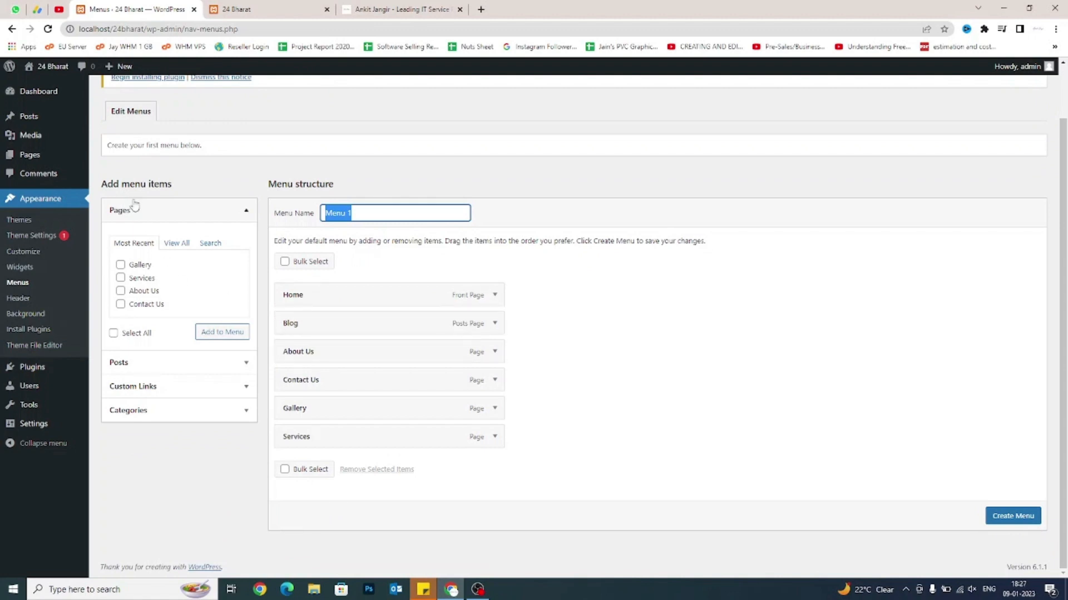
pyautogui.moveTo(103, 184); pyautogui.dragTo(173, 184)
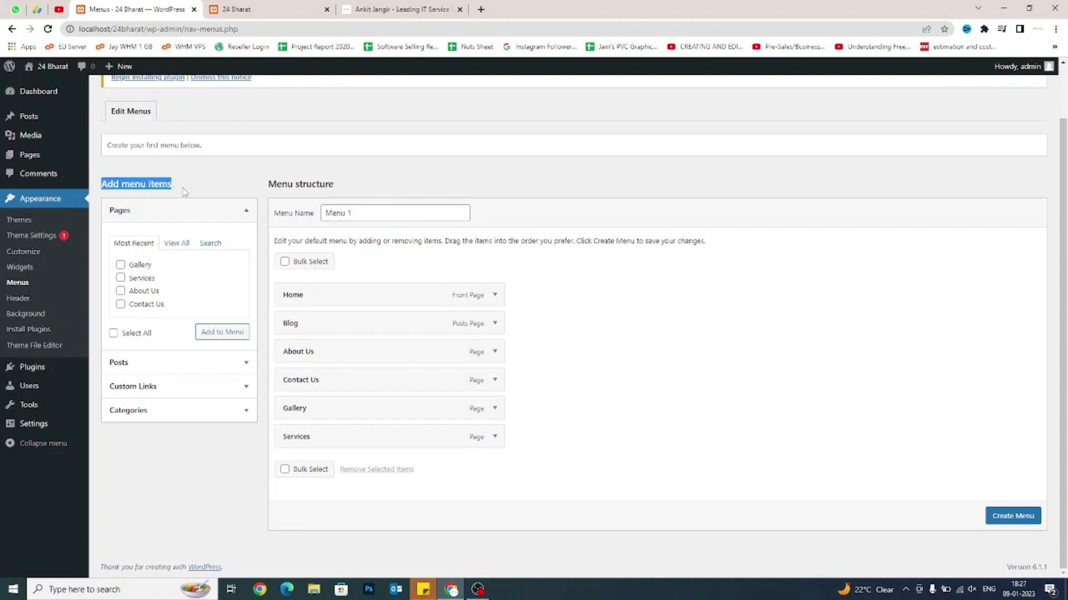
pyautogui.click(185, 193)
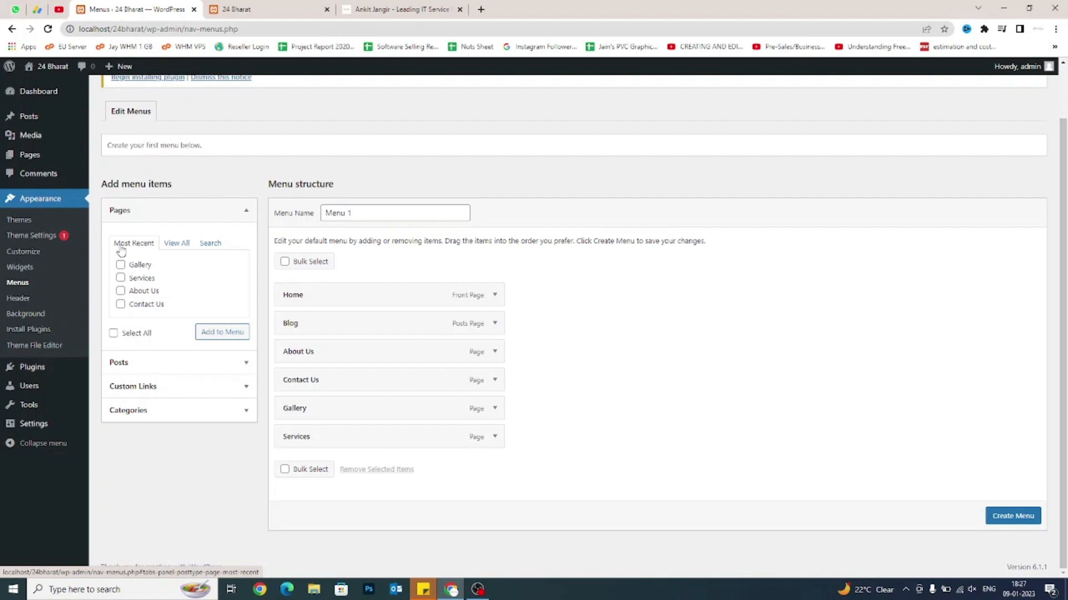
# Browse the Pages View All and Search tabs and the Posts box for addable items.
pyautogui.click(176, 244)
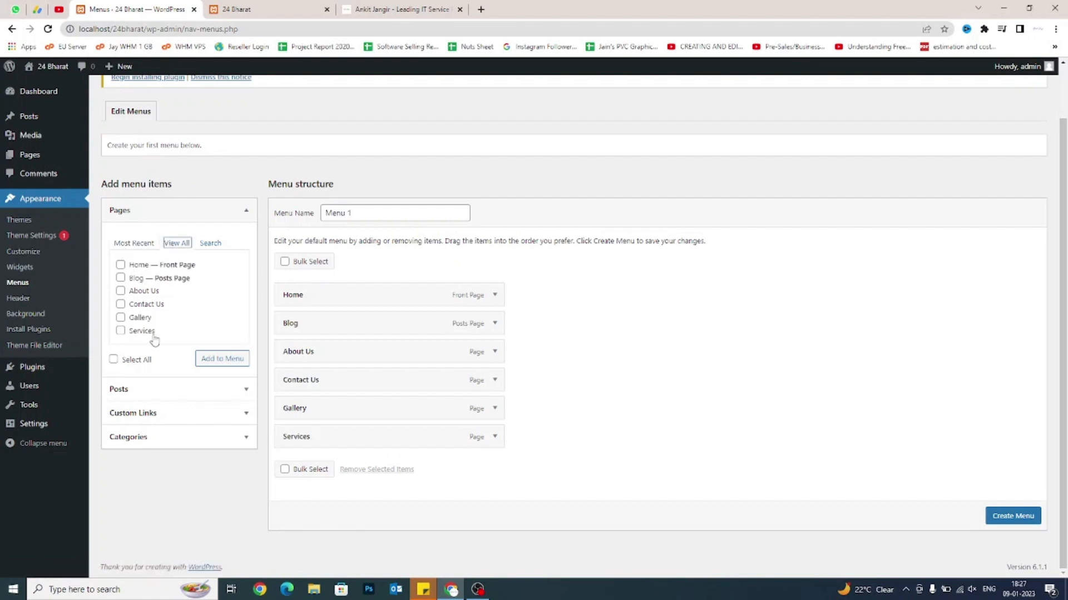
pyautogui.click(209, 244)
pyautogui.click(168, 271)
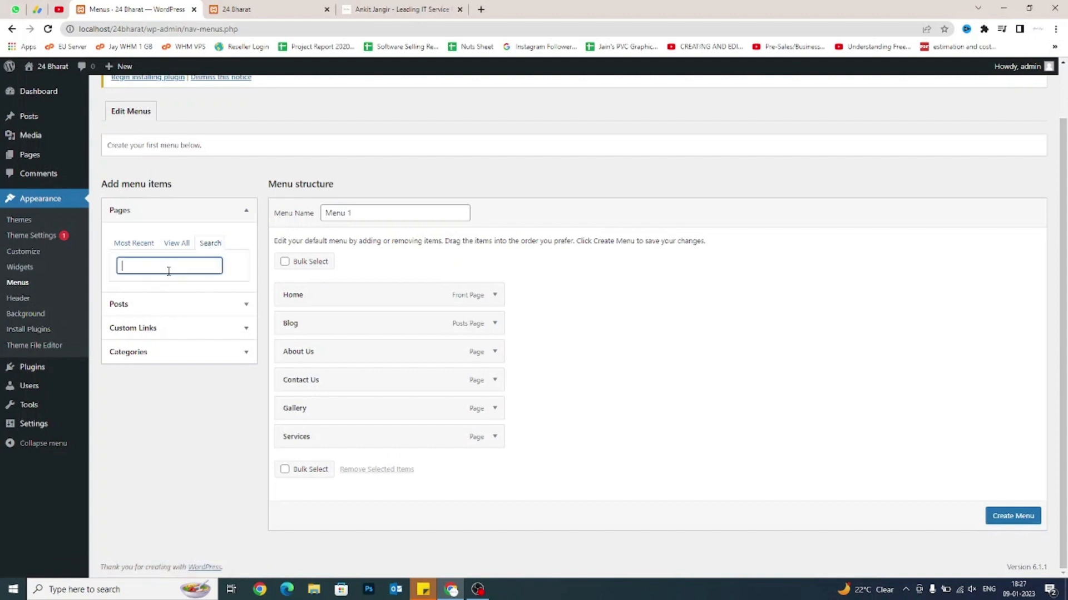
pyautogui.press('BackSpace')
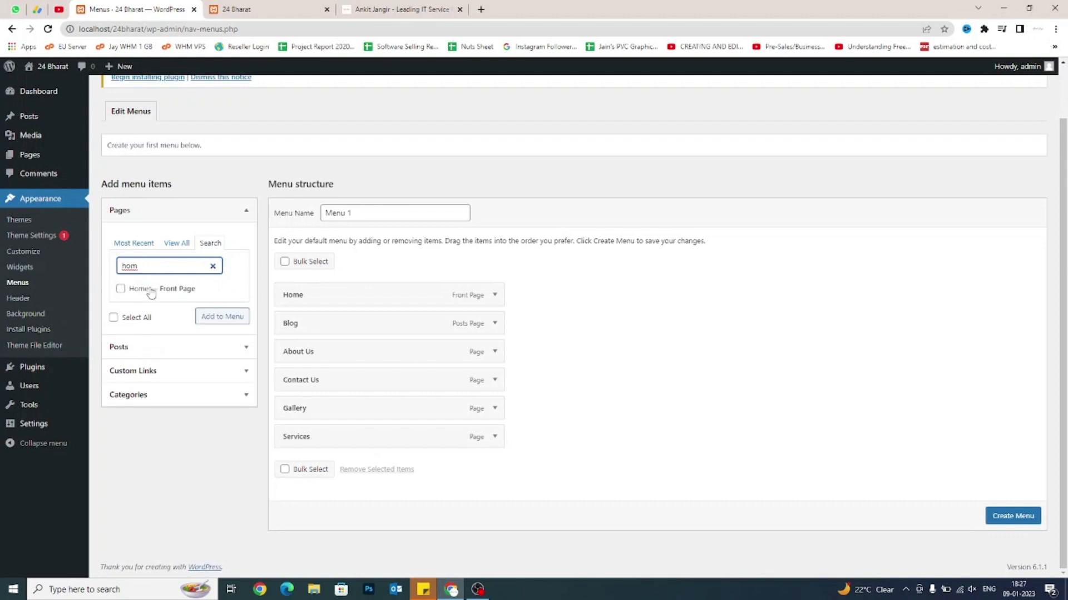
pyautogui.click(176, 244)
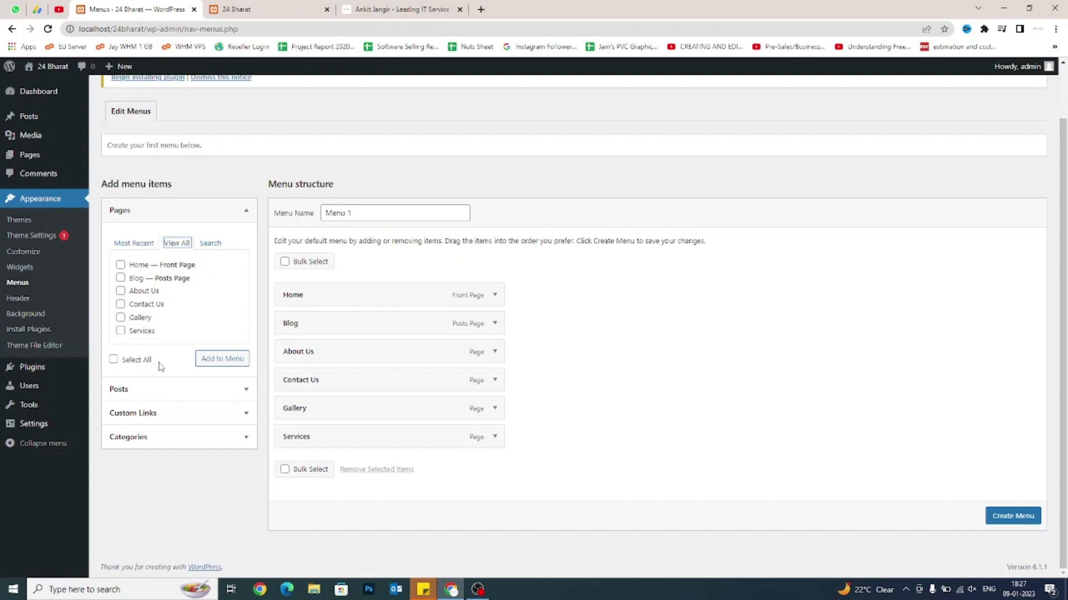
pyautogui.click(240, 396)
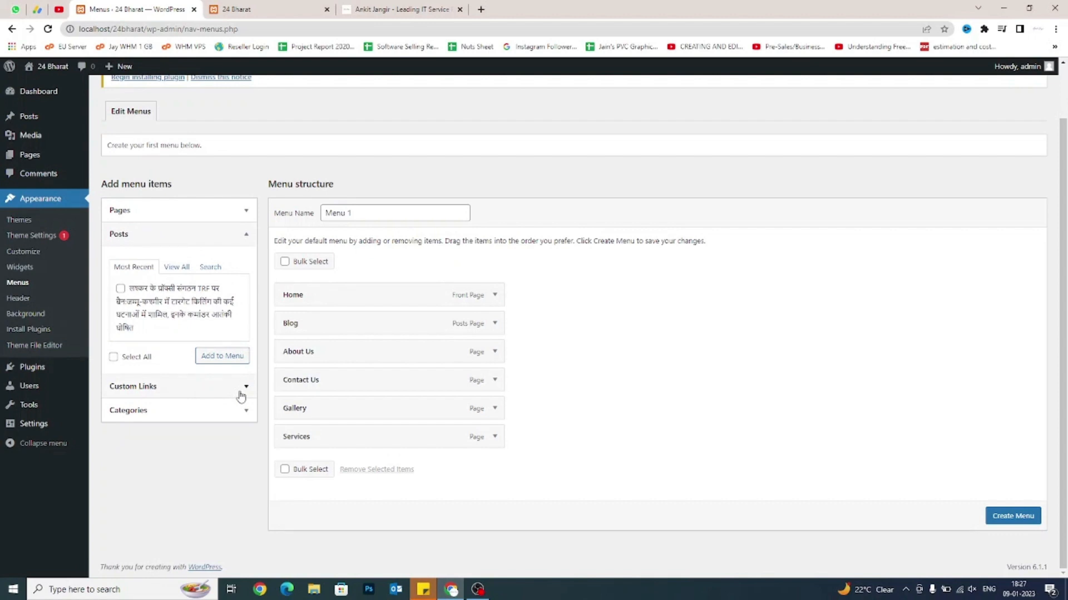
pyautogui.click(176, 267)
# Select the portfolio site's address in its tab, then expand the Custom Links section.
pyautogui.click(401, 9)
pyautogui.click(399, 33)
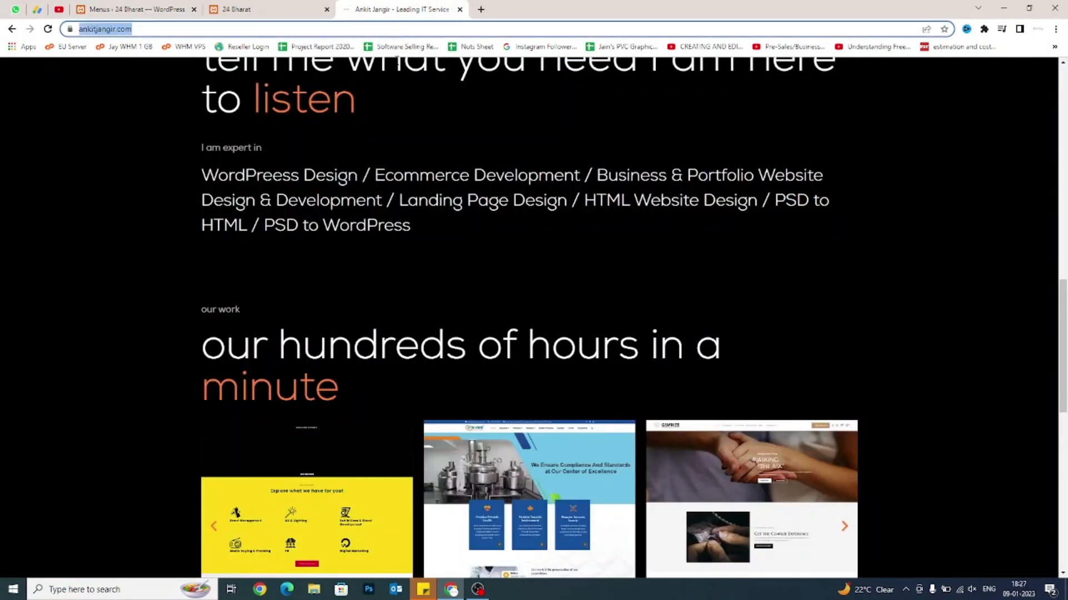
pyautogui.click(133, 9)
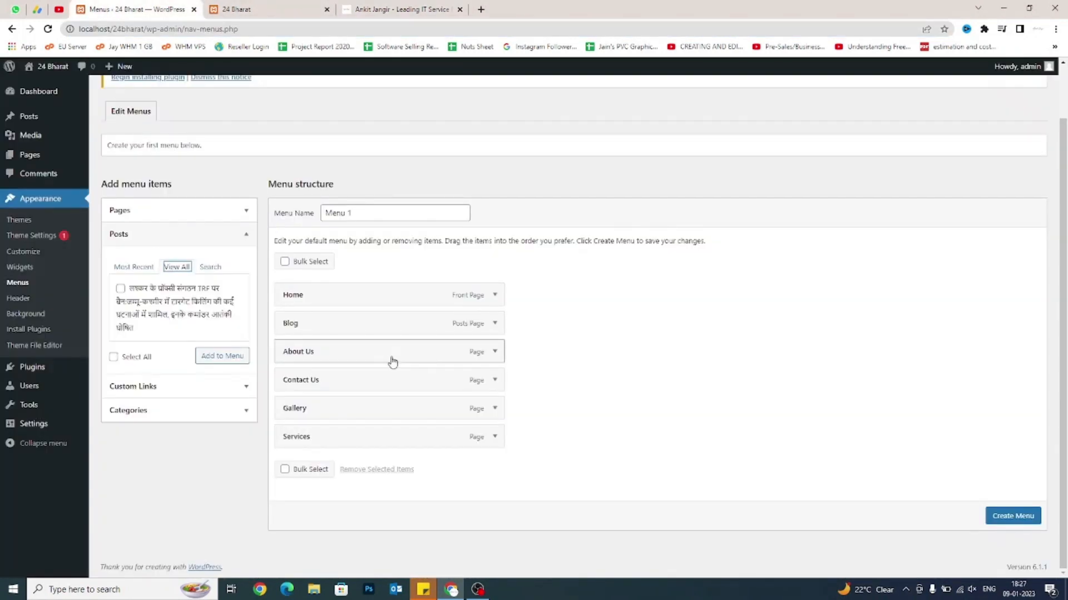
pyautogui.click(239, 10)
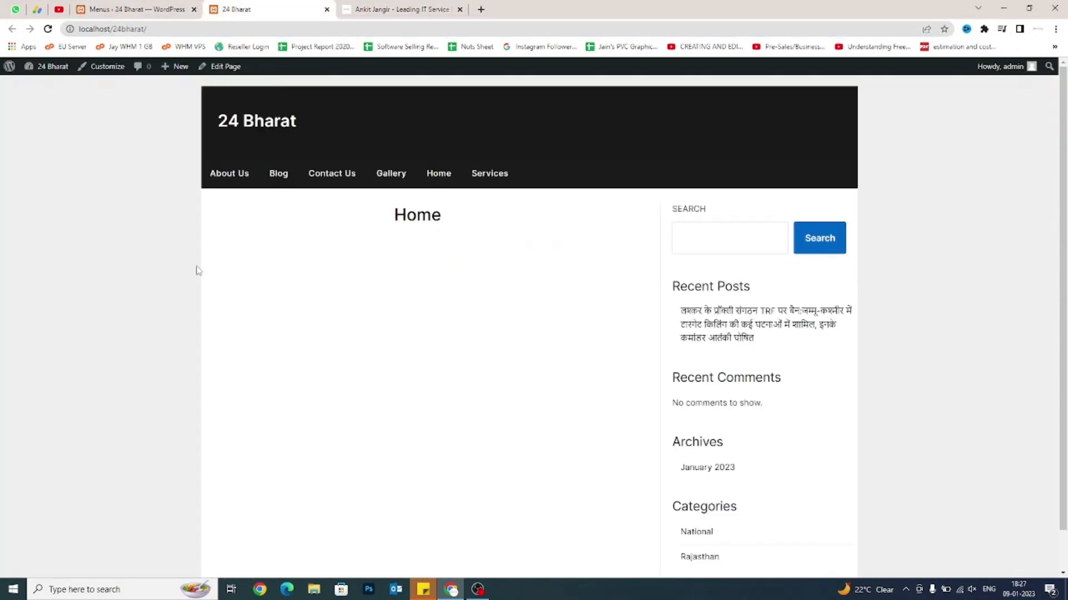
pyautogui.click(164, 9)
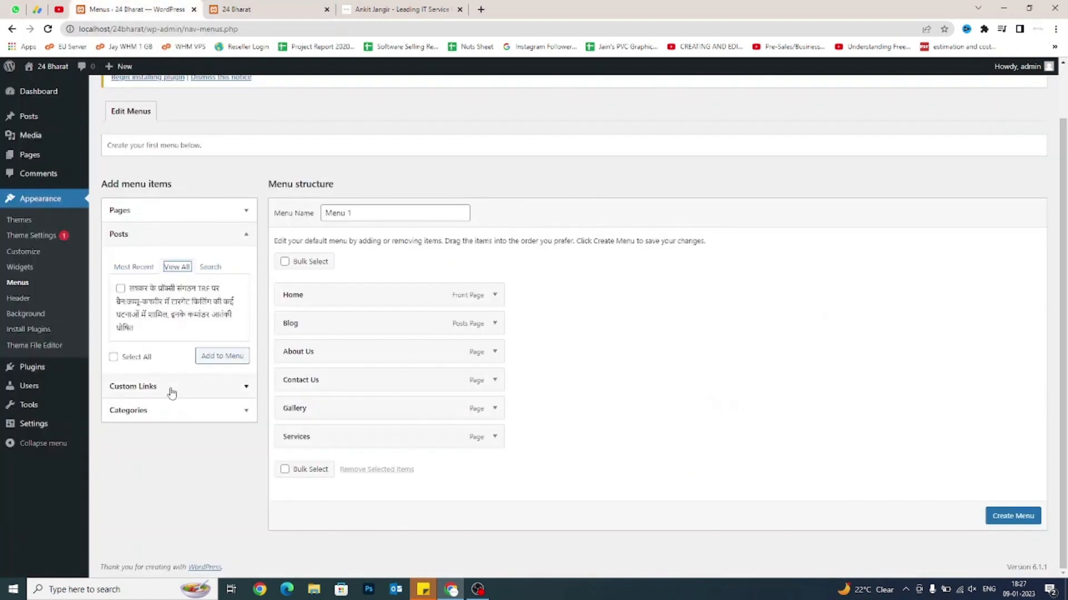
pyautogui.click(172, 389)
# Add a custom link with the pasted website URL and its link text to Menu 1, after Services.
pyautogui.click(163, 294)
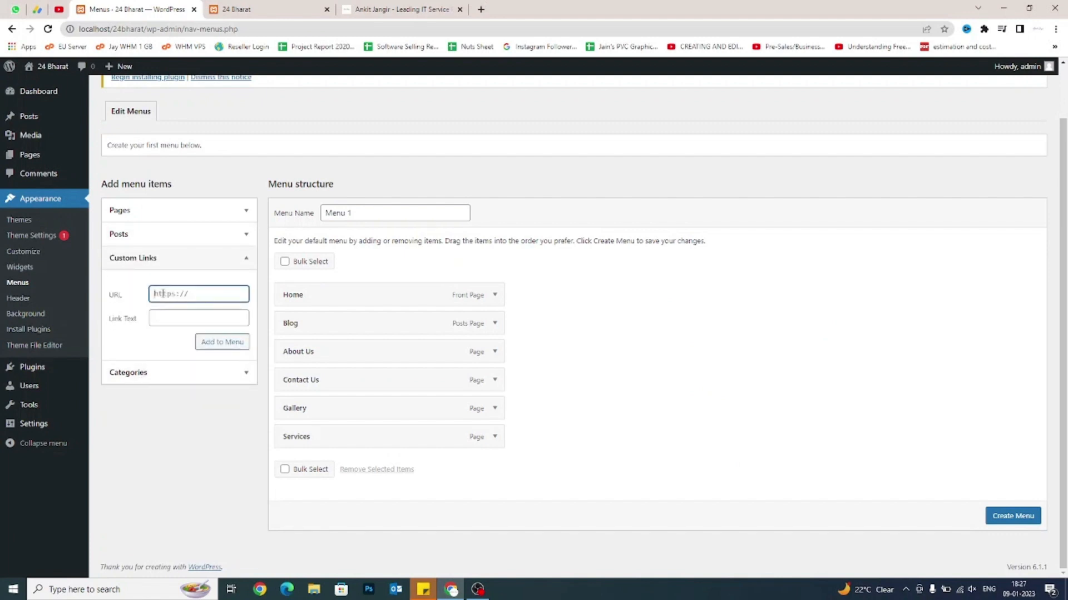
pyautogui.write('ankitjangir.com/')
pyautogui.click(163, 315)
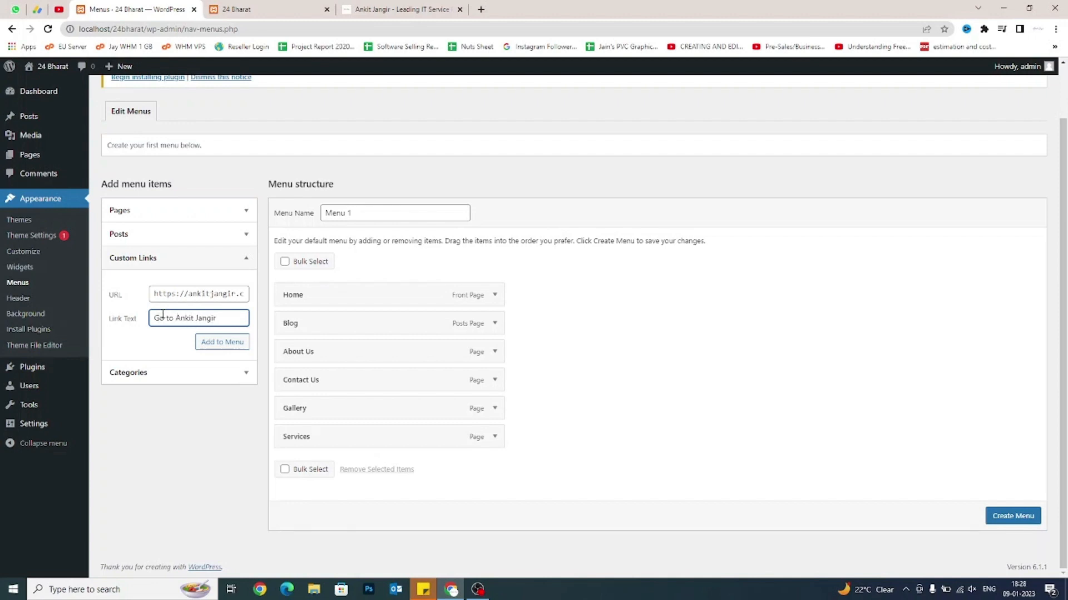
pyautogui.write('bsite')
pyautogui.click(208, 346)
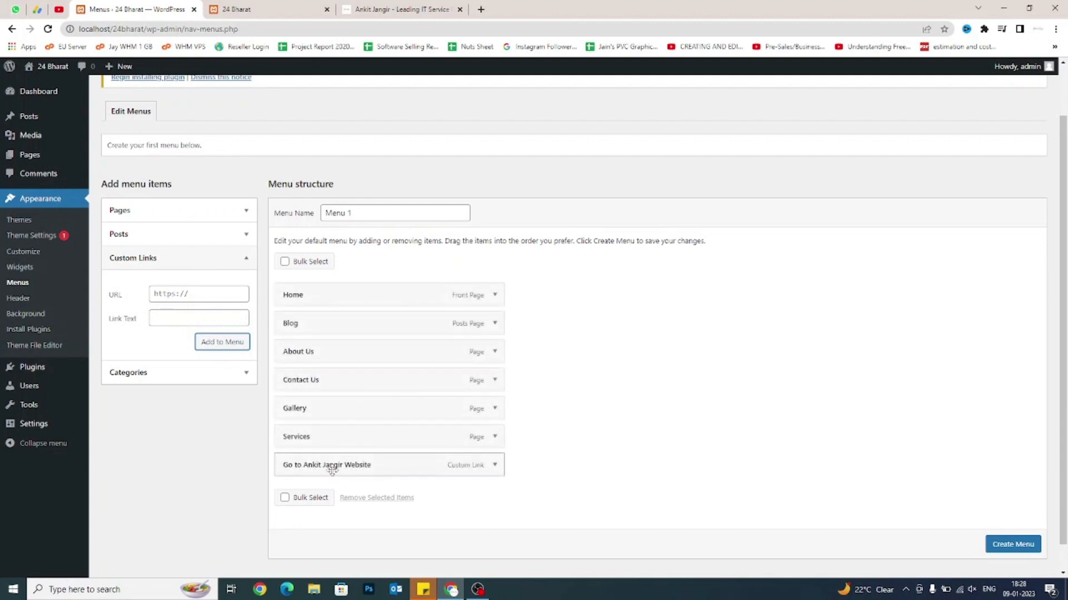
pyautogui.click(182, 370)
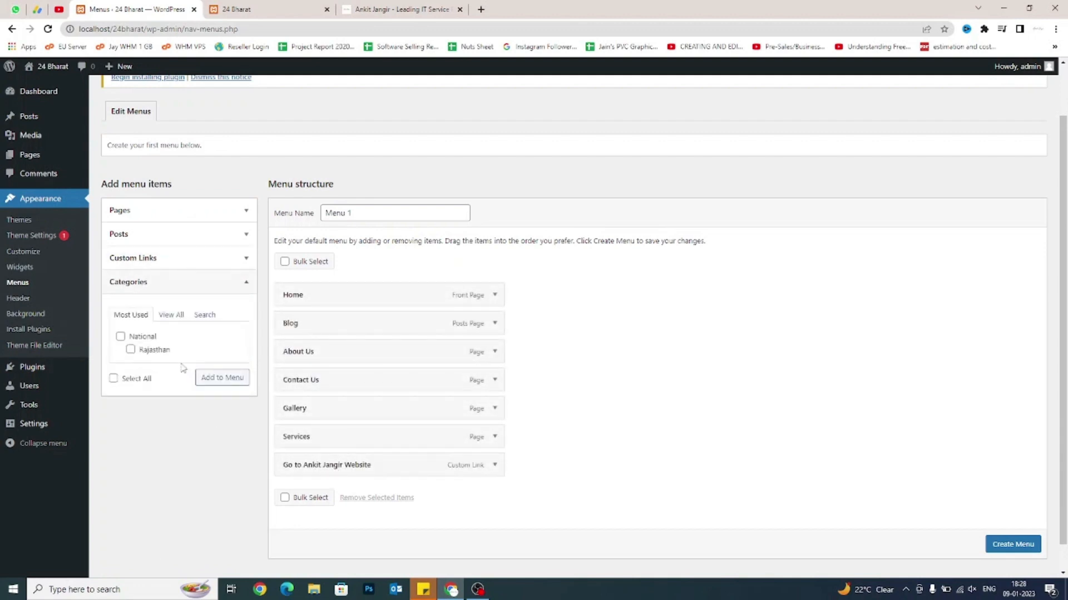
pyautogui.click(172, 315)
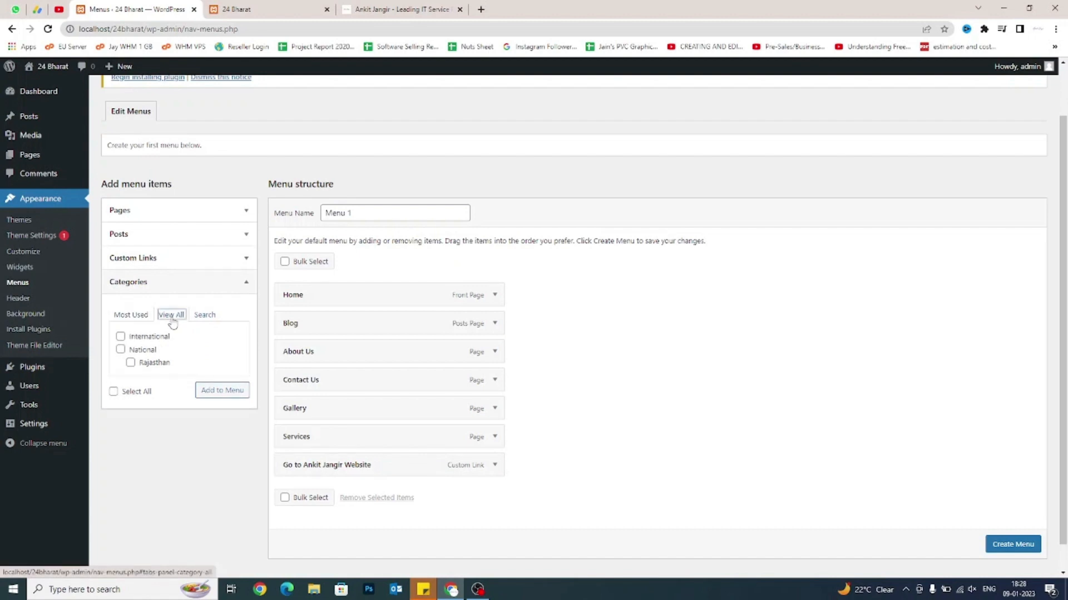
pyautogui.click(132, 315)
pyautogui.click(173, 316)
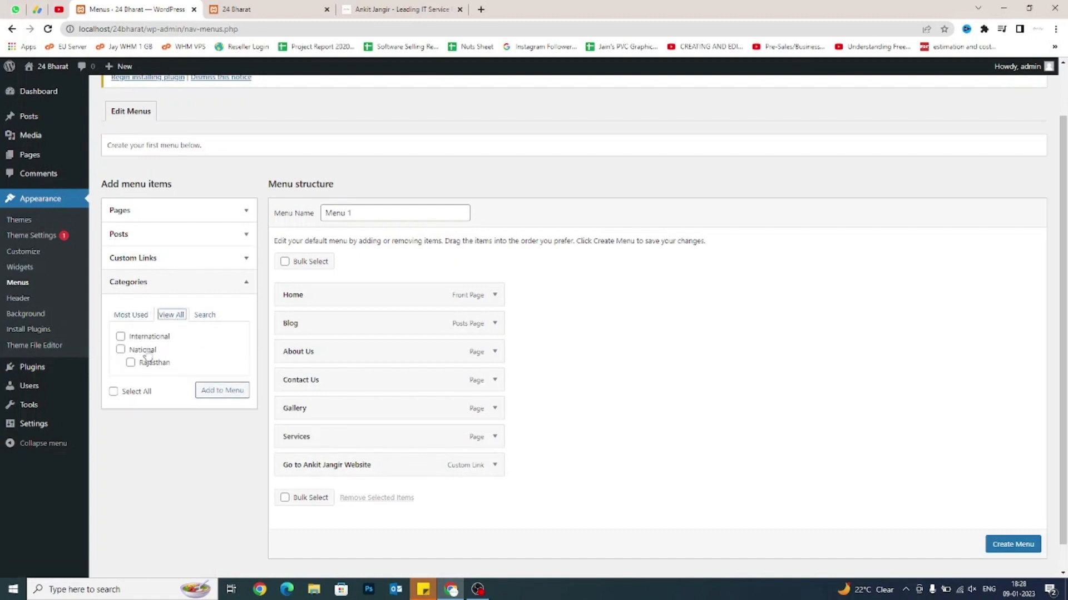
pyautogui.click(121, 350)
pyautogui.click(214, 392)
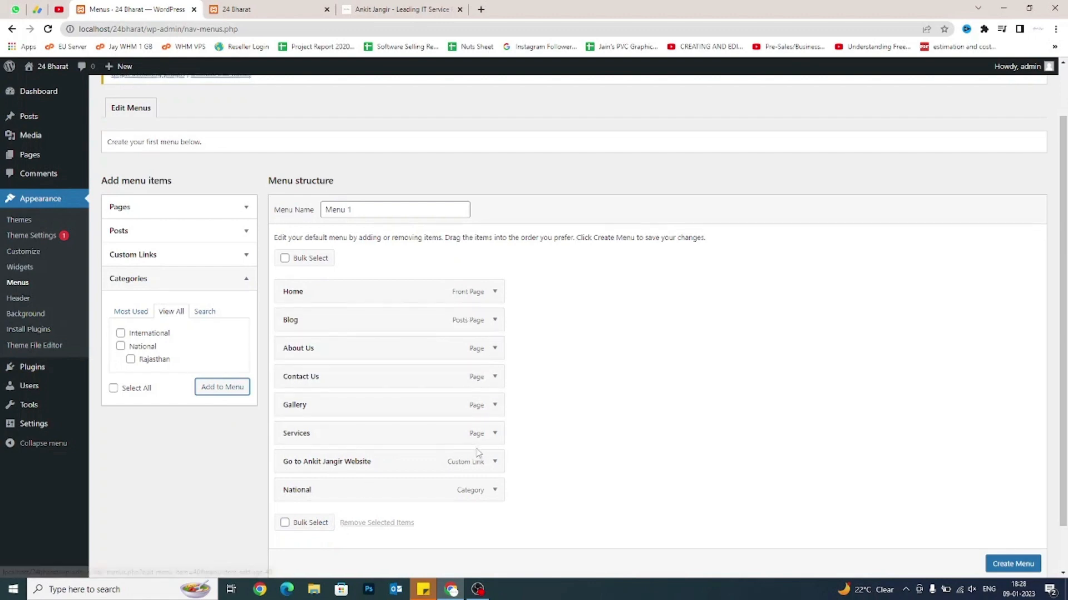
pyautogui.scroll(-2, 478, 450)
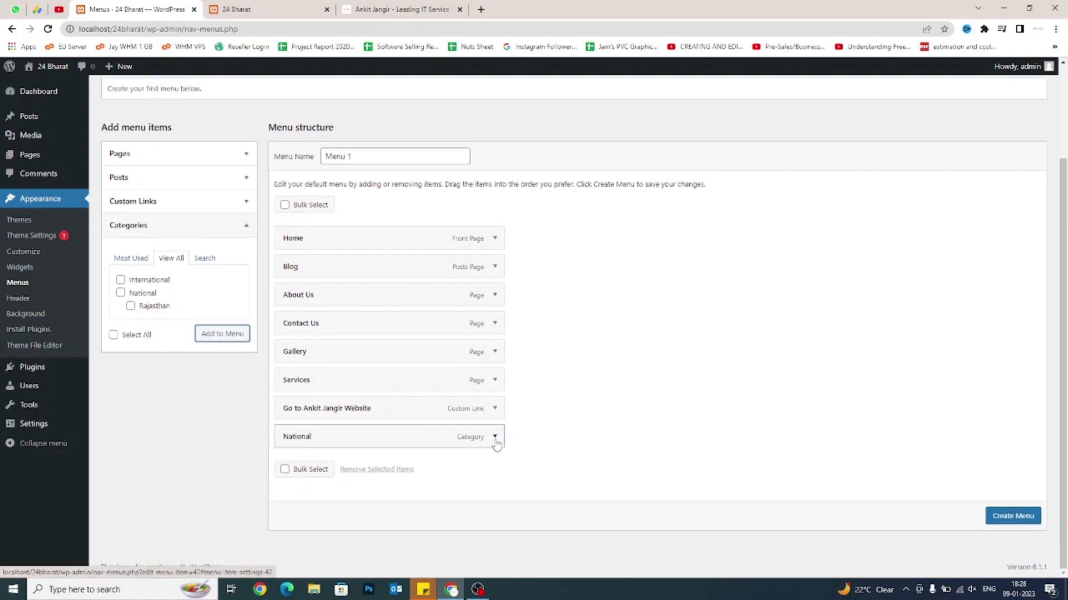
pyautogui.click(495, 438)
pyautogui.scroll(-2, 495, 443)
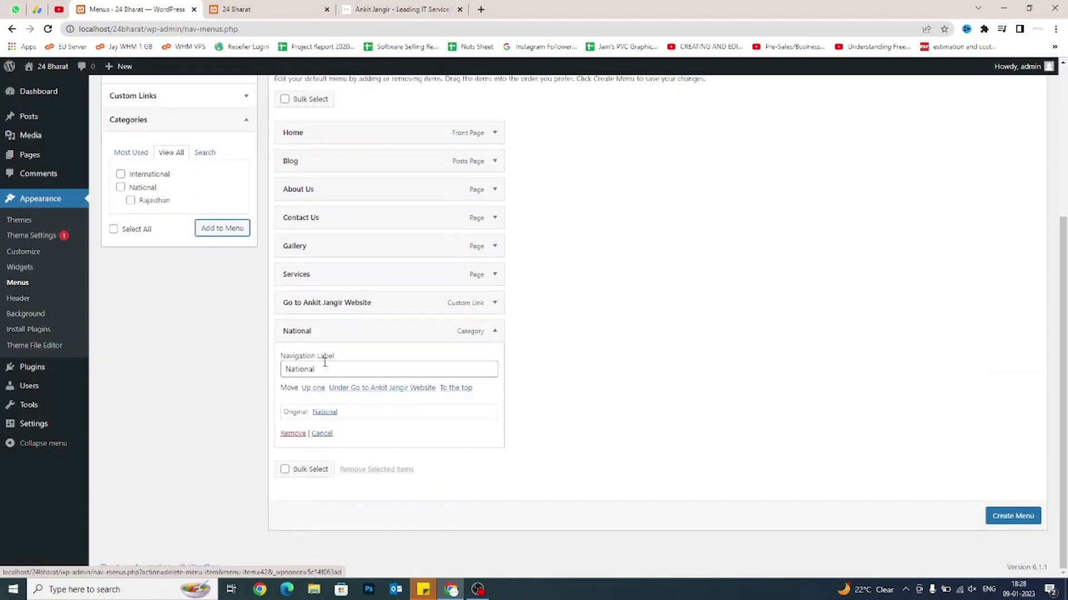
pyautogui.moveTo(328, 369); pyautogui.dragTo(283, 369)
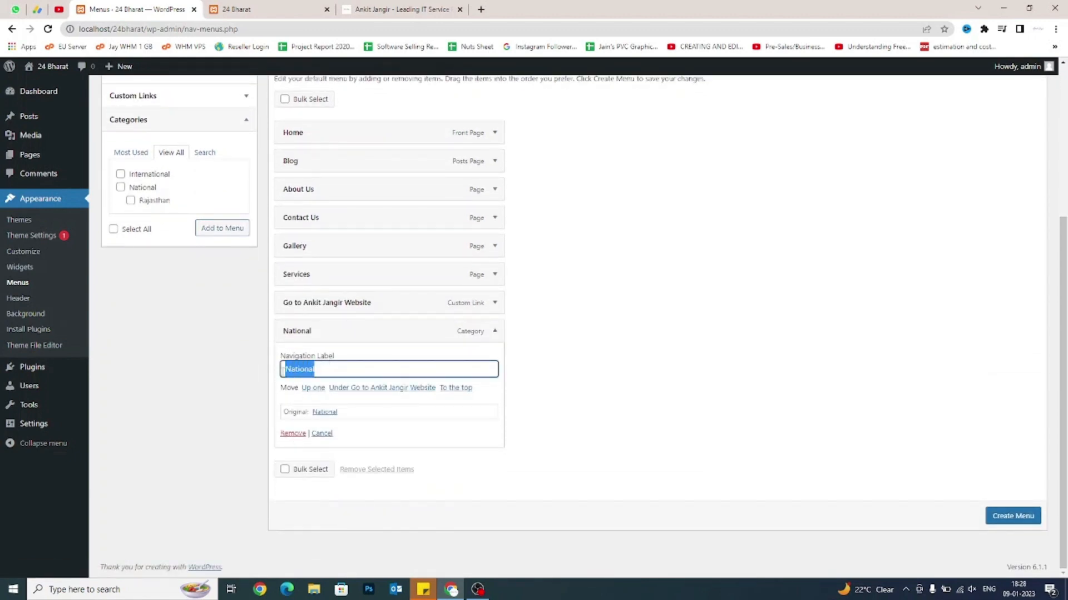
pyautogui.press('End')
pyautogui.write('asfdadfg')
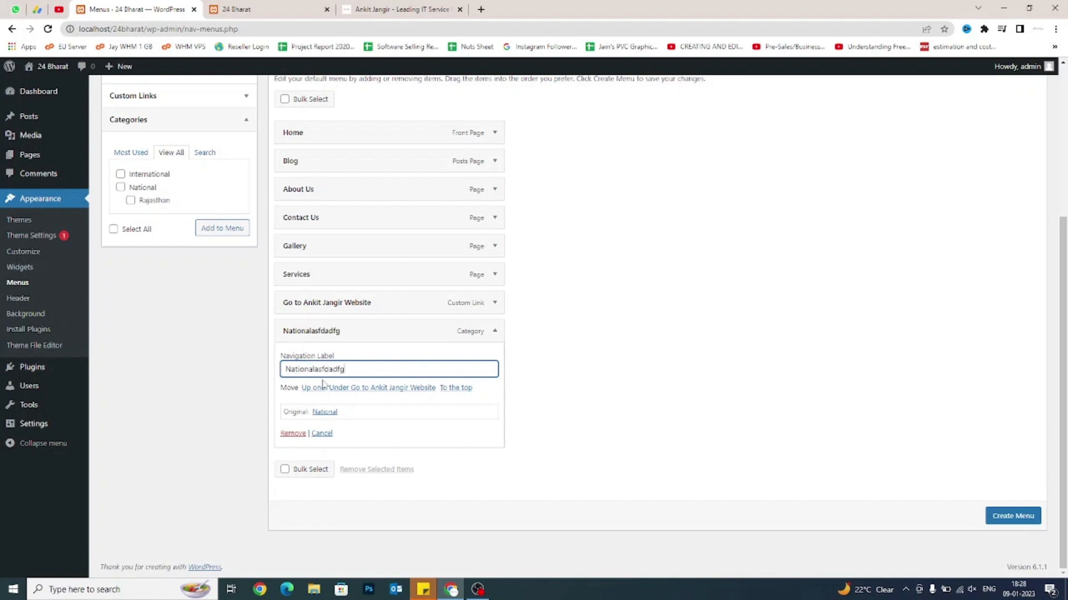
pyautogui.click(290, 443)
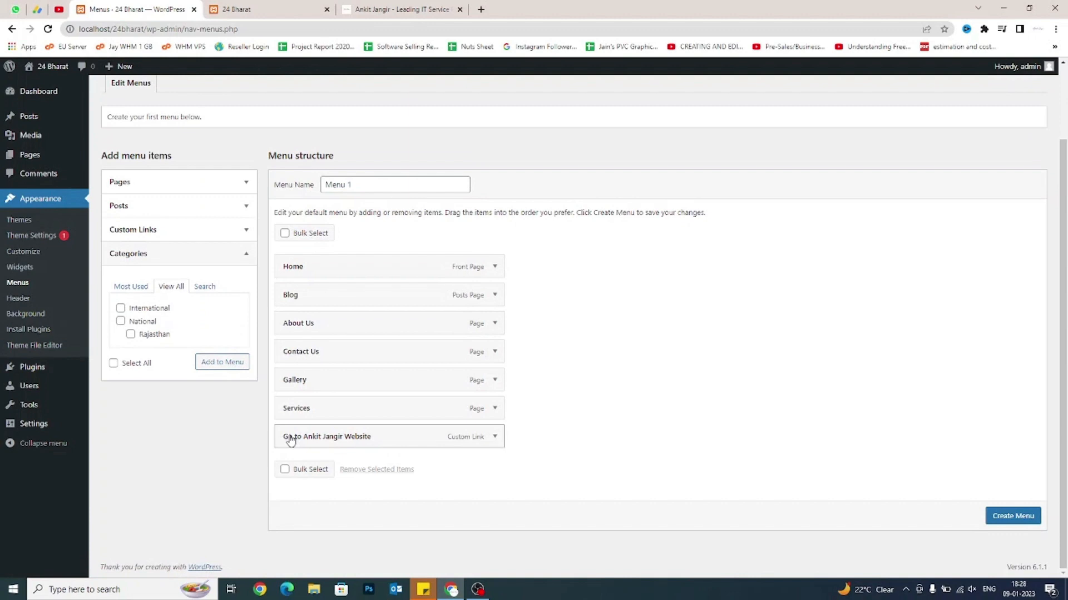
# Bulk-remove Services, Gallery, Contact Us, About Us, Blog and the custom link, keeping only Home.
pyautogui.click(284, 469)
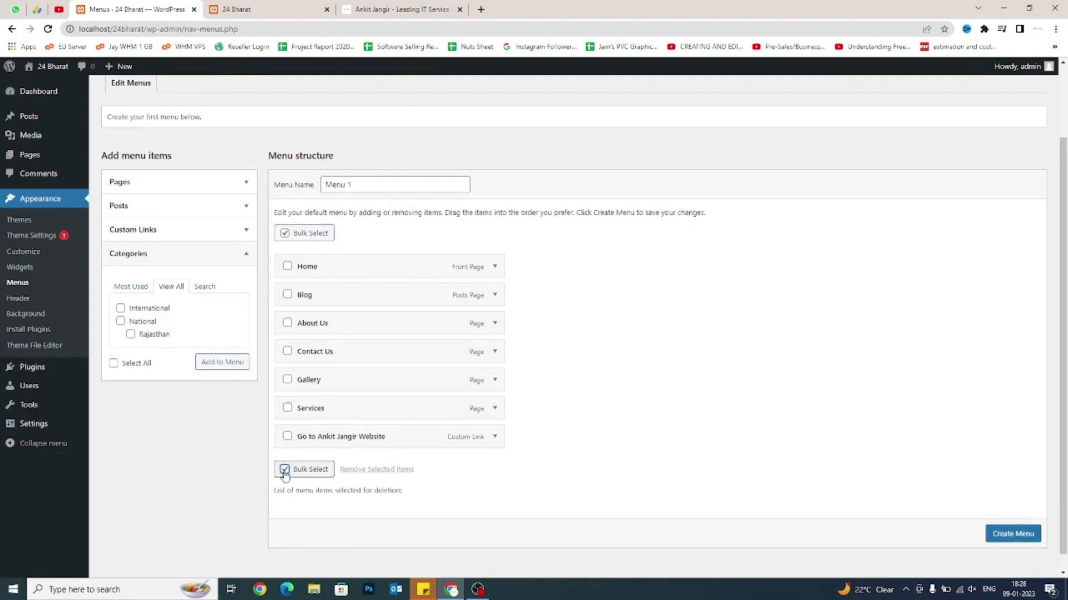
pyautogui.click(287, 408)
pyautogui.click(287, 380)
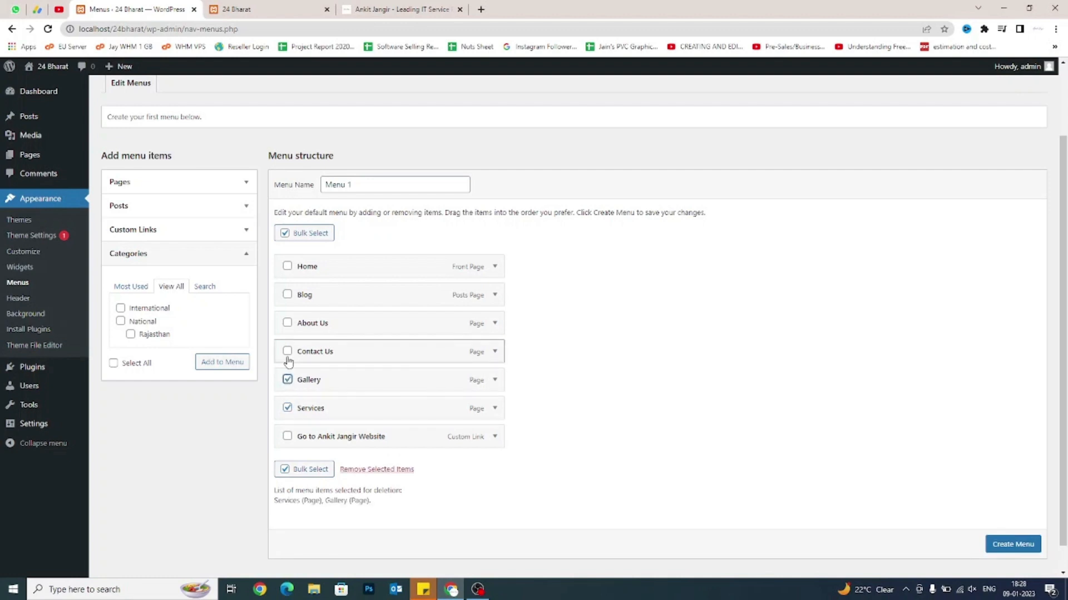
pyautogui.click(287, 352)
pyautogui.click(287, 323)
pyautogui.click(287, 295)
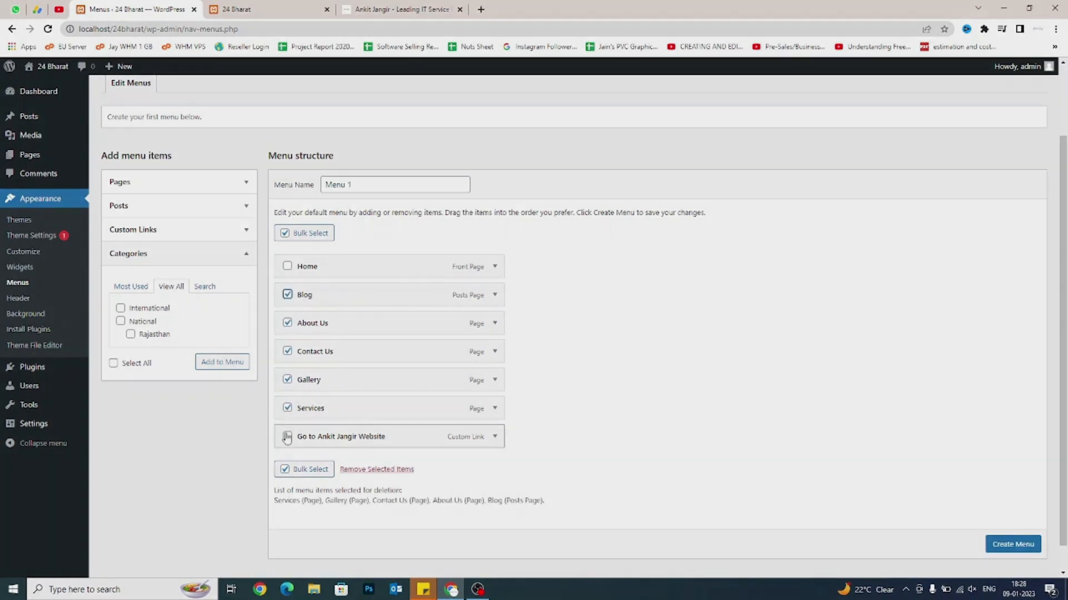
pyautogui.click(286, 436)
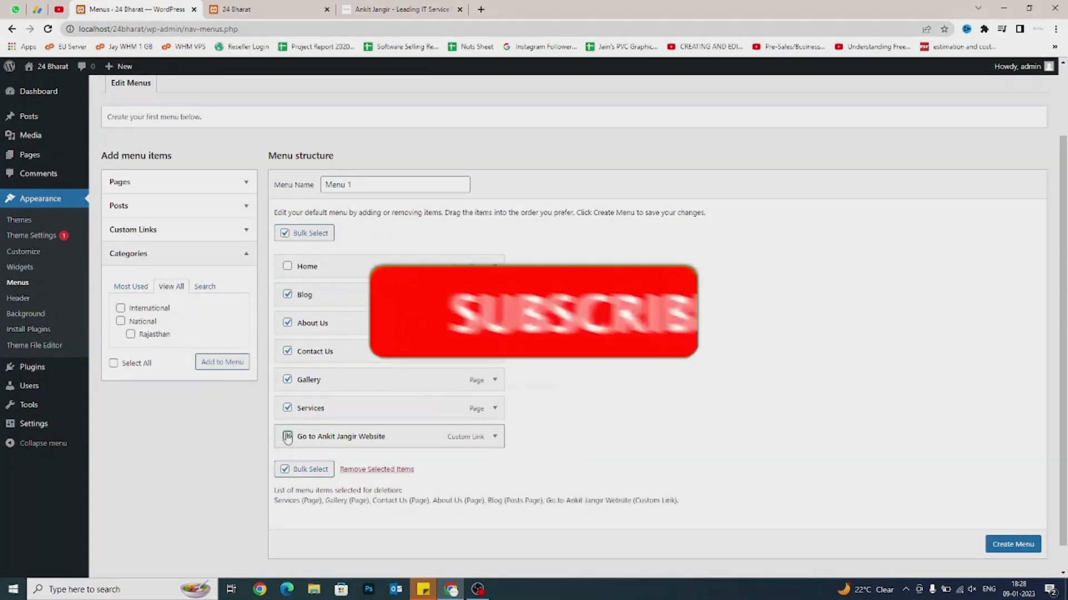
pyautogui.click(377, 469)
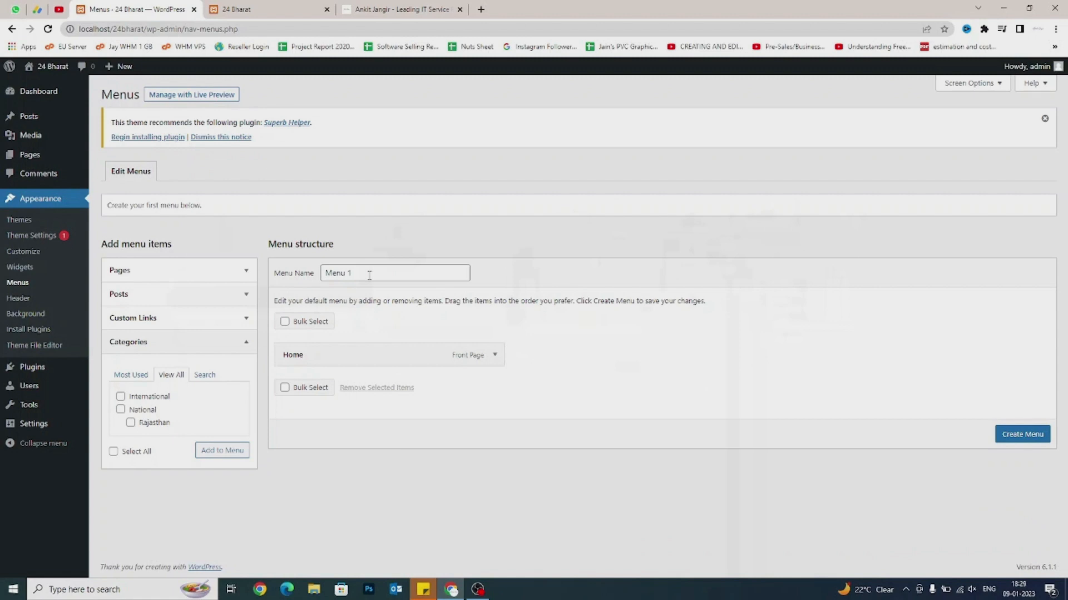
# Rename the menu to 'Main Menu' and create it.
pyautogui.tripleClick(369, 275)
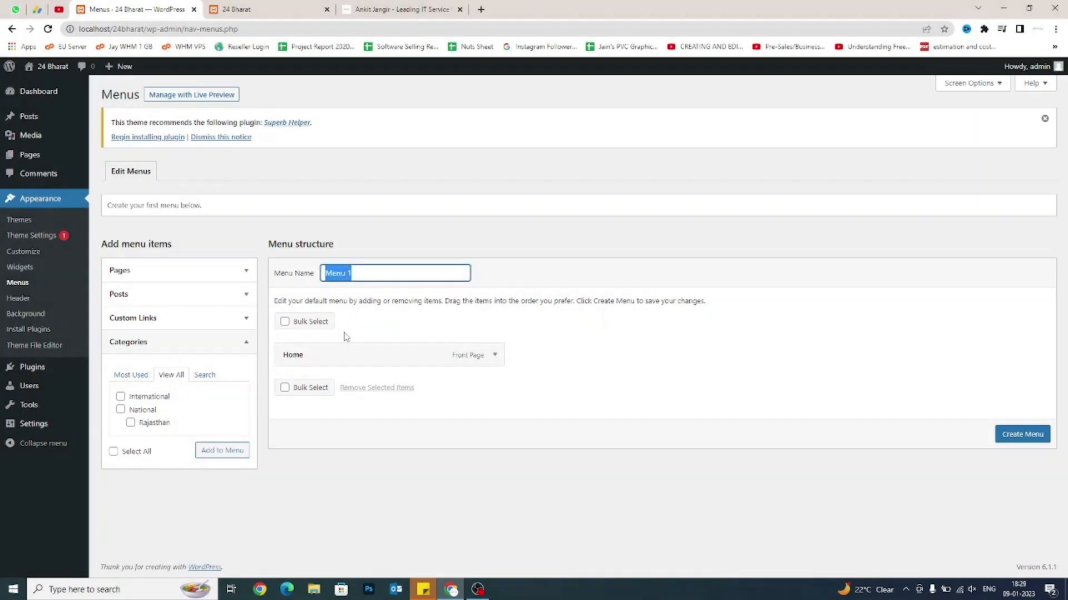
pyautogui.write('Main M')
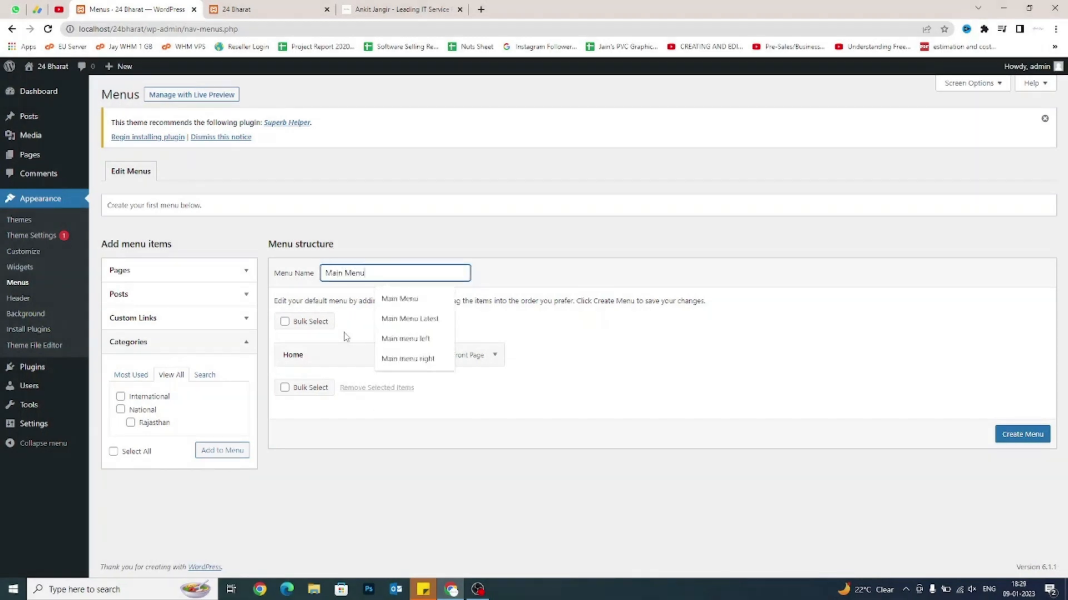
pyautogui.click(673, 384)
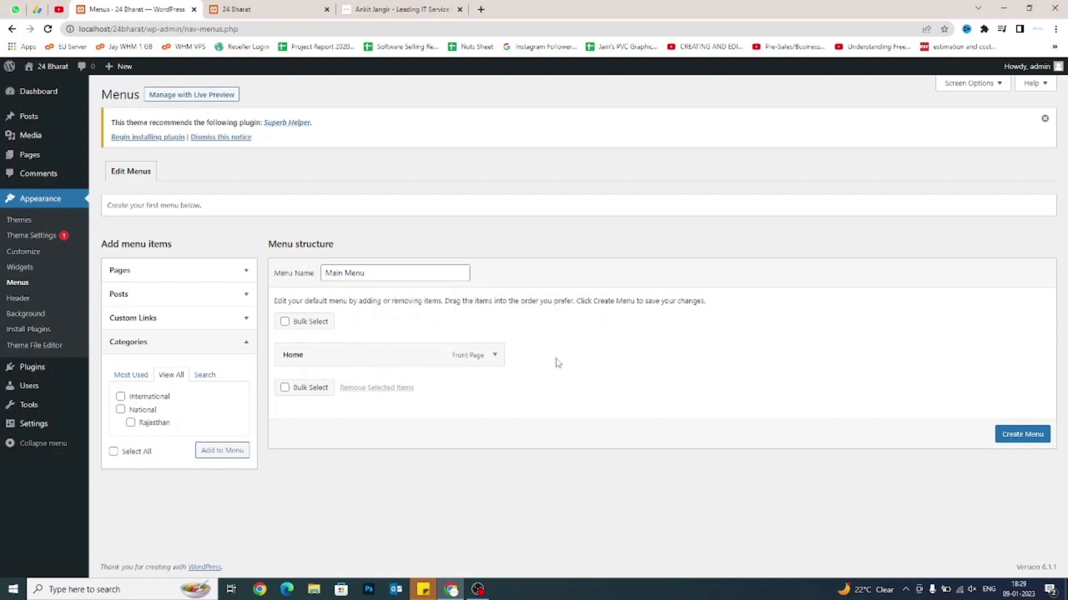
pyautogui.click(1022, 434)
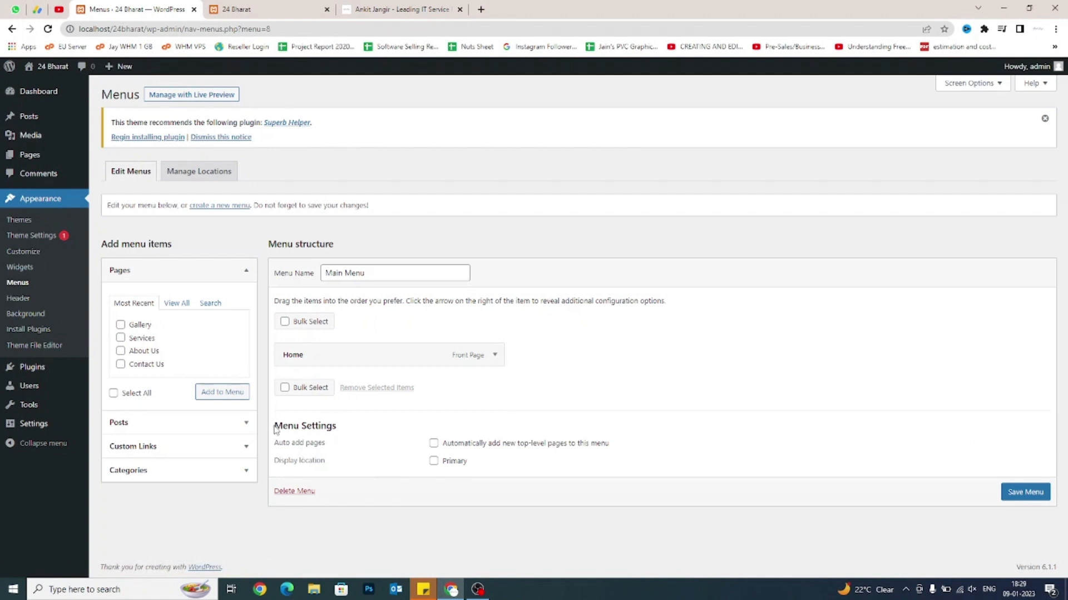
# In Menu Settings, leave auto-adding new pages off and tick the Primary display location.
pyautogui.moveTo(274, 430); pyautogui.dragTo(342, 426)
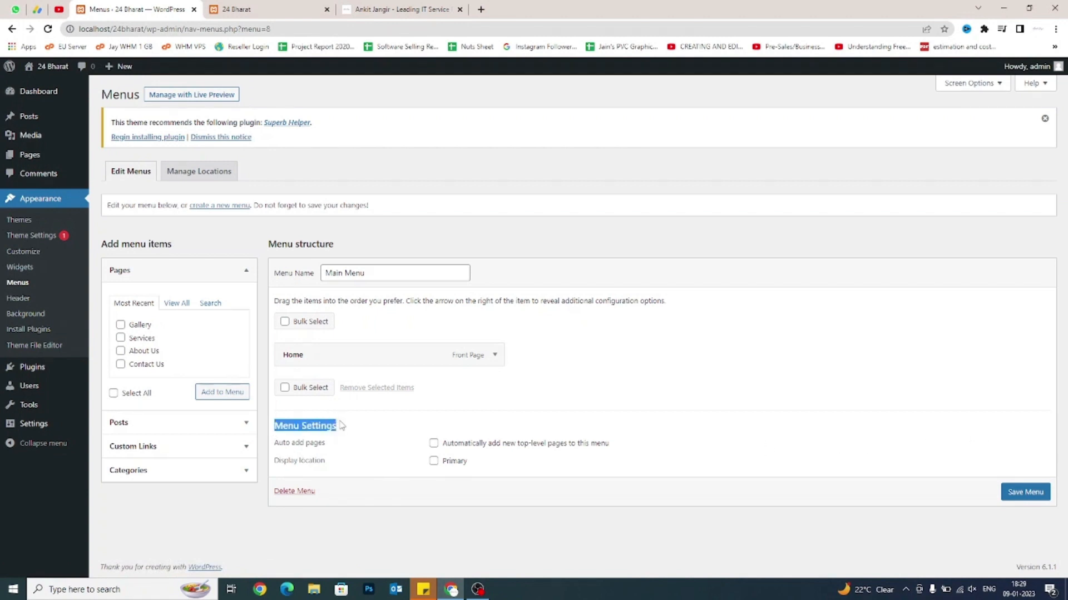
pyautogui.click(346, 445)
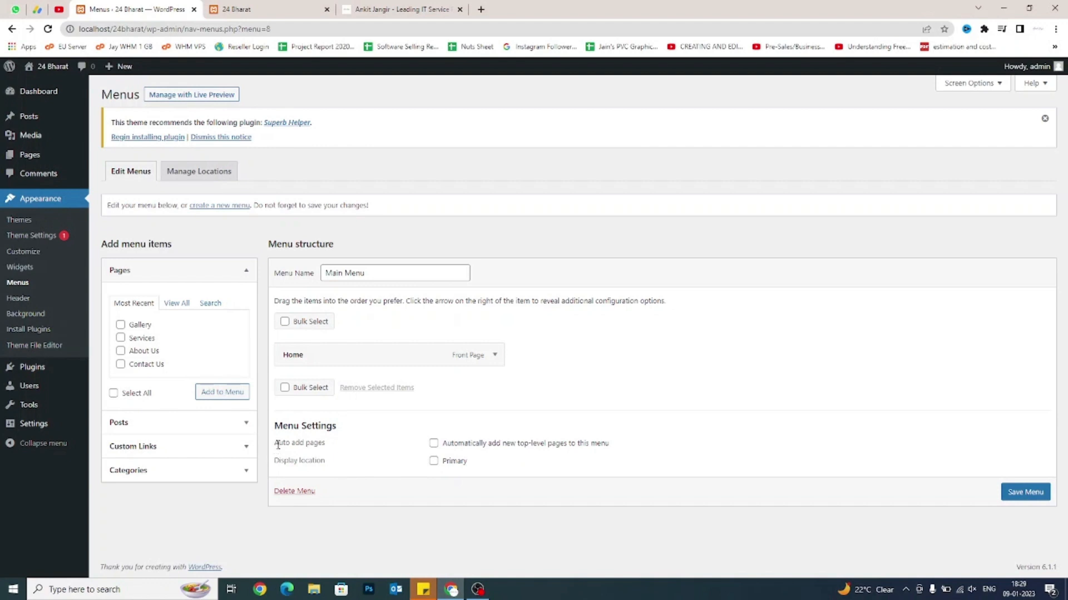
pyautogui.moveTo(278, 445); pyautogui.dragTo(329, 446)
pyautogui.click(374, 448)
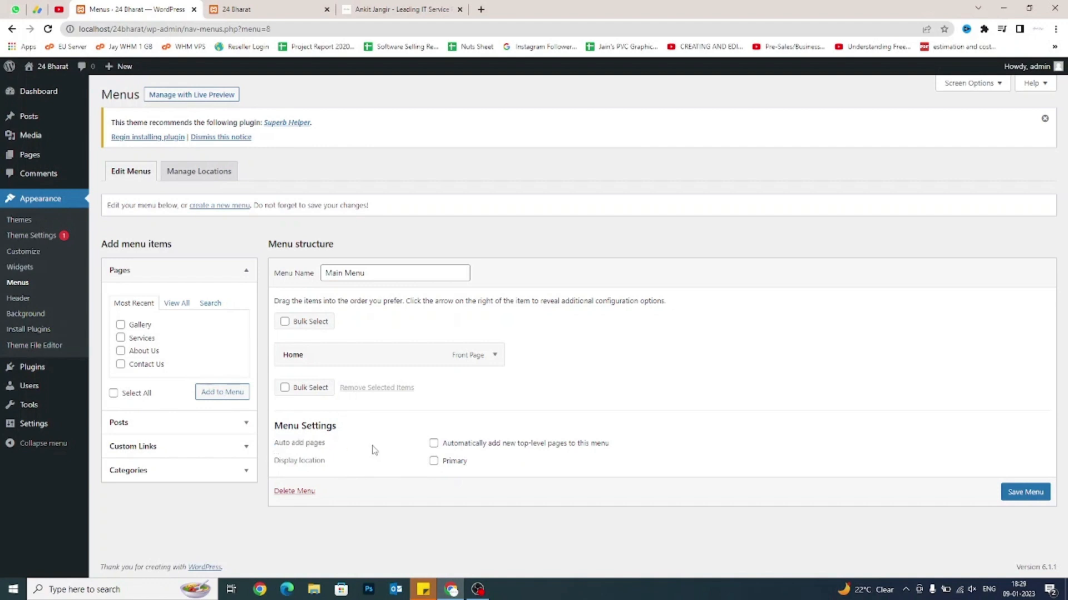
pyautogui.click(434, 444)
pyautogui.moveTo(56, 156)
pyautogui.click(434, 443)
pyautogui.moveTo(276, 464); pyautogui.dragTo(299, 463)
pyautogui.click(339, 471)
pyautogui.click(422, 463)
# Save Main Menu and reload the live site to confirm its navigation shows only Home.
pyautogui.click(262, 9)
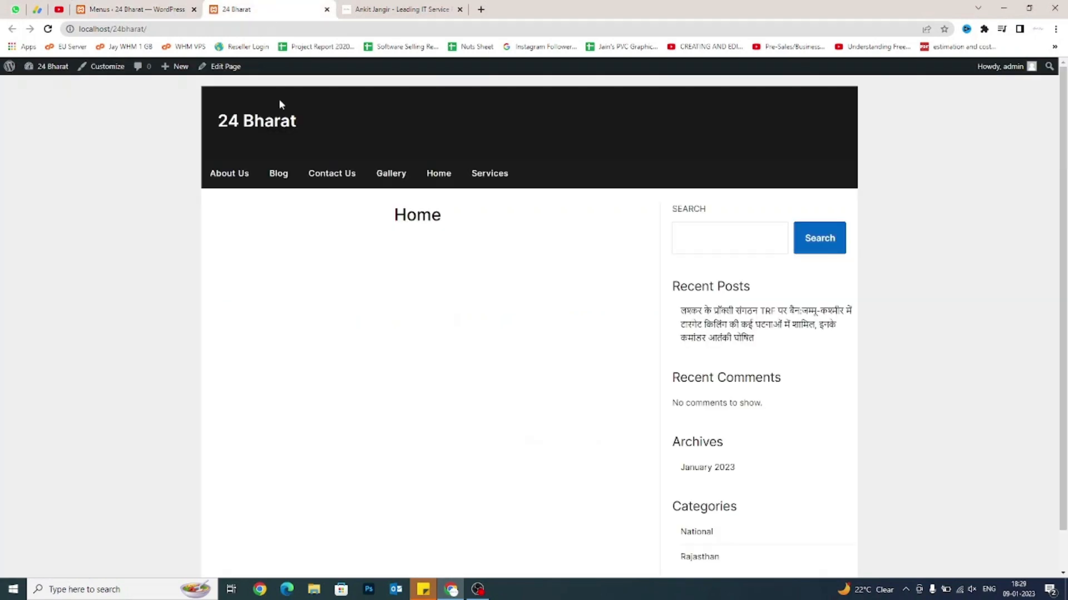
pyautogui.press('F5')
pyautogui.click(136, 8)
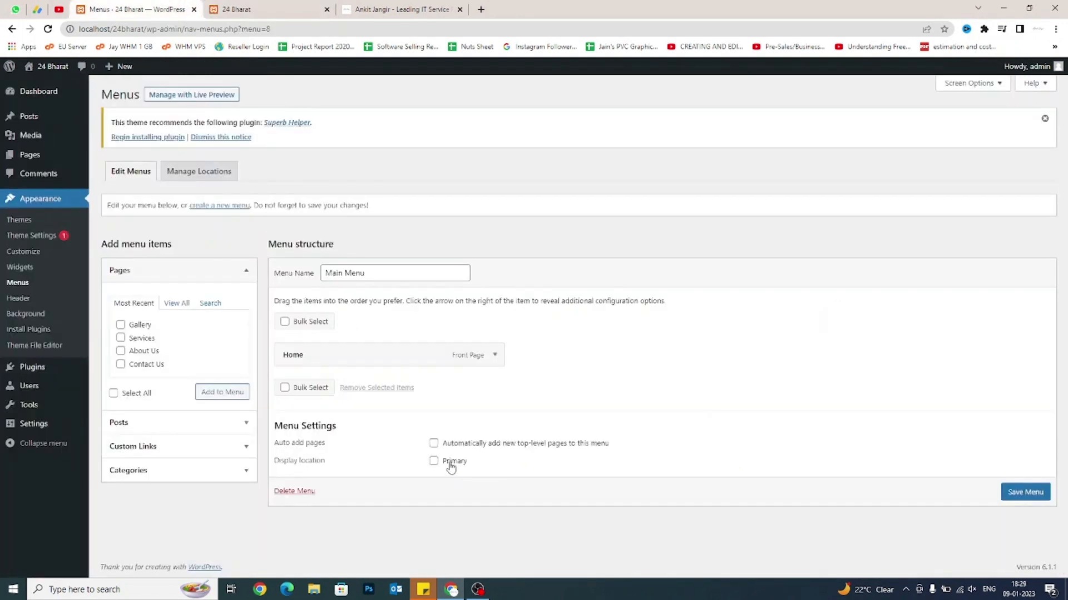
pyautogui.click(1038, 499)
pyautogui.click(228, 7)
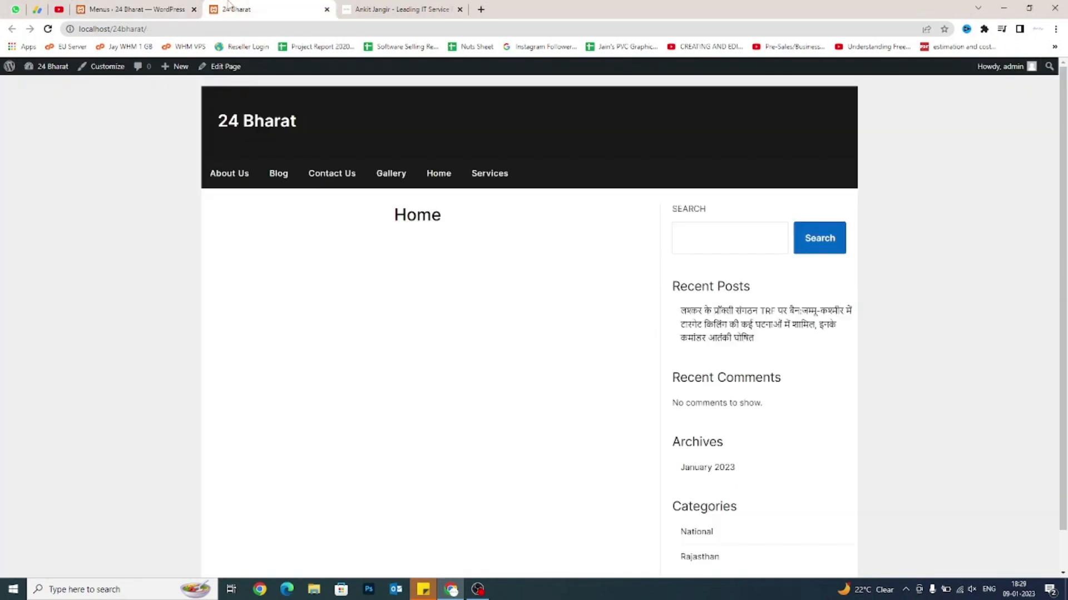
pyautogui.rightClick(140, 214)
pyautogui.click(162, 248)
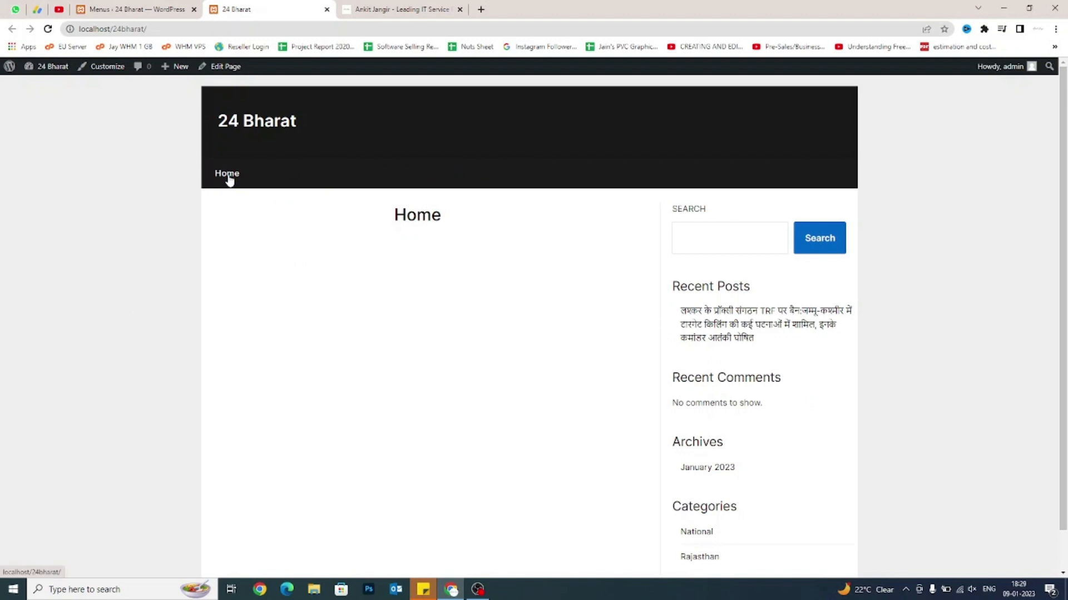
pyautogui.click(174, 6)
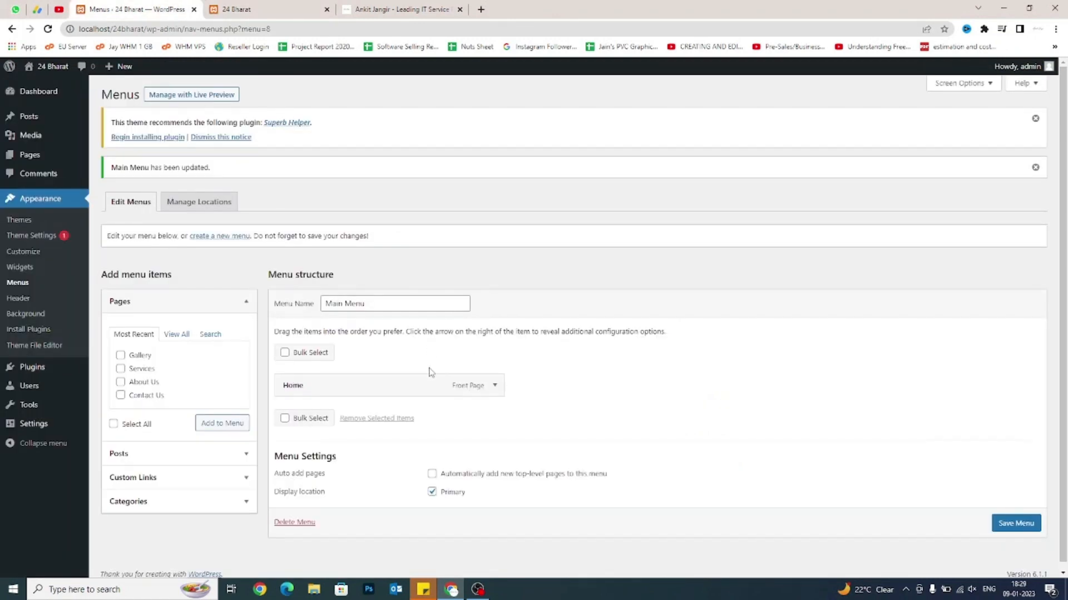
# Add the Blog, About Us, Contact Us, Gallery and Services pages to Main Menu.
pyautogui.scroll(-1, 431, 372)
pyautogui.click(175, 329)
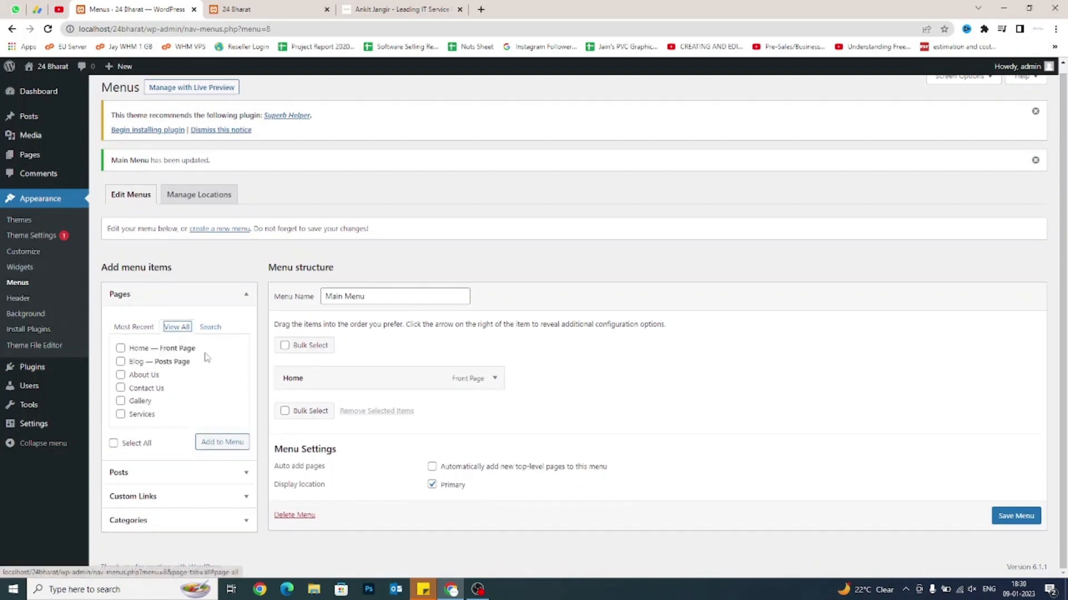
pyautogui.click(121, 362)
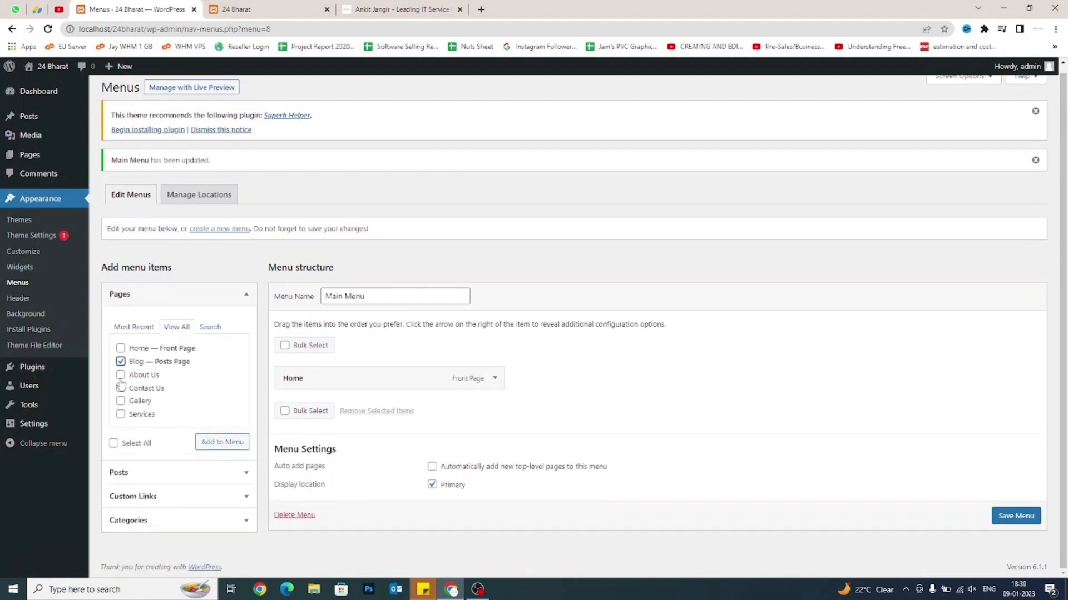
pyautogui.click(120, 375)
pyautogui.click(120, 388)
pyautogui.click(120, 401)
pyautogui.click(120, 414)
pyautogui.click(234, 443)
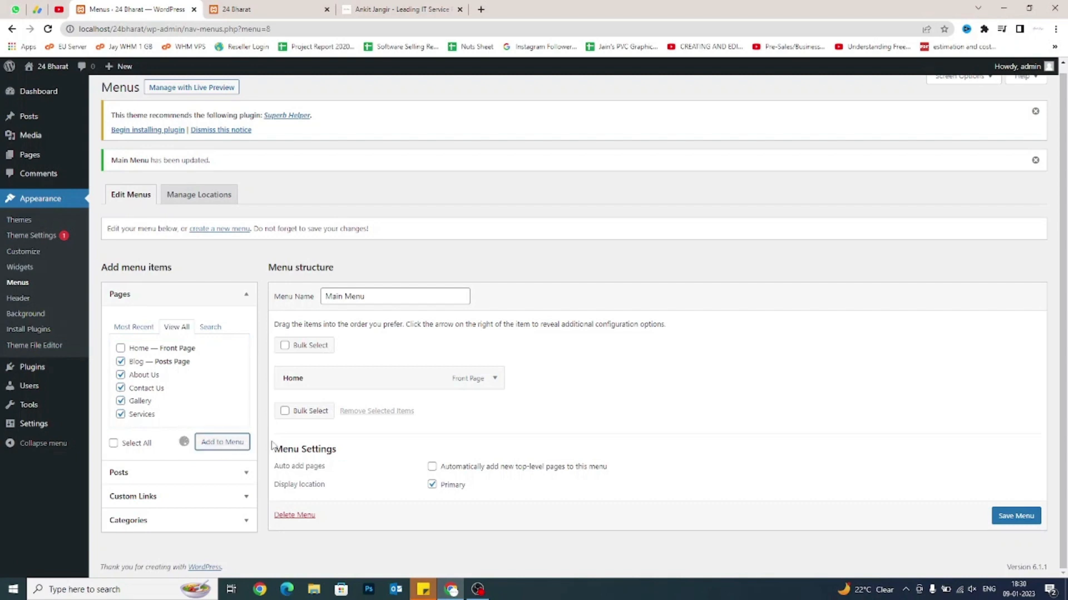
# Save Main Menu and reload the live site to show all six navigation items.
pyautogui.scroll(-3, 502, 400)
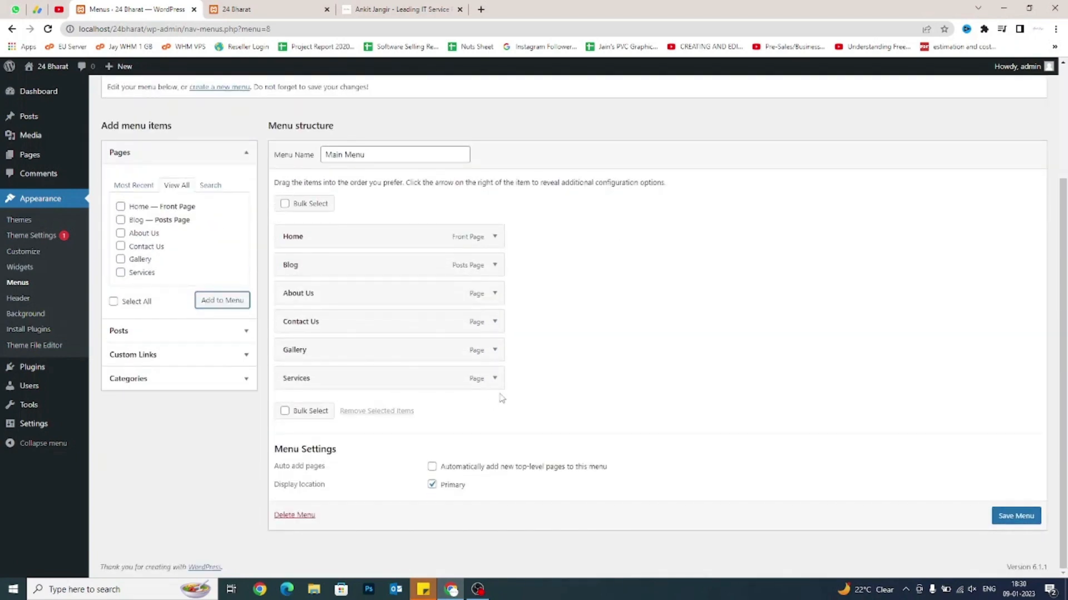
pyautogui.click(1022, 520)
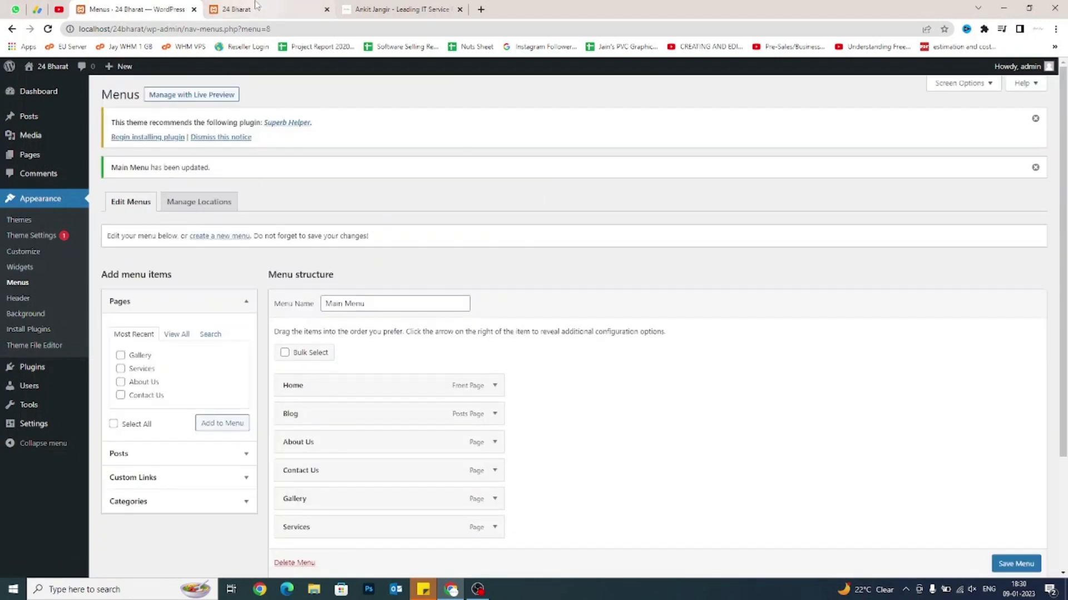
pyautogui.click(236, 9)
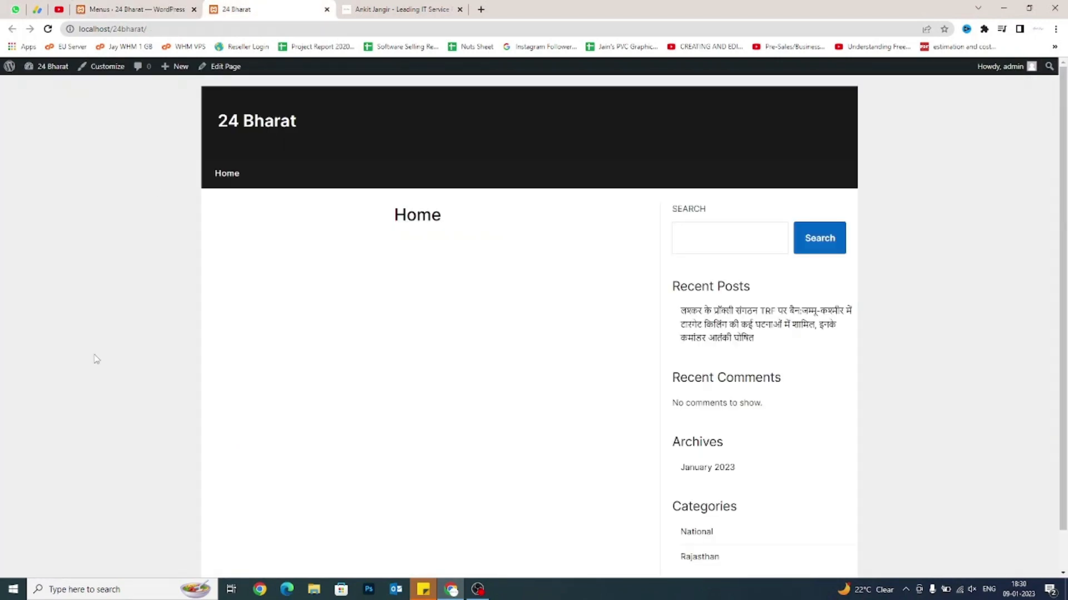
pyautogui.rightClick(156, 256)
pyautogui.click(179, 287)
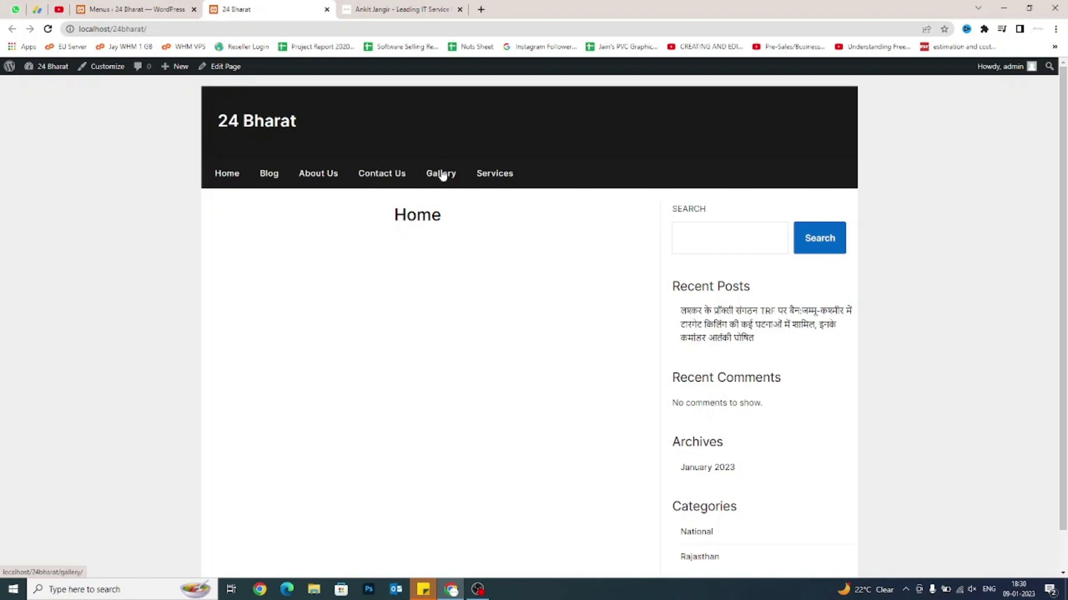
# Reorder Main Menu to Home, About Us, Services, Gallery, Blog, Contact Us and save it.
pyautogui.click(150, 7)
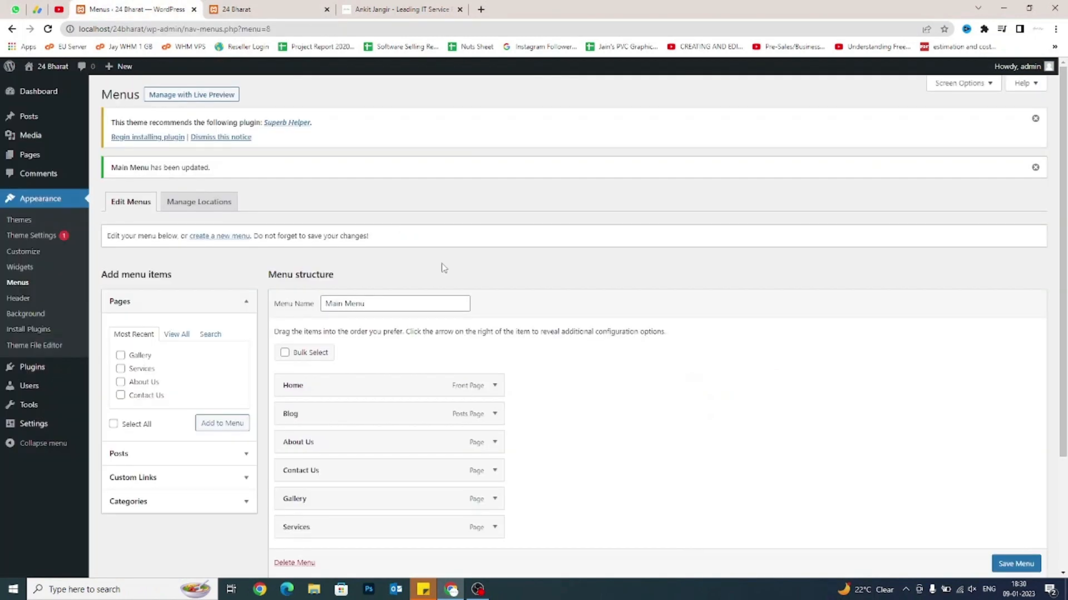
pyautogui.scroll(-1, 521, 307)
pyautogui.scroll(-2, 521, 308)
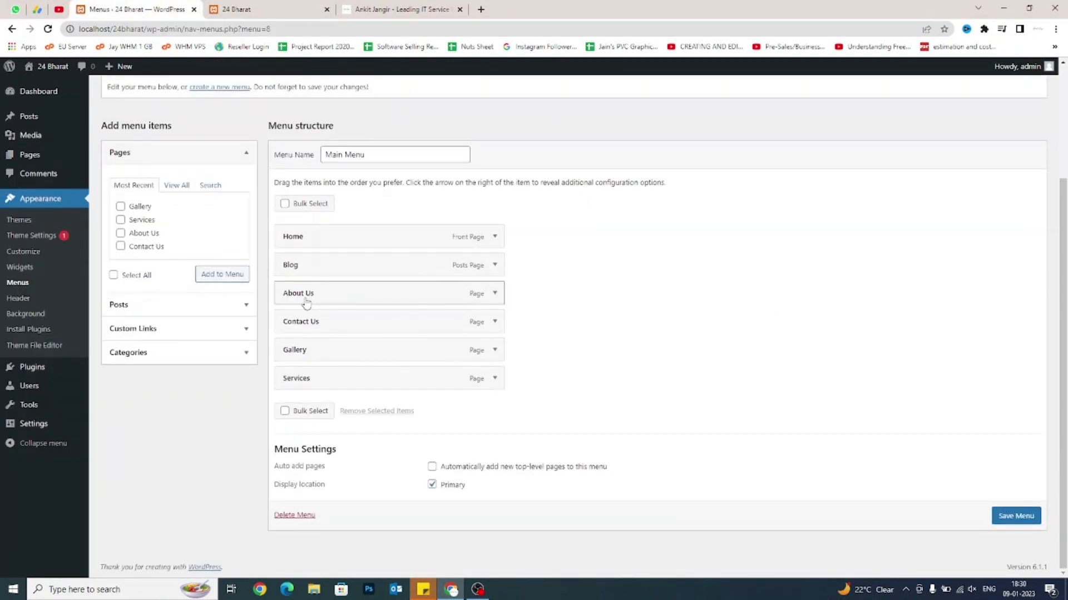
pyautogui.moveTo(306, 303); pyautogui.dragTo(309, 275)
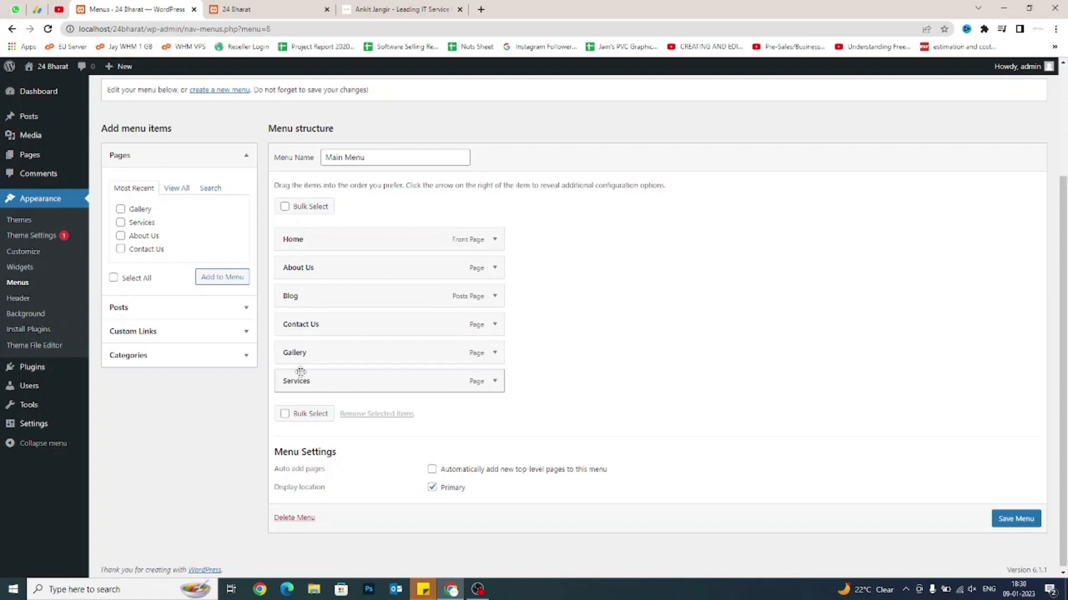
pyautogui.moveTo(303, 391); pyautogui.dragTo(300, 297)
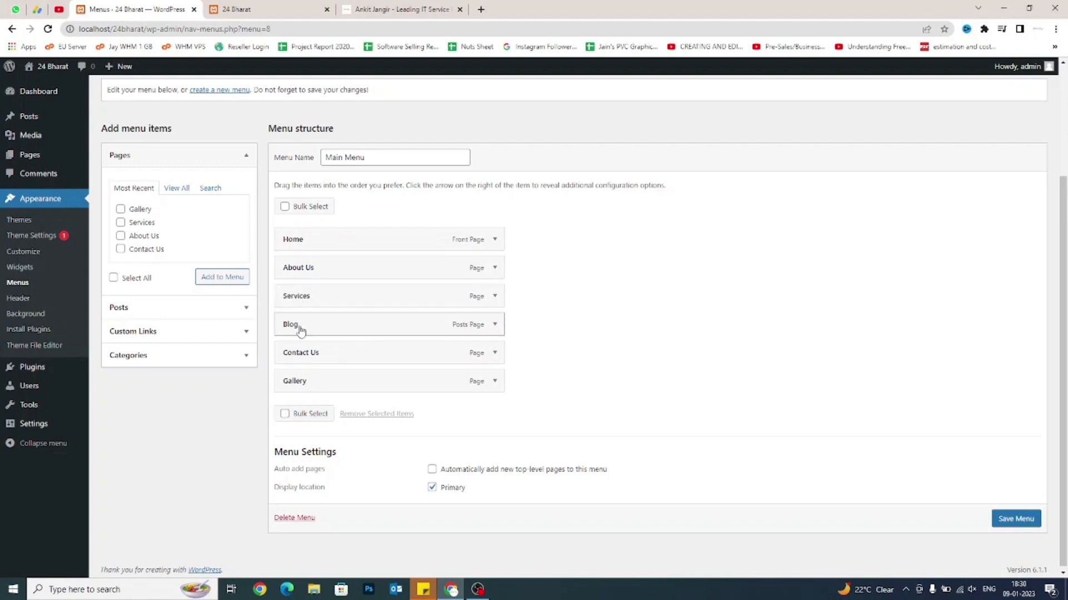
pyautogui.moveTo(310, 382); pyautogui.dragTo(310, 322)
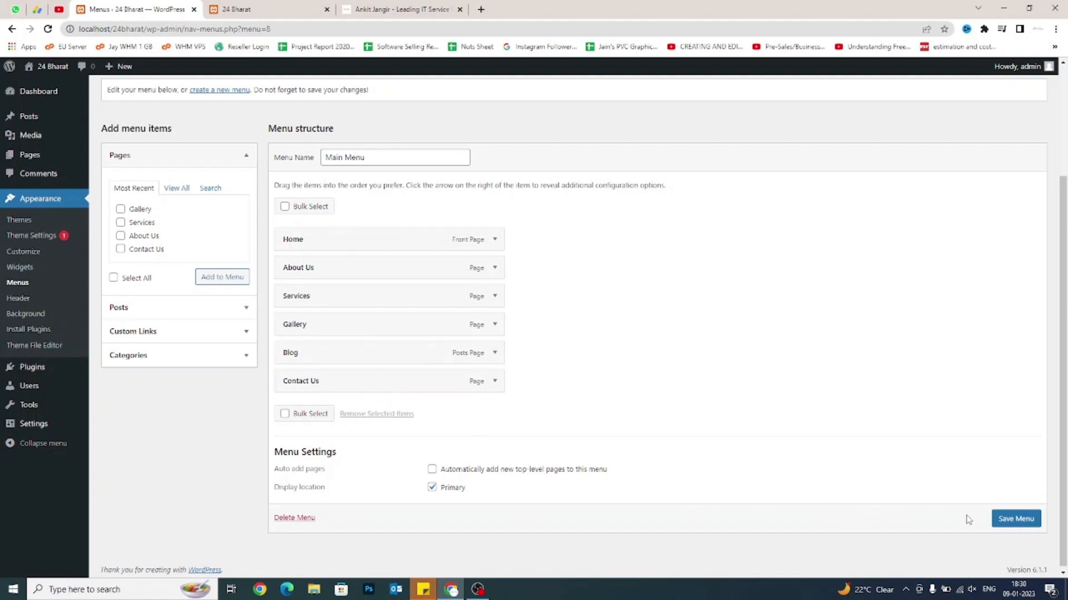
pyautogui.click(1037, 519)
pyautogui.click(264, 6)
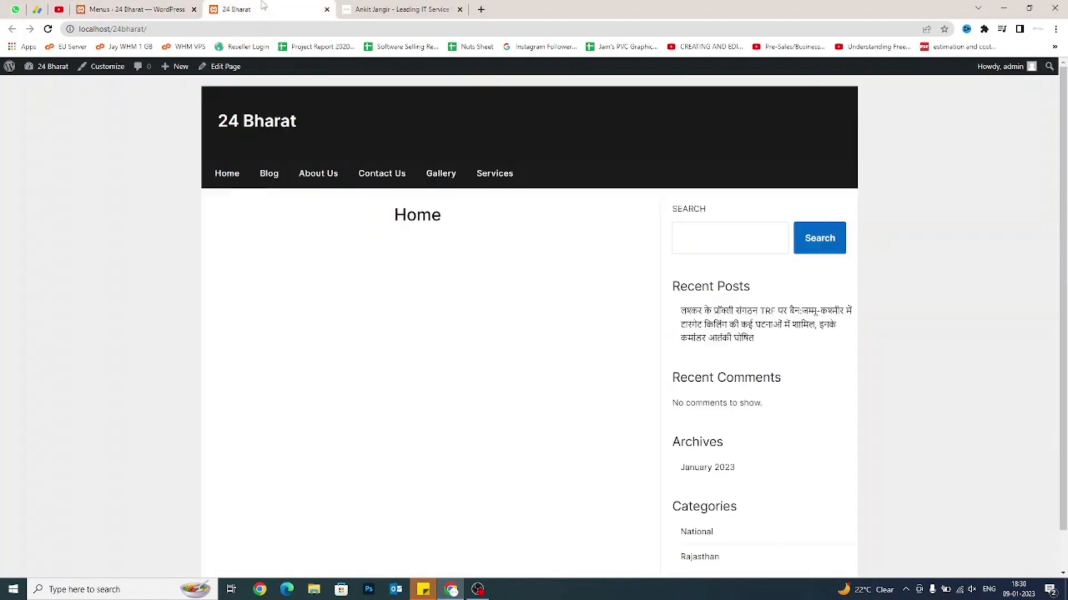
# Reload the live site to confirm the new navigation order, then return to the Menus editor.
pyautogui.rightClick(126, 220)
pyautogui.click(151, 251)
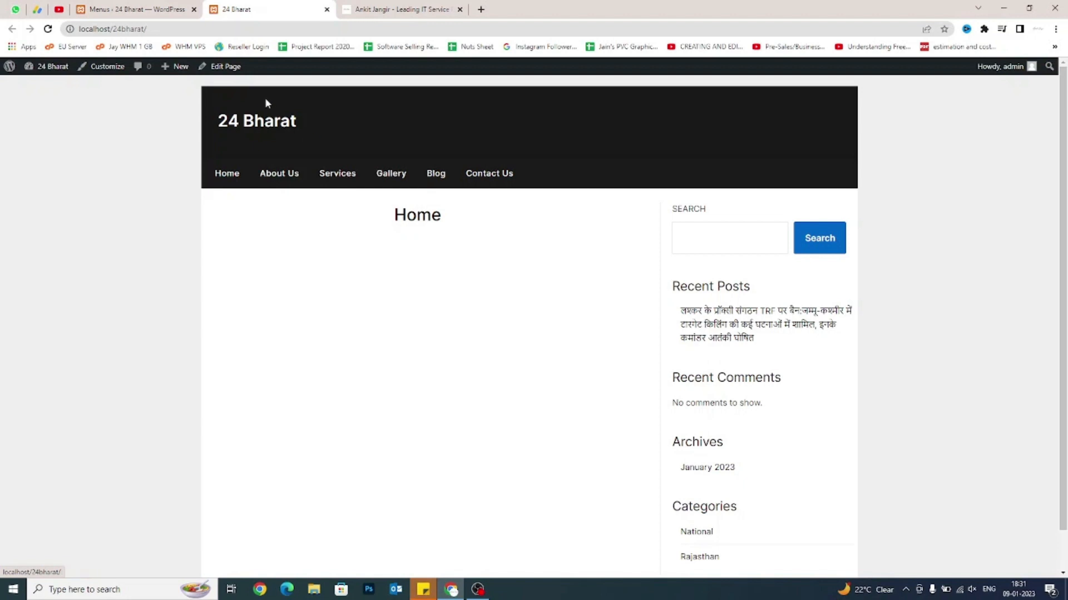
pyautogui.click(111, 9)
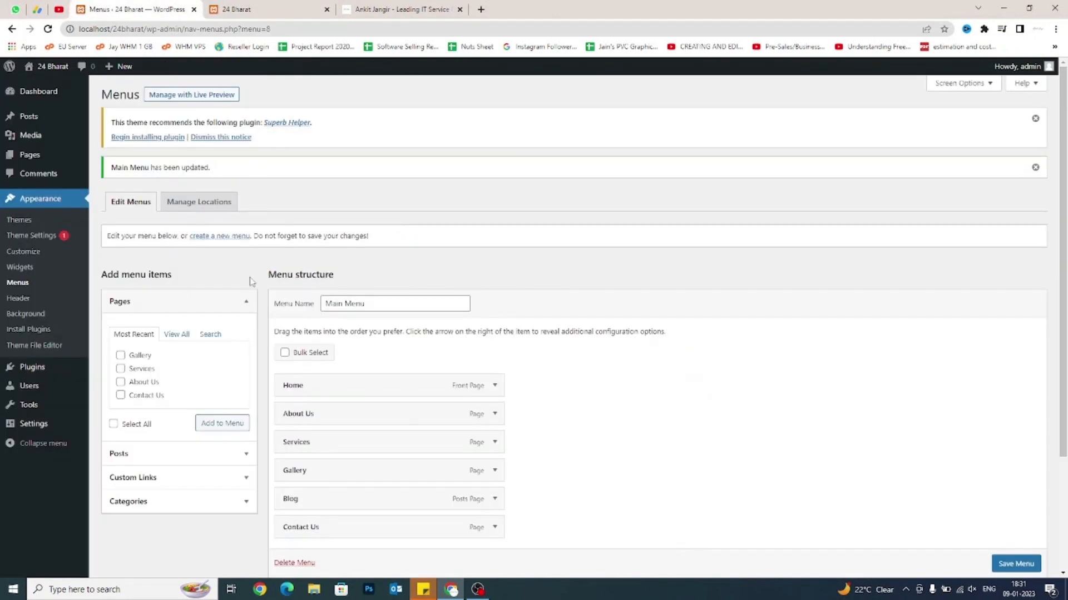
# Add Website Design and Website Development custom links pointing to the portfolio site's URL.
pyautogui.scroll(-2, 250, 282)
pyautogui.click(179, 369)
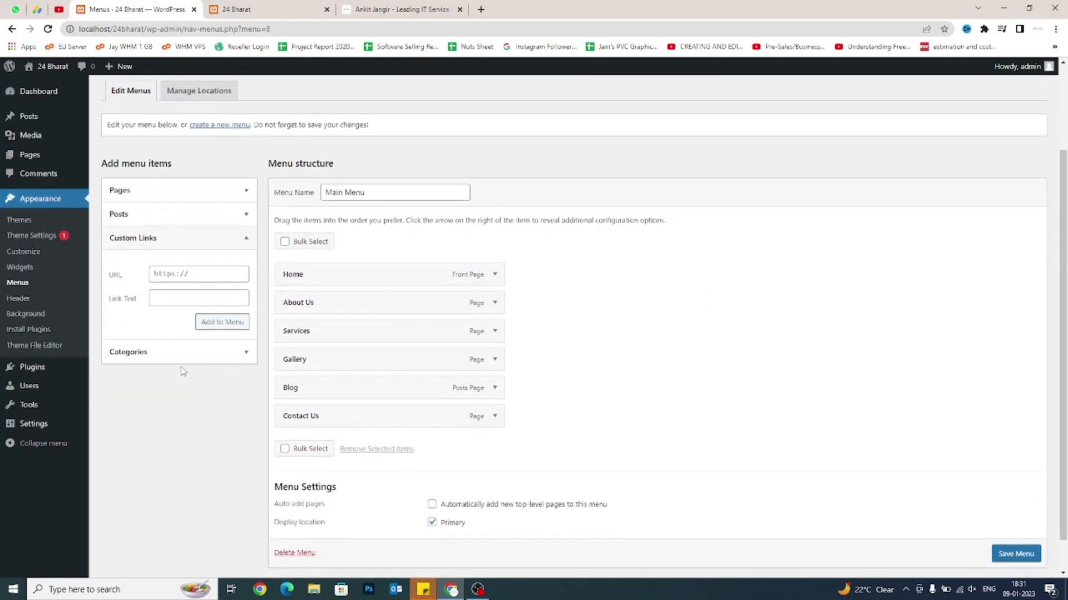
pyautogui.click(191, 276)
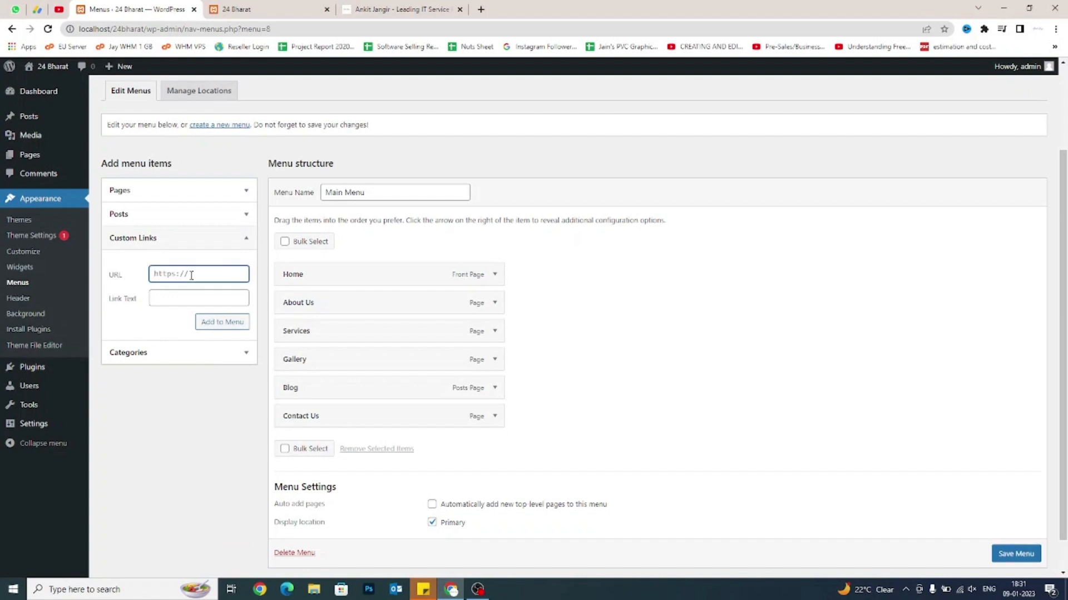
pyautogui.click(467, 5)
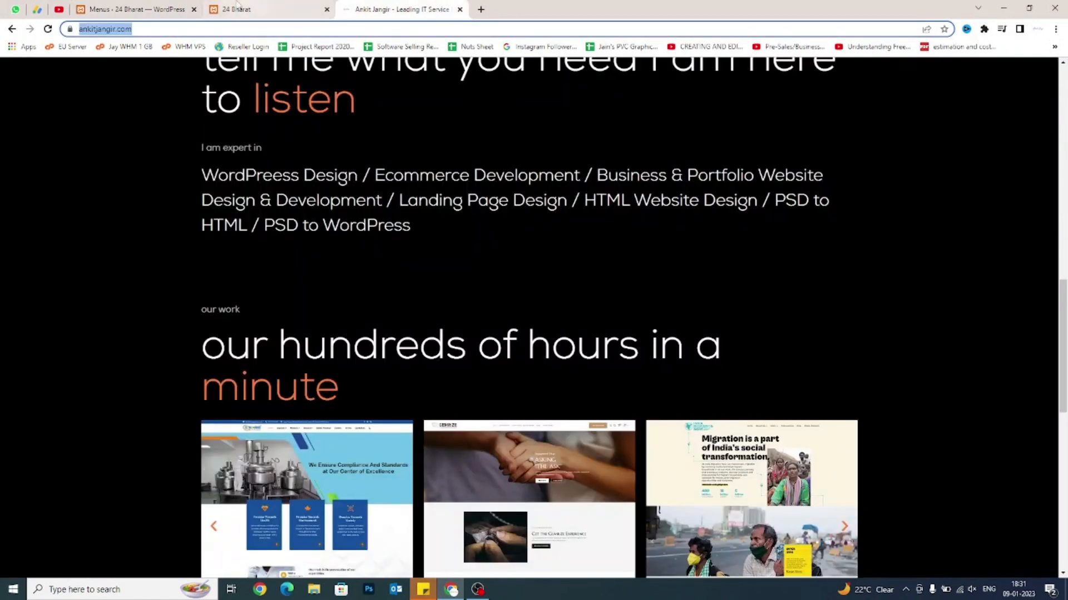
pyautogui.click(165, 7)
pyautogui.hotkey('ctrl', 'v')
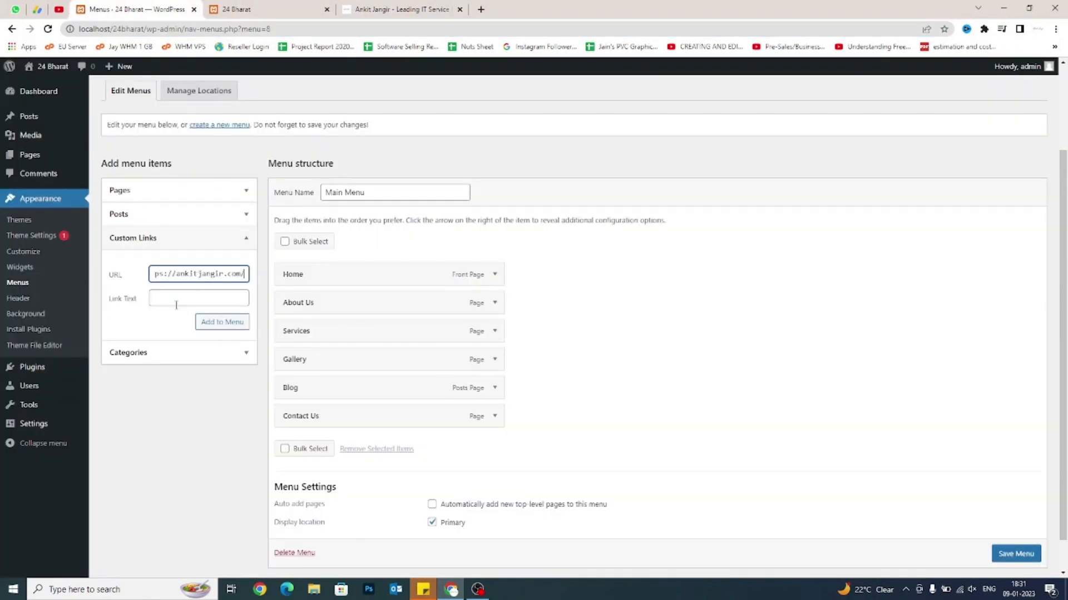
pyautogui.click(175, 303)
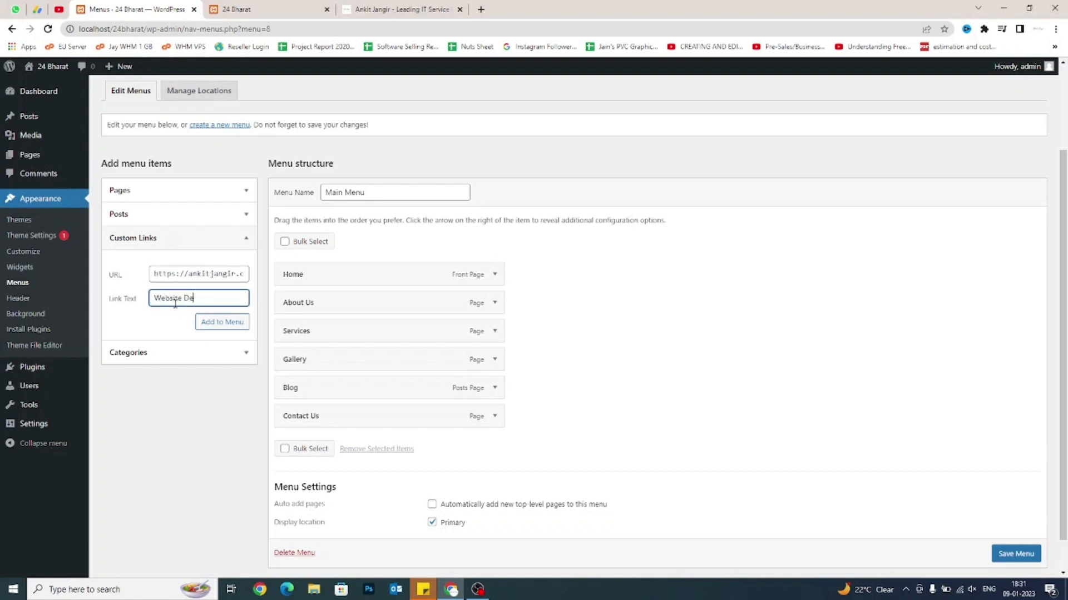
pyautogui.click(214, 322)
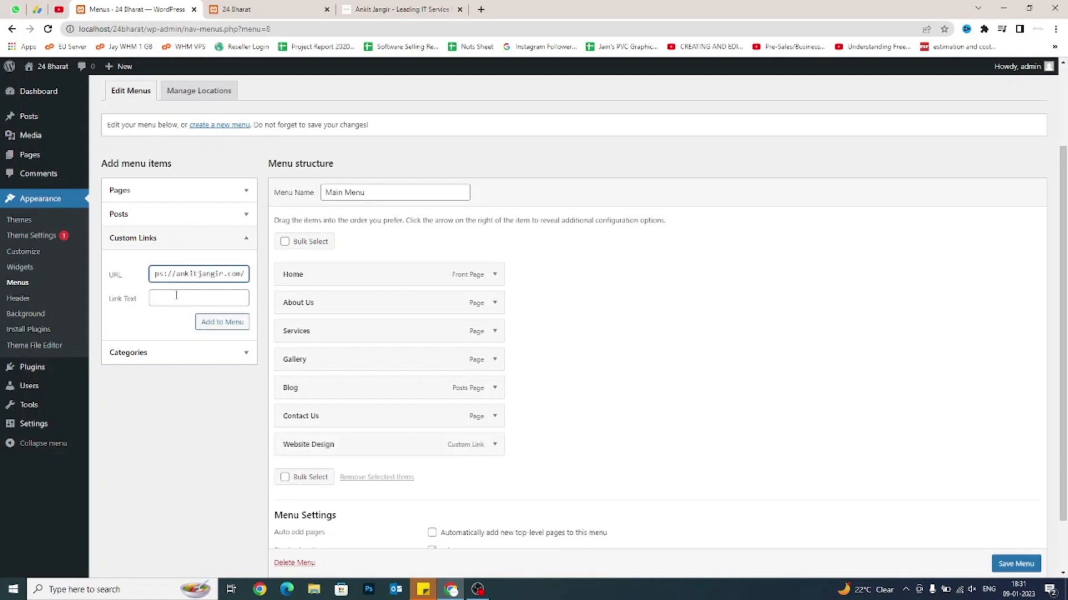
pyautogui.click(176, 295)
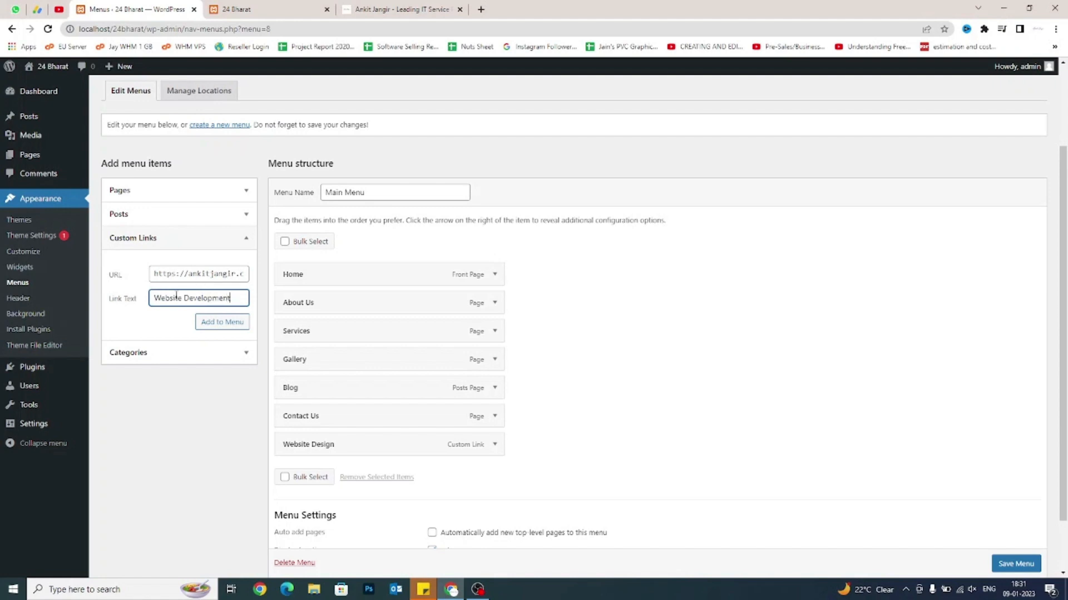
pyautogui.click(209, 323)
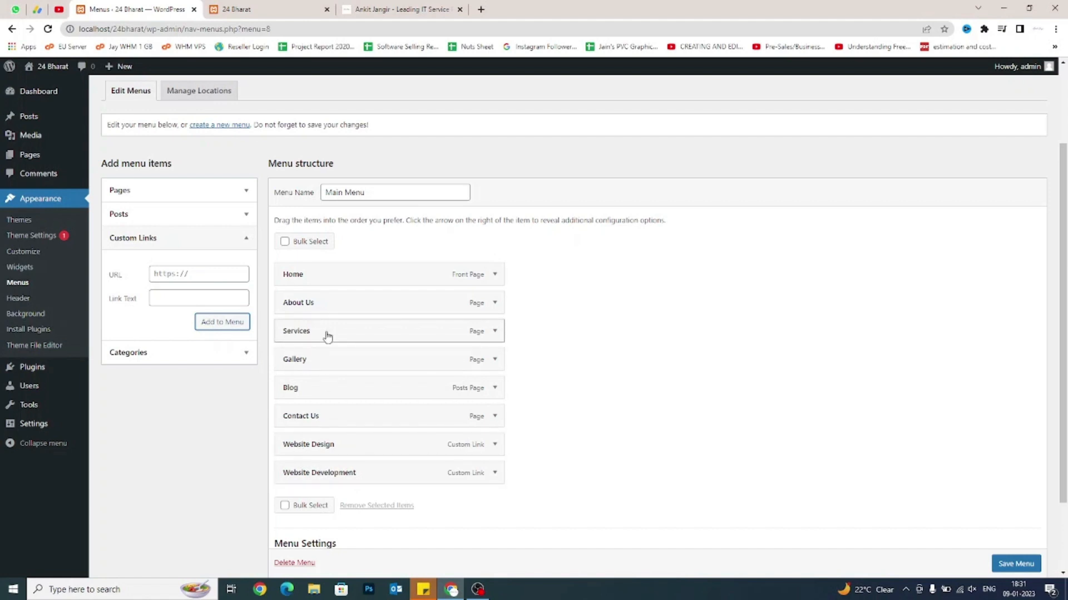
pyautogui.click(274, 8)
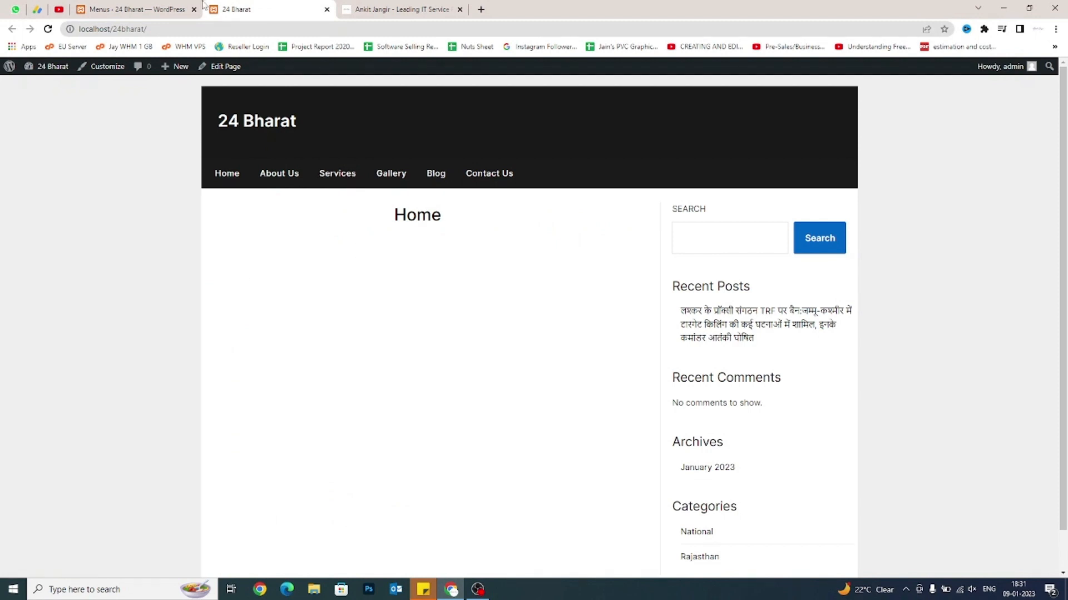
# Nest Website Design and Website Development under Services as sub items and save Main Menu.
pyautogui.click(184, 8)
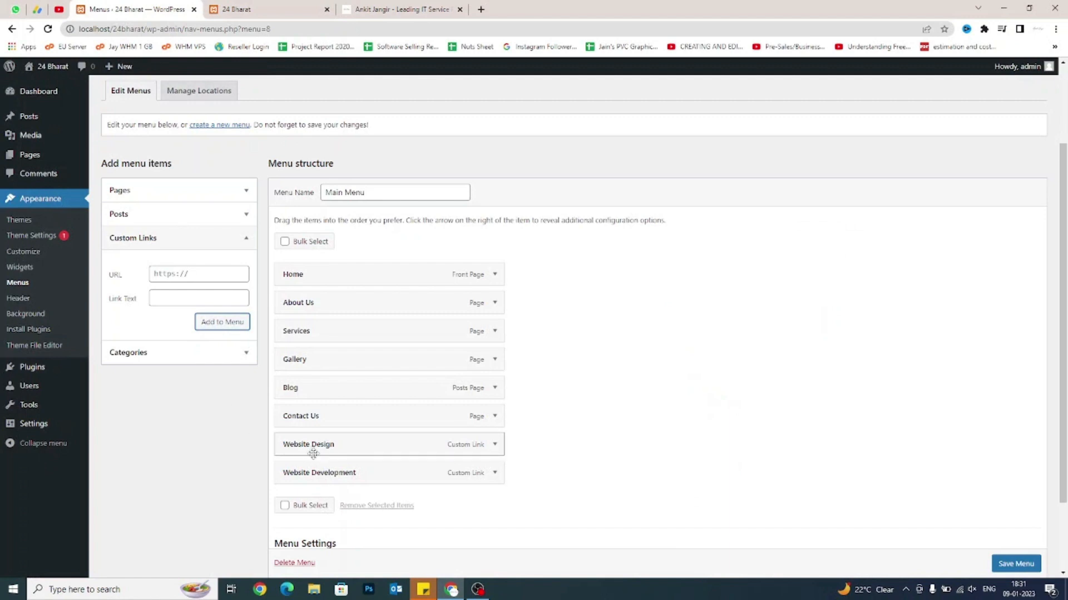
pyautogui.moveTo(313, 453); pyautogui.dragTo(353, 368)
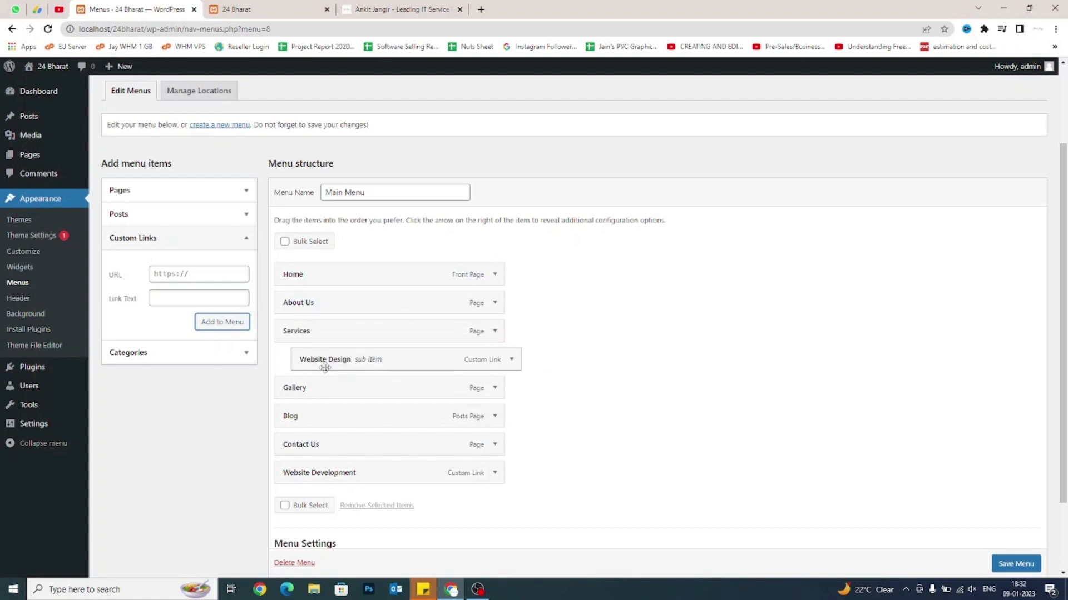
pyautogui.moveTo(315, 474); pyautogui.dragTo(338, 388)
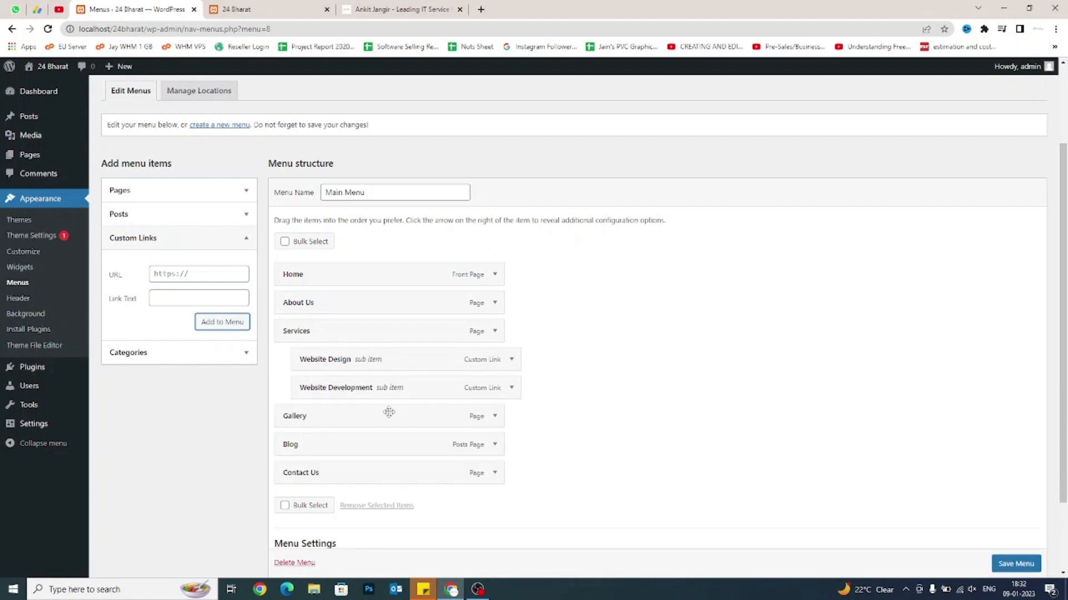
pyautogui.scroll(-1, 1009, 564)
pyautogui.click(1015, 564)
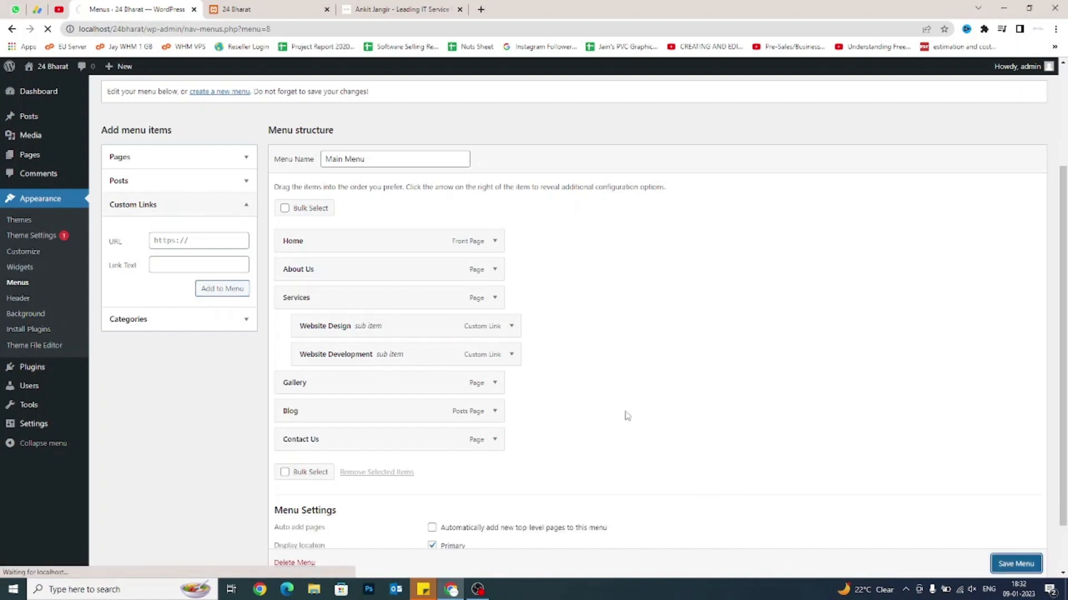
pyautogui.click(236, 9)
# Reload the live site and confirm Services drops down to Website Design and Website Development.
pyautogui.rightClick(128, 274)
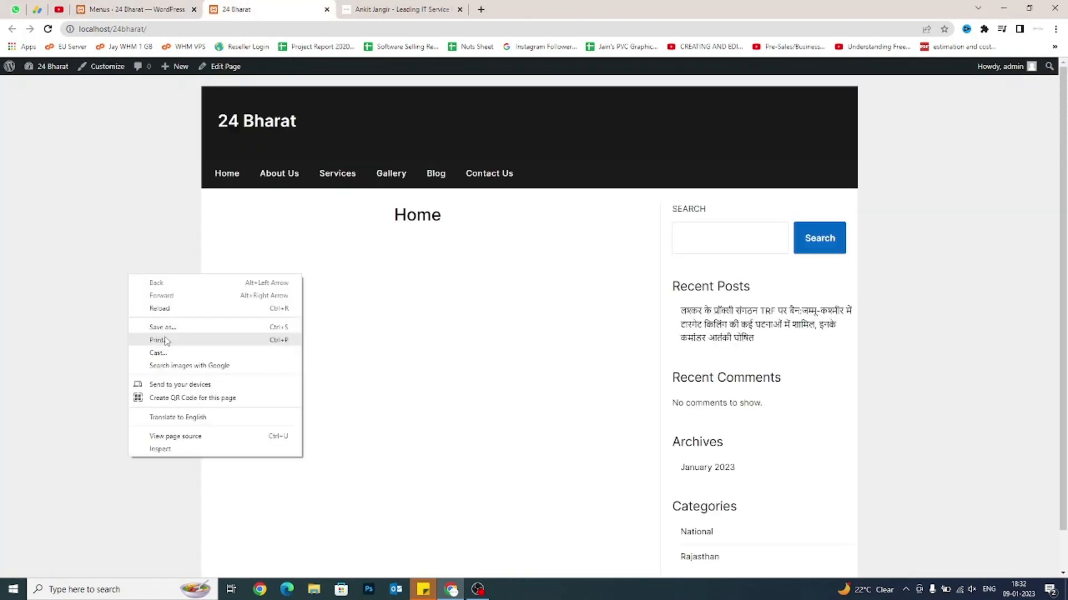
pyautogui.click(160, 308)
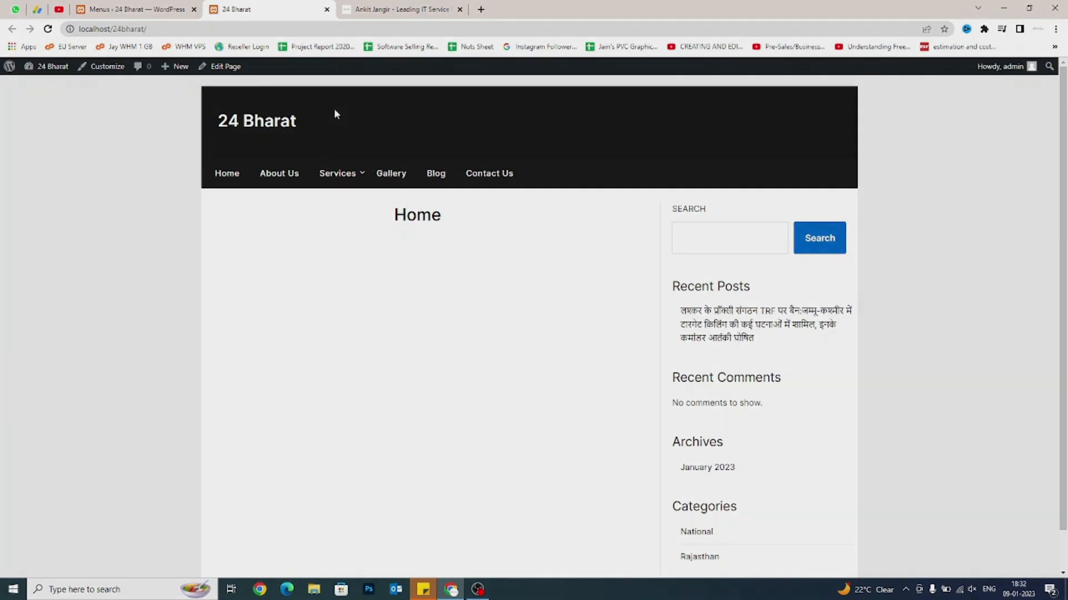
pyautogui.moveTo(346, 177)
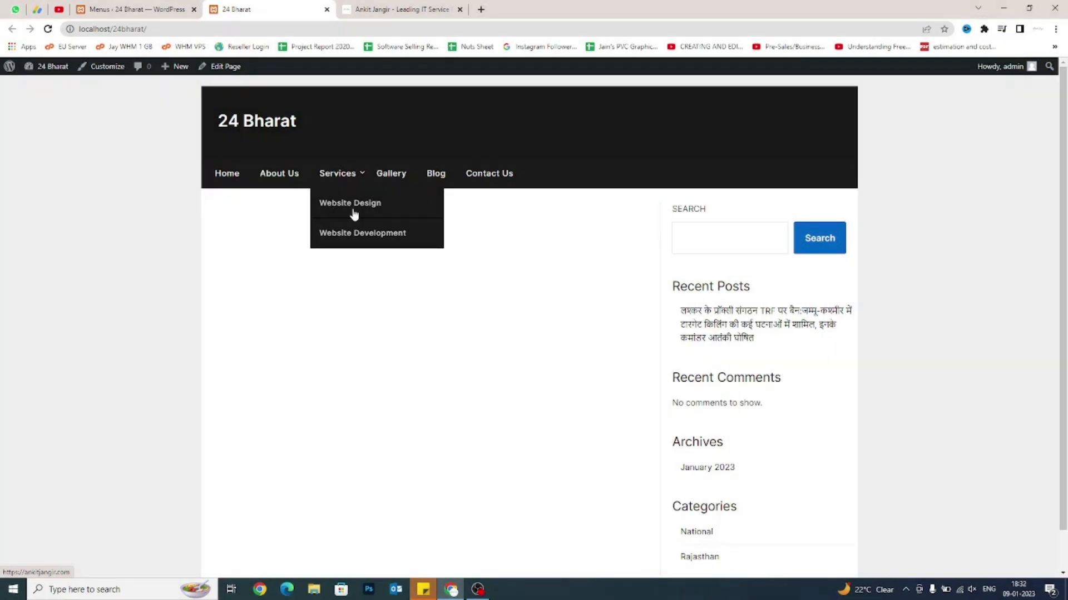
pyautogui.click(137, 8)
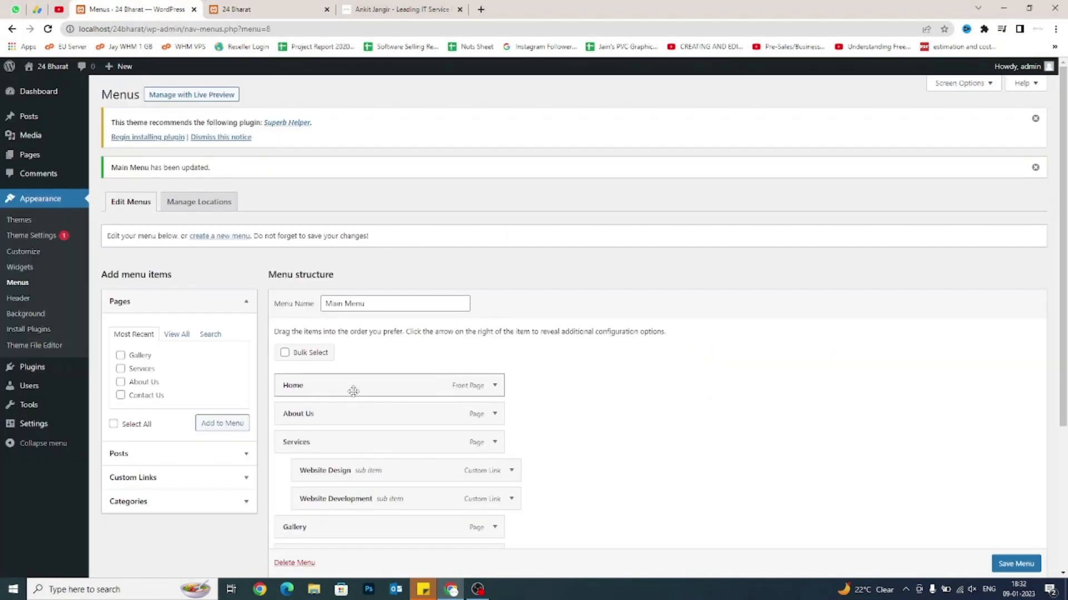
# Indent Website Development one level under Website Design, save Main Menu, and view the live site.
pyautogui.scroll(-3, 353, 391)
pyautogui.moveTo(341, 336); pyautogui.dragTo(365, 337)
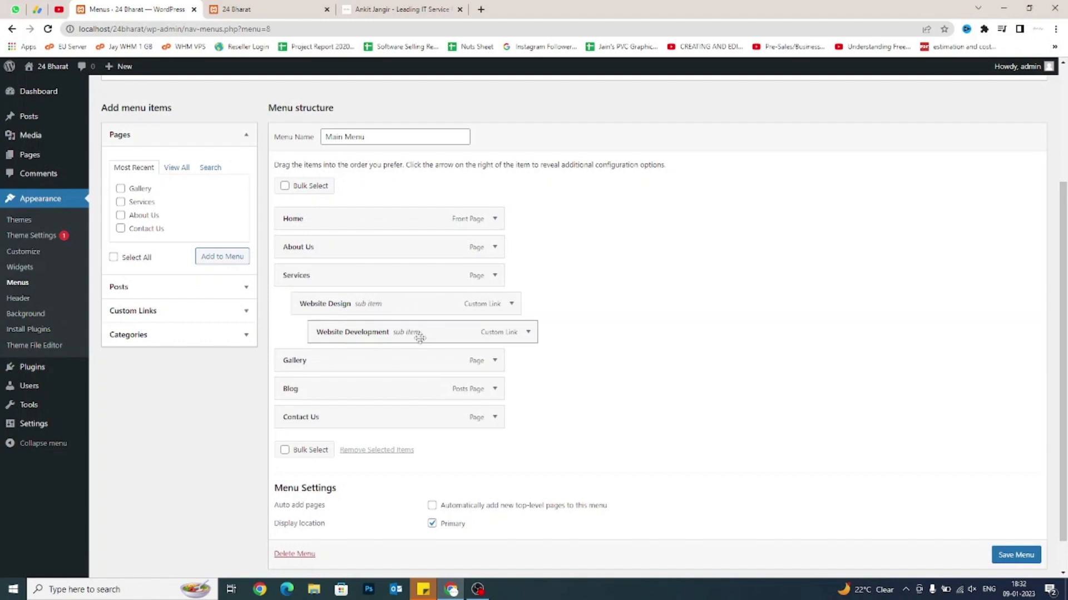
pyautogui.scroll(-1, 994, 555)
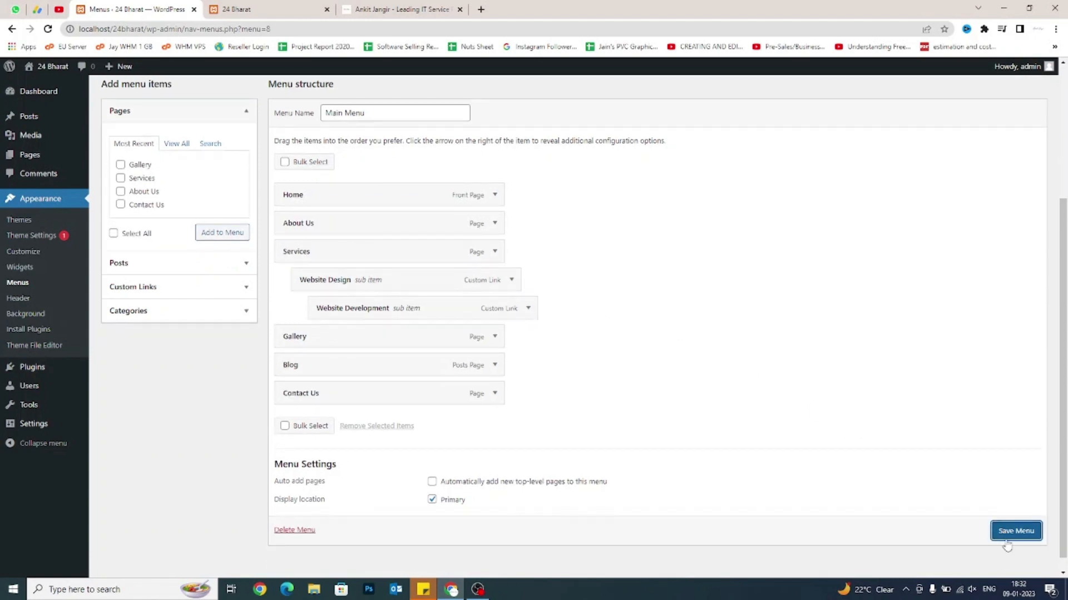
pyautogui.click(1007, 539)
pyautogui.click(289, 9)
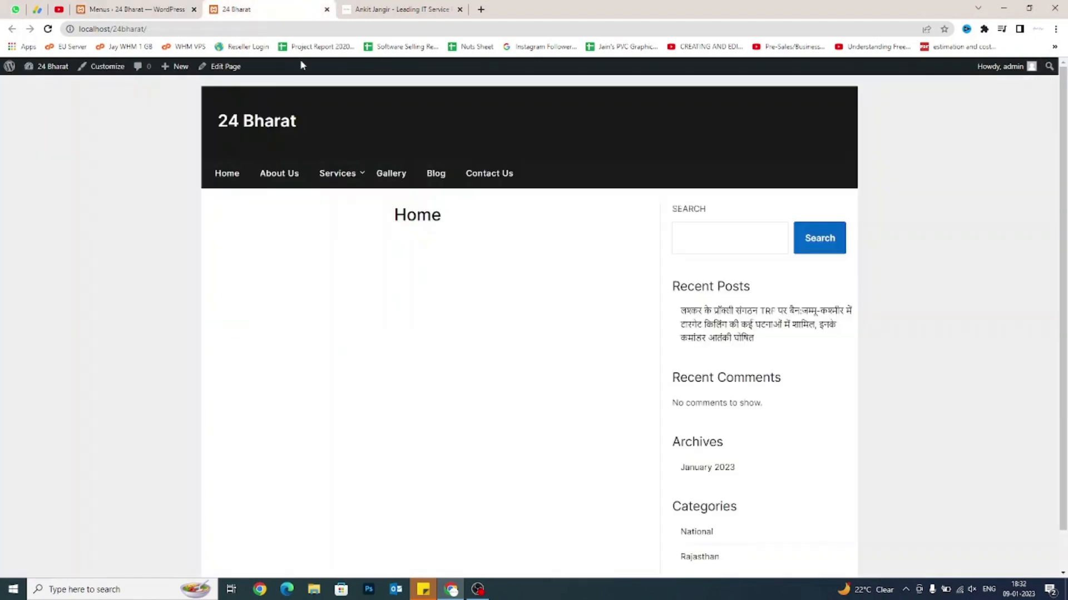
# Reload the live site to confirm Website Development now sits a third level under Website Design.
pyautogui.rightClick(151, 264)
pyautogui.click(179, 300)
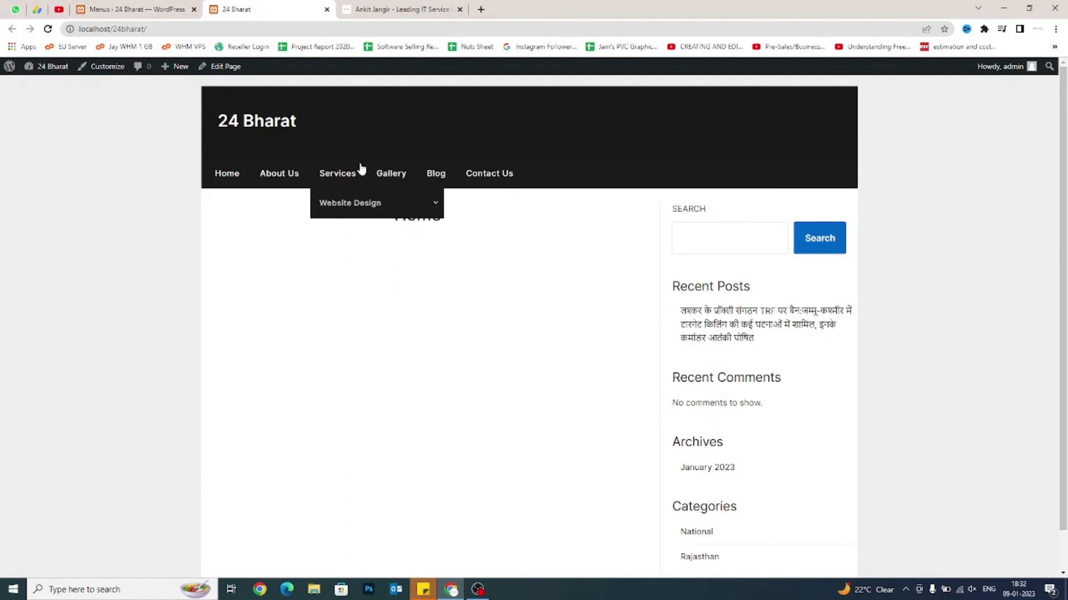
pyautogui.moveTo(356, 202)
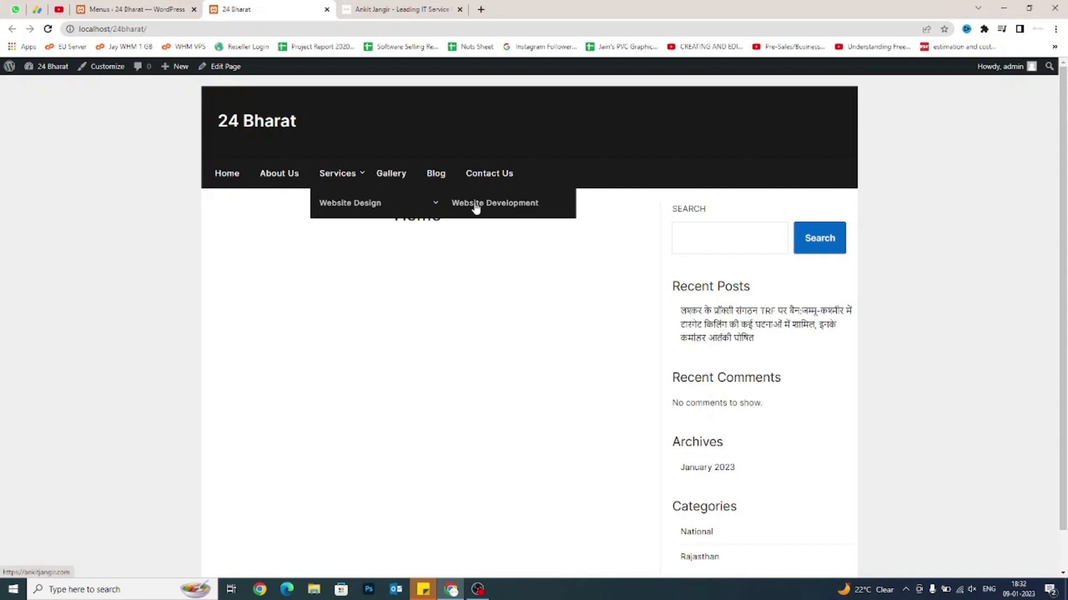
pyautogui.click(129, 7)
# Select and deselect the 24 Bharat site title on the homepage, then return to Menus.
pyautogui.click(305, 5)
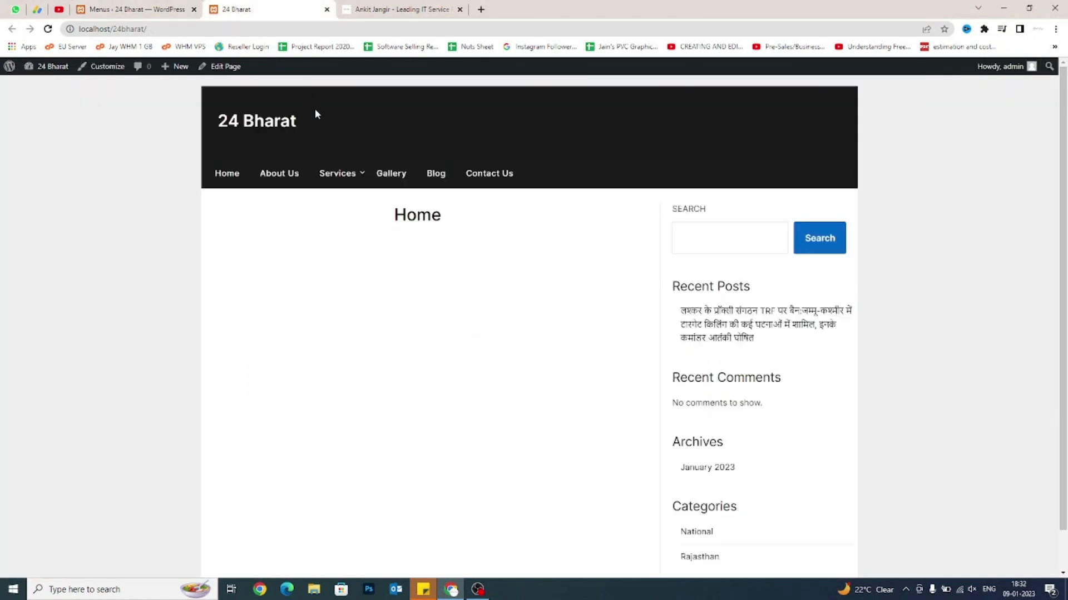
pyautogui.moveTo(299, 123); pyautogui.dragTo(217, 122)
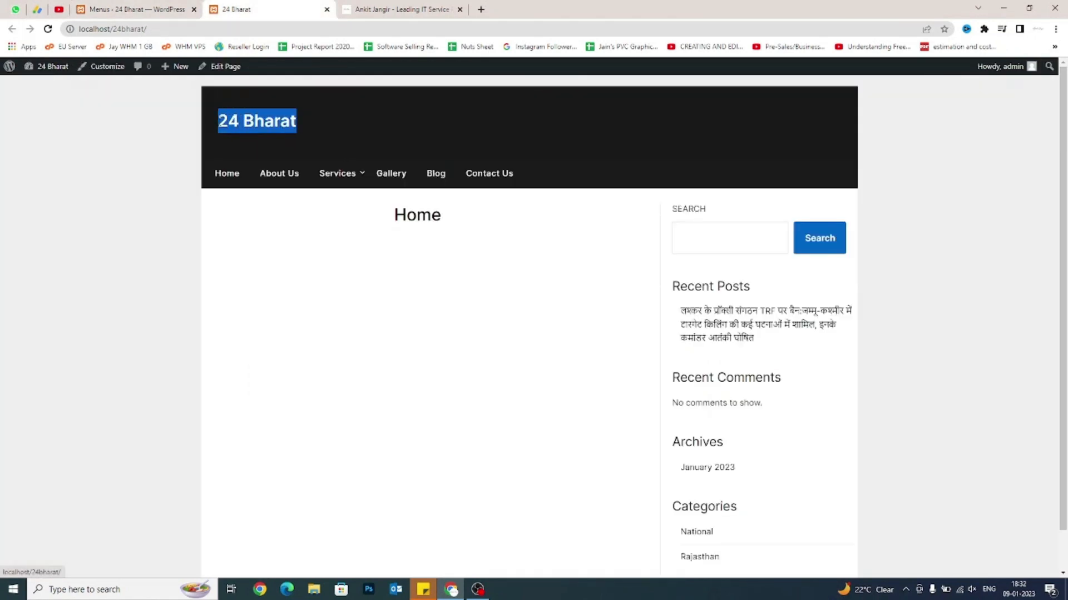
pyautogui.click(126, 185)
pyautogui.click(104, 5)
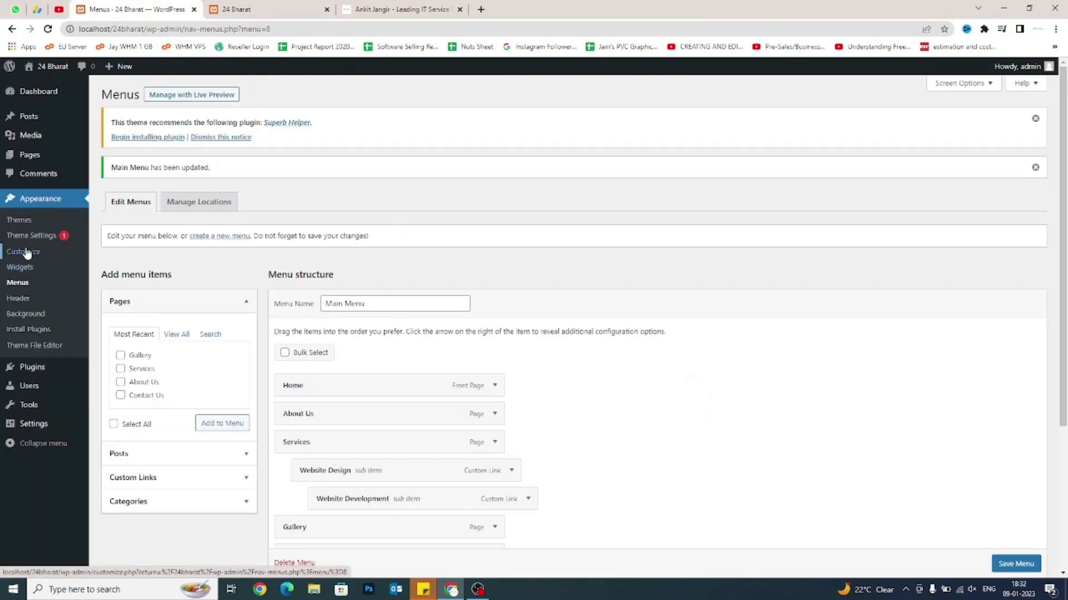
# Open Appearance > Customize in a new browser tab and switch to it.
pyautogui.rightClick(26, 255)
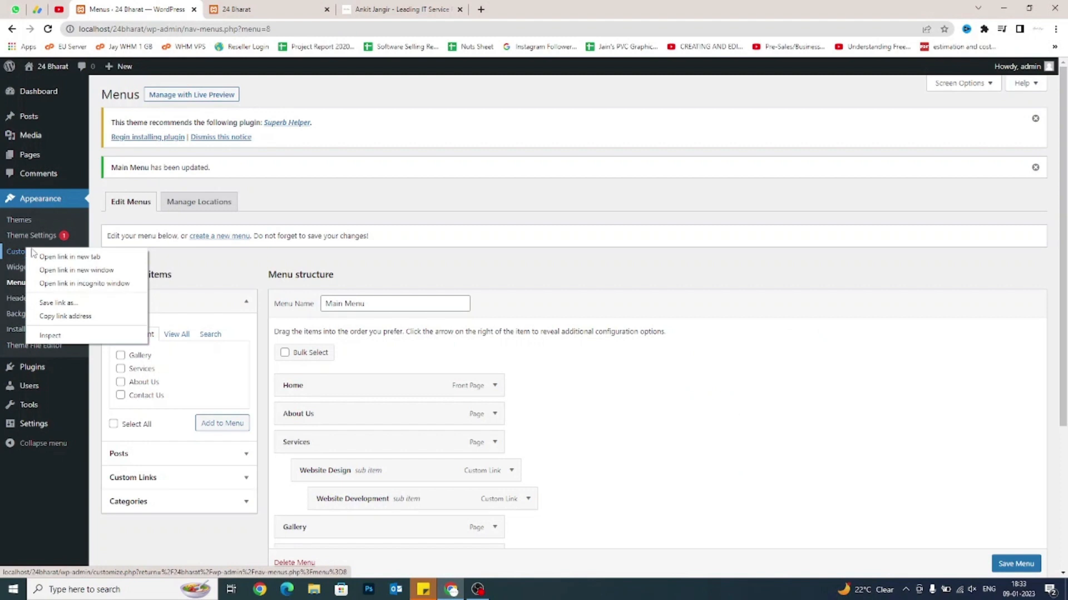
pyautogui.click(45, 257)
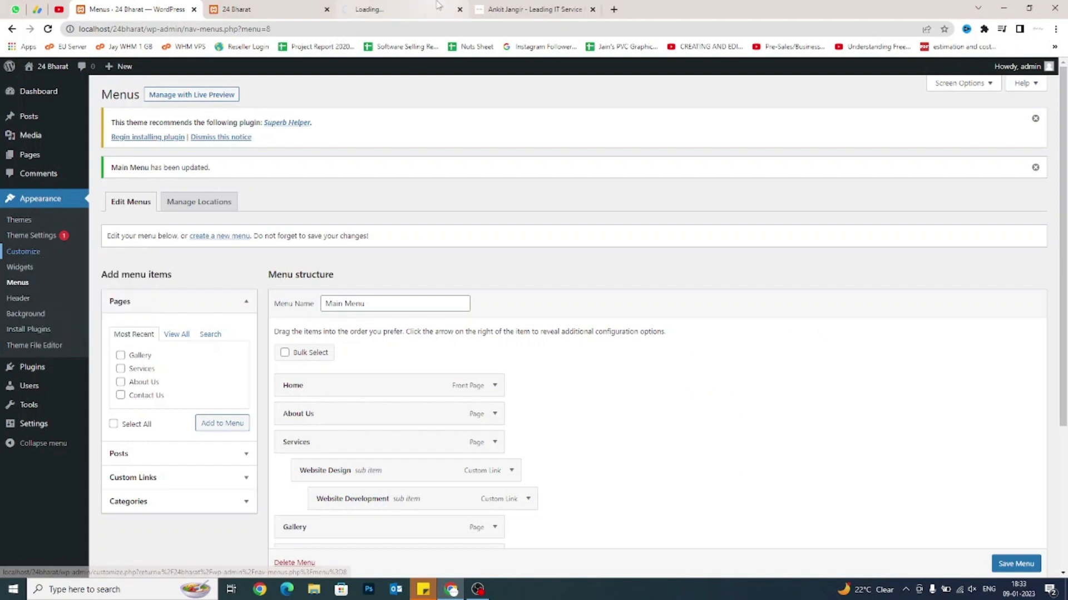
pyautogui.click(267, 9)
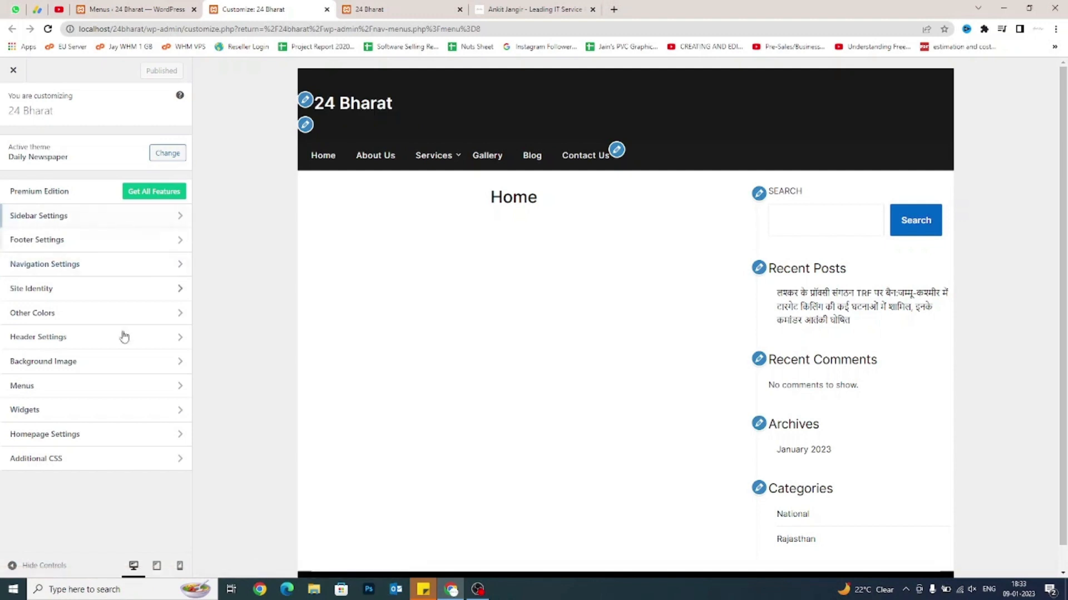
# Open the Customizer's Site Identity section and start picking an image with Select logo.
pyautogui.click(305, 103)
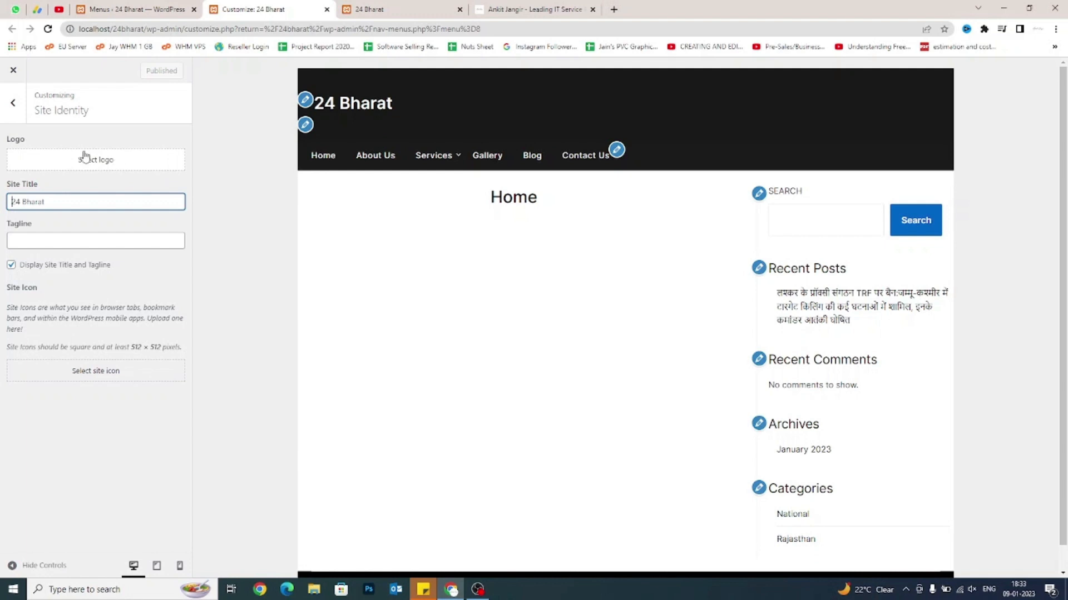
pyautogui.moveTo(4, 140); pyautogui.dragTo(33, 140)
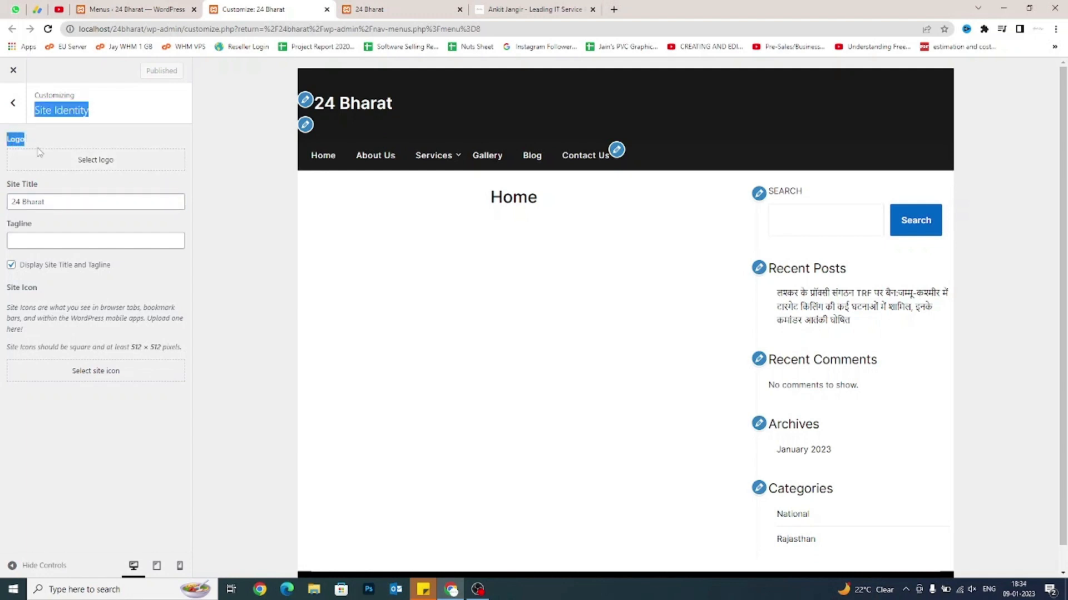
pyautogui.click(48, 139)
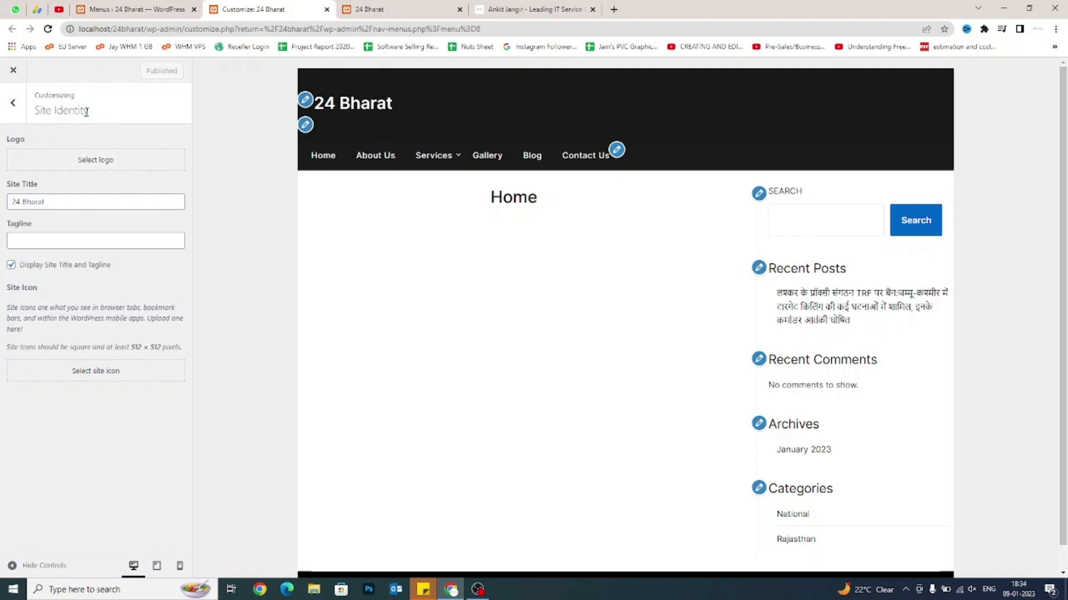
pyautogui.moveTo(86, 111); pyautogui.dragTo(34, 114)
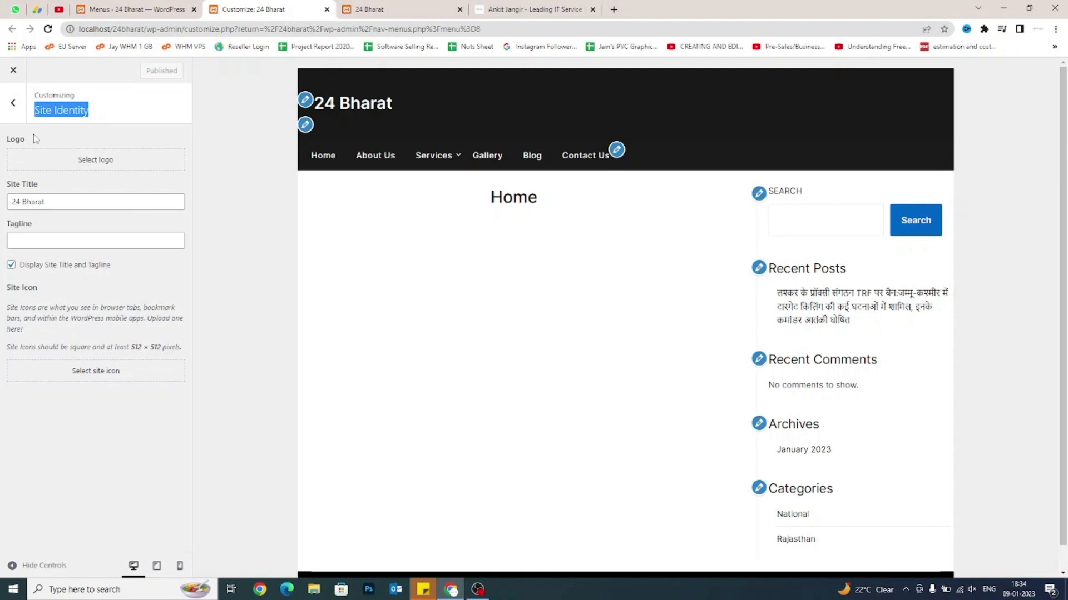
pyautogui.click(13, 103)
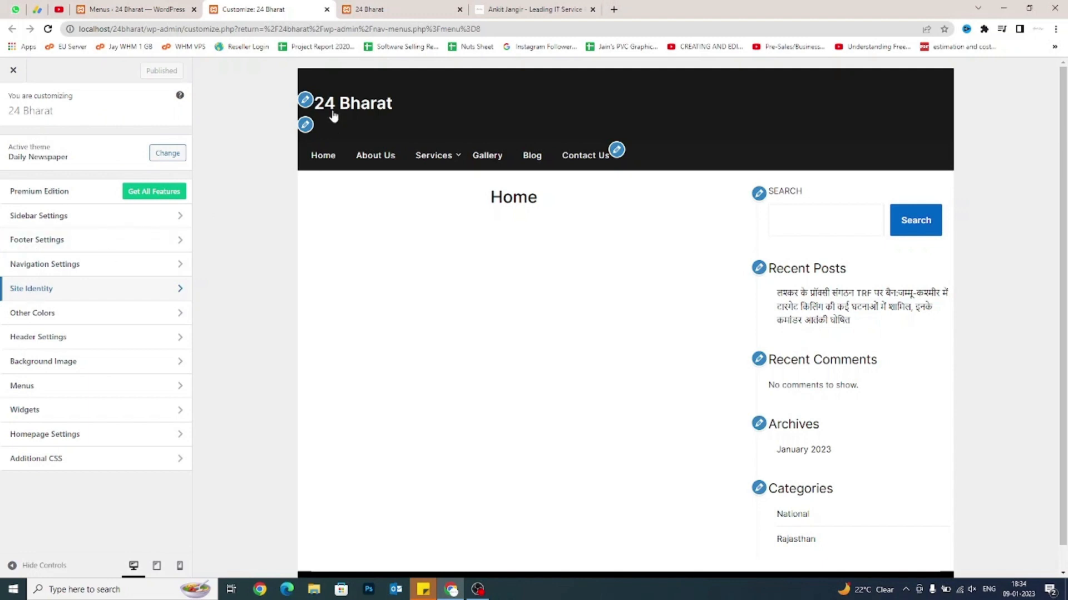
pyautogui.click(63, 289)
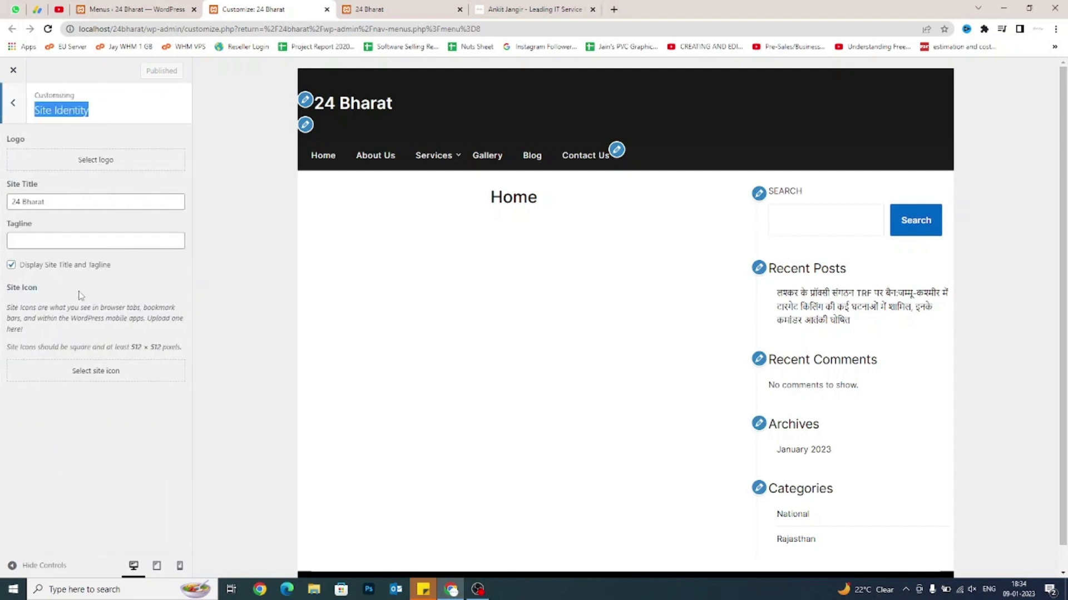
pyautogui.click(78, 161)
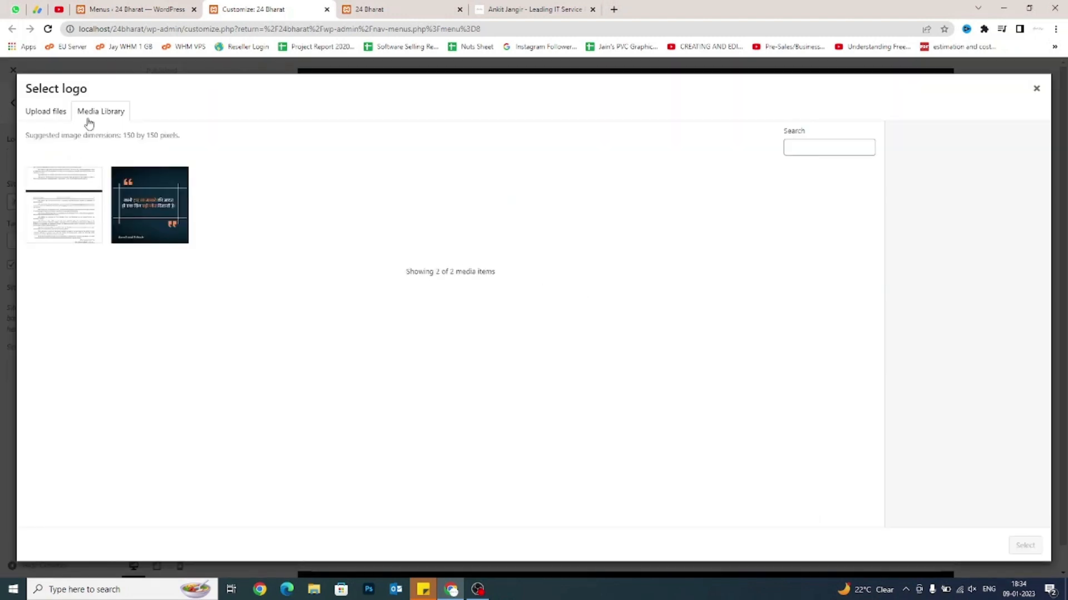
# Upload '24 Bharat Logo Horizontal' from D:\Products\24 Bharat and select it as the logo.
pyautogui.click(48, 111)
pyautogui.click(540, 303)
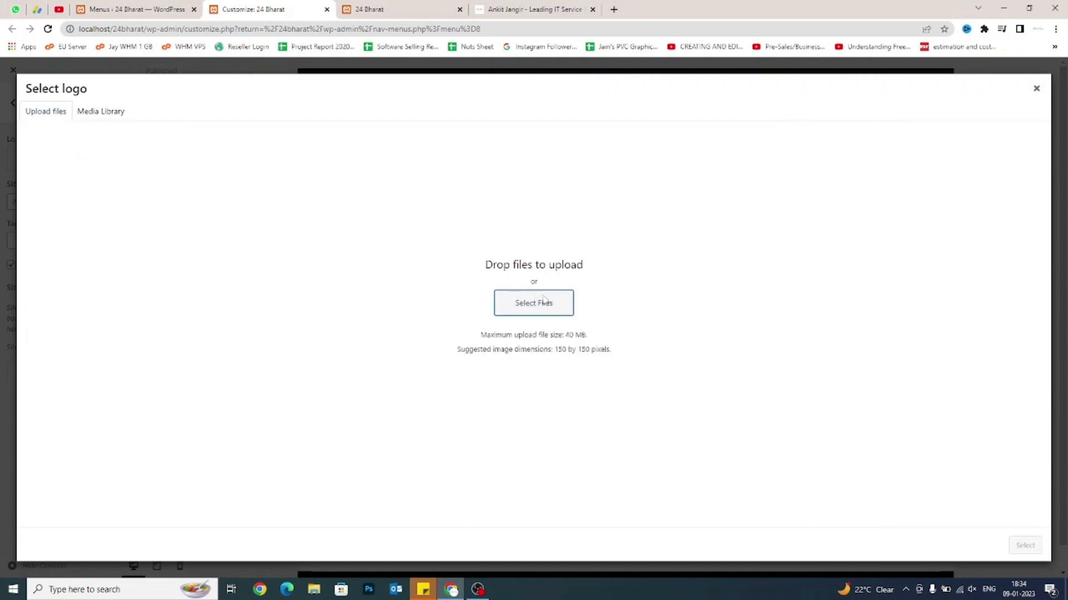
pyautogui.click(50, 233)
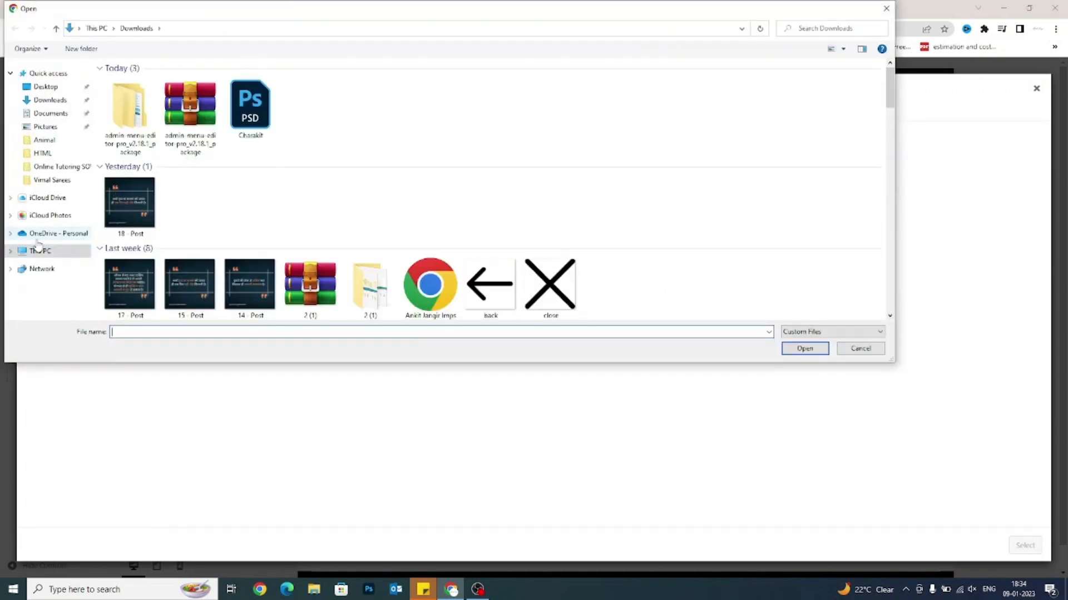
pyautogui.click(40, 250)
pyautogui.doubleClick(355, 174)
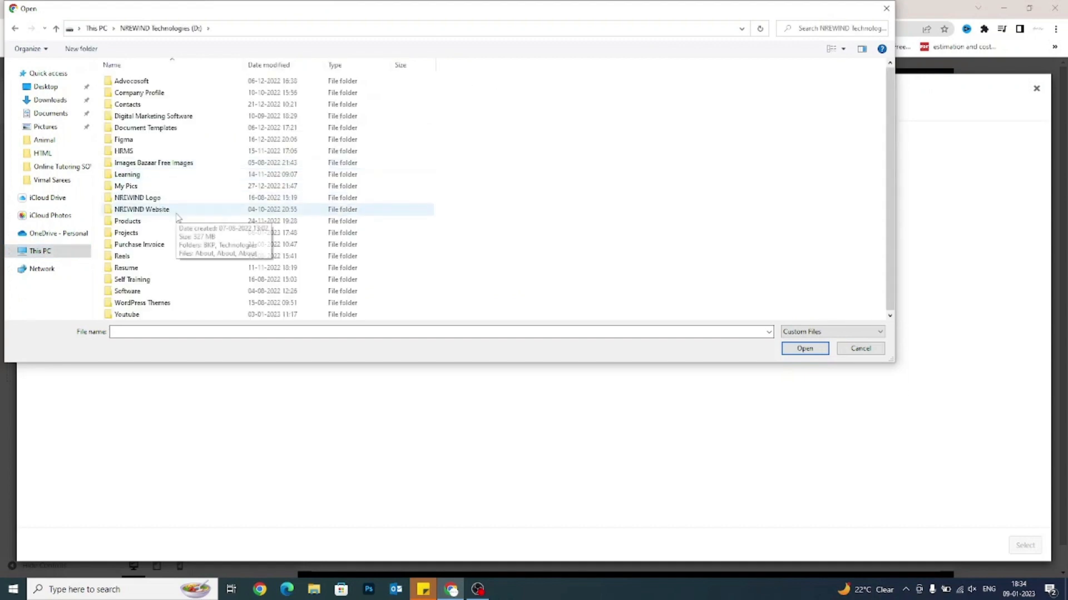
pyautogui.doubleClick(138, 224)
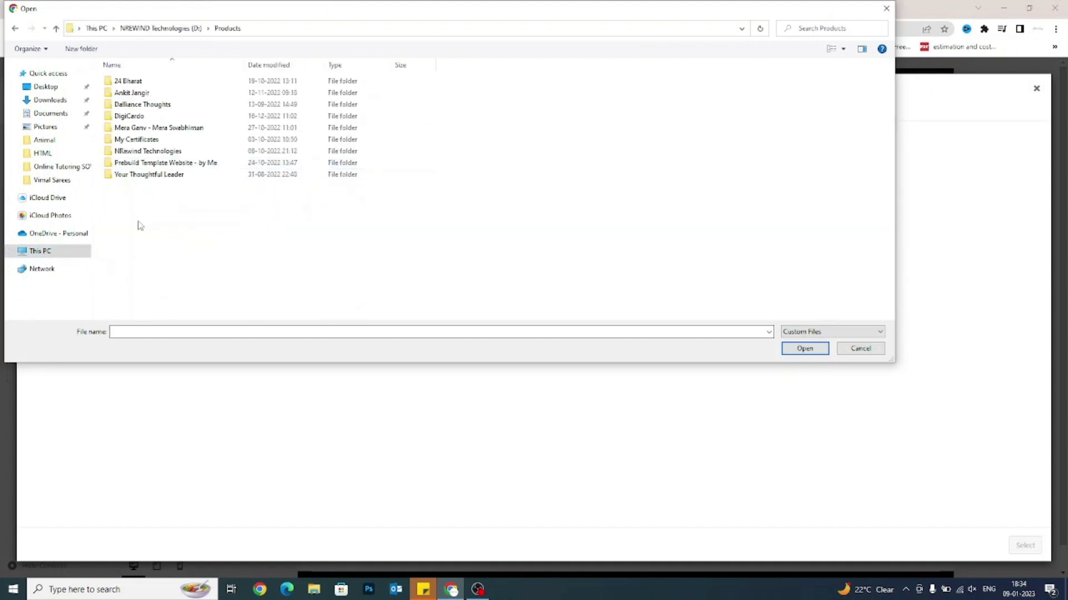
pyautogui.doubleClick(134, 86)
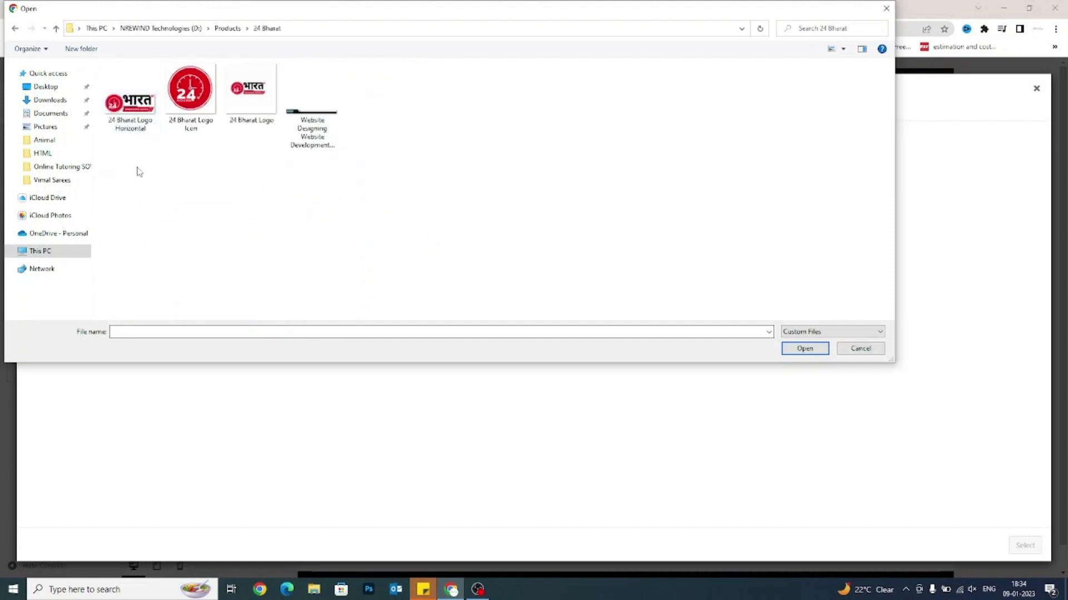
pyautogui.doubleClick(137, 111)
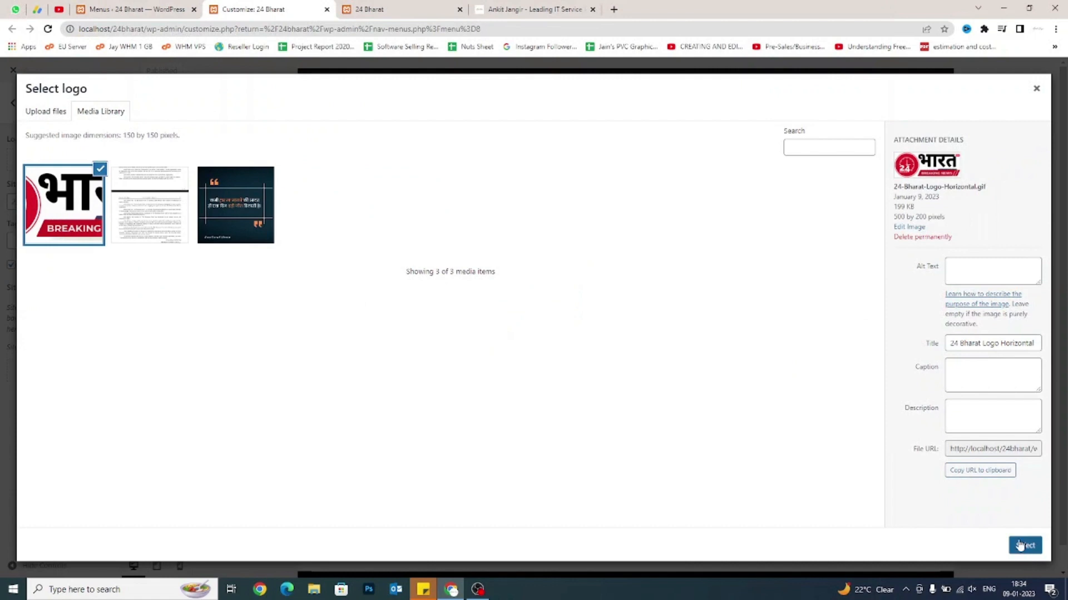
pyautogui.click(1025, 545)
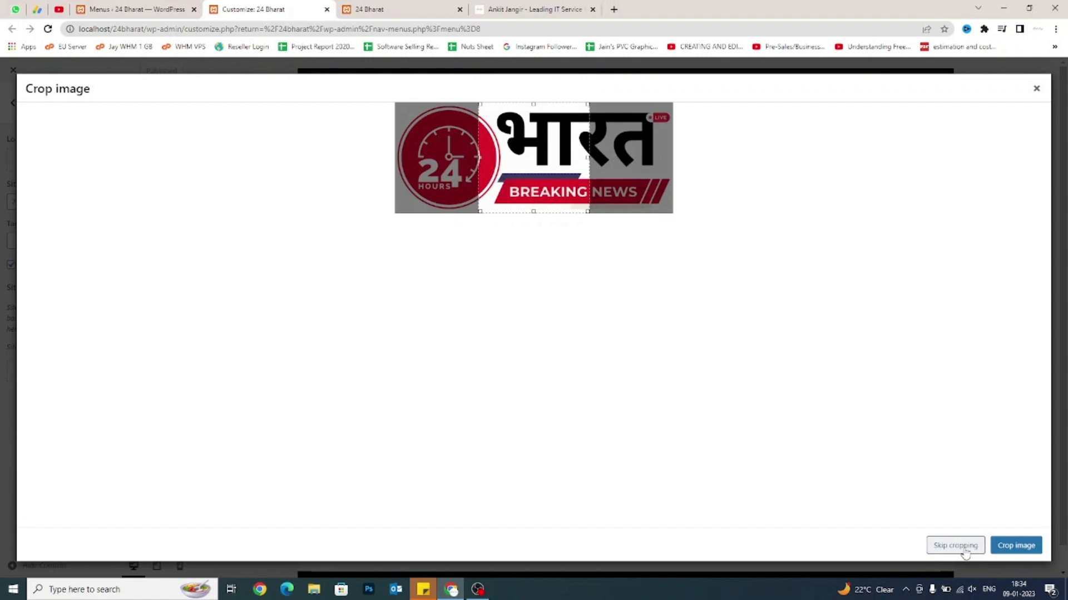
# Skip cropping so the whole 24 Bharat horizontal logo becomes the site logo.
pyautogui.moveTo(517, 184); pyautogui.dragTo(437, 181)
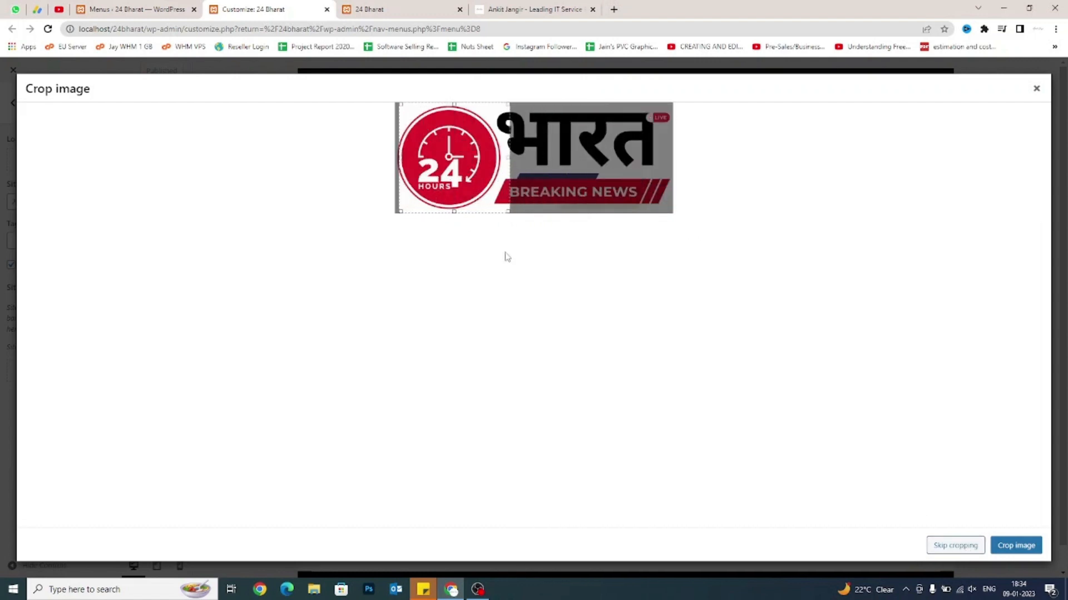
pyautogui.click(955, 546)
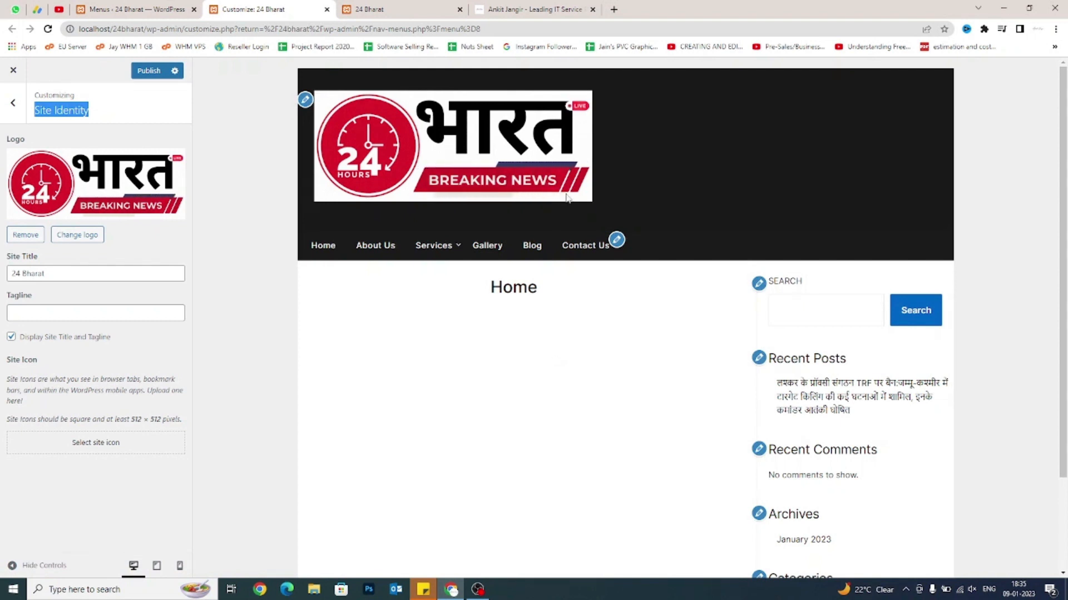
# Turn off Display Site Title and Tagline so only the logo shows in the header.
pyautogui.click(12, 339)
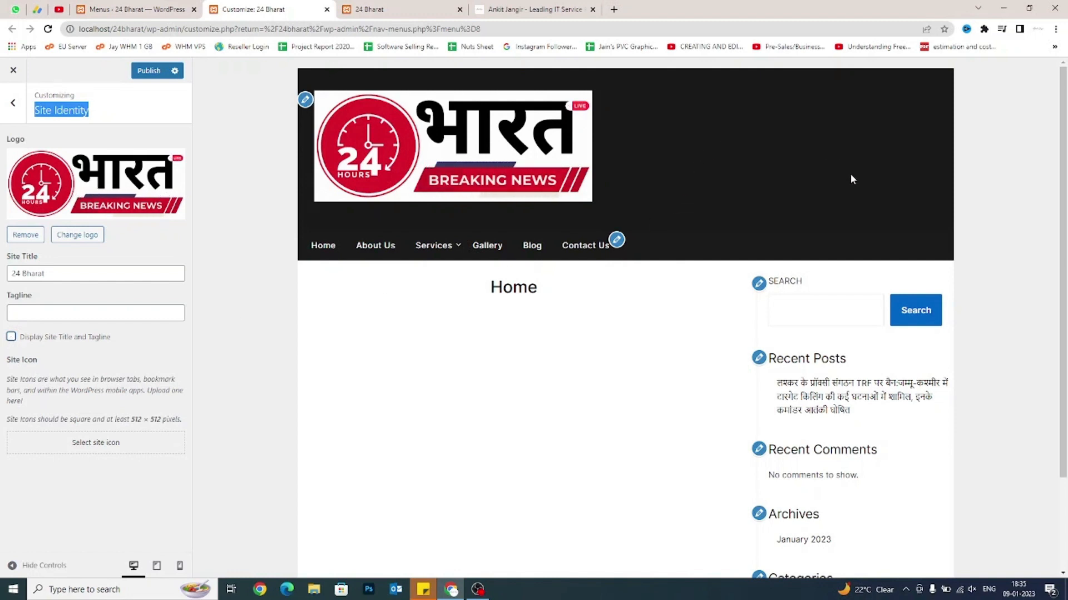
pyautogui.moveTo(851, 175); pyautogui.dragTo(526, 135)
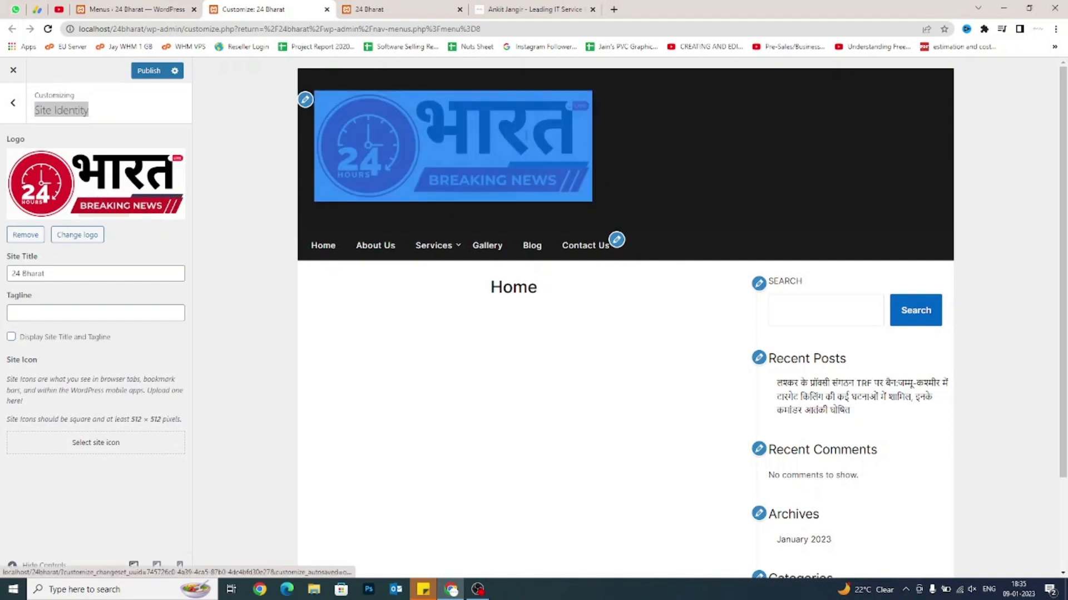
pyautogui.click(74, 386)
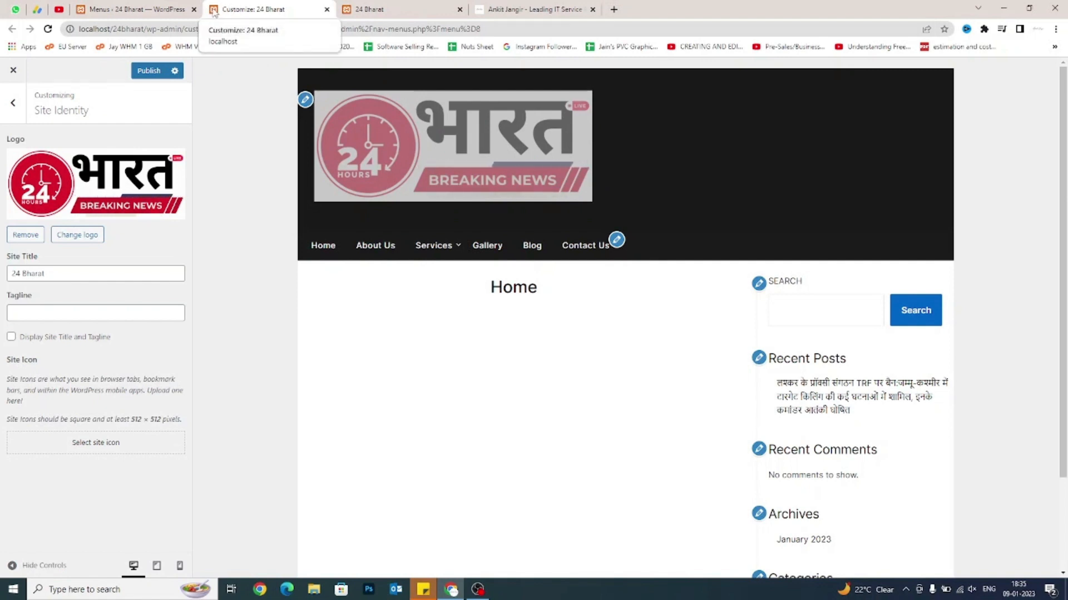
# Glance at the portfolio and YouTube tabs, then return to the Customizer's site icon guidance.
pyautogui.click(553, 11)
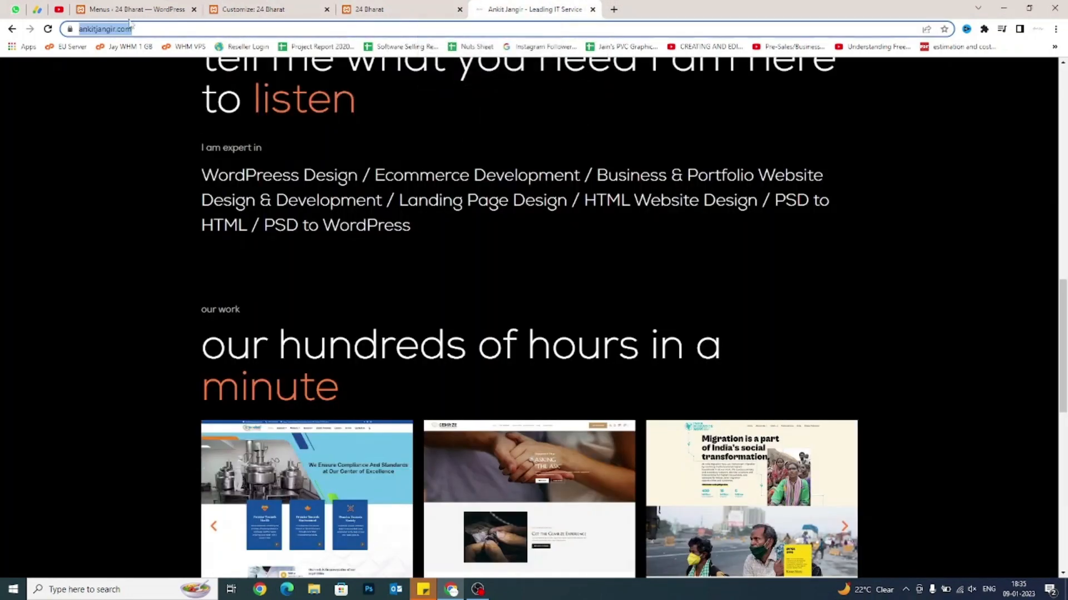
pyautogui.click(60, 8)
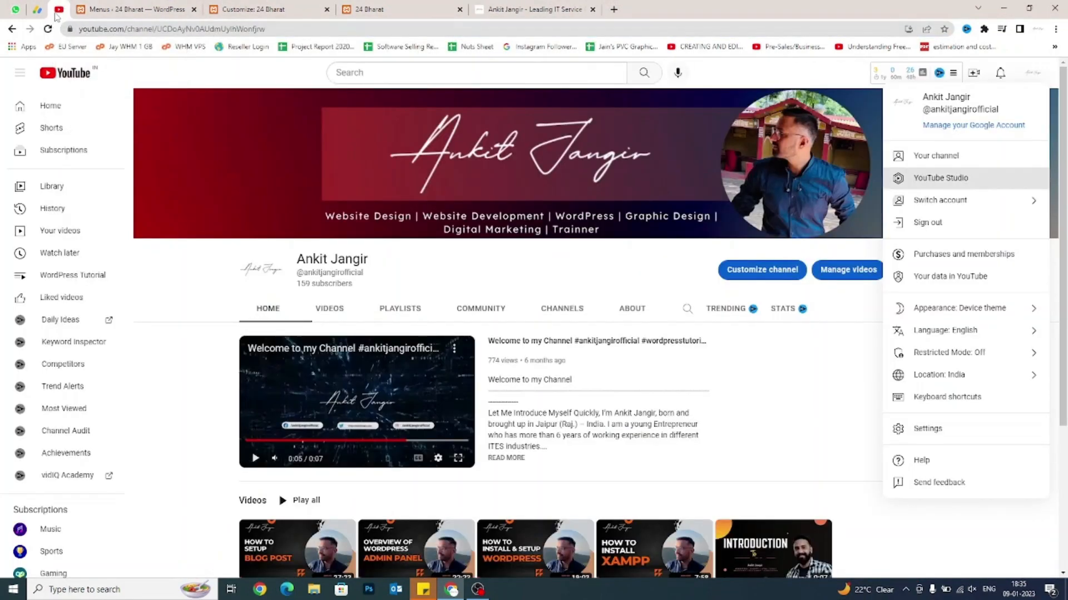
pyautogui.click(253, 10)
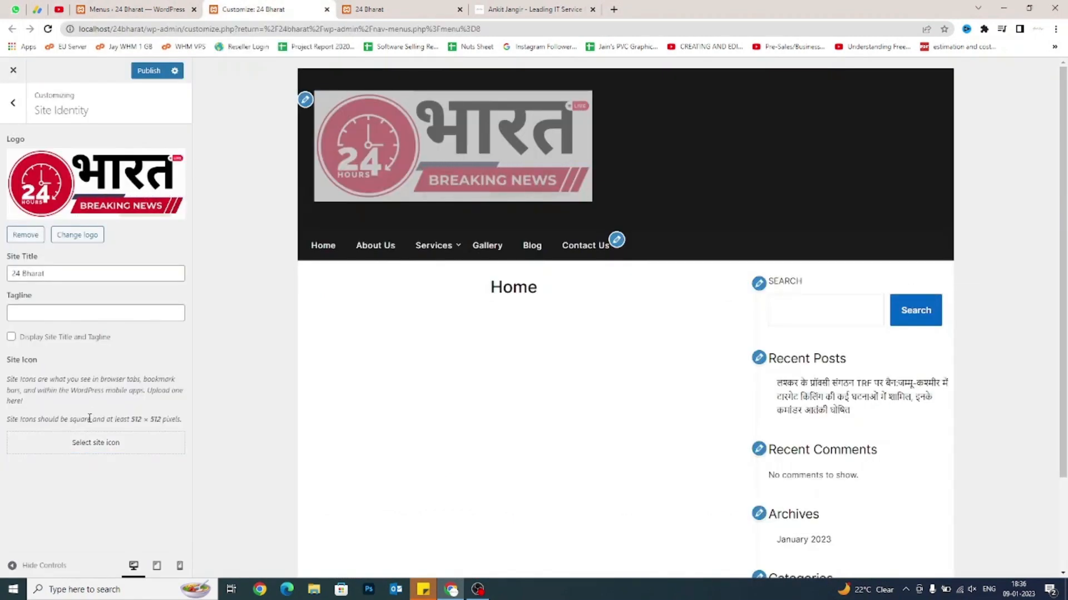
pyautogui.moveTo(87, 420); pyautogui.dragTo(131, 421)
# Try the dark quote image as the site icon, then cancel its cropping.
pyautogui.click(123, 425)
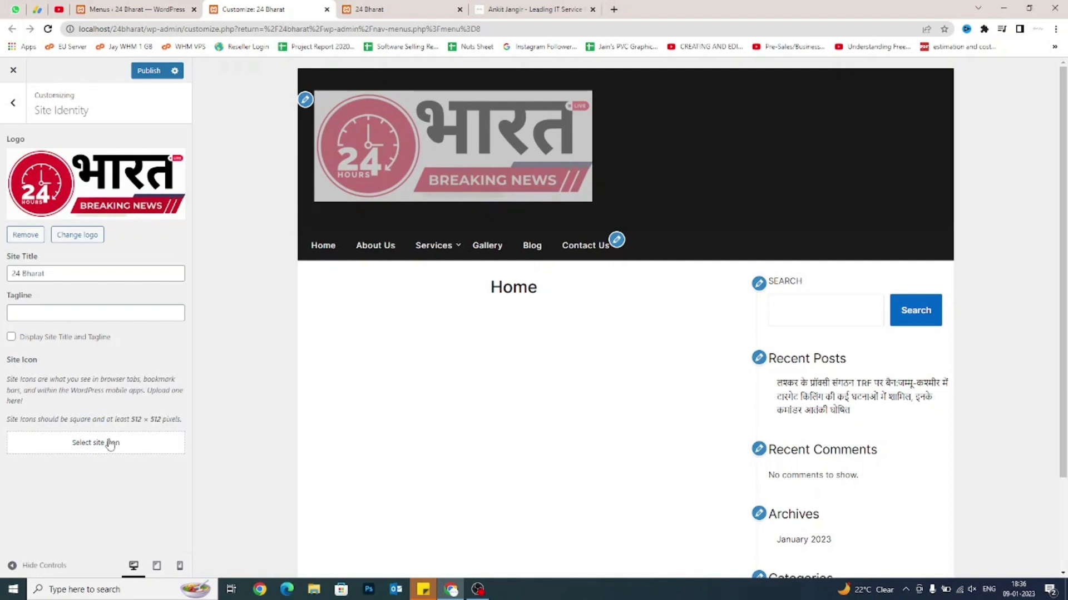
pyautogui.click(111, 443)
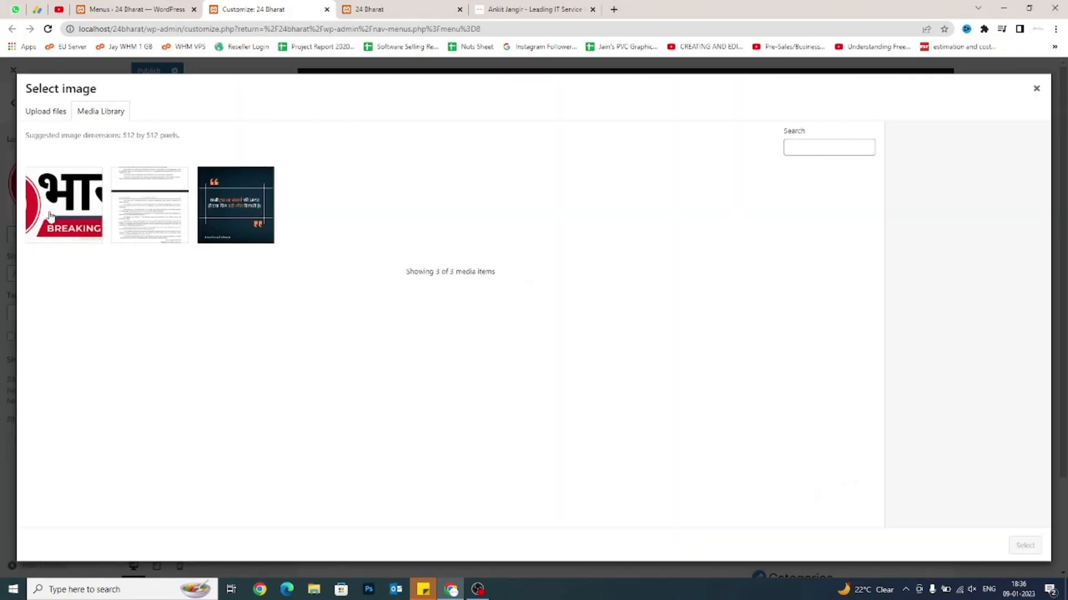
pyautogui.click(232, 219)
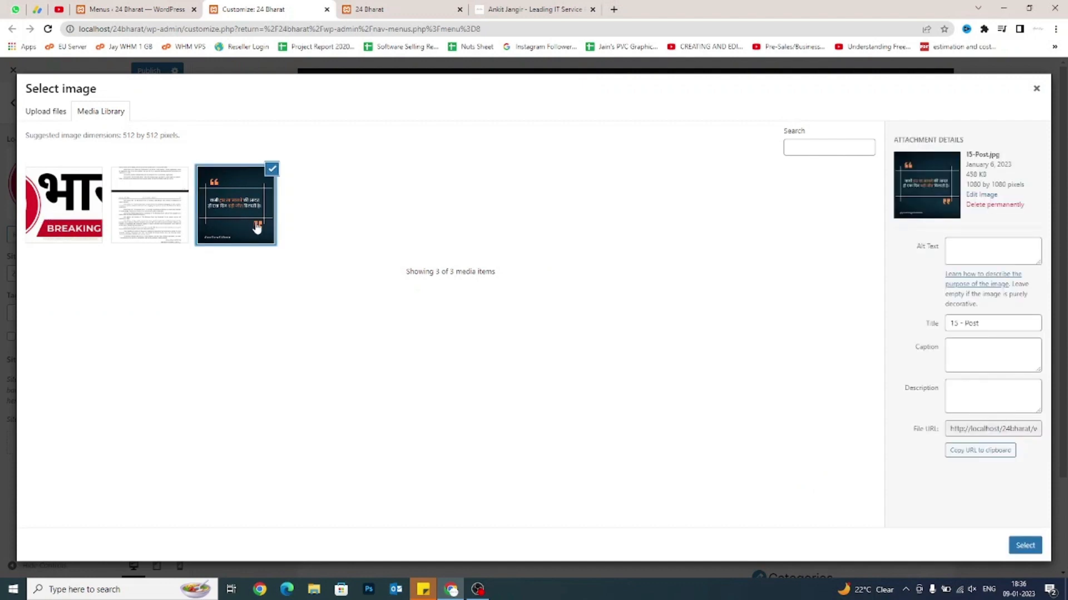
pyautogui.click(1024, 546)
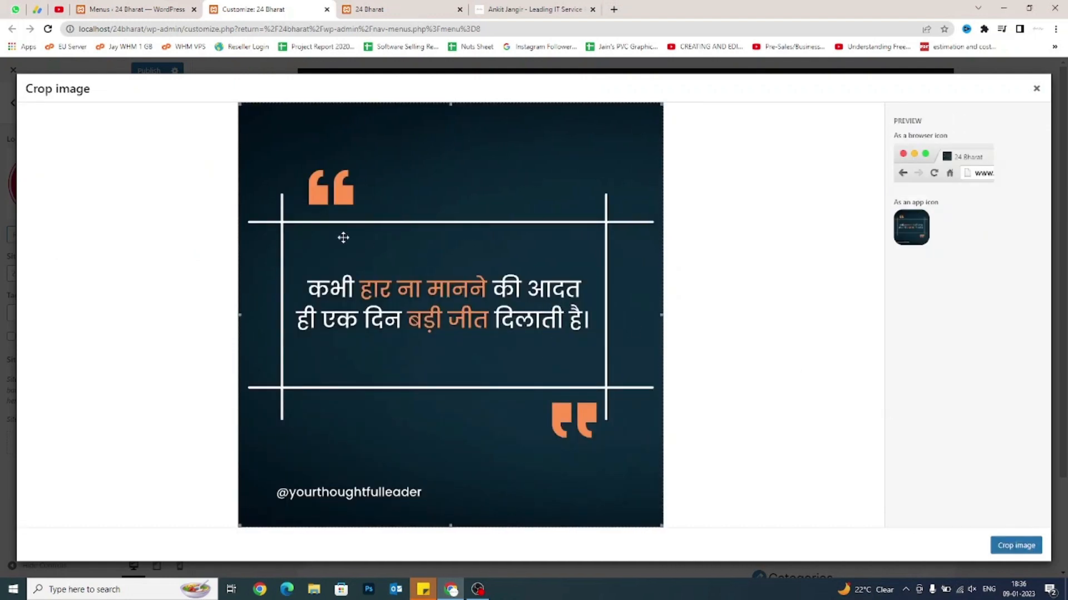
pyautogui.click(1035, 89)
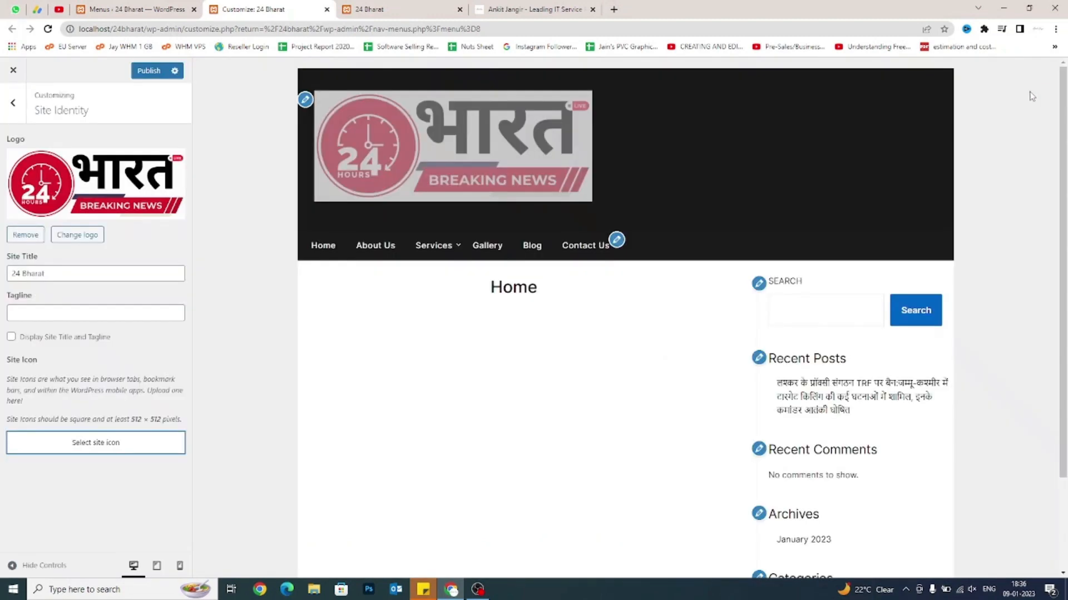
# Set the 24 Bharat logo as the site icon, skipping cropping.
pyautogui.click(82, 442)
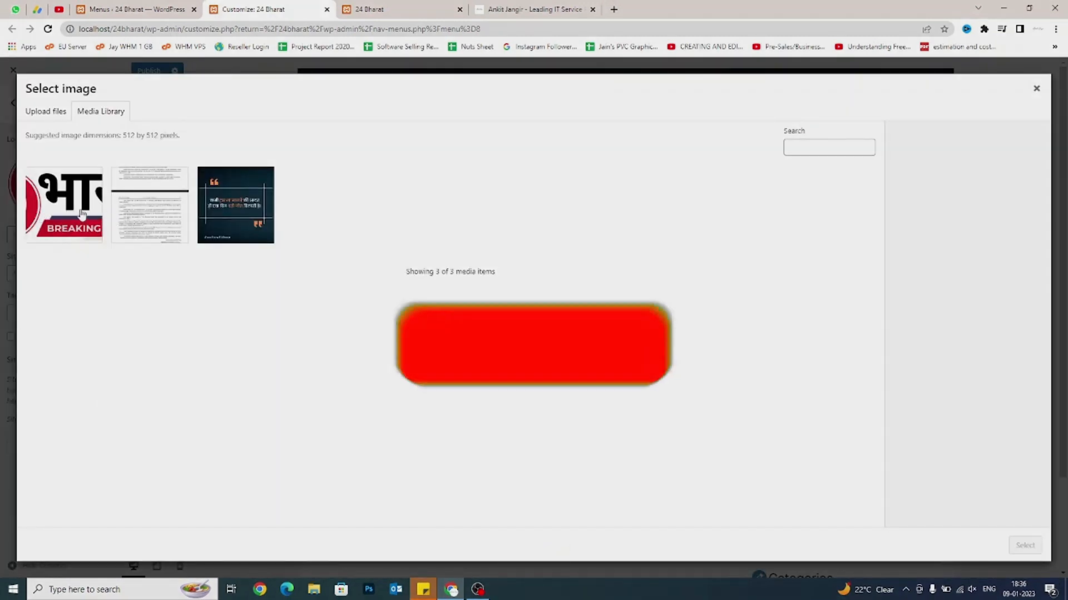
pyautogui.click(78, 216)
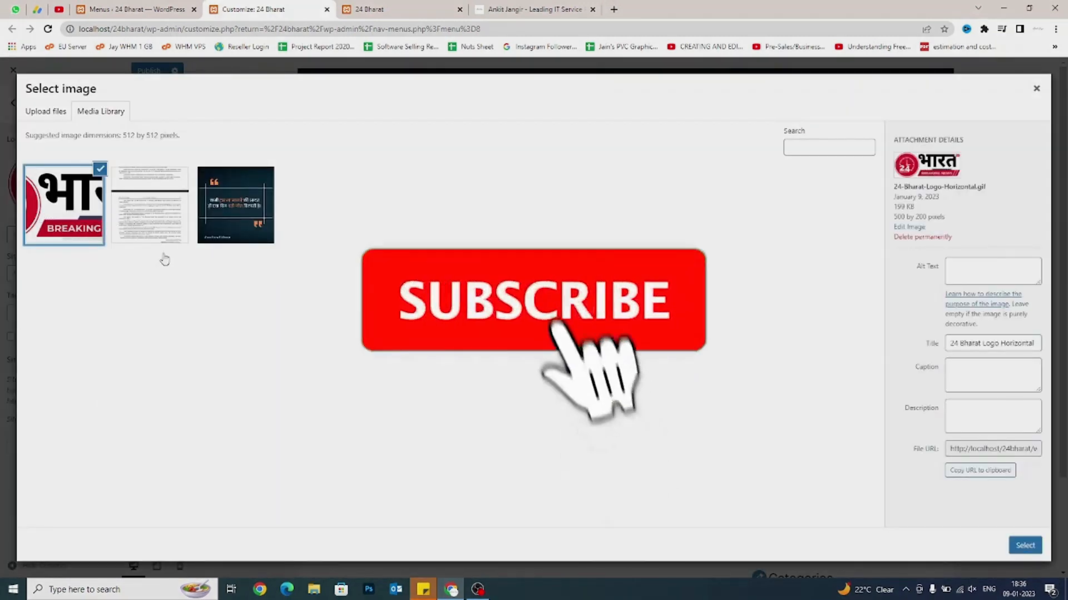
pyautogui.click(1025, 545)
pyautogui.click(969, 548)
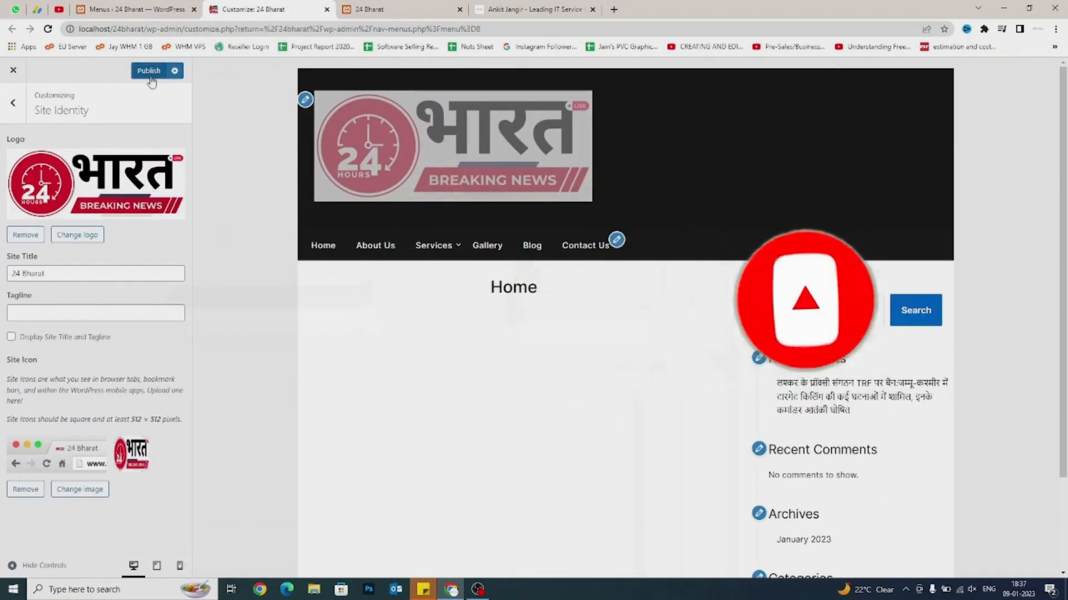
# Publish the site icon change and reload the live 24 Bharat site to check it.
pyautogui.click(151, 79)
pyautogui.click(438, 6)
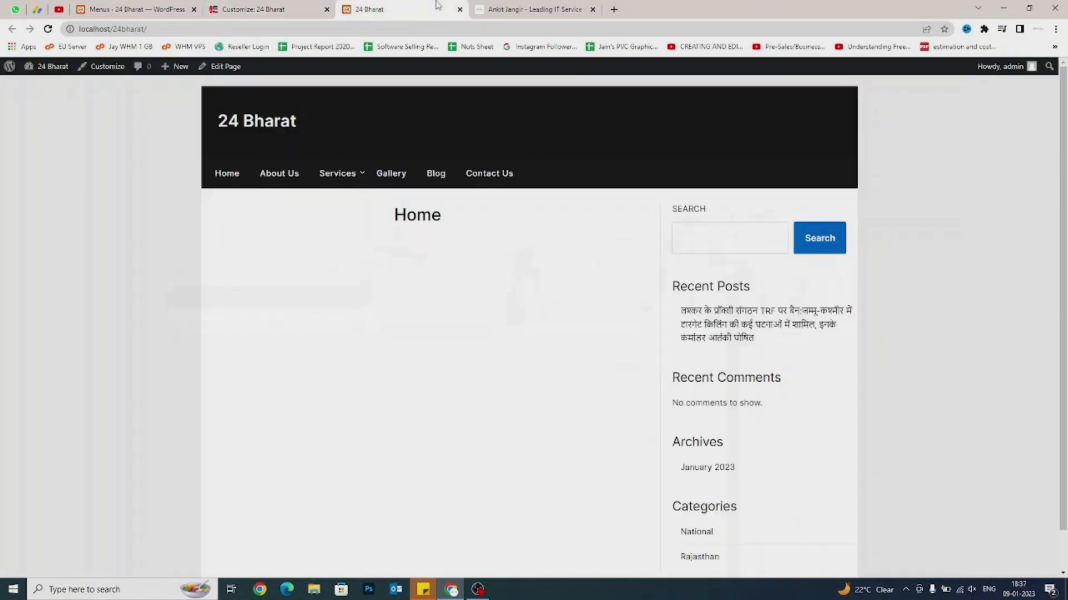
pyautogui.rightClick(126, 185)
pyautogui.click(158, 218)
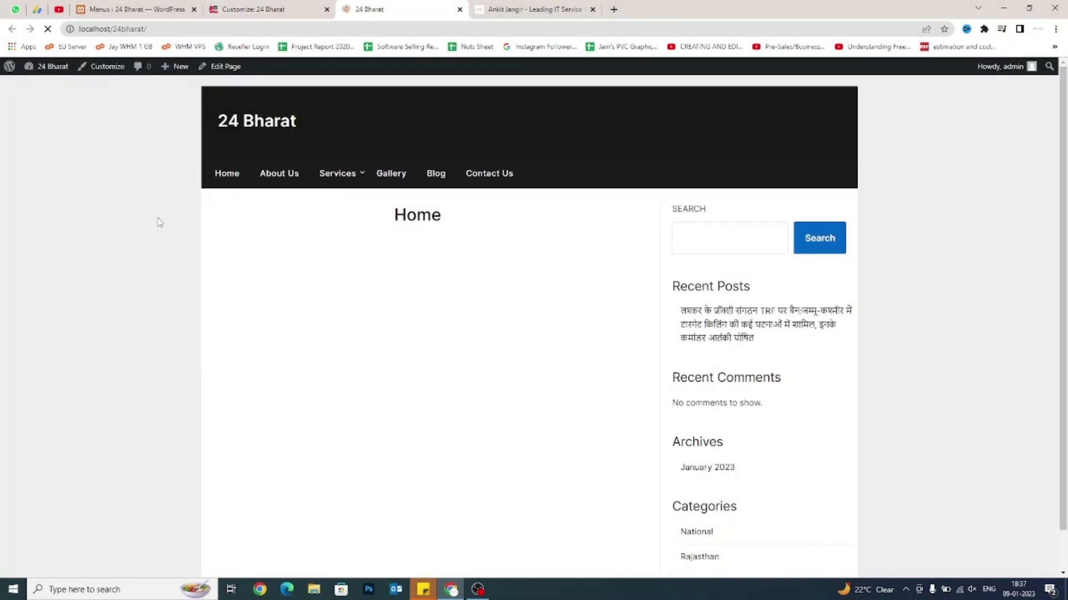
pyautogui.click(224, 11)
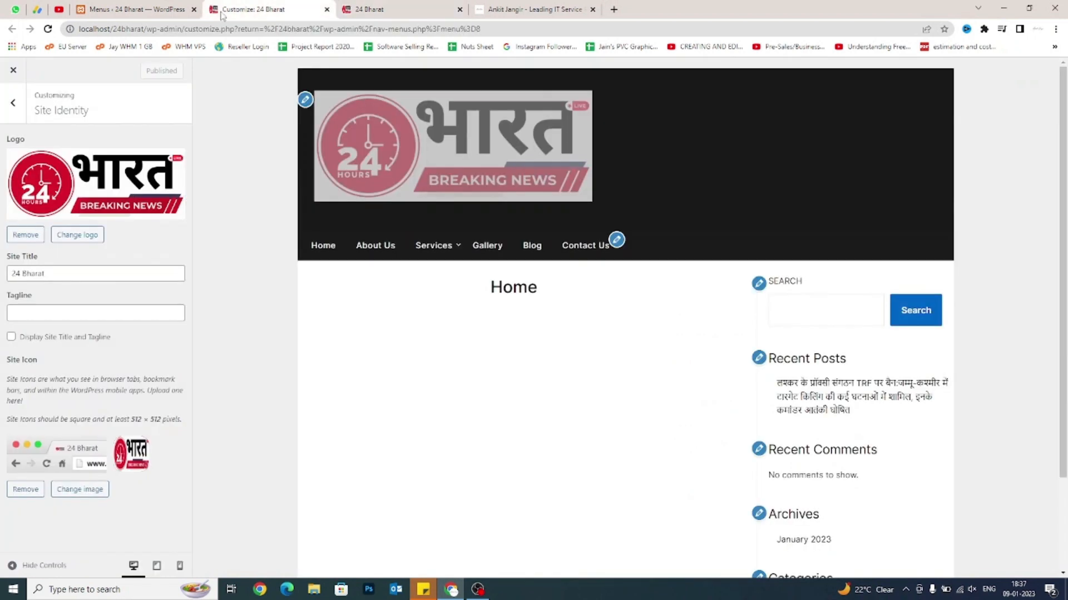
# Re-select the 24 Bharat header logo without cropping, then refresh the live site with F5.
pyautogui.click(77, 235)
pyautogui.click(1017, 549)
pyautogui.click(970, 548)
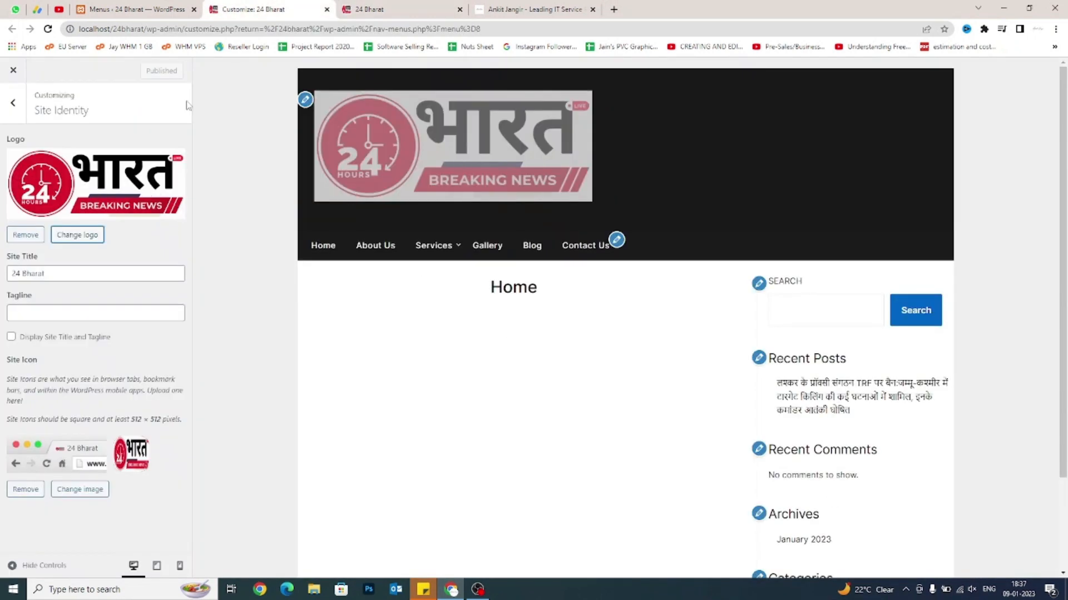
pyautogui.click(26, 235)
pyautogui.click(84, 160)
pyautogui.click(64, 205)
pyautogui.click(1022, 548)
pyautogui.click(978, 551)
pyautogui.click(149, 71)
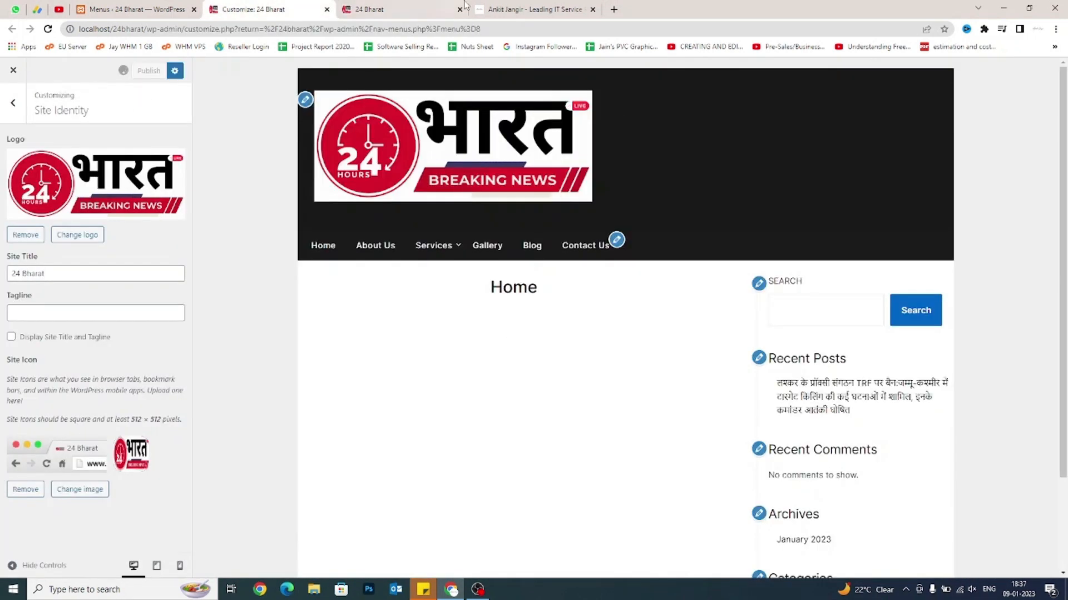
pyautogui.click(370, 9)
pyautogui.press('F5')
pyautogui.press('F5')
# Start replacing the header logo and search the Downloads folder for 'Logo' files.
pyautogui.click(253, 9)
pyautogui.click(77, 235)
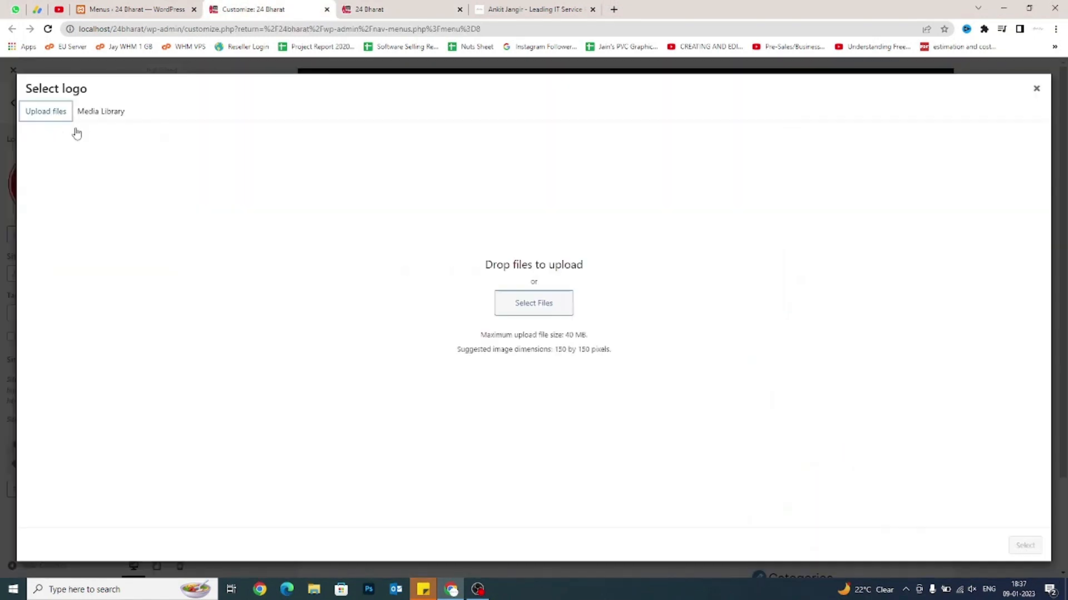
pyautogui.click(534, 302)
pyautogui.click(56, 28)
pyautogui.click(227, 28)
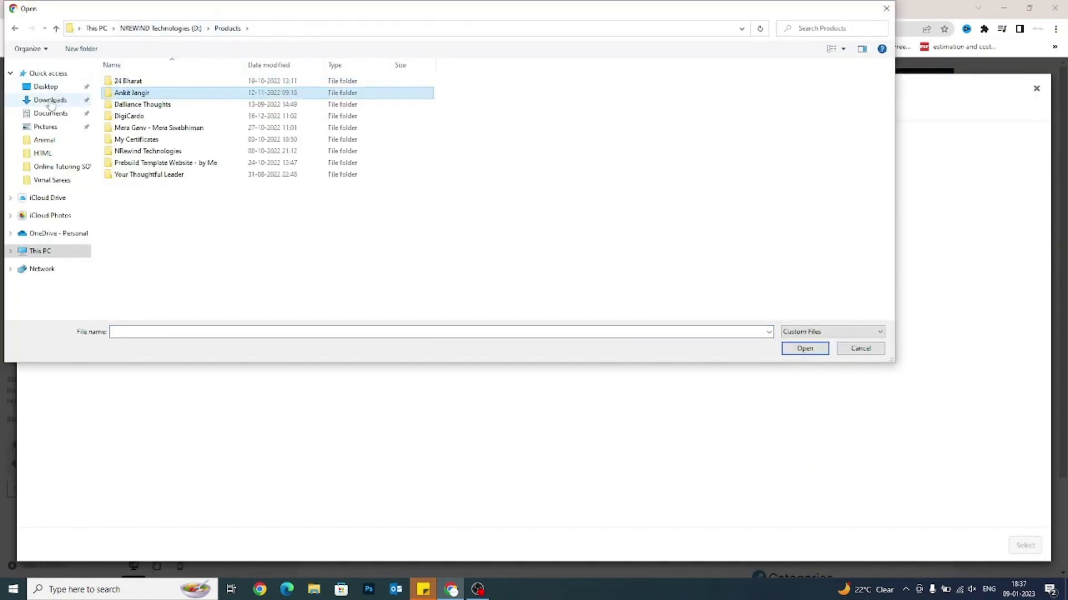
pyautogui.click(50, 100)
pyautogui.click(832, 28)
pyautogui.write('Logo')
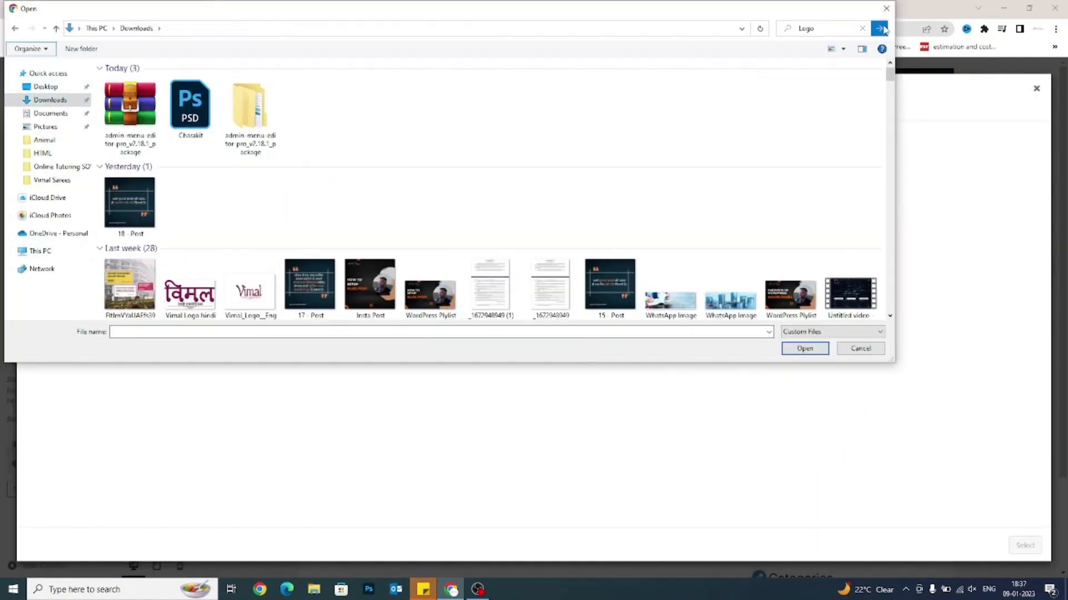
pyautogui.click(822, 30)
pyautogui.press('Return')
# Upload LogoSmallPNG (2).png and set it as the header logo without cropping.
pyautogui.scroll(-15, 397, 217)
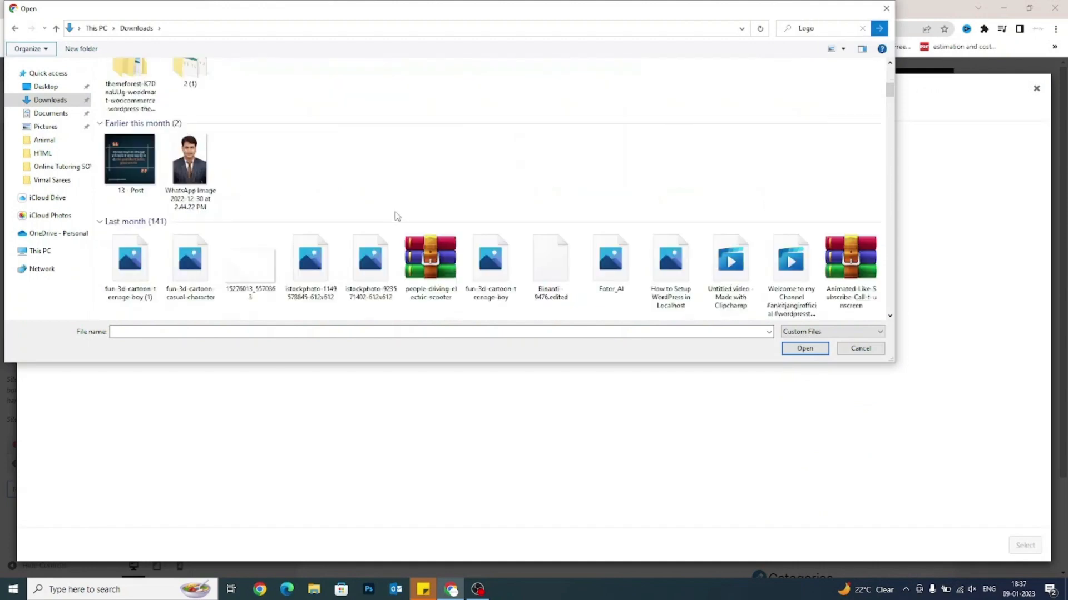
pyautogui.scroll(-15, 396, 217)
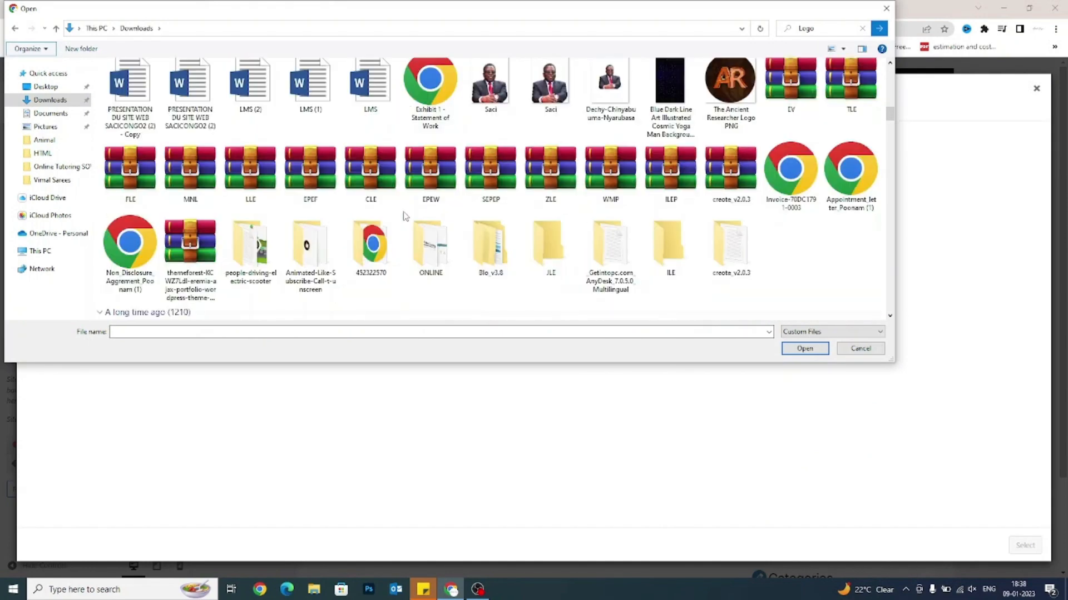
pyautogui.doubleClick(671, 129)
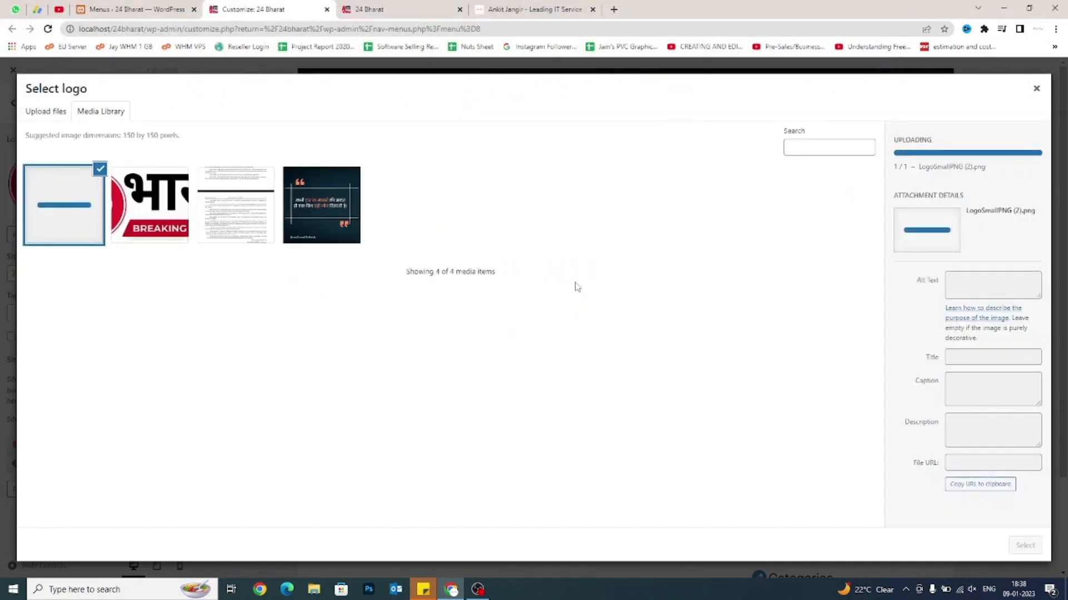
pyautogui.click(1024, 546)
pyautogui.click(971, 545)
# Replace the logo with the white signature PNG, uncropped, and publish it.
pyautogui.click(71, 221)
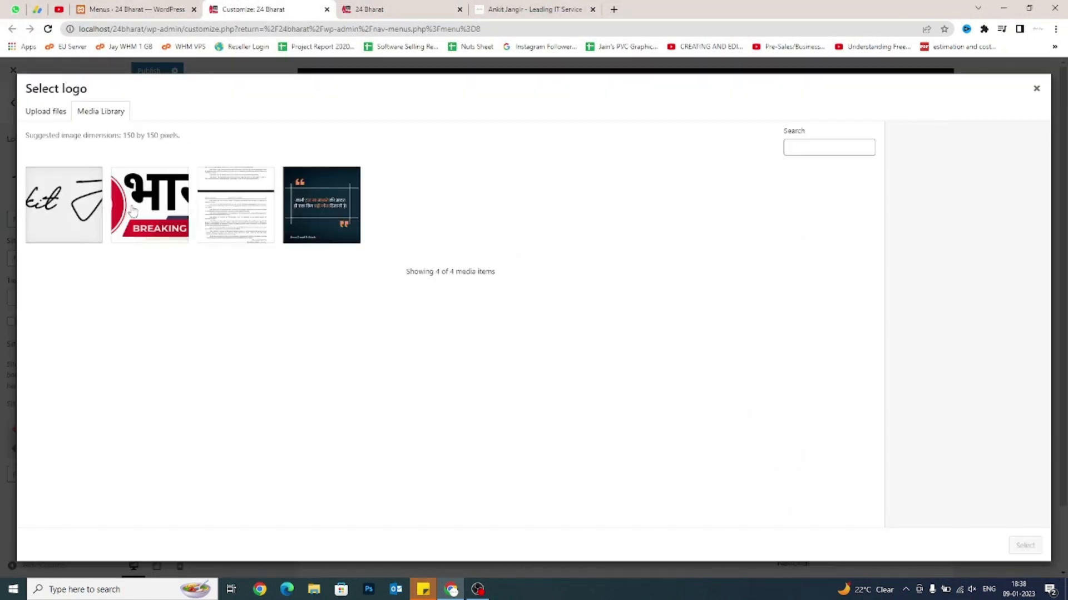
pyautogui.click(46, 112)
pyautogui.click(533, 303)
pyautogui.click(824, 31)
pyautogui.write('Logo')
pyautogui.press('Return')
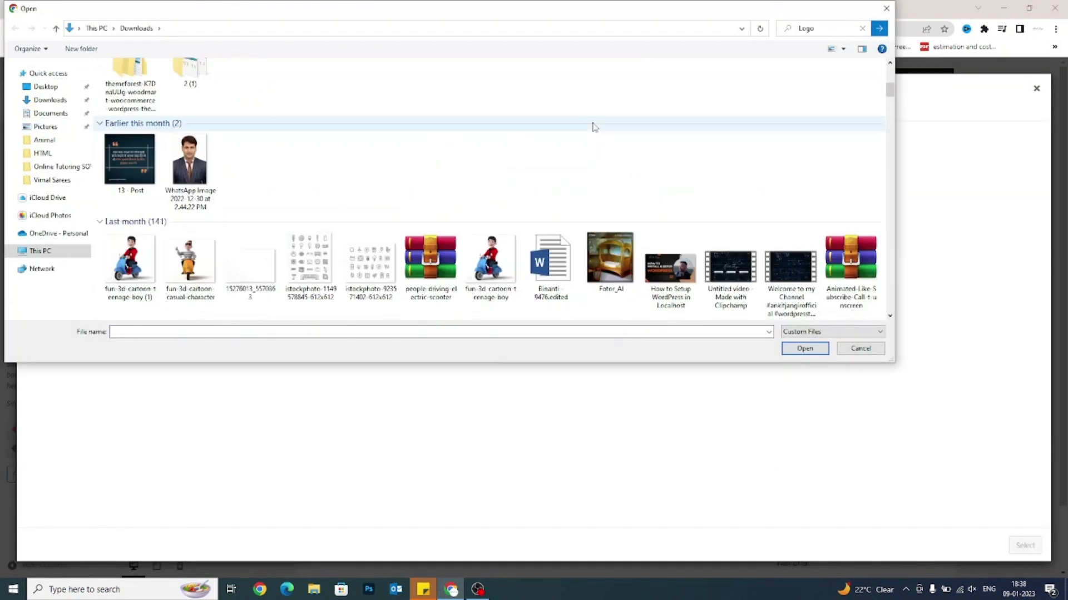
pyautogui.doubleClick(731, 281)
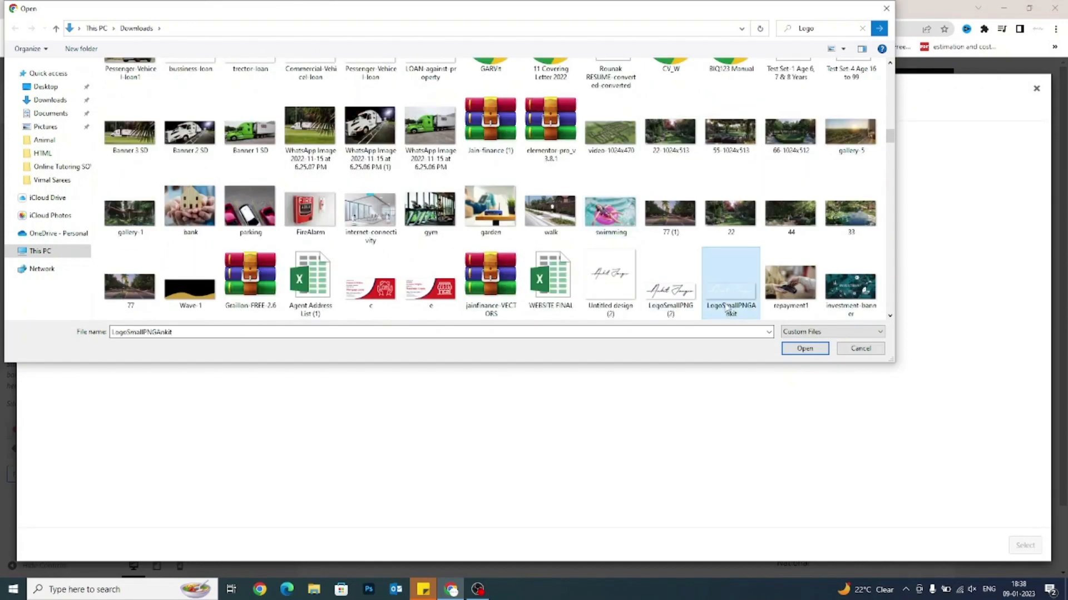
pyautogui.click(1025, 546)
pyautogui.click(969, 546)
pyautogui.click(146, 72)
pyautogui.click(378, 9)
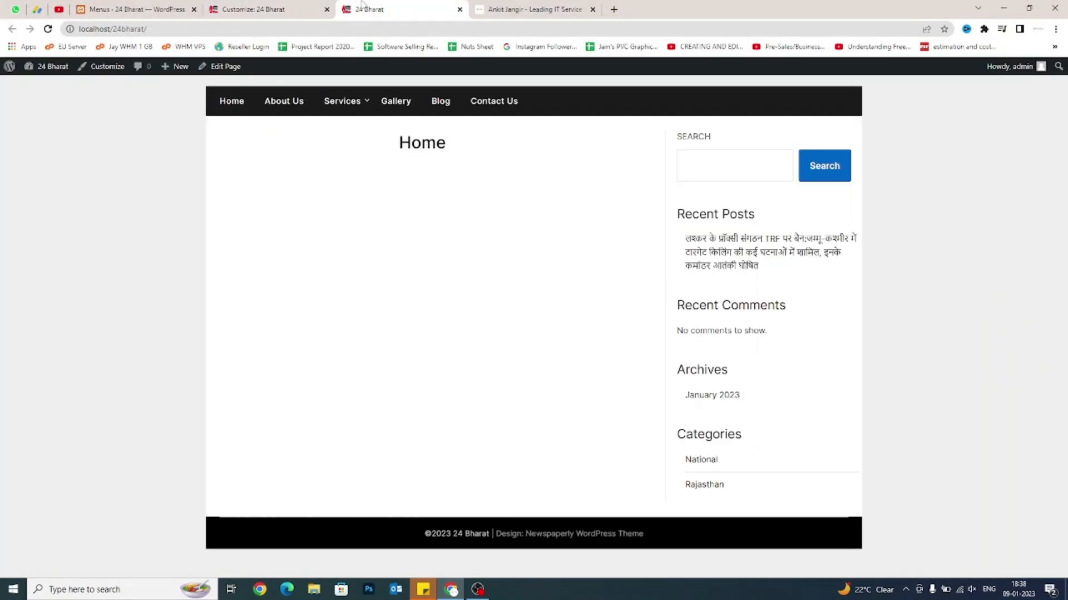
# Reload the live 24 Bharat site to check the new signature logo against the Customizer.
pyautogui.press('F5')
pyautogui.press('F5')
pyautogui.click(301, 13)
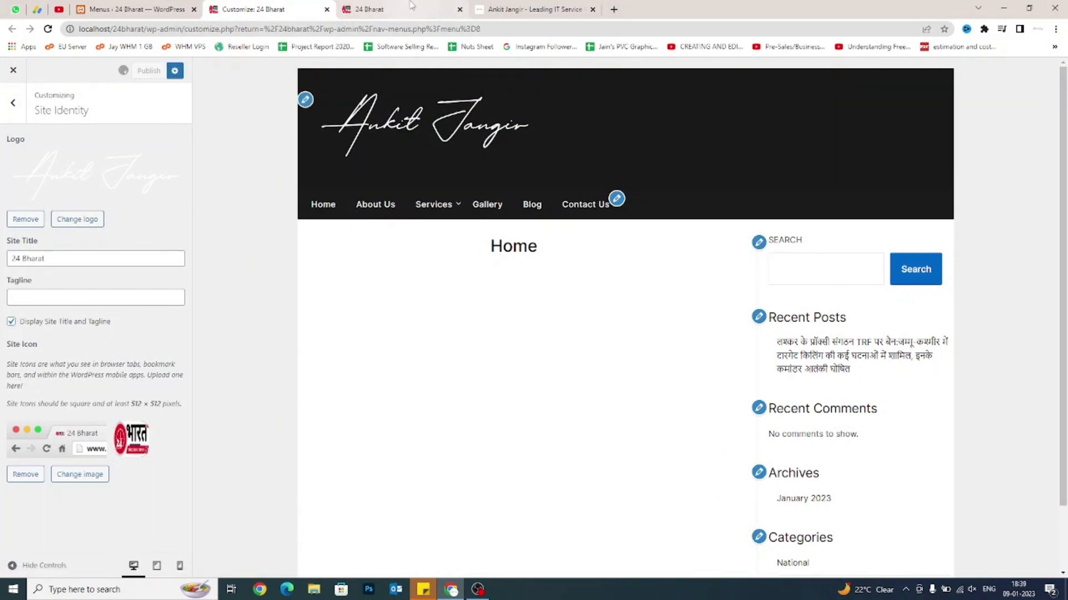
pyautogui.hotkey('ctrl', 'Tab')
pyautogui.hotkey('ctrl', 'shift', 'Tab')
pyautogui.hotkey('ctrl', 'Tab')
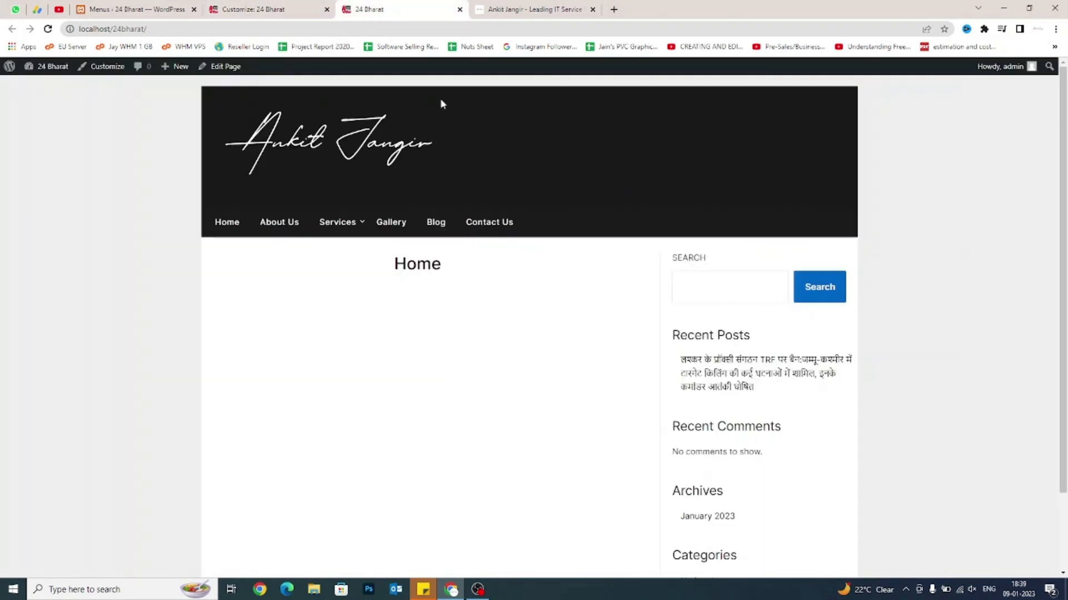
pyautogui.click(317, 9)
# Review the Display Site Title and Tagline option and select the '24 Bharat' site title text.
pyautogui.moveTo(135, 325); pyautogui.dragTo(8, 326)
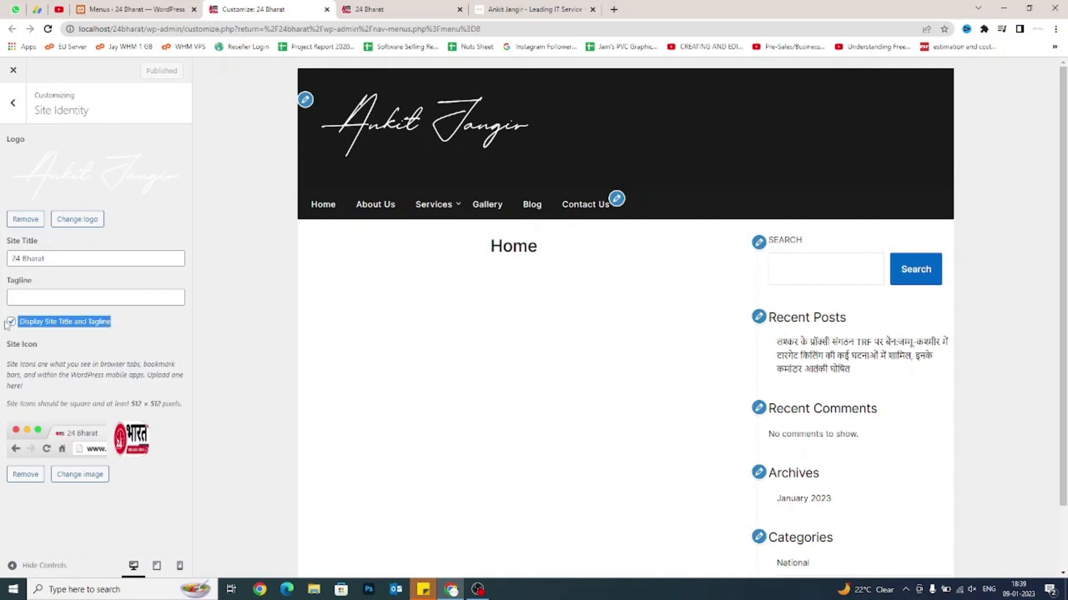
pyautogui.click(15, 341)
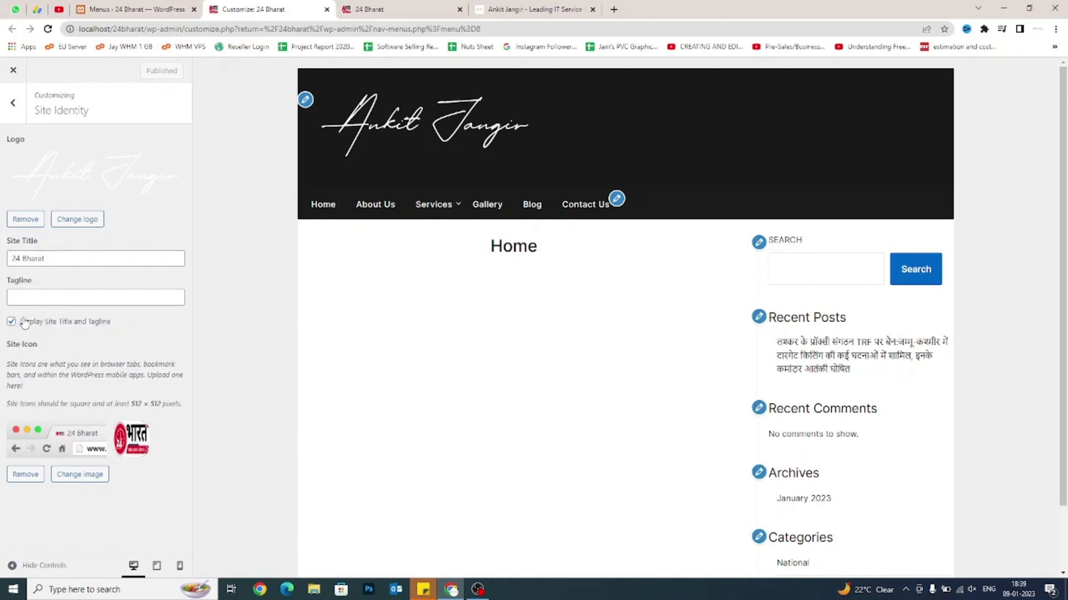
pyautogui.click(29, 293)
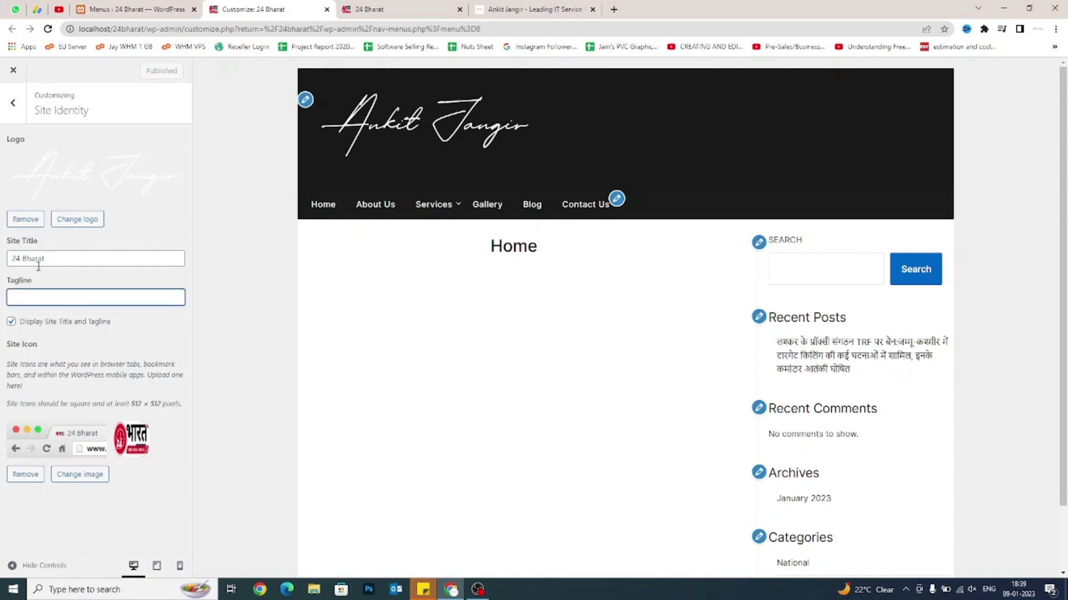
pyautogui.moveTo(54, 262); pyautogui.dragTo(9, 259)
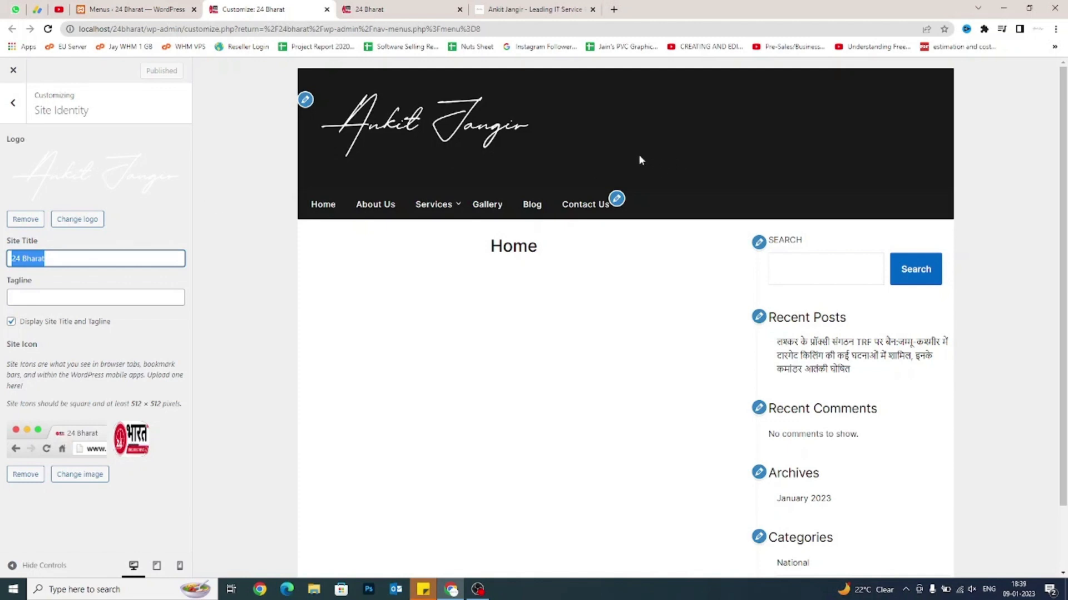
# Leave Site Identity and glance at the footer colour settings before returning to the main sections.
pyautogui.moveTo(54, 259); pyautogui.dragTo(4, 265)
pyautogui.click(18, 299)
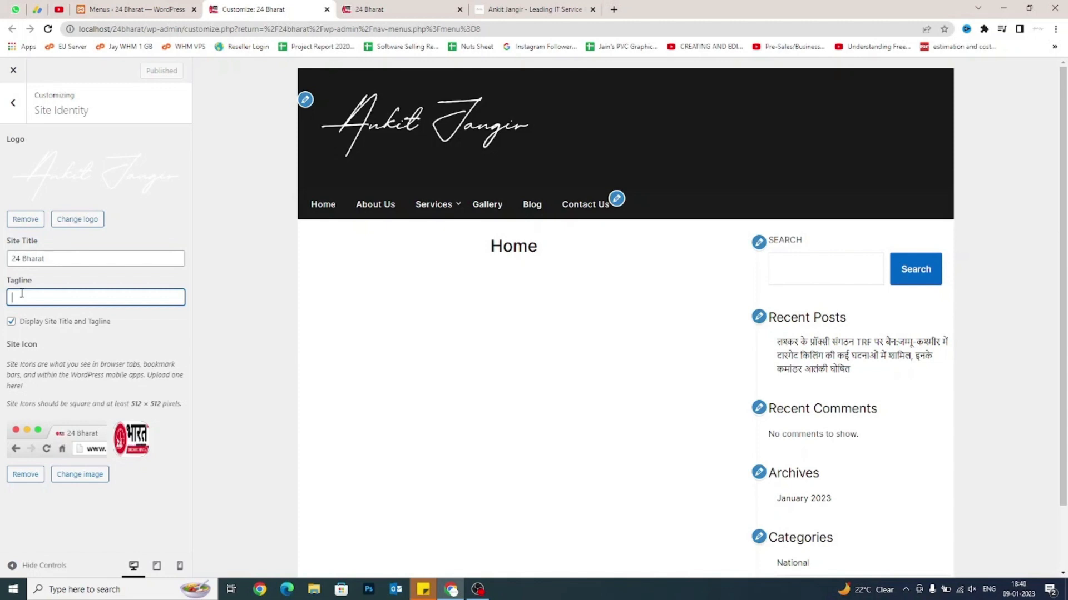
pyautogui.click(20, 114)
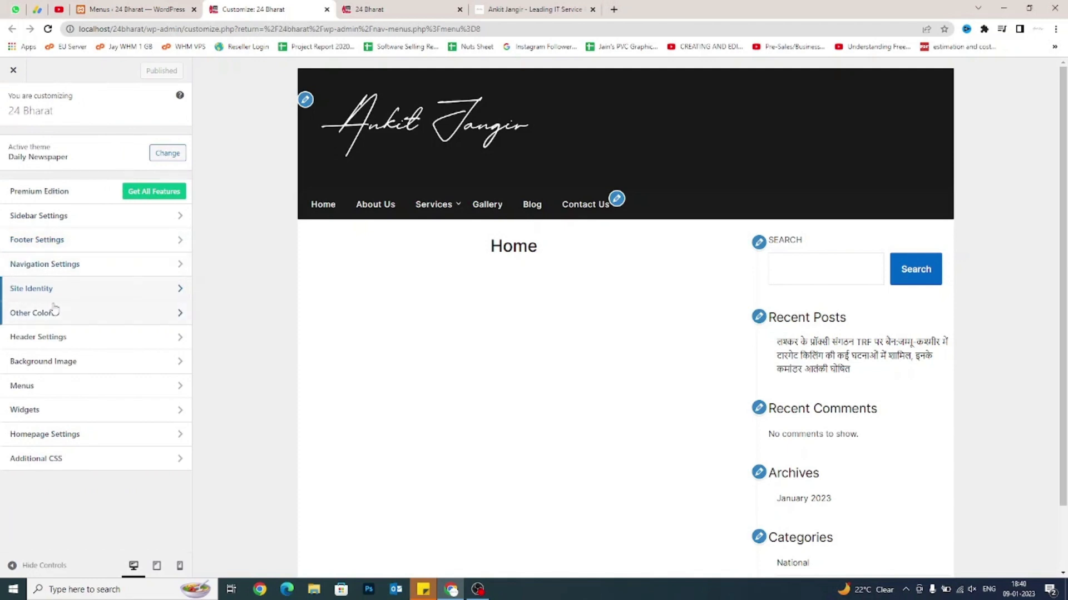
pyautogui.scroll(-2, 687, 310)
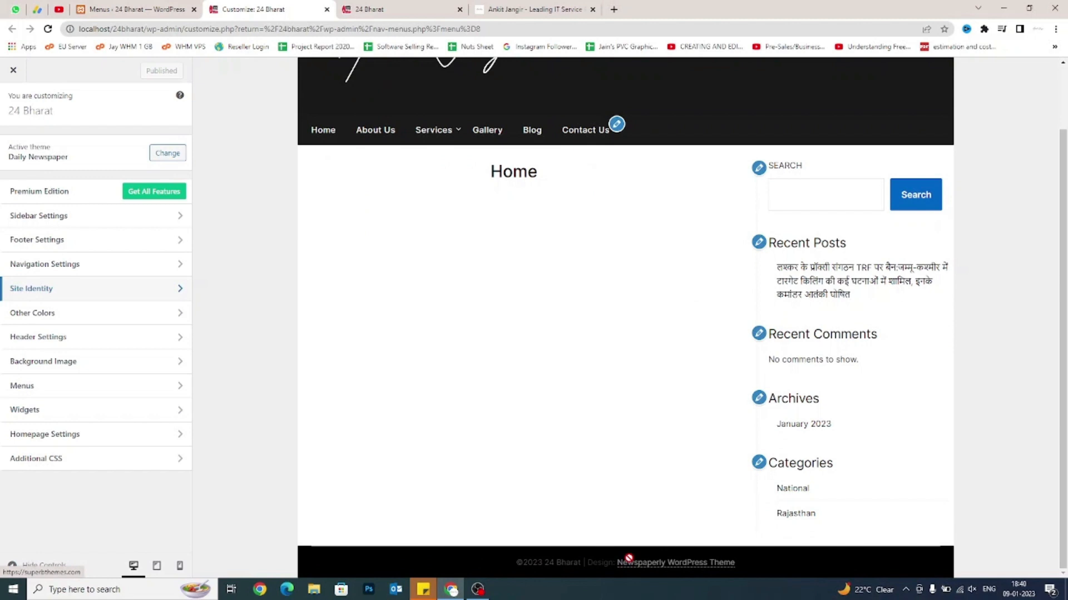
pyautogui.click(72, 243)
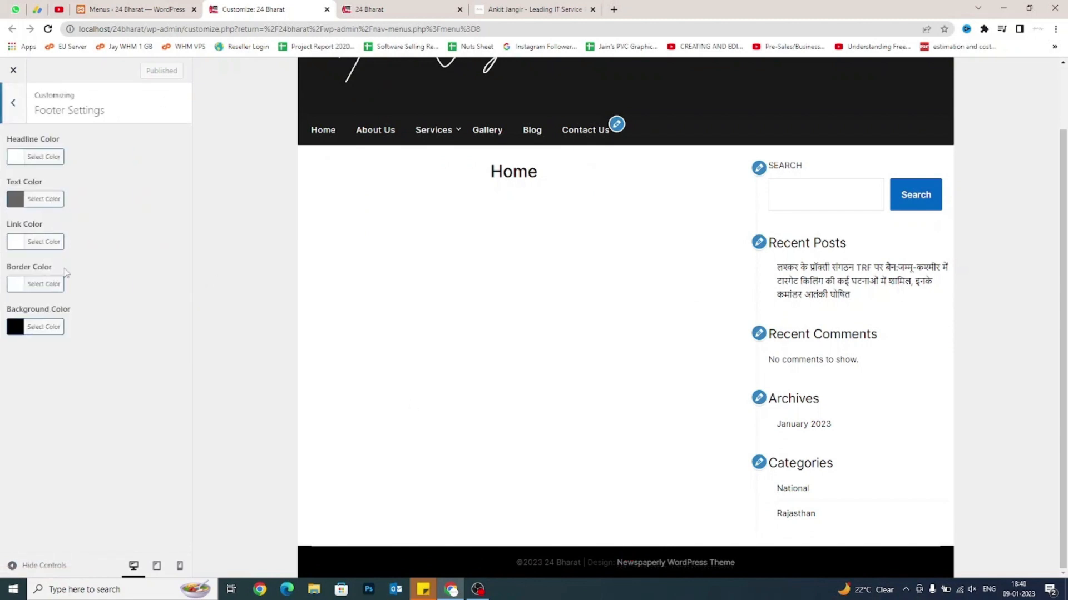
pyautogui.click(22, 111)
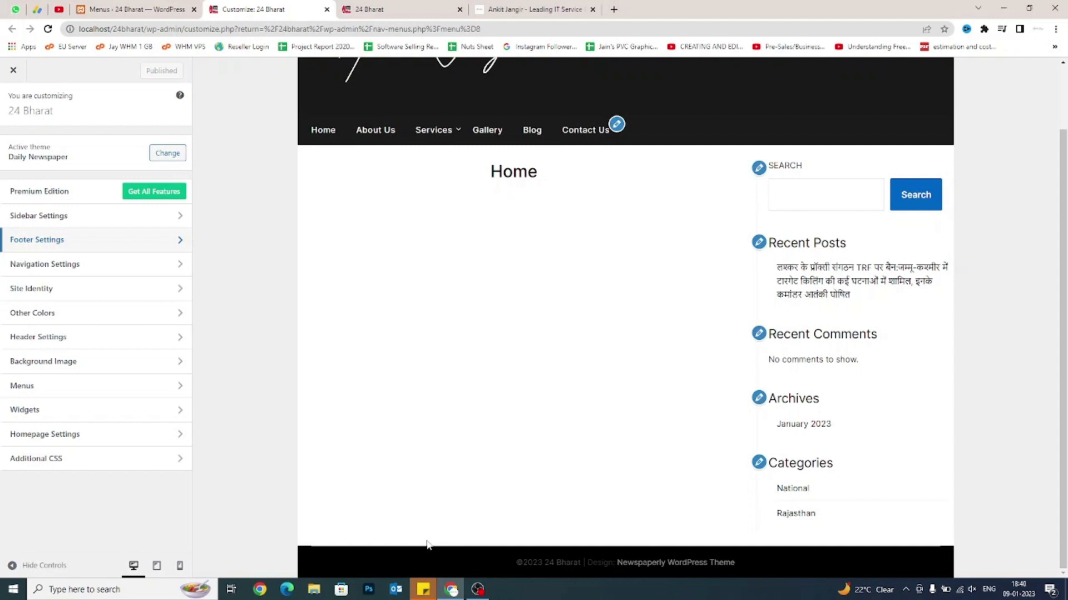
# List the Customizer widget areas and load the Widgets admin page in the other tab, dismissing its welcome.
pyautogui.click(43, 409)
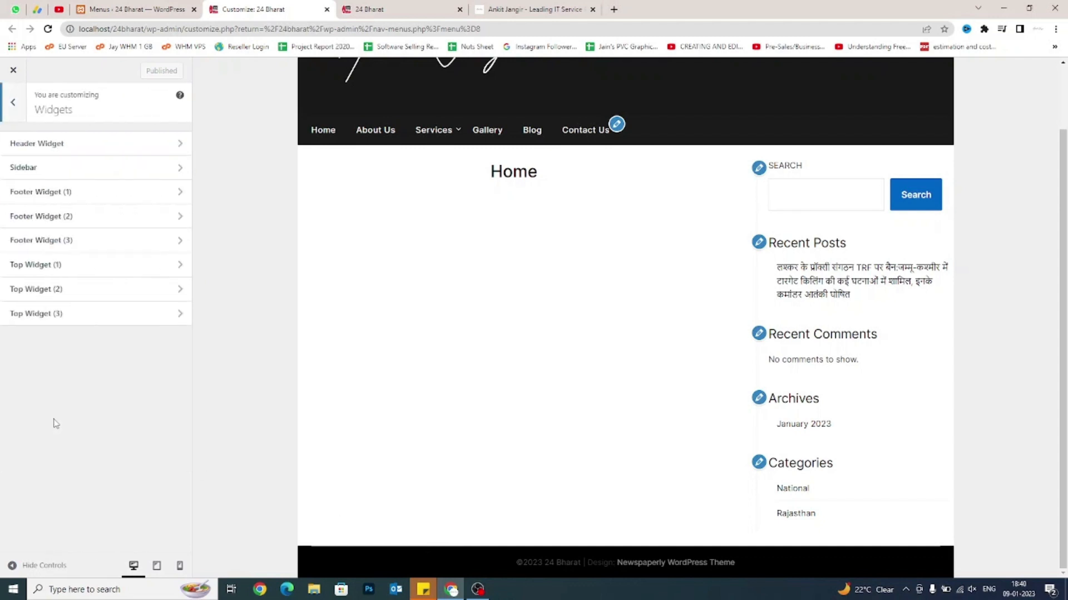
pyautogui.click(139, 7)
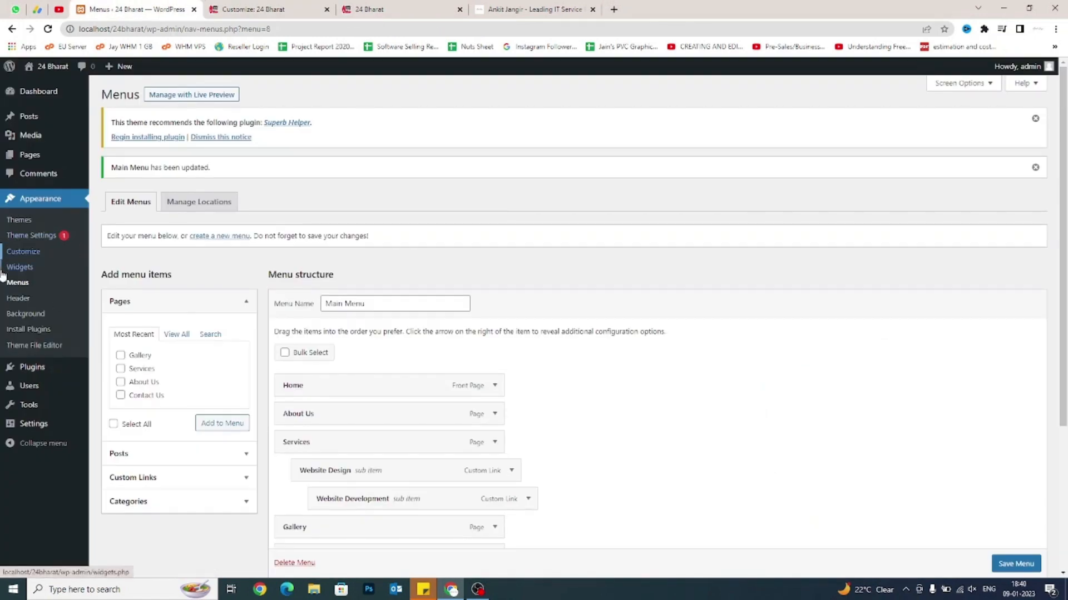
pyautogui.click(35, 271)
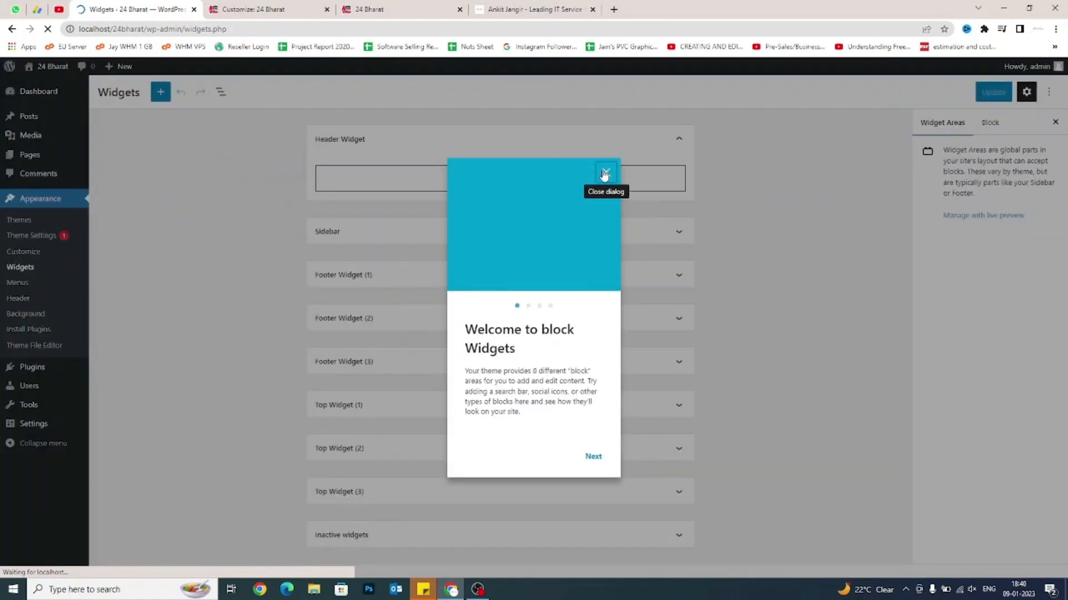
pyautogui.click(605, 172)
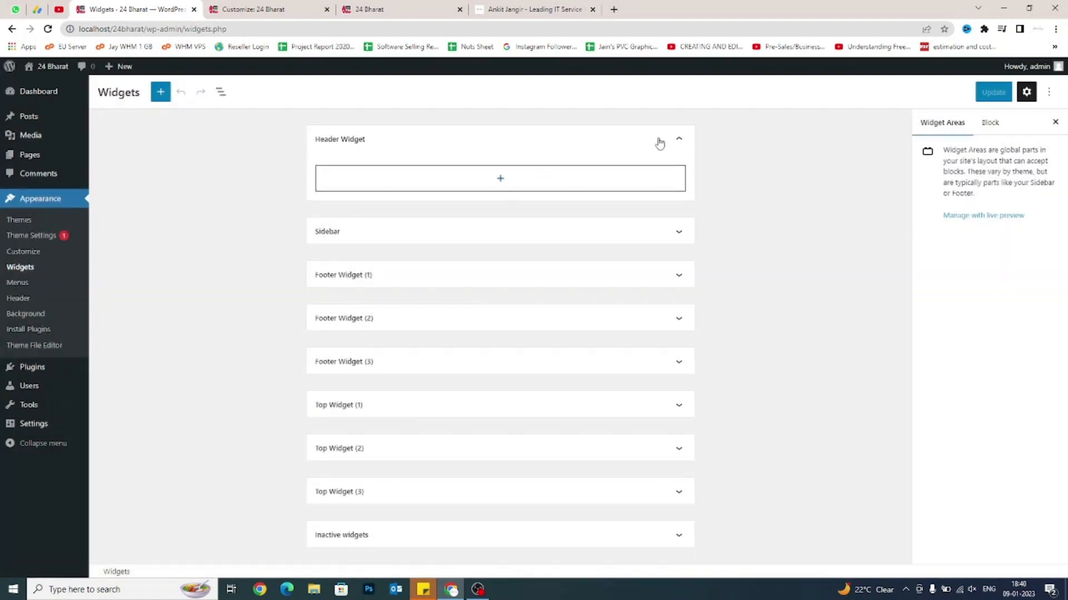
pyautogui.click(680, 141)
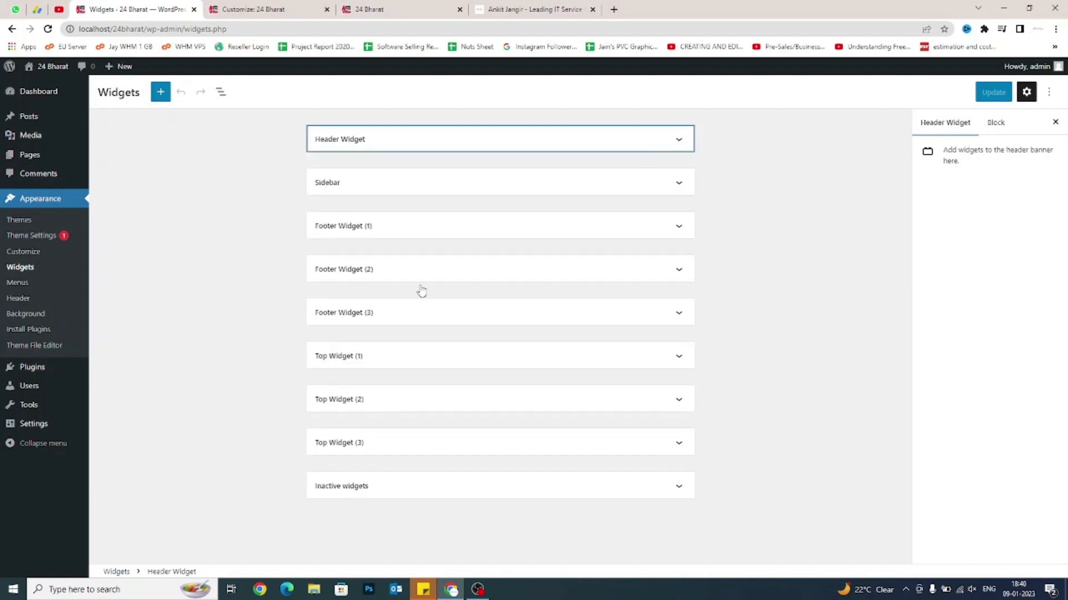
pyautogui.click(297, 6)
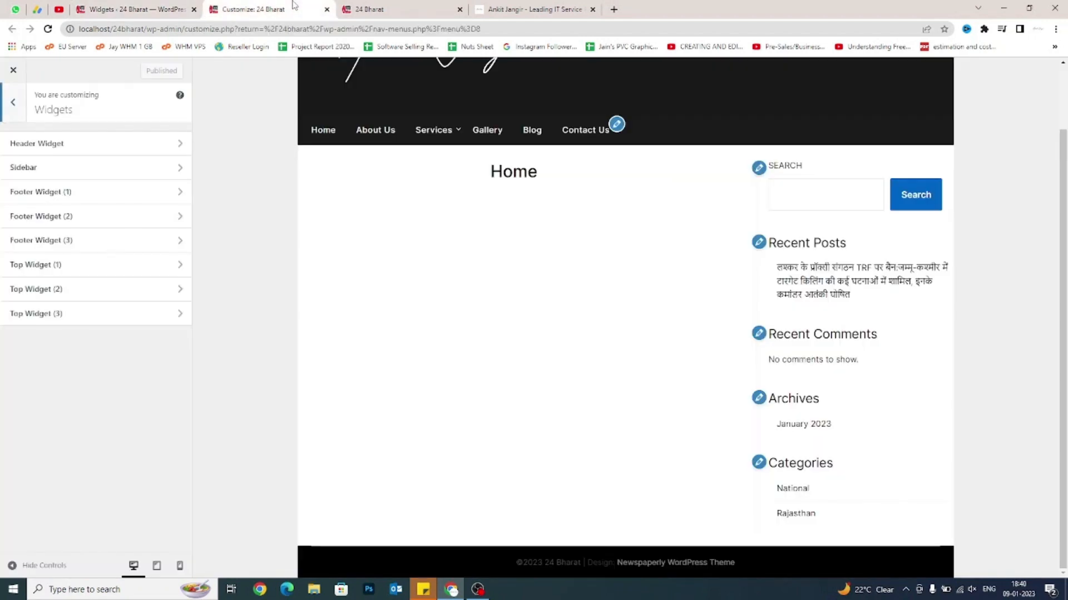
pyautogui.click(118, 8)
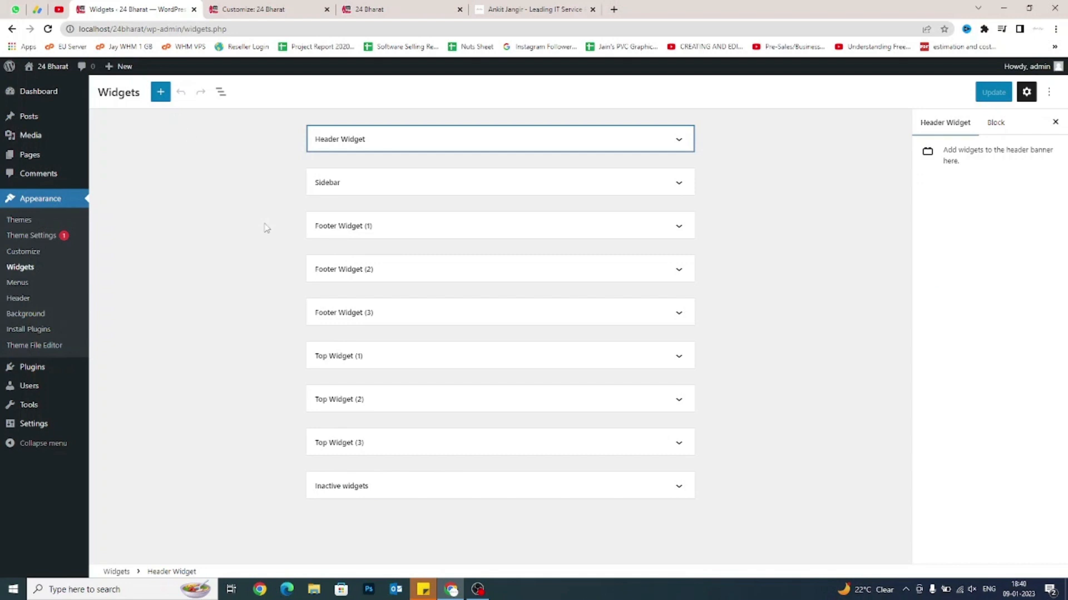
pyautogui.click(281, 7)
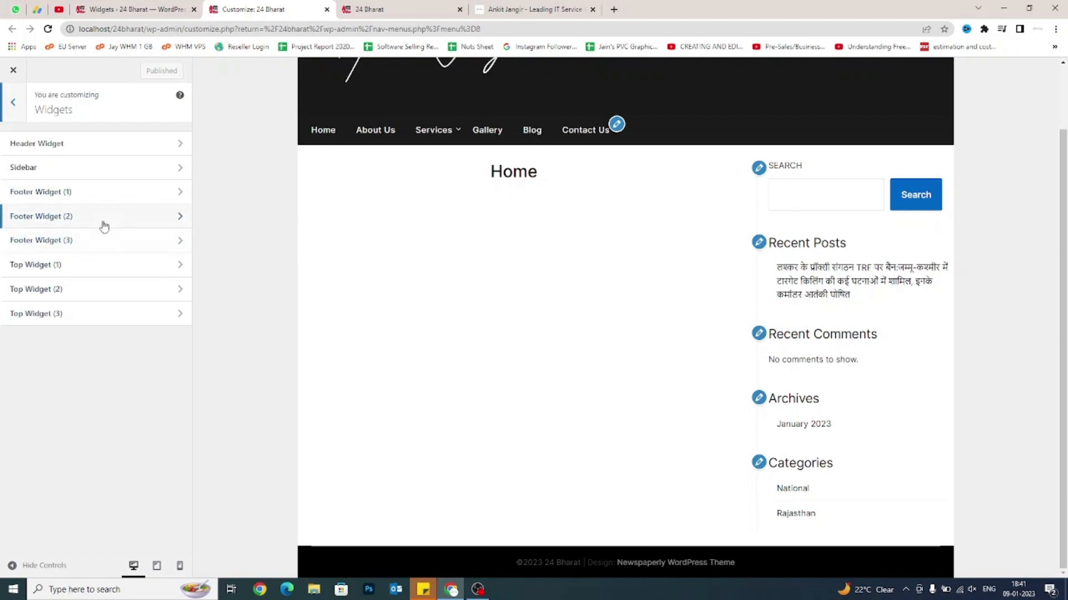
# Insert an empty Paragraph block into Footer Widget (1), then open a blank browser tab.
pyautogui.click(108, 189)
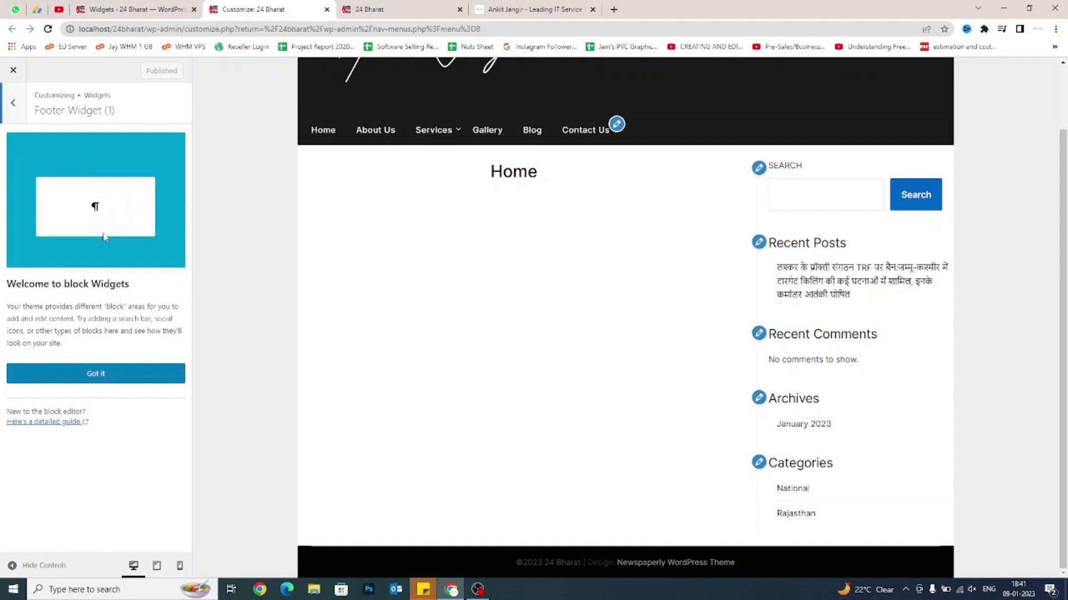
pyautogui.click(69, 376)
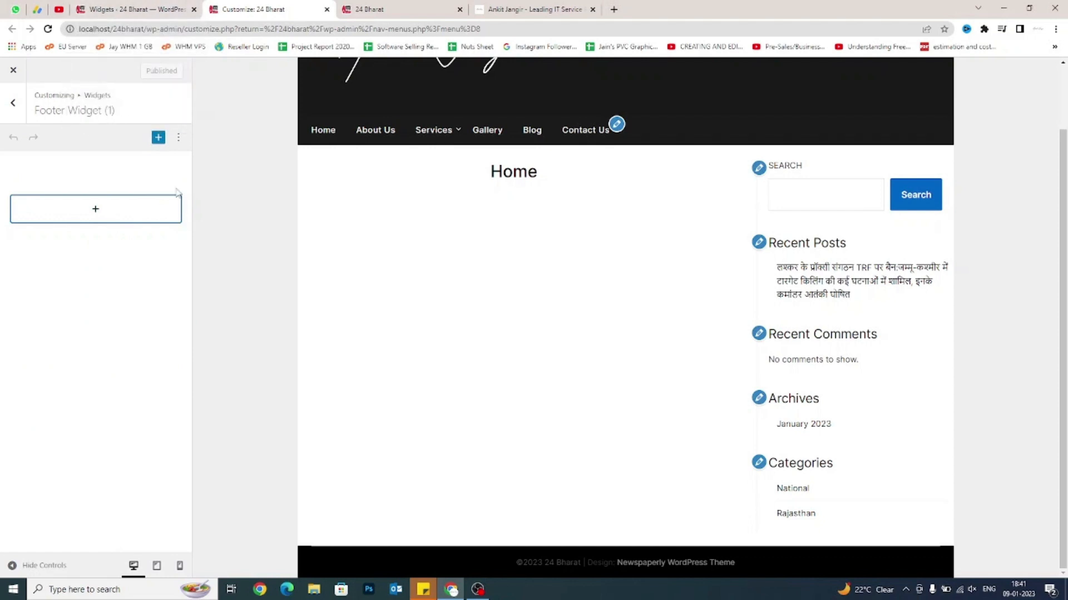
pyautogui.click(109, 213)
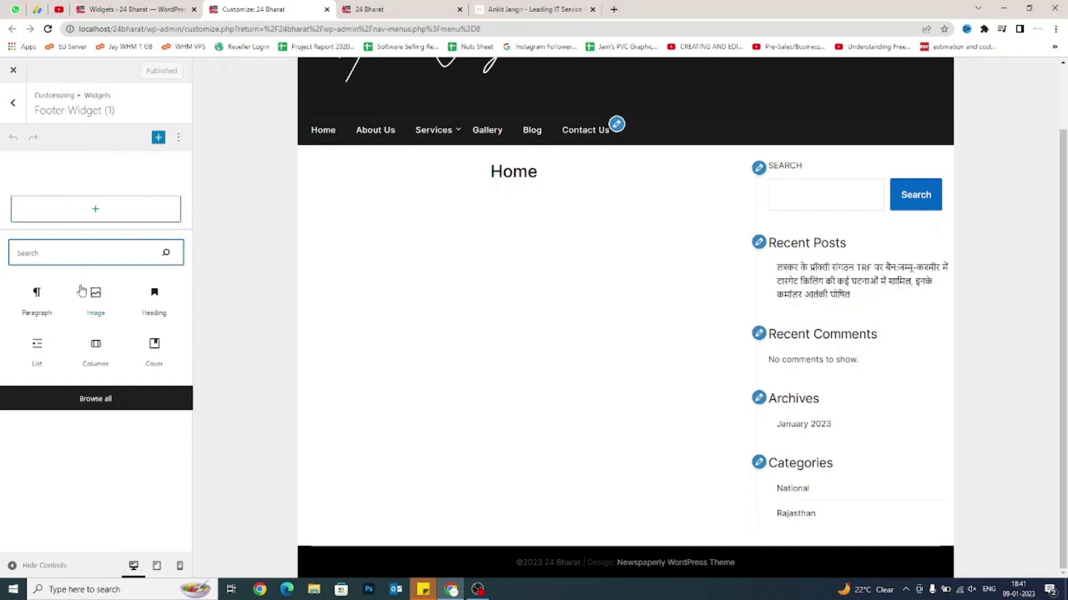
pyautogui.click(49, 309)
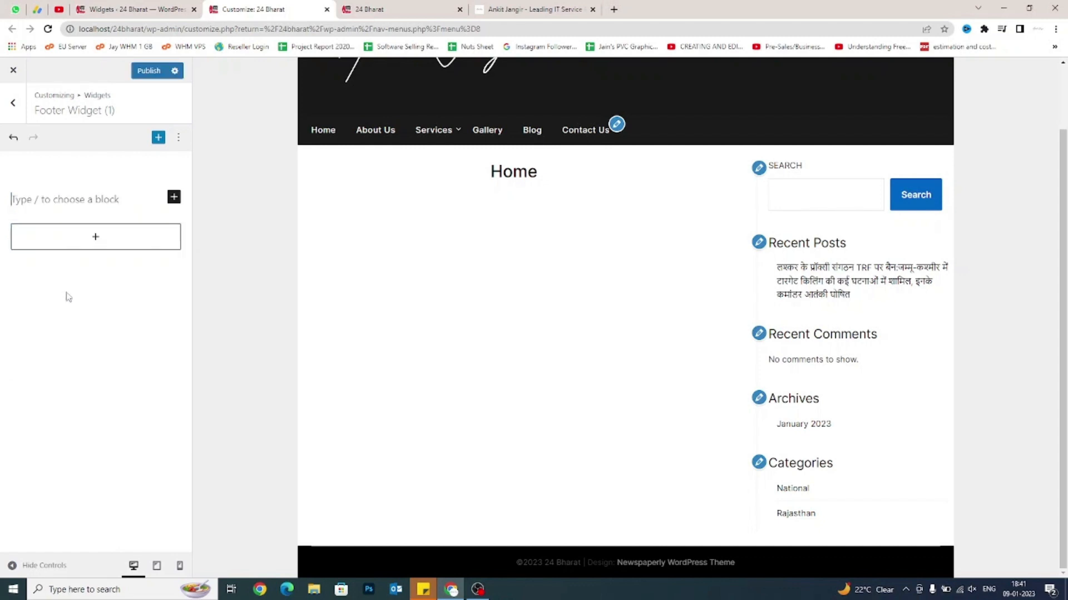
pyautogui.click(614, 9)
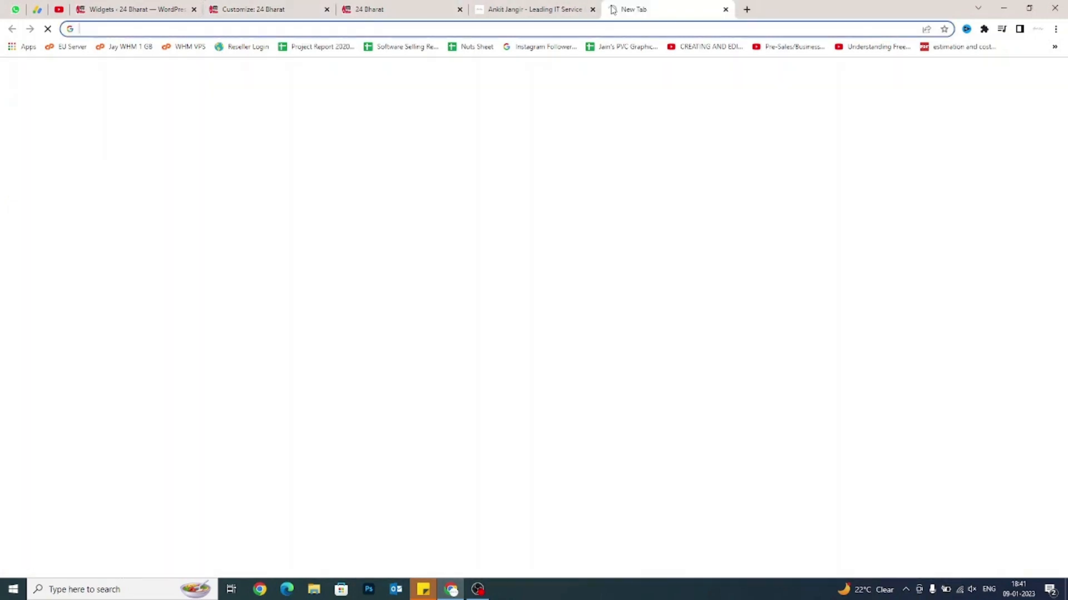
# Search Google for 'lorem ipsum' and copy the first paragraph from lipsum.com.
pyautogui.write('lore')
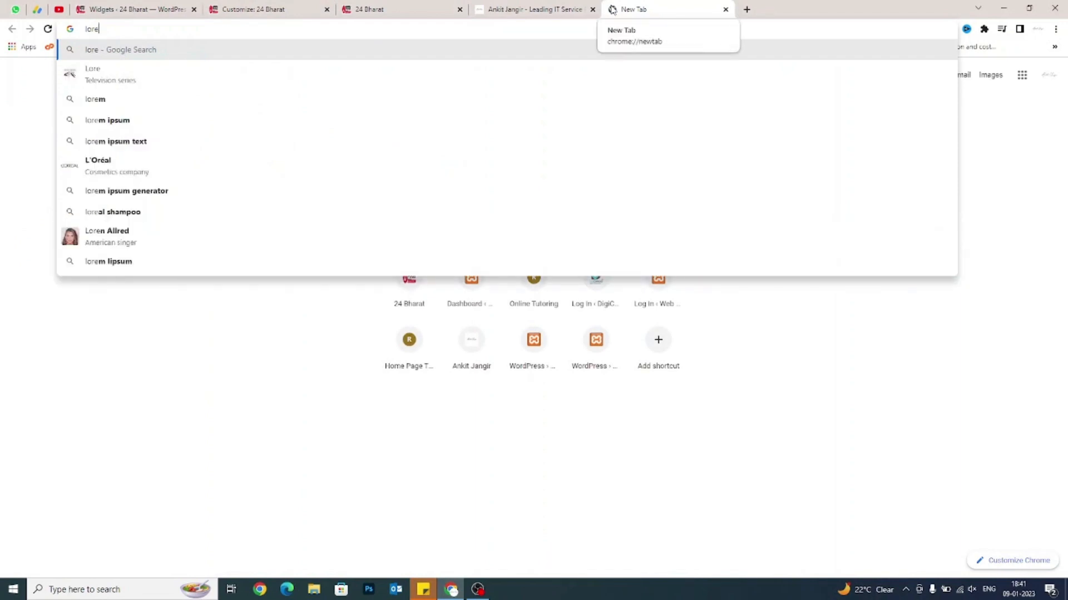
pyautogui.write('m')
pyautogui.press('Down')
pyautogui.press('Return')
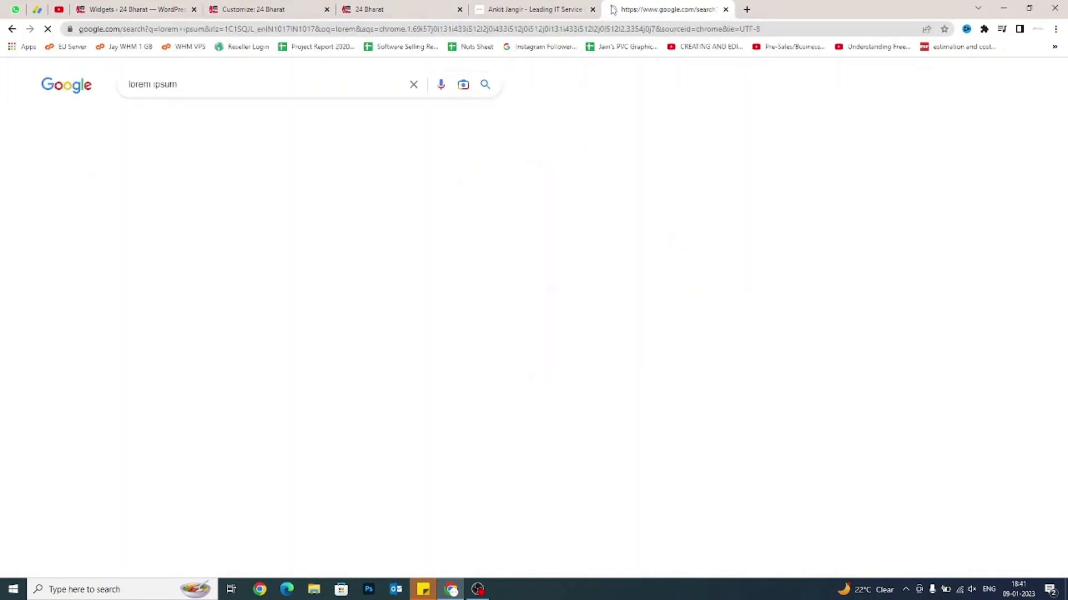
pyautogui.click(233, 181)
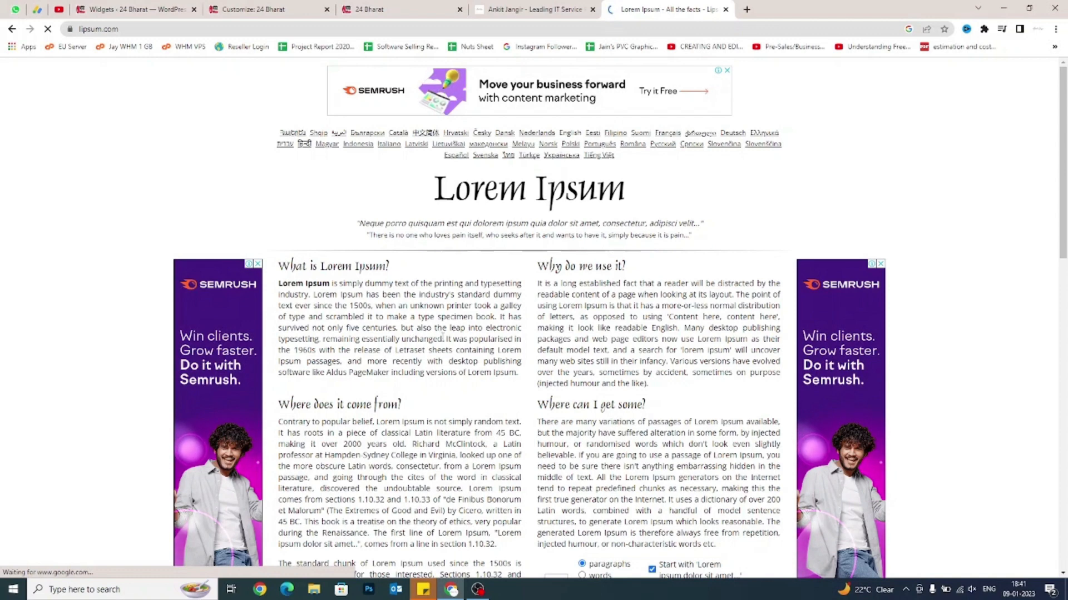
pyautogui.moveTo(447, 339); pyautogui.dragTo(278, 283)
pyautogui.hotkey('ctrl', 'c')
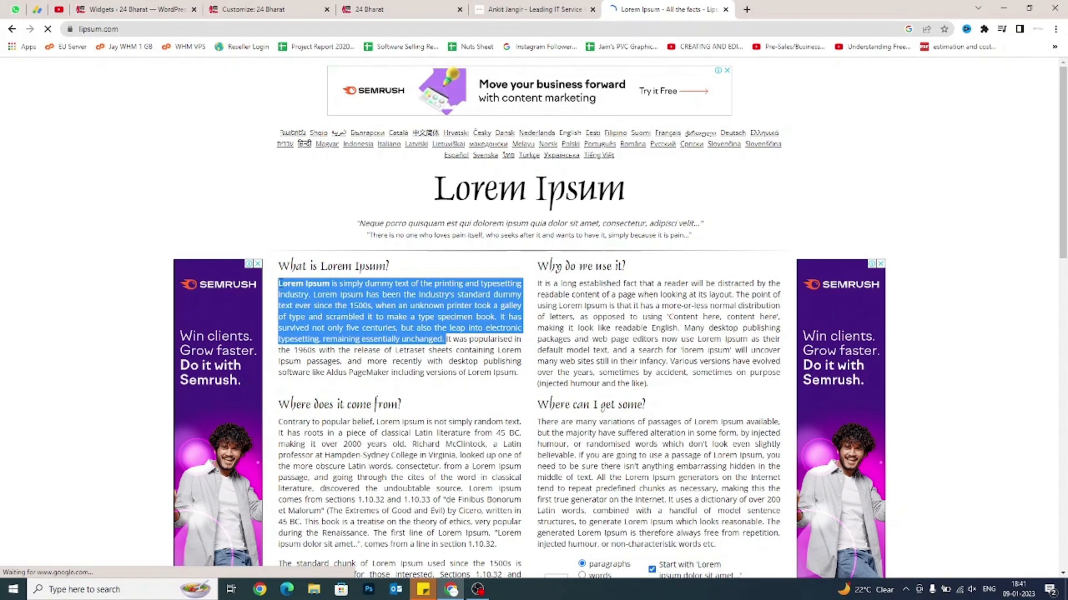
pyautogui.click(262, 9)
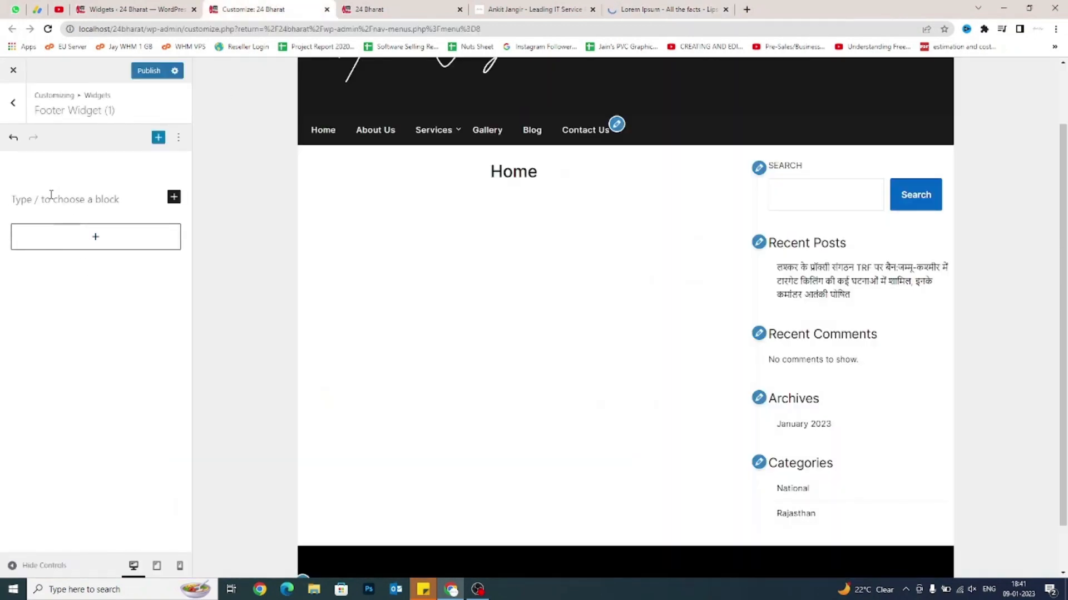
# Paste the Lorem Ipsum paragraph and place an 'About Us' heading above it.
pyautogui.hotkey('ctrl', 'v')
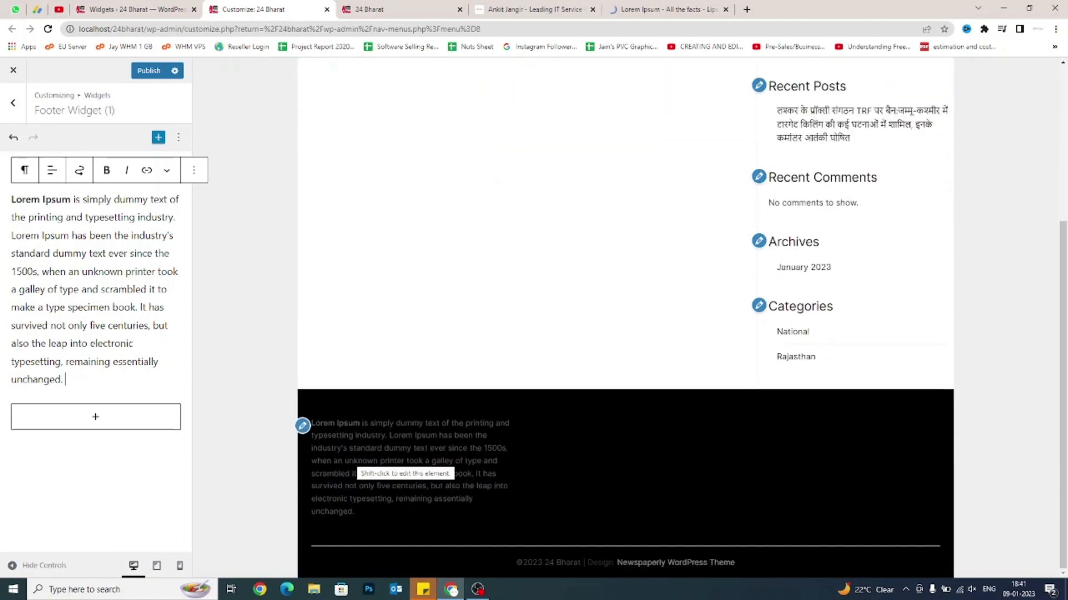
pyautogui.click(76, 481)
pyautogui.click(95, 426)
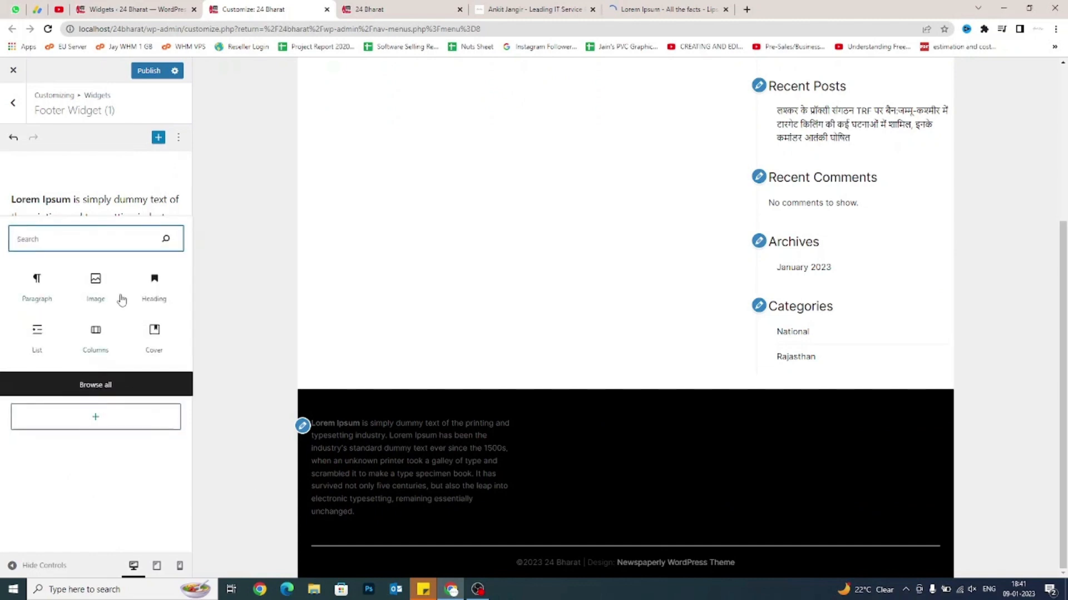
pyautogui.click(154, 287)
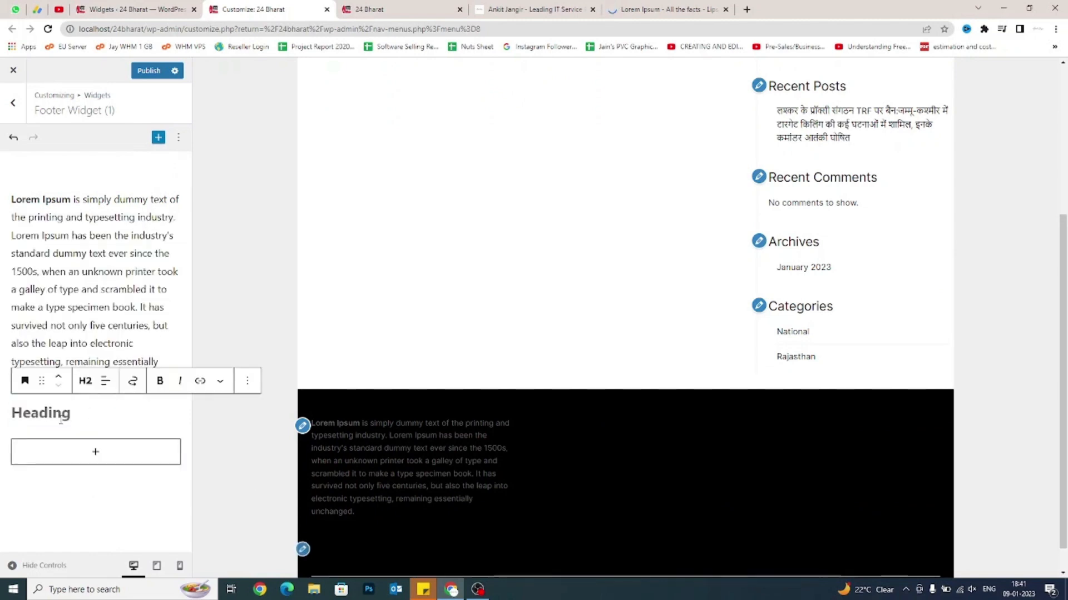
pyautogui.write('About Us')
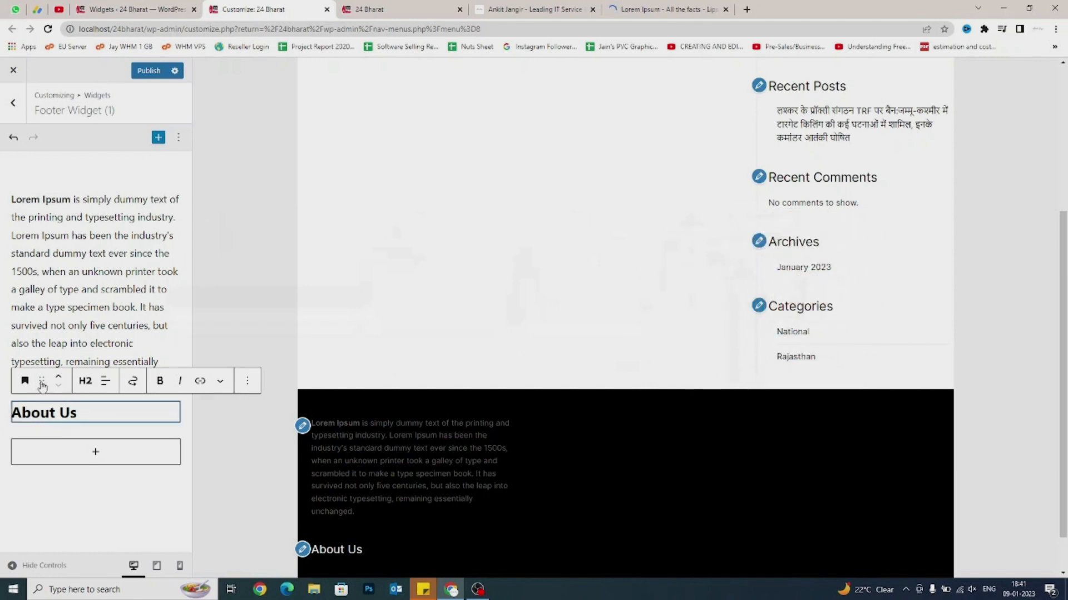
pyautogui.moveTo(43, 386); pyautogui.dragTo(56, 206)
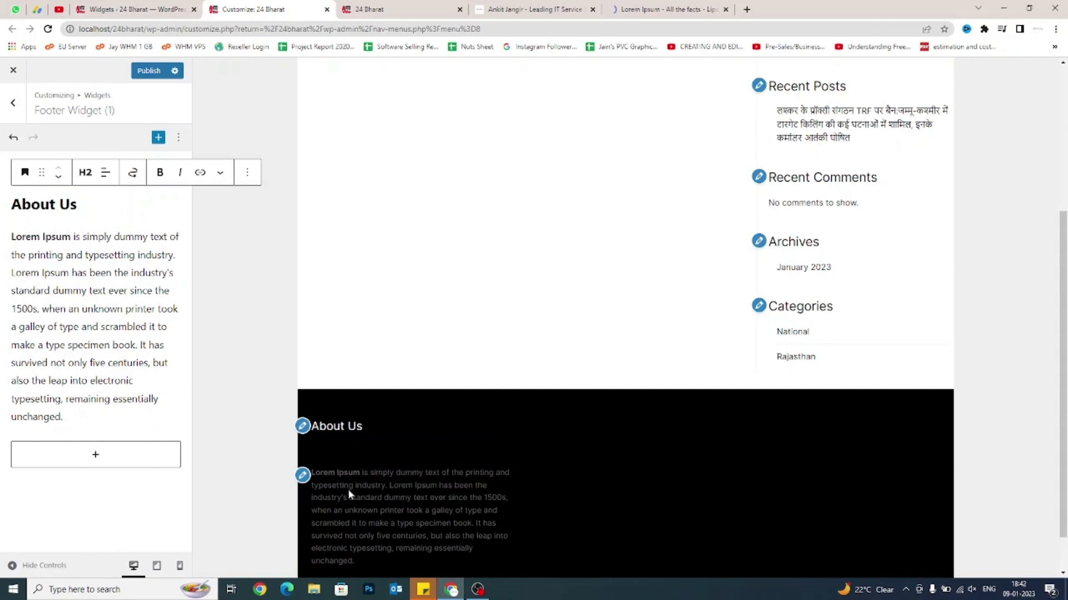
pyautogui.scroll(-1, 336, 439)
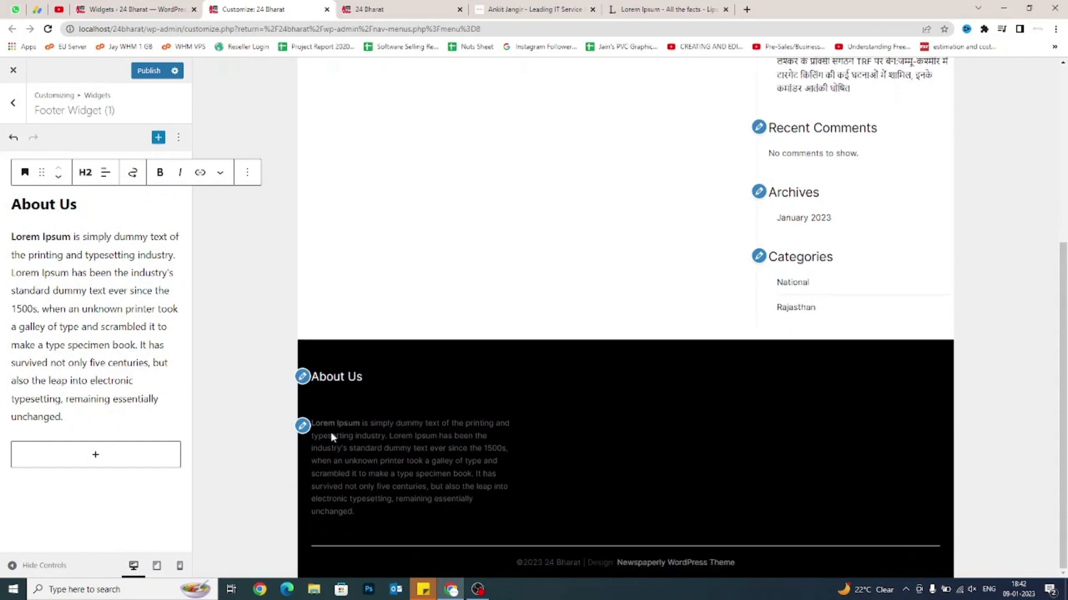
pyautogui.click(57, 247)
pyautogui.click(21, 119)
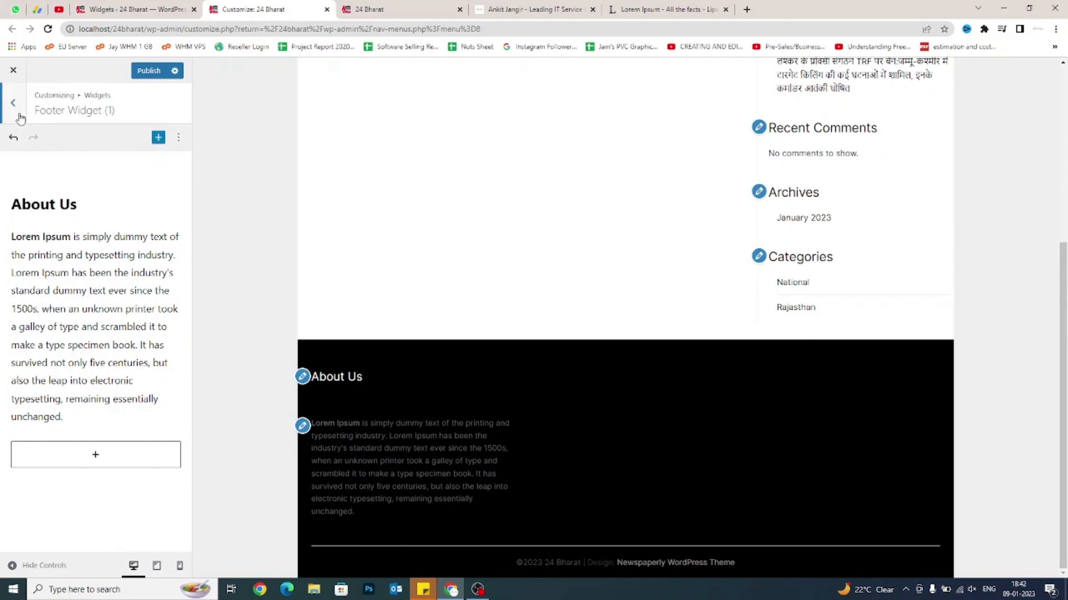
# Add a 'Quick Links' heading block to Footer Widget (2).
pyautogui.click(70, 217)
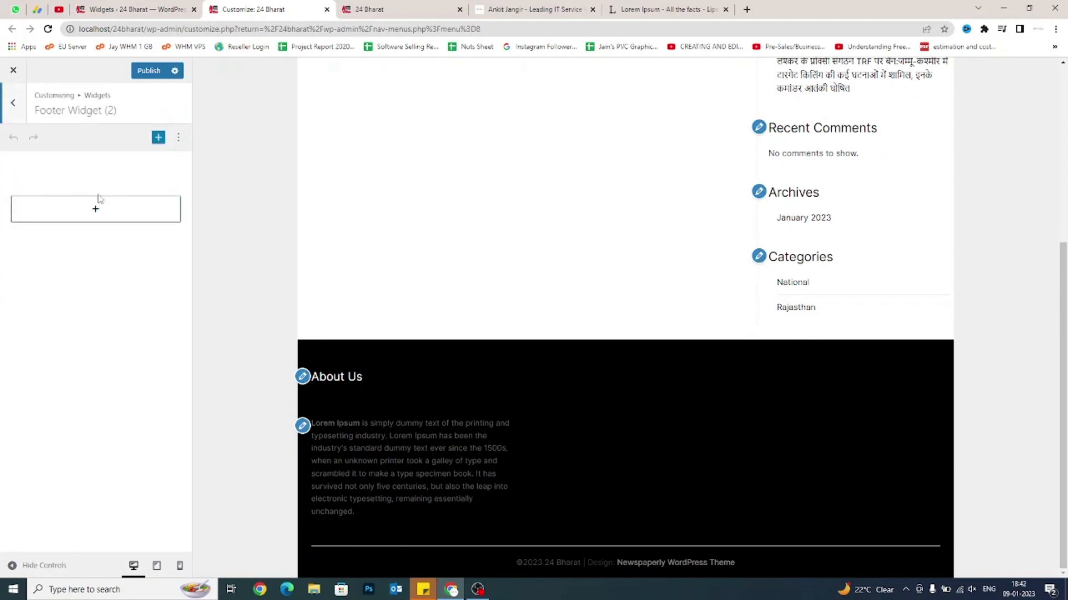
pyautogui.click(94, 209)
pyautogui.click(106, 308)
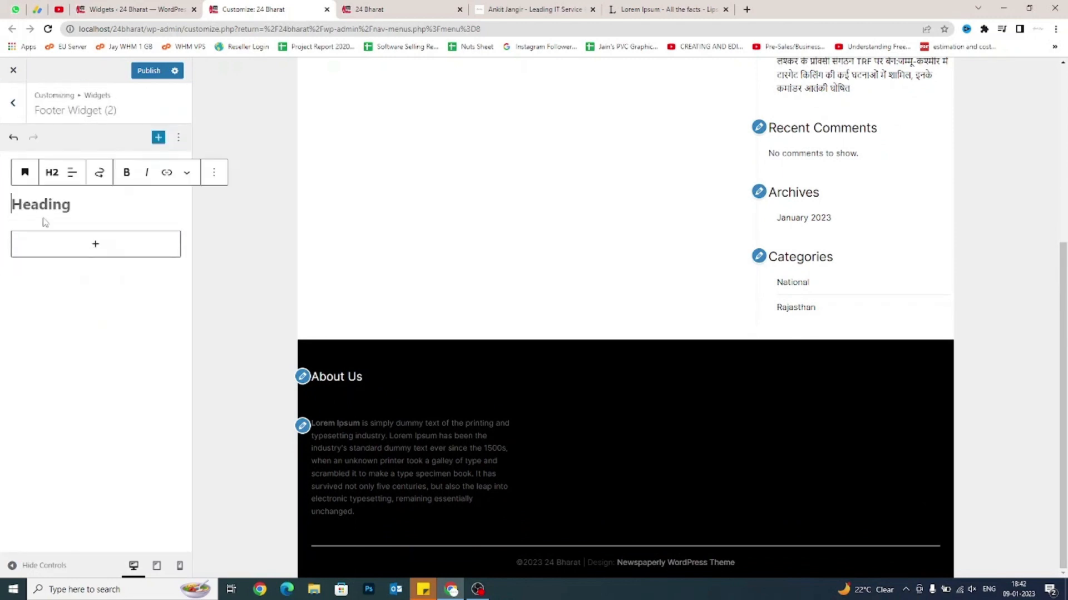
pyautogui.write('Quick ')
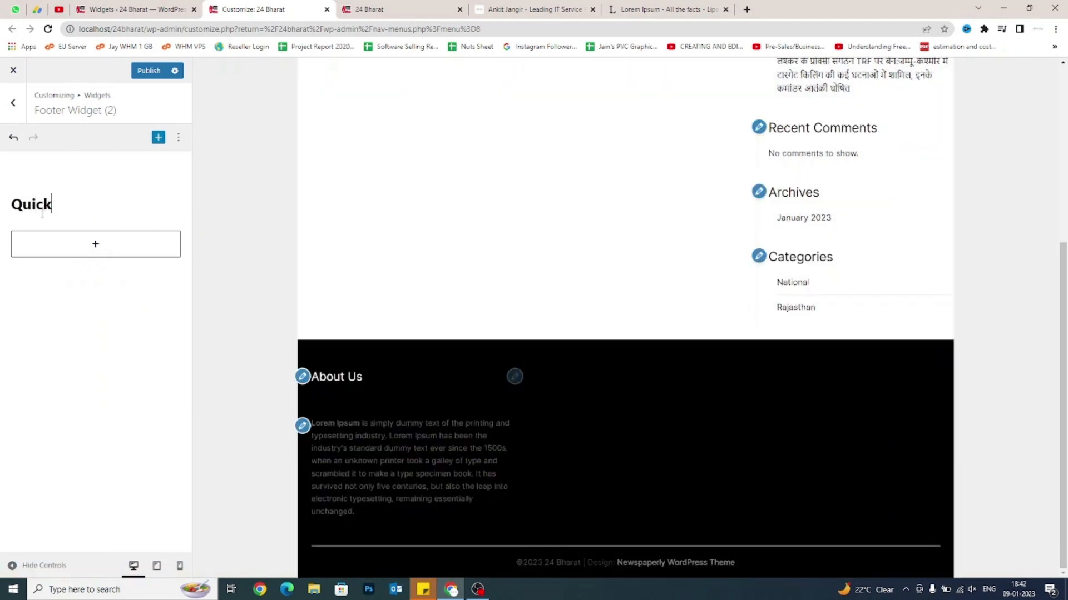
pyautogui.write('Links')
# Add a Navigation Menu block titled 'Quick Links' that displays Main Menu.
pyautogui.click(92, 245)
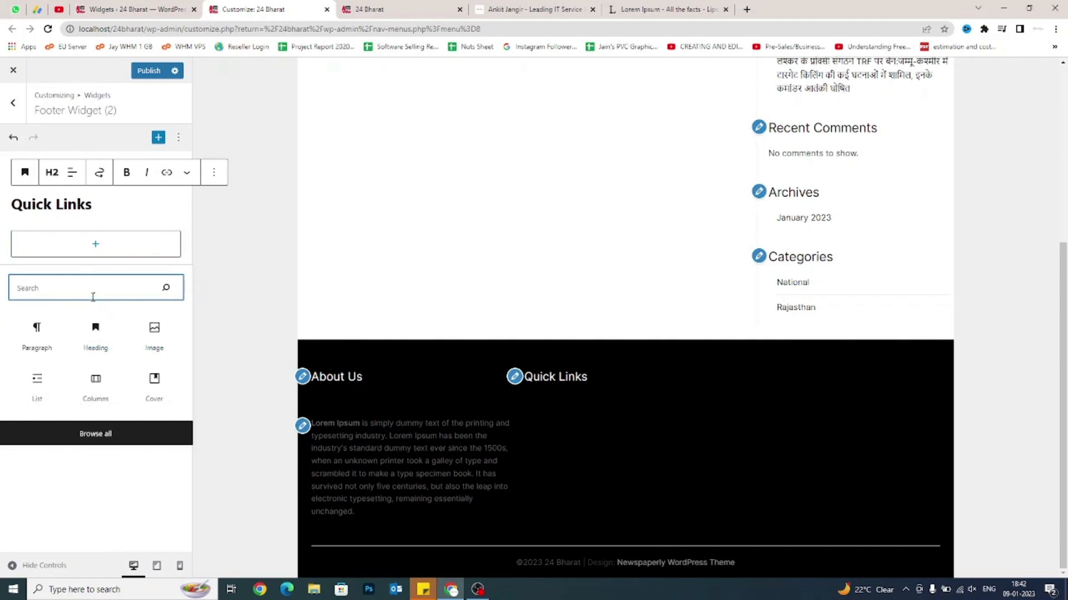
pyautogui.write('menu')
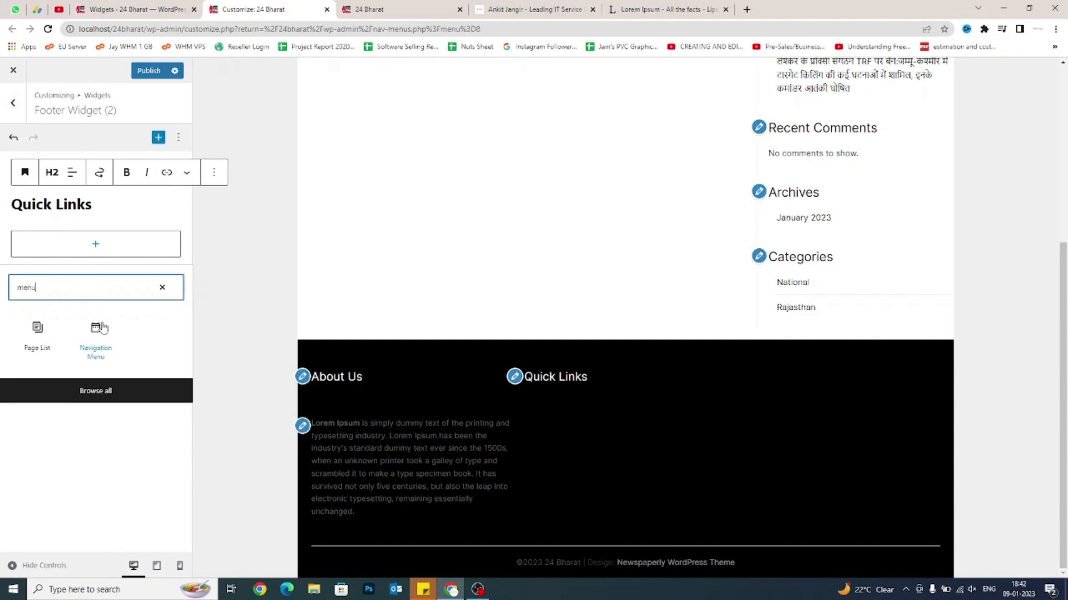
pyautogui.click(100, 344)
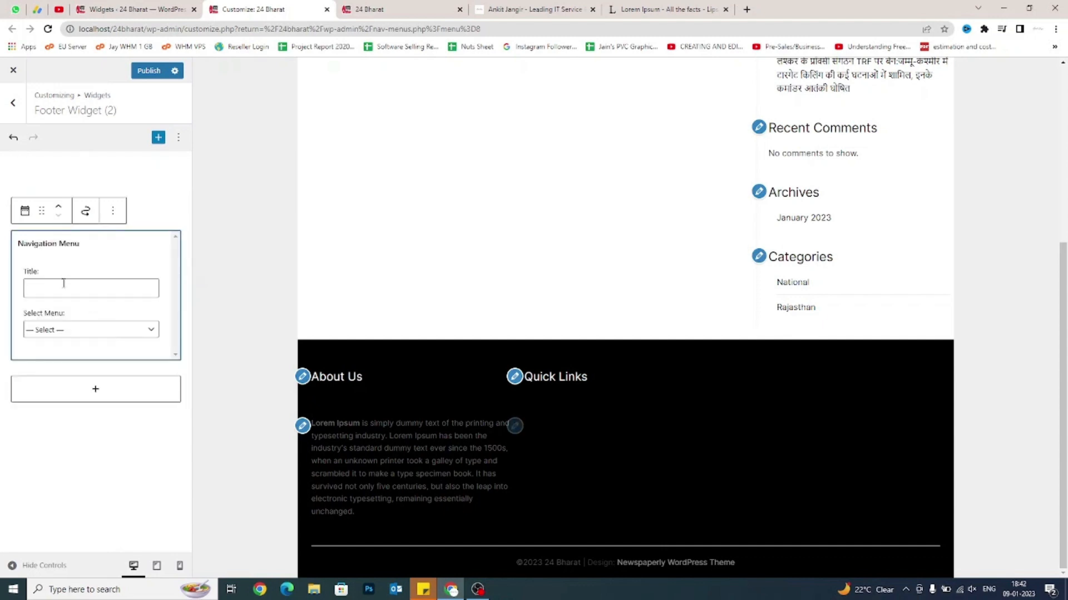
pyautogui.click(64, 288)
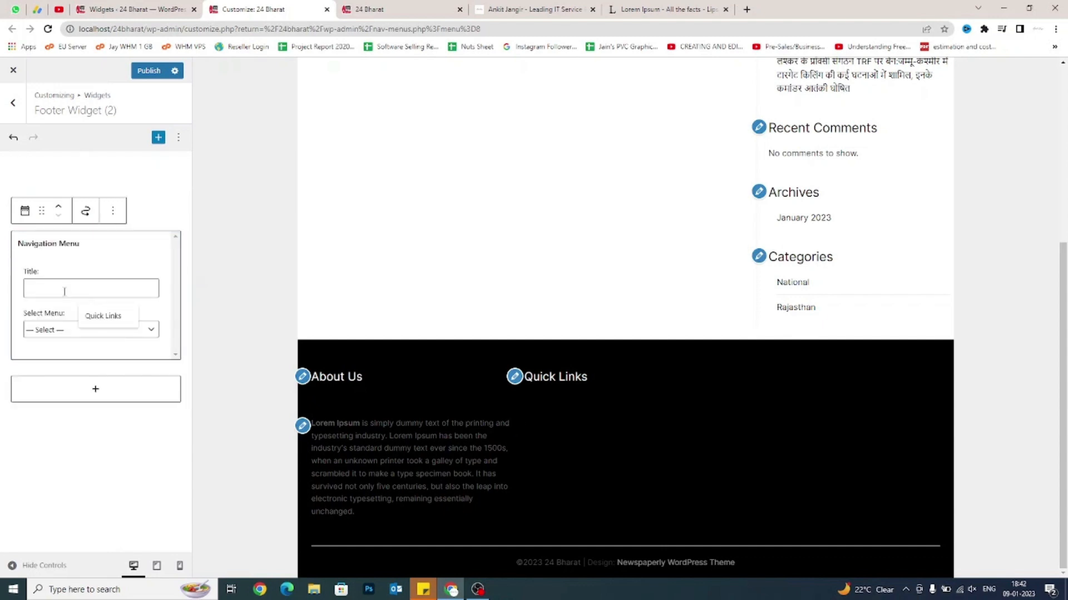
pyautogui.write('Qu')
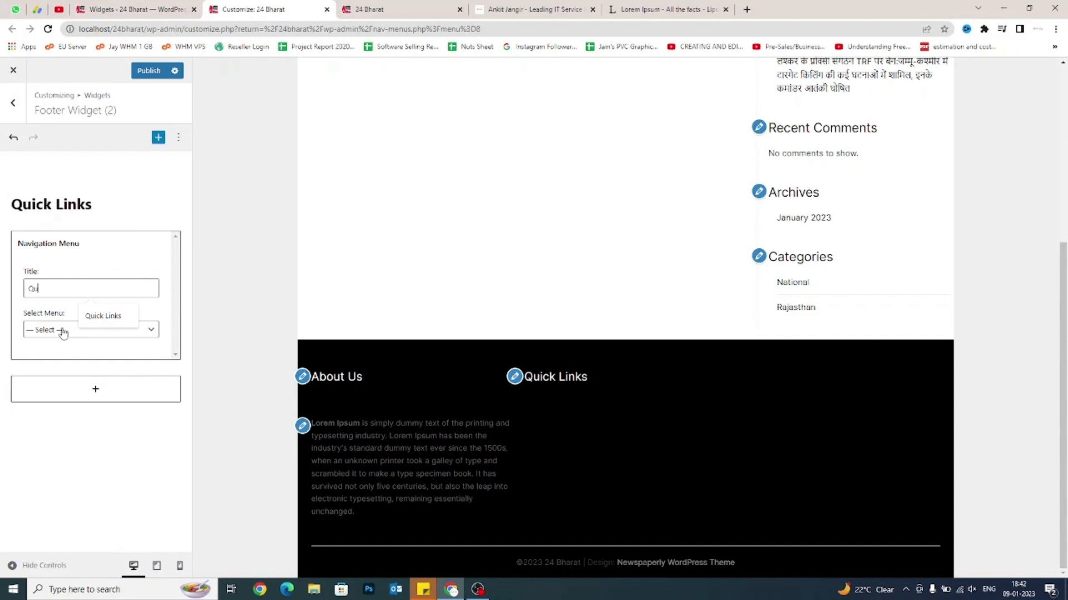
pyautogui.write('ick Links')
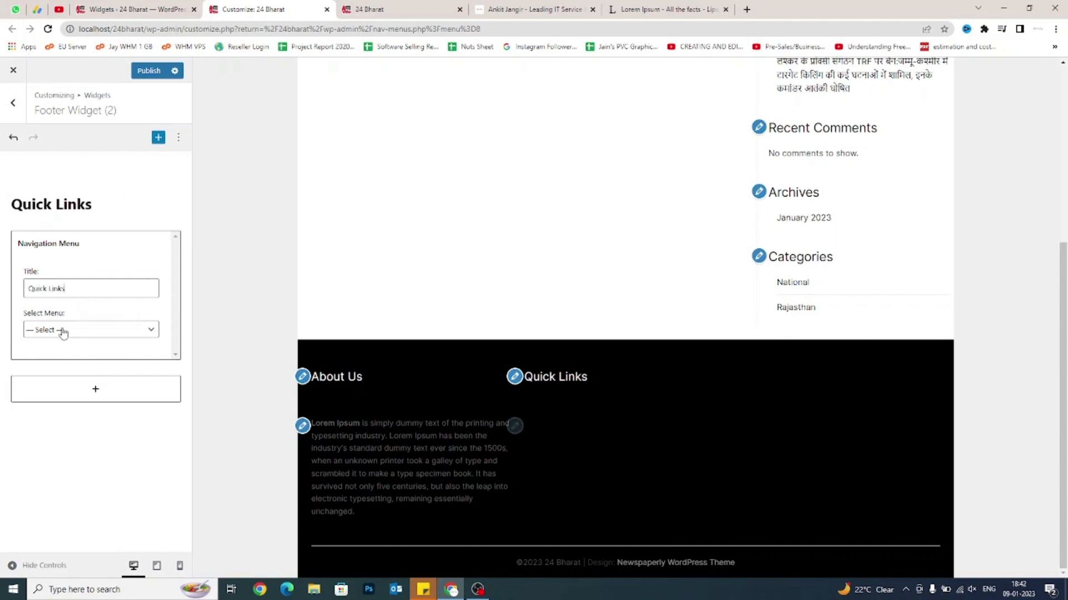
pyautogui.click(61, 330)
pyautogui.click(49, 355)
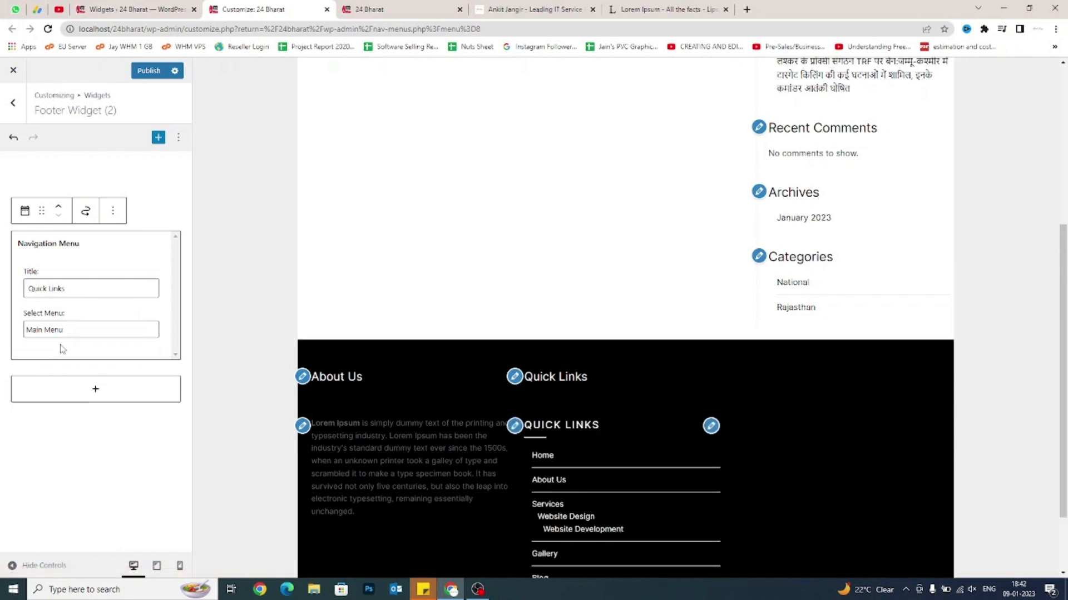
pyautogui.scroll(-2, 439, 401)
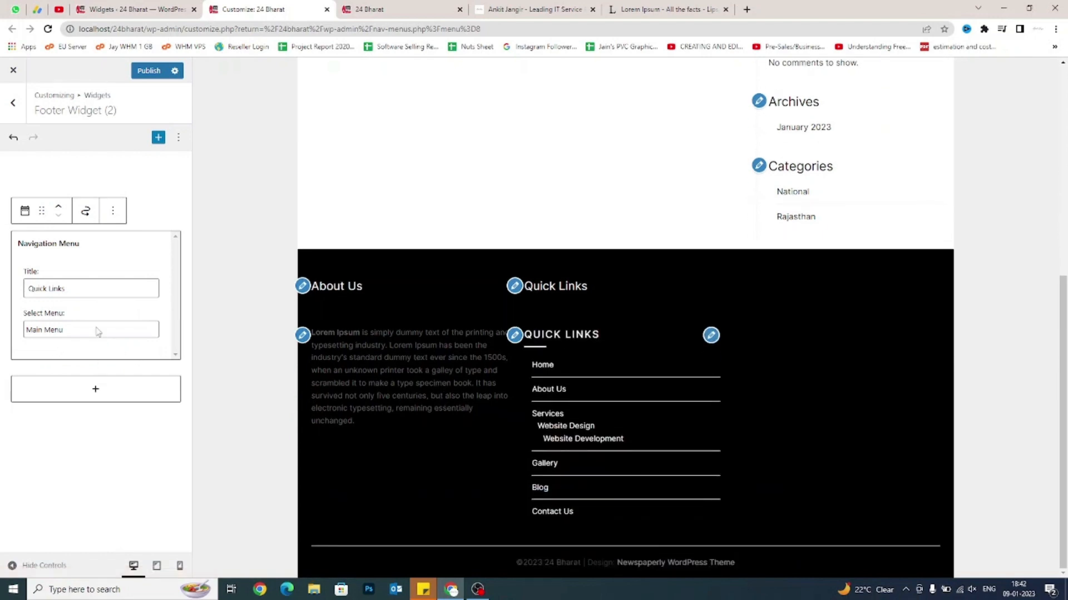
pyautogui.click(3, 337)
# Remove the duplicate 'Quick Links' heading block and return to the widget areas.
pyautogui.click(79, 207)
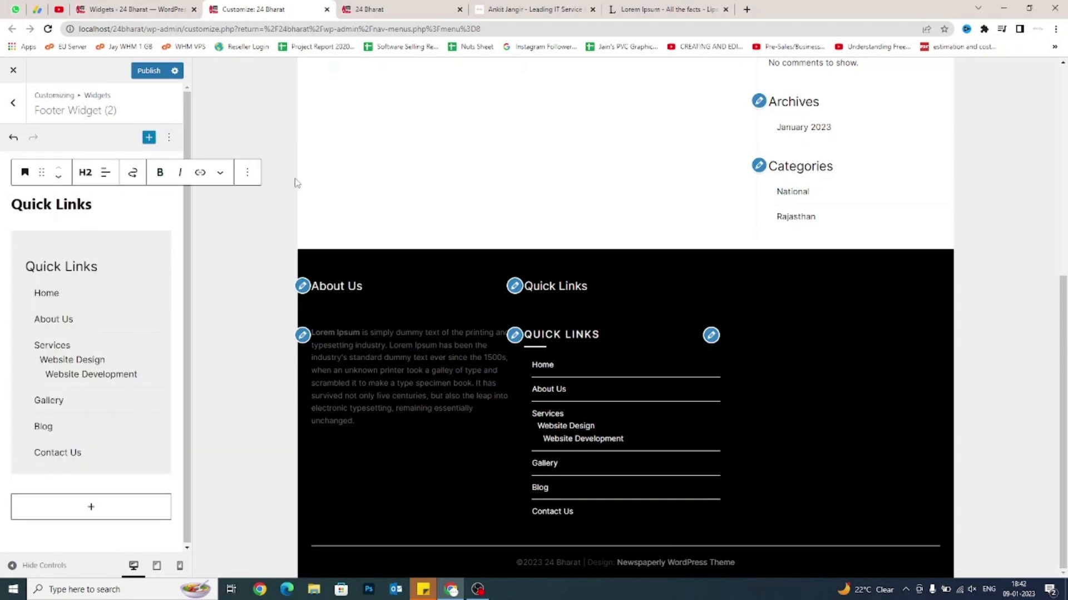
pyautogui.click(248, 174)
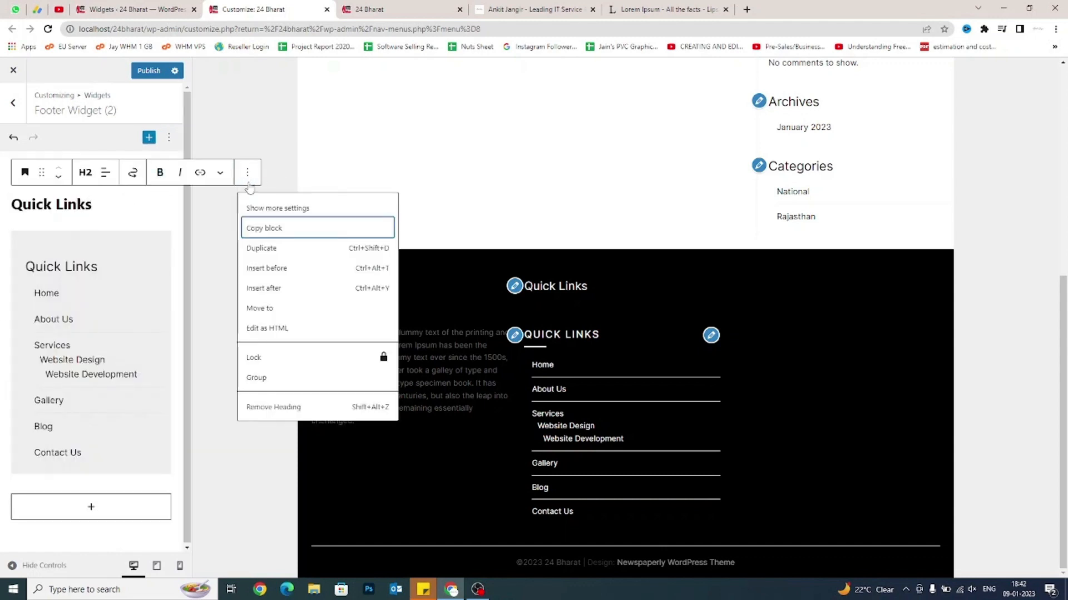
pyautogui.click(282, 409)
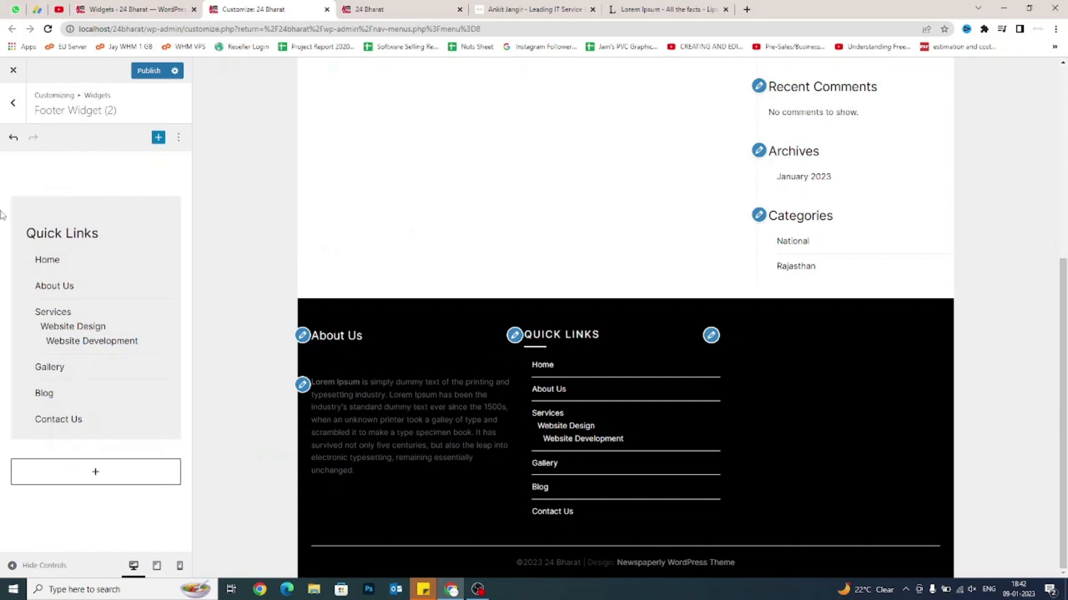
pyautogui.click(17, 114)
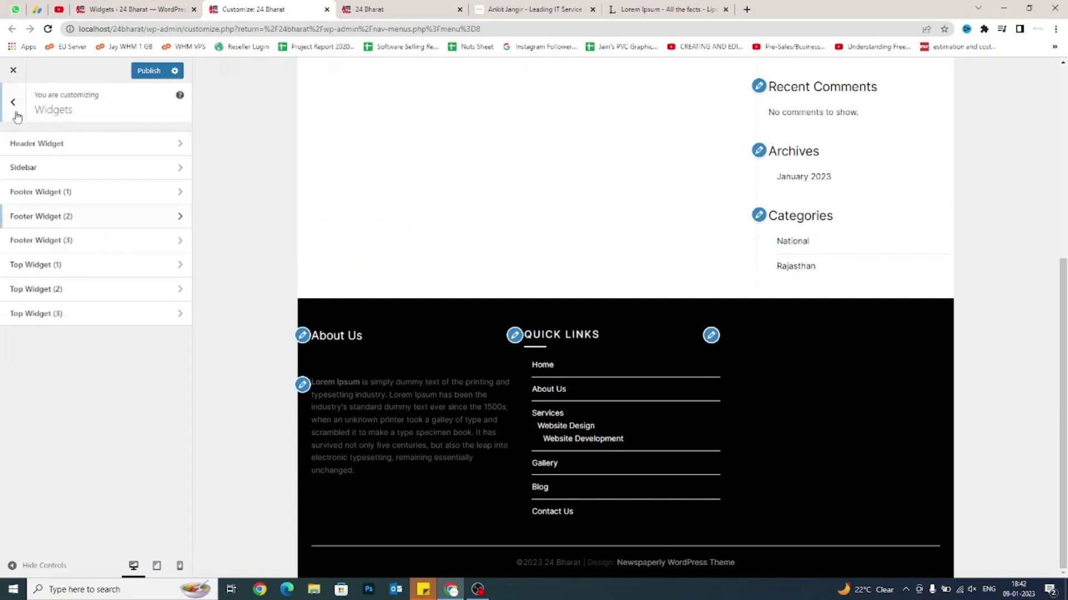
# Add a 'Contact Info' heading block to Footer Widget (3).
pyautogui.click(67, 240)
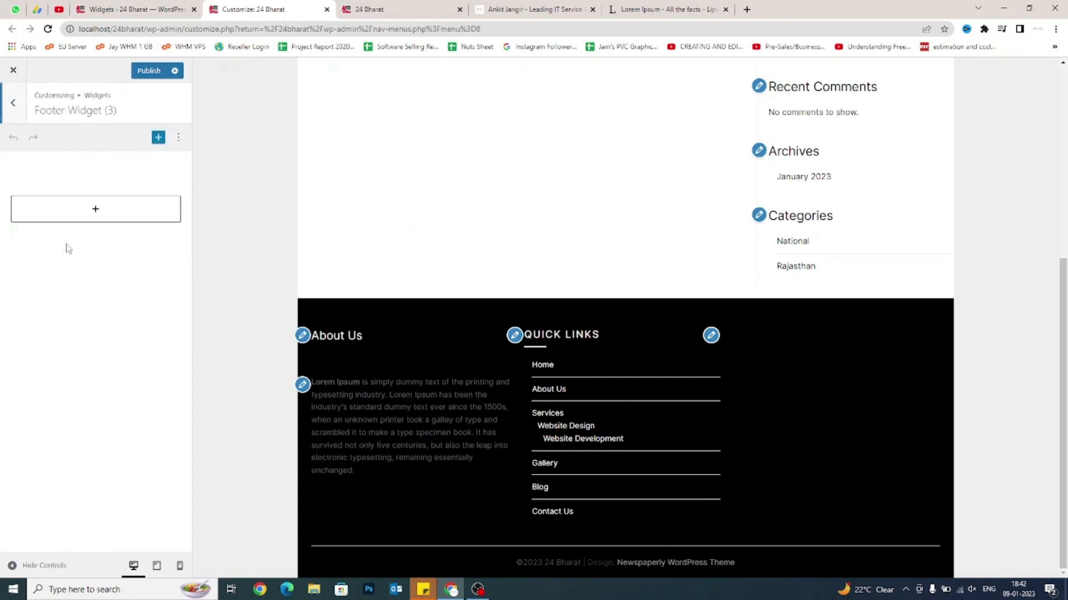
pyautogui.click(114, 216)
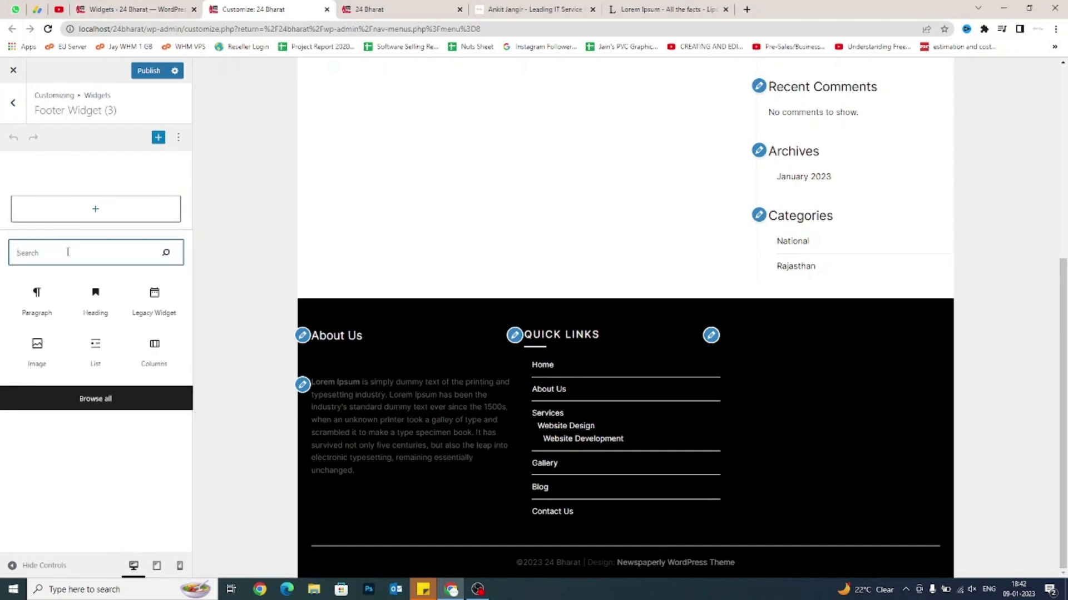
pyautogui.click(96, 295)
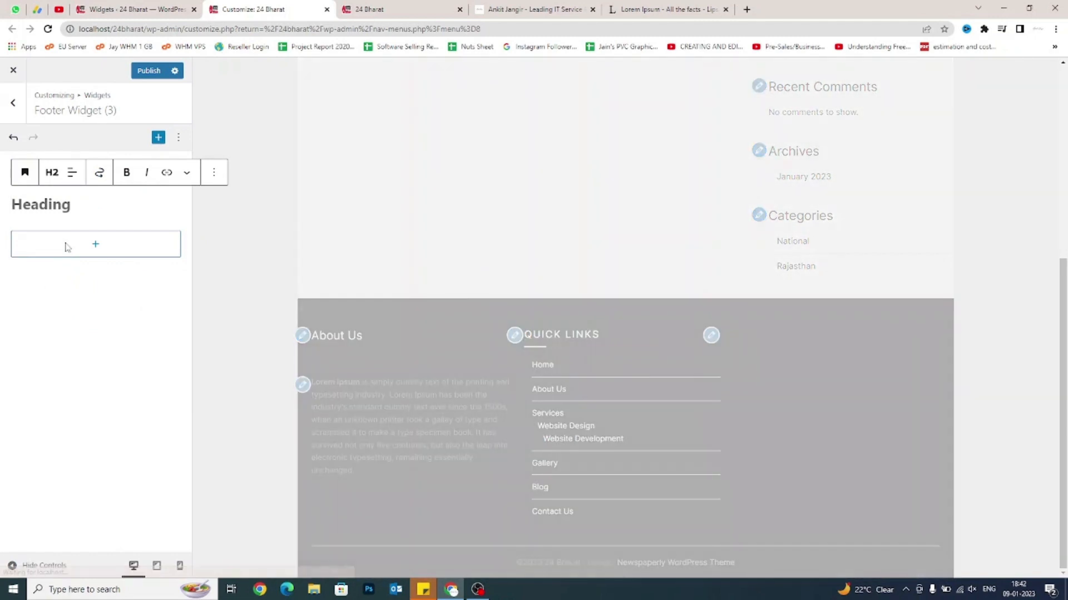
pyautogui.write('Contact Info')
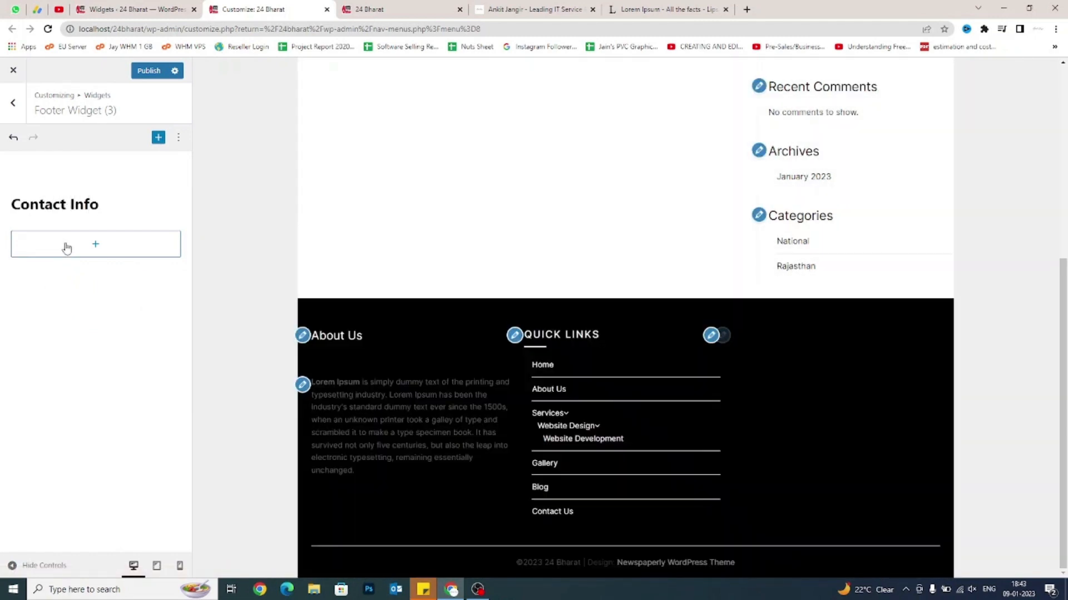
# Add a list under Contact Info with the phone number and e-mail address as two items.
pyautogui.click(67, 247)
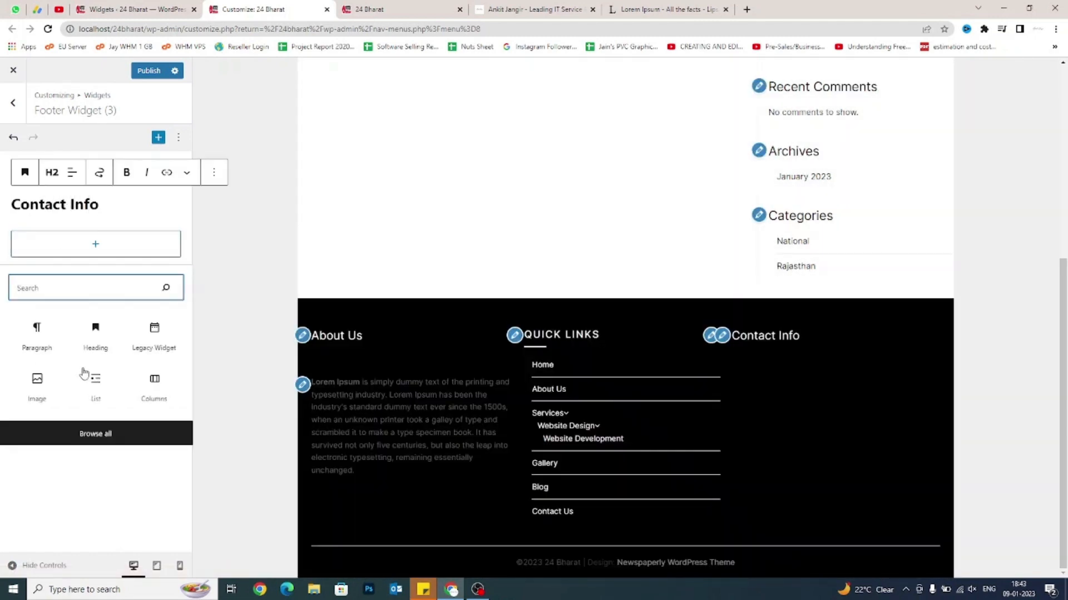
pyautogui.click(95, 389)
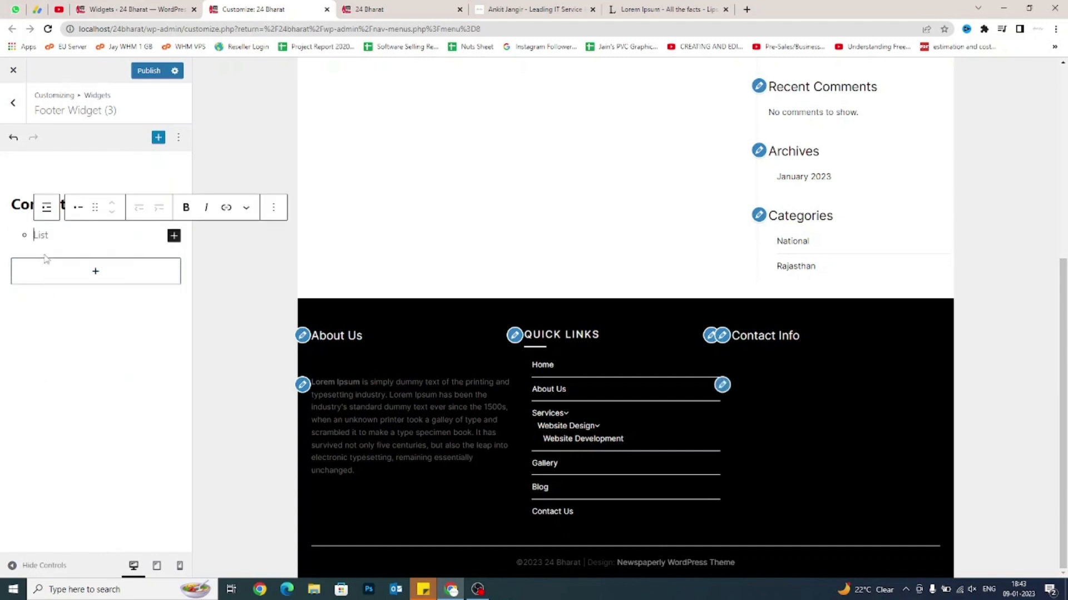
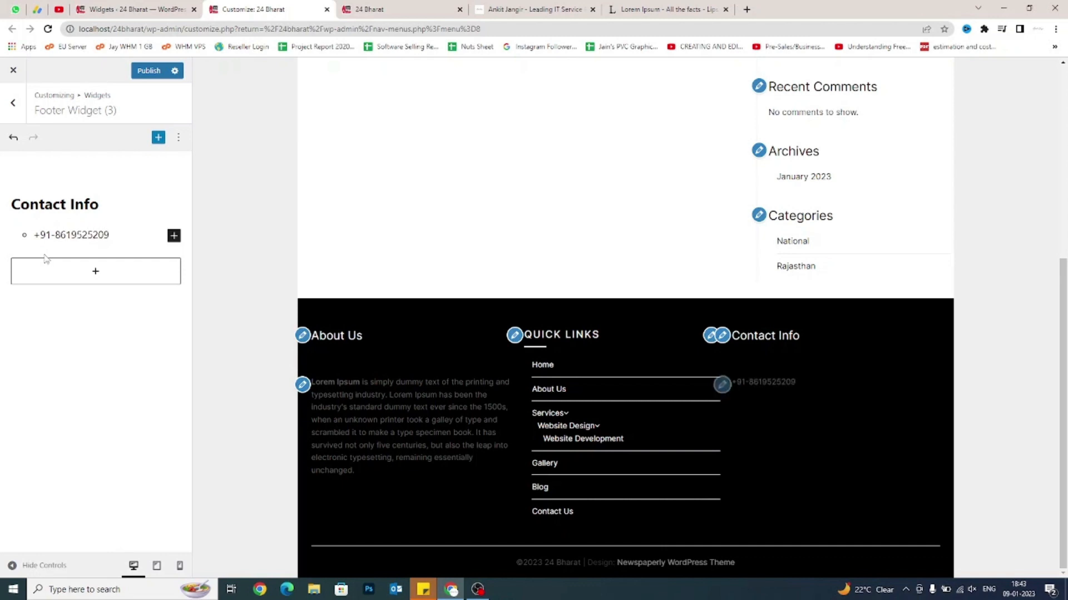
pyautogui.press('Return')
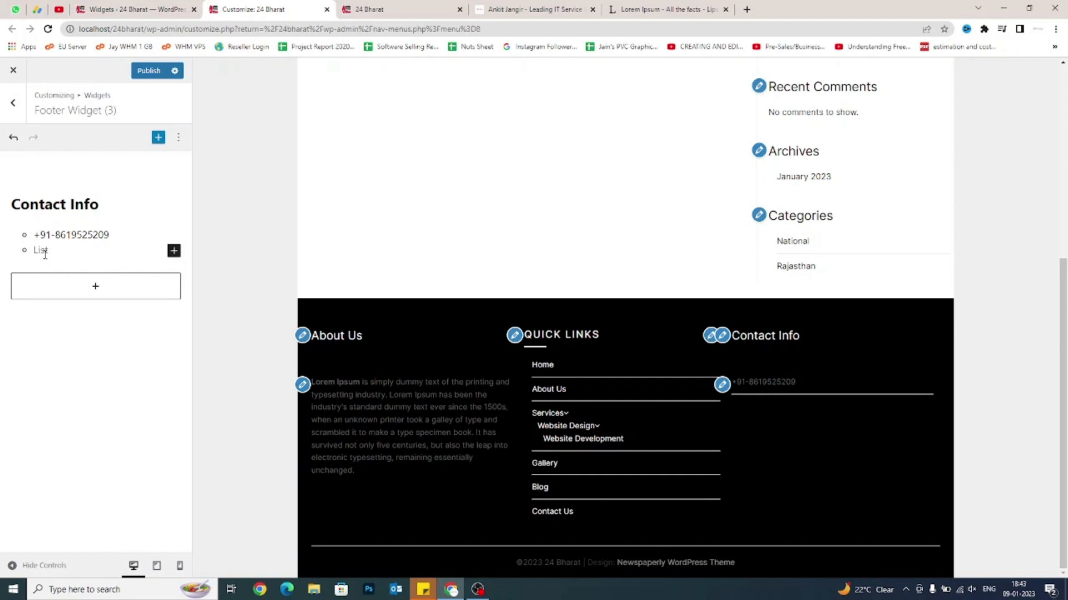
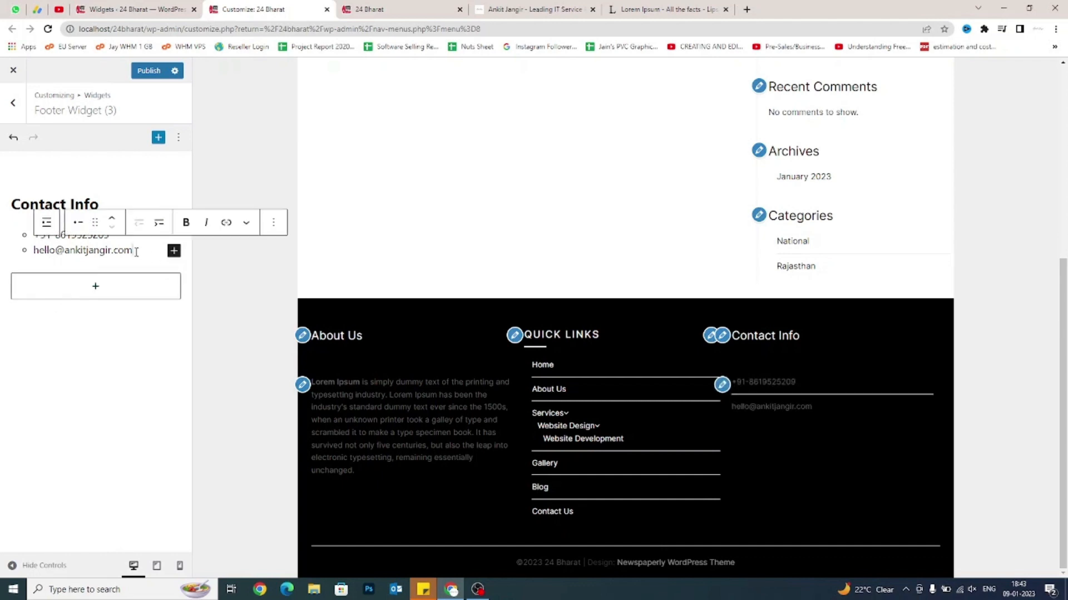
pyautogui.moveTo(136, 252); pyautogui.dragTo(34, 250)
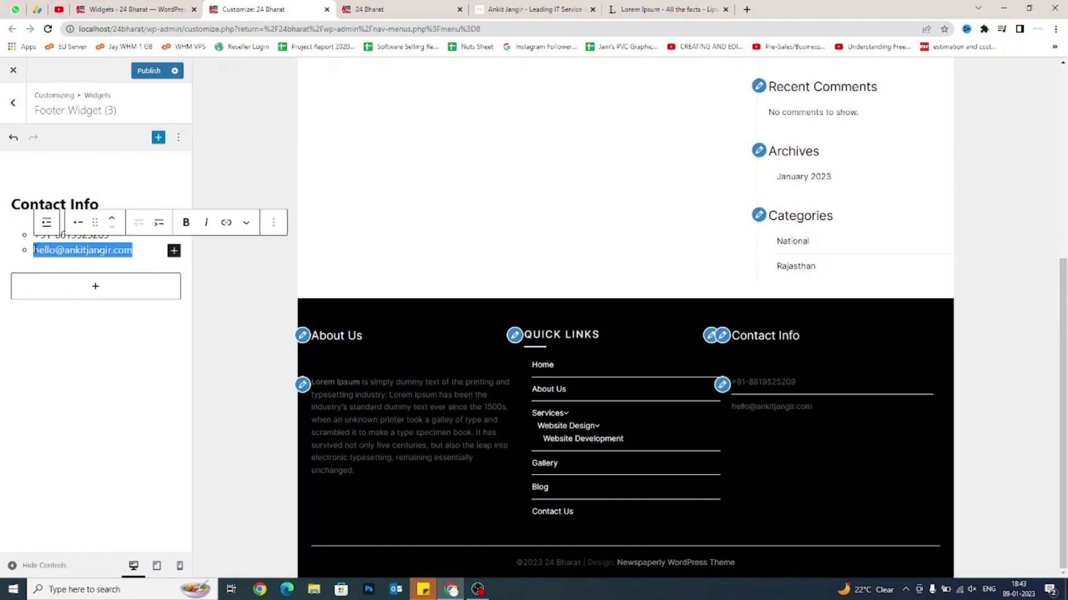
# Turn the e-mail address into a mail link and the phone number into a tel: link.
pyautogui.click(226, 222)
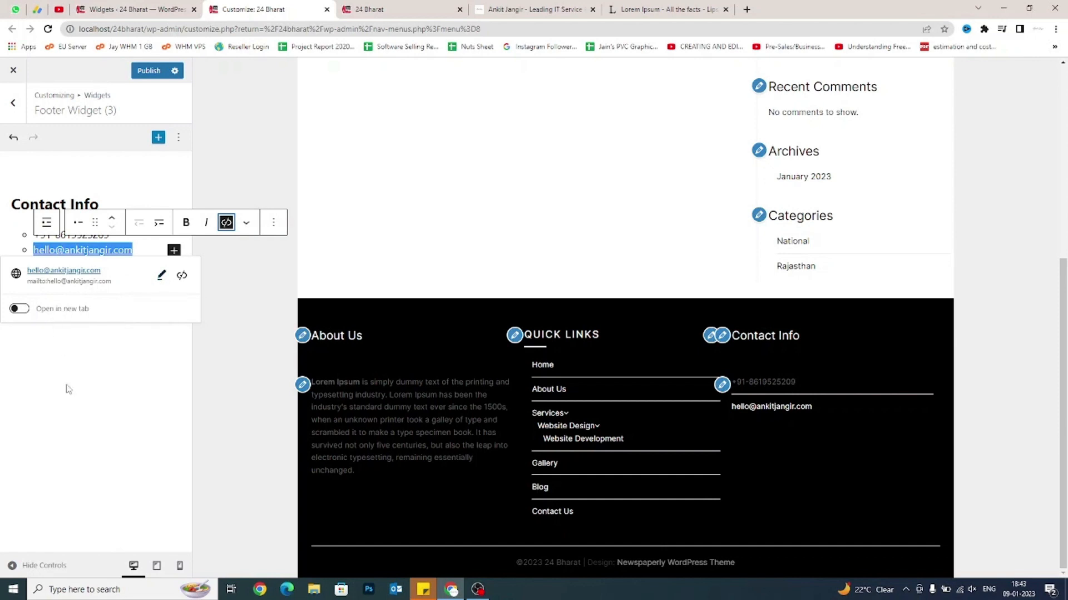
pyautogui.click(66, 401)
pyautogui.moveTo(116, 235); pyautogui.dragTo(35, 239)
pyautogui.hotkey('ctrl', 'c')
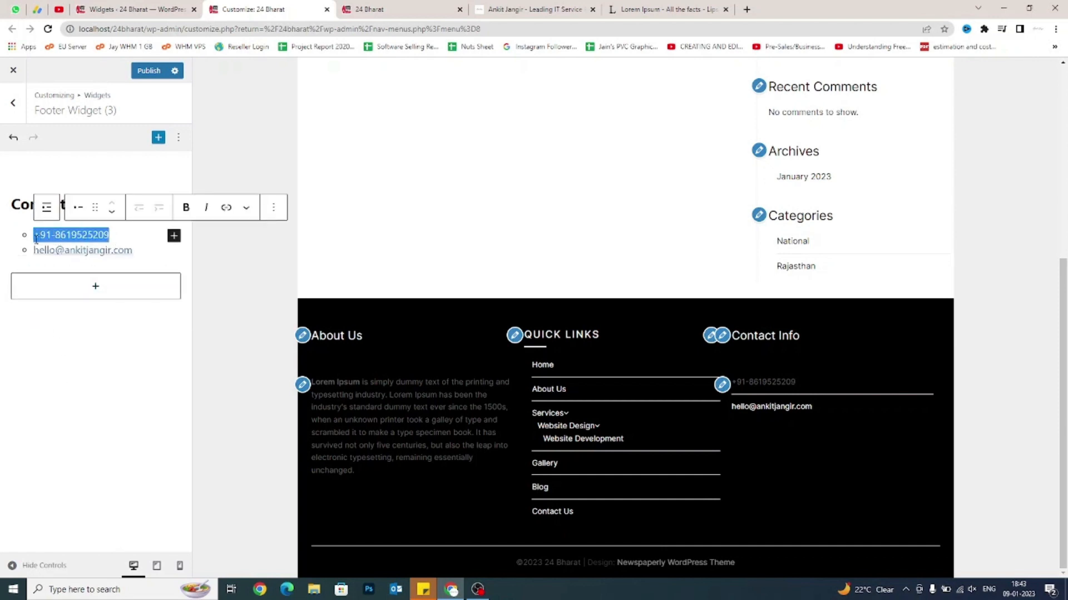
pyautogui.click(226, 208)
pyautogui.write('tel')
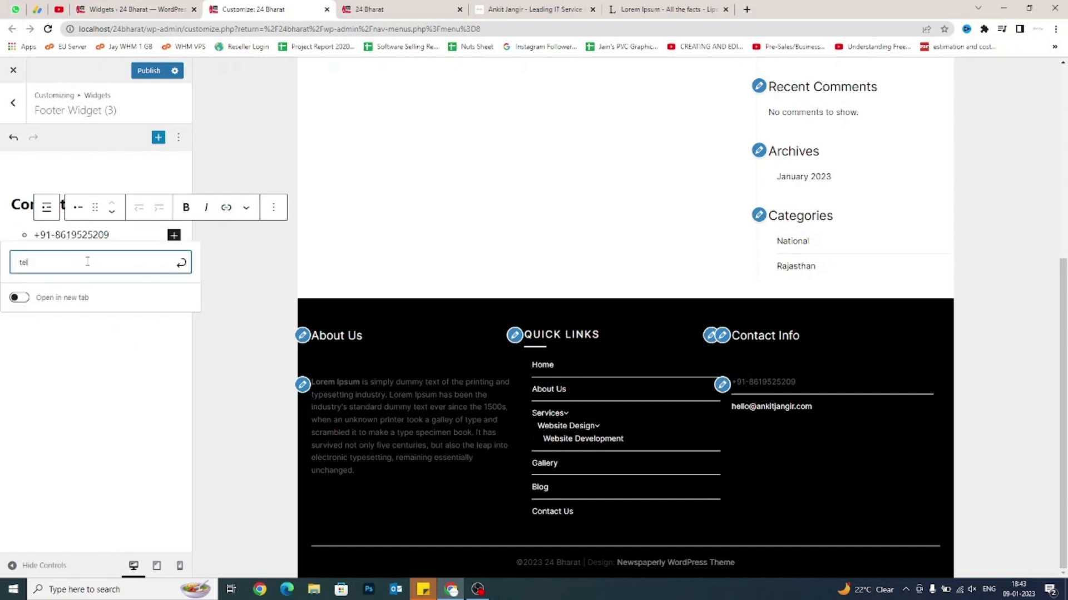
pyautogui.write(':')
pyautogui.hotkey('ctrl', 'v')
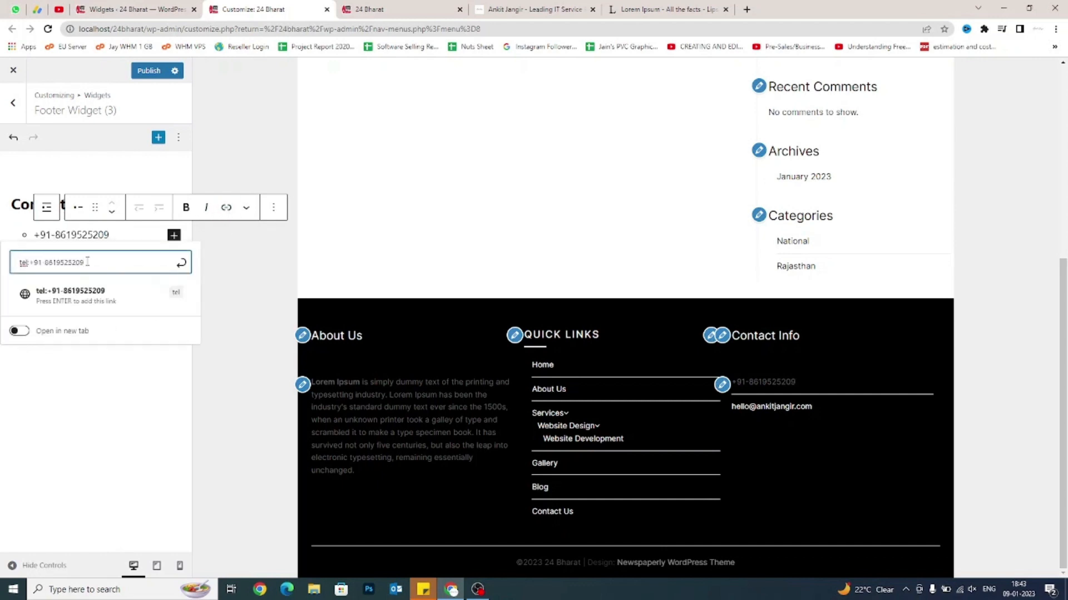
pyautogui.click(182, 263)
# Publish the footer widget changes and return to the widget areas list.
pyautogui.click(92, 423)
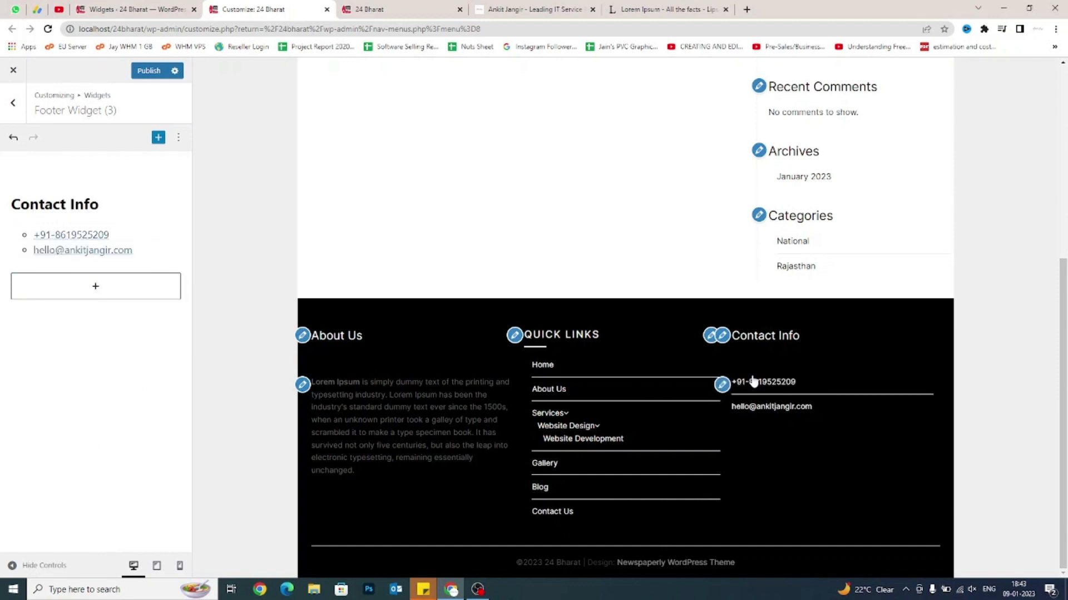
pyautogui.click(149, 70)
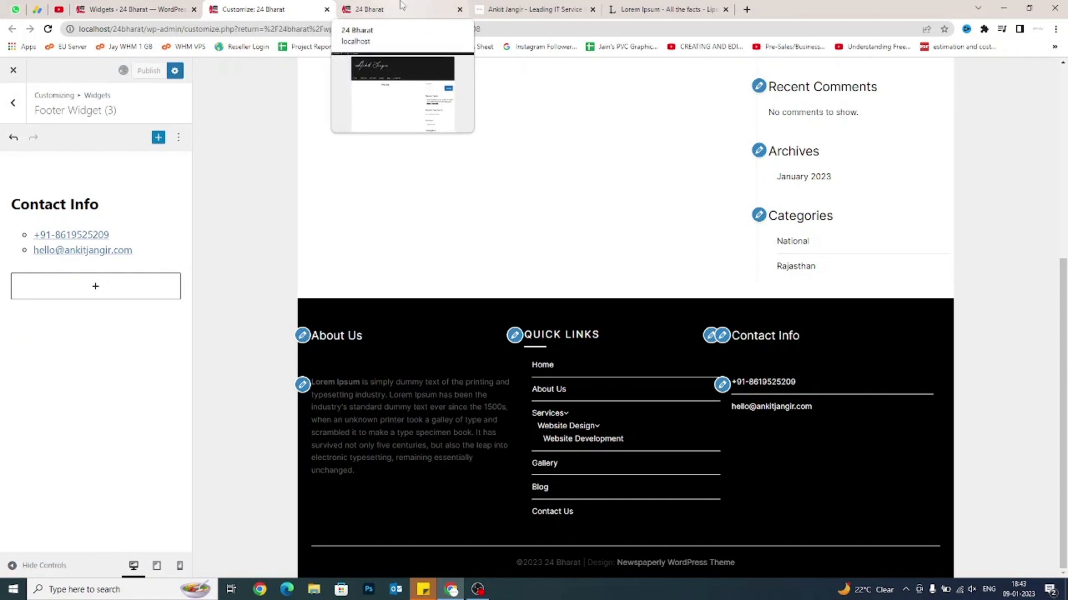
pyautogui.click(13, 103)
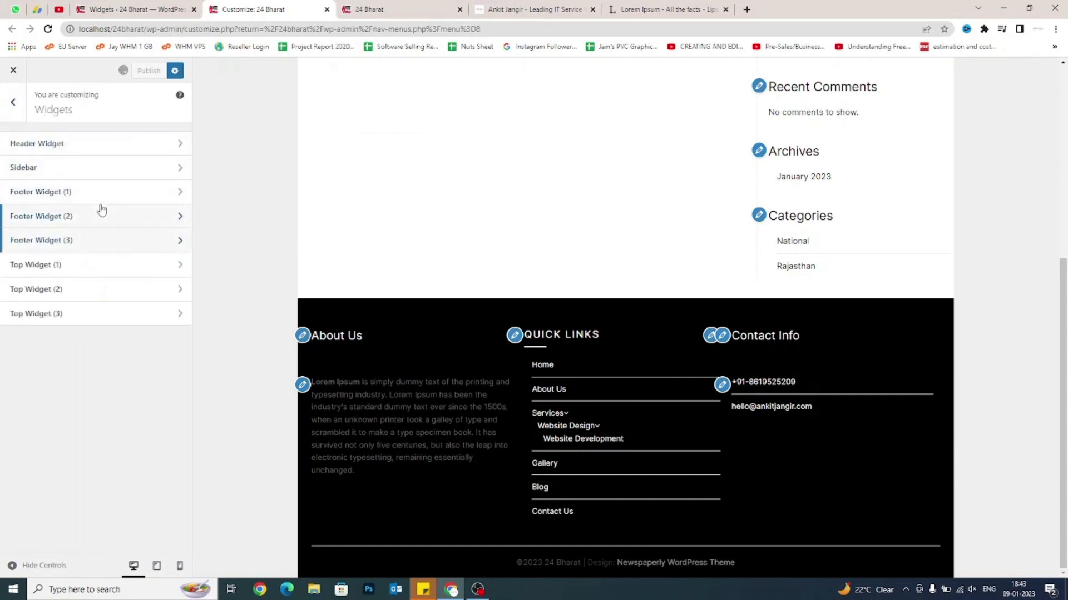
pyautogui.click(374, 6)
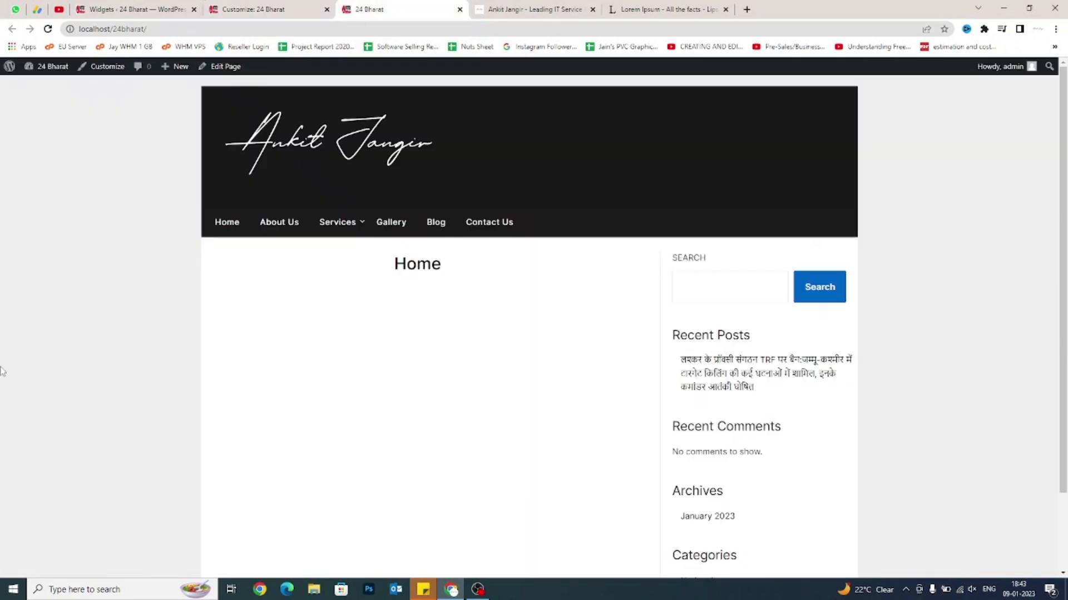
pyautogui.rightClick(30, 295)
pyautogui.click(48, 329)
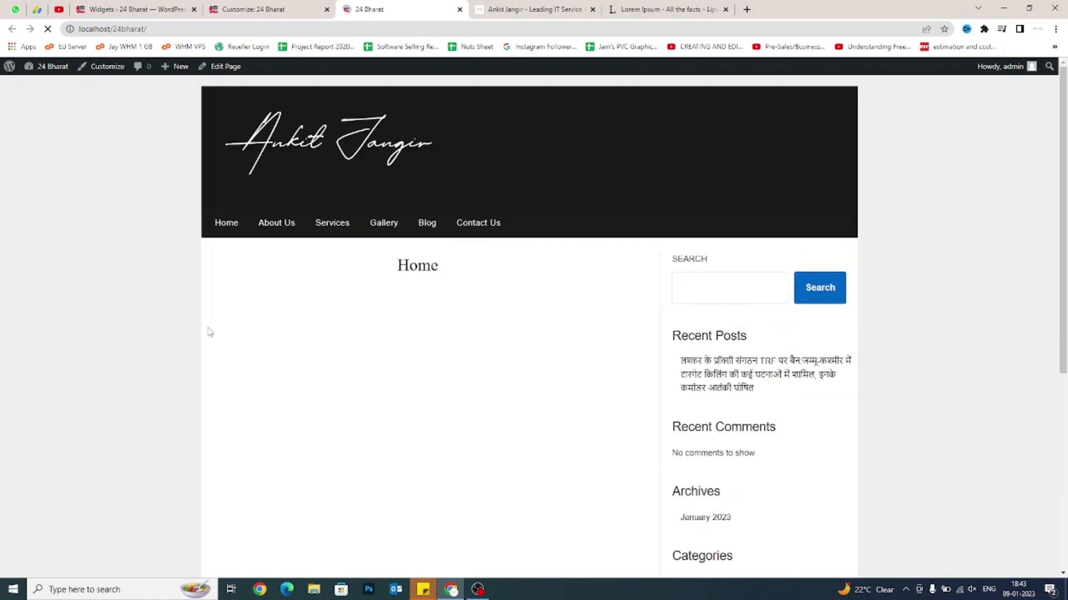
pyautogui.scroll(-5, 209, 328)
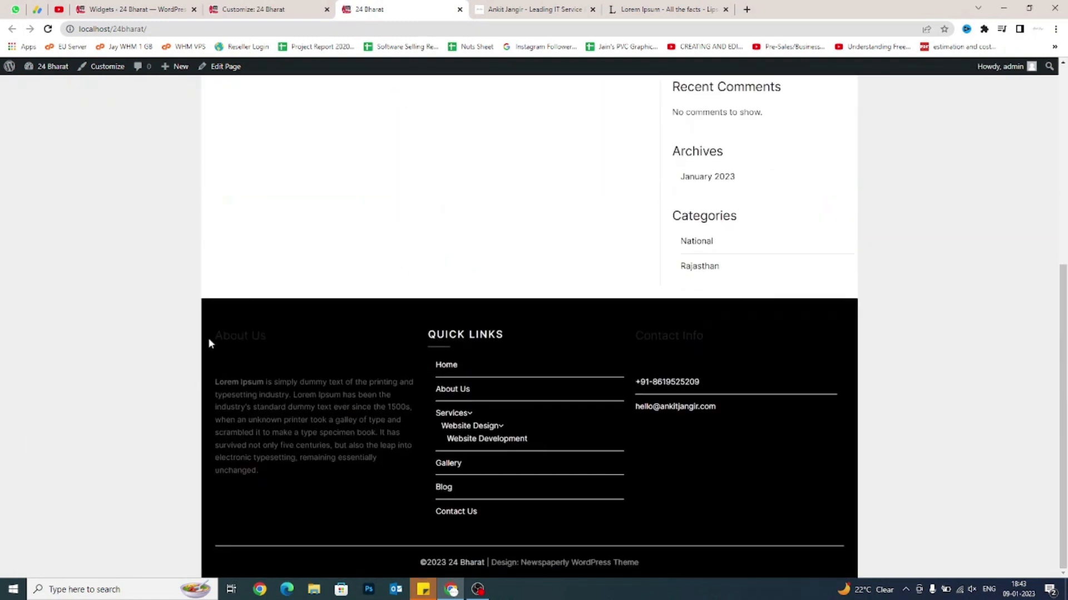
pyautogui.click(232, 354)
pyautogui.moveTo(212, 335); pyautogui.dragTo(311, 345)
pyautogui.click(311, 345)
pyautogui.moveTo(215, 336); pyautogui.dragTo(251, 335)
pyautogui.click(230, 452)
pyautogui.moveTo(429, 334); pyautogui.dragTo(706, 422)
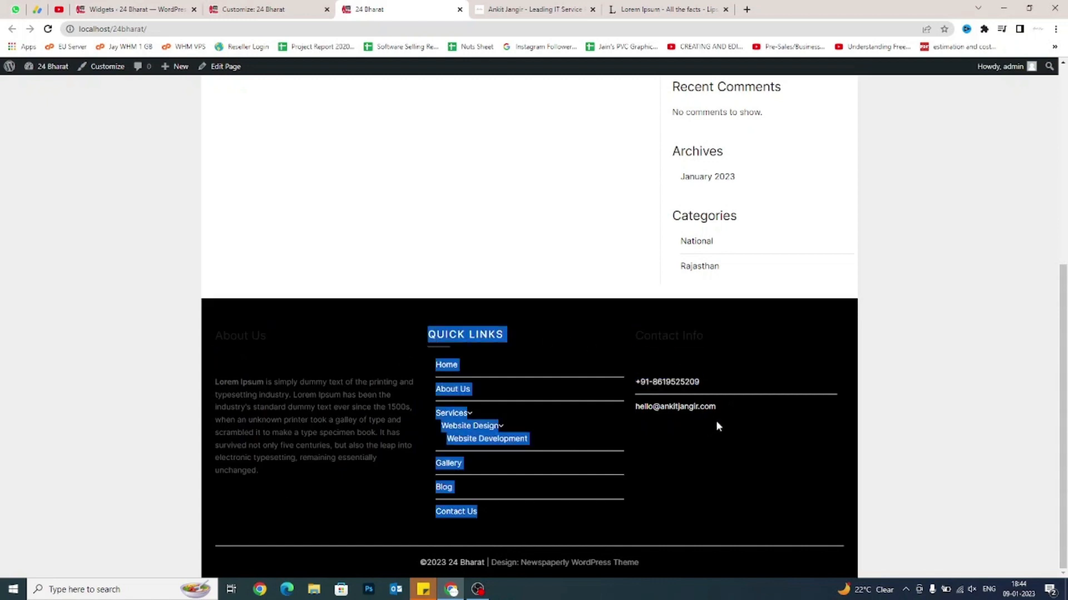
pyautogui.click(716, 420)
pyautogui.click(680, 384)
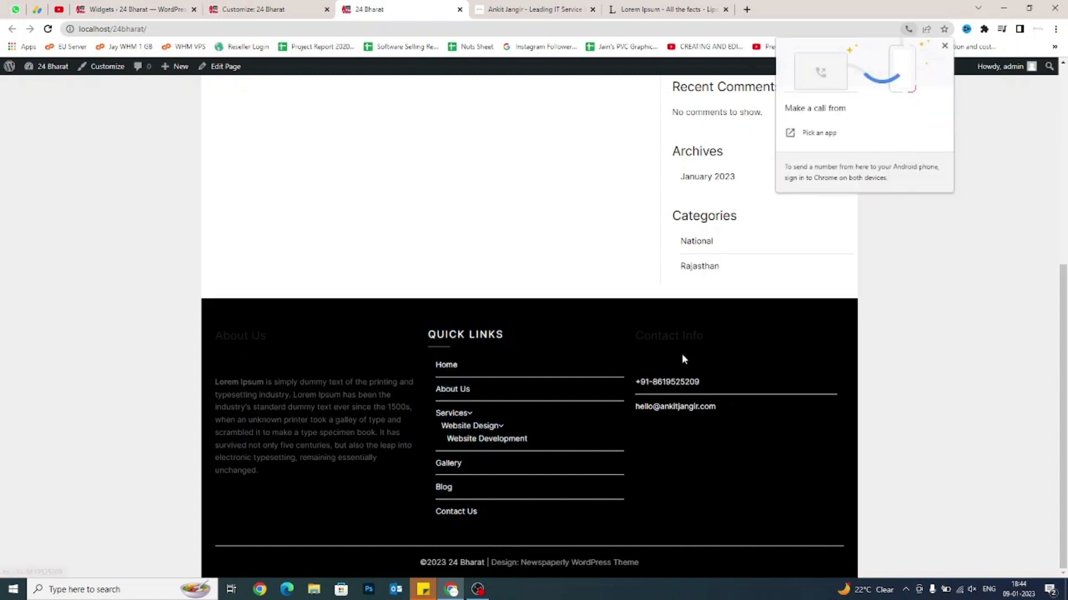
pyautogui.click(790, 296)
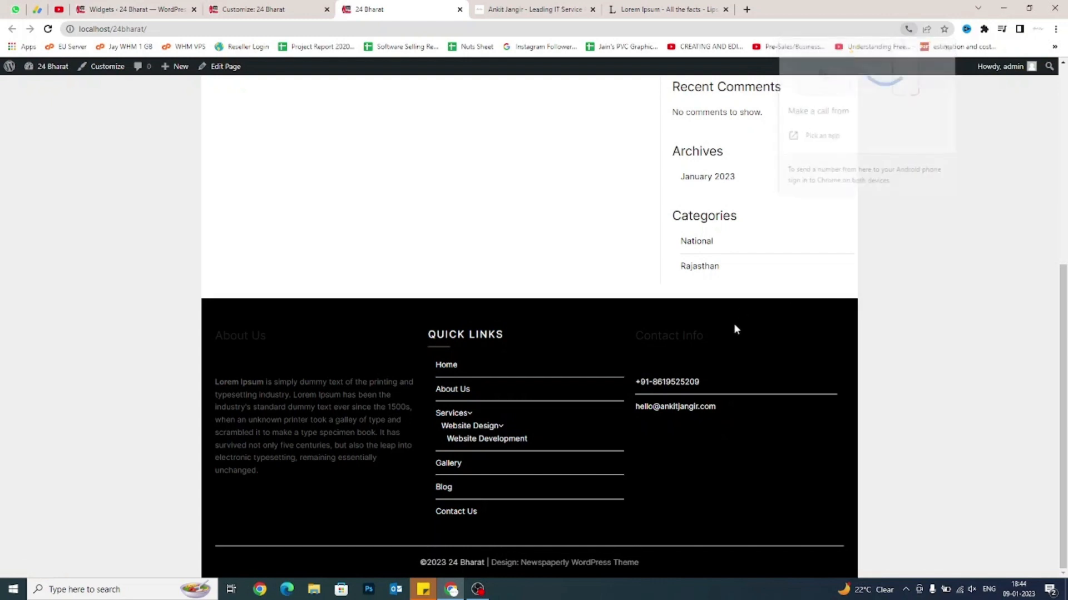
pyautogui.click(701, 414)
pyautogui.click(154, 350)
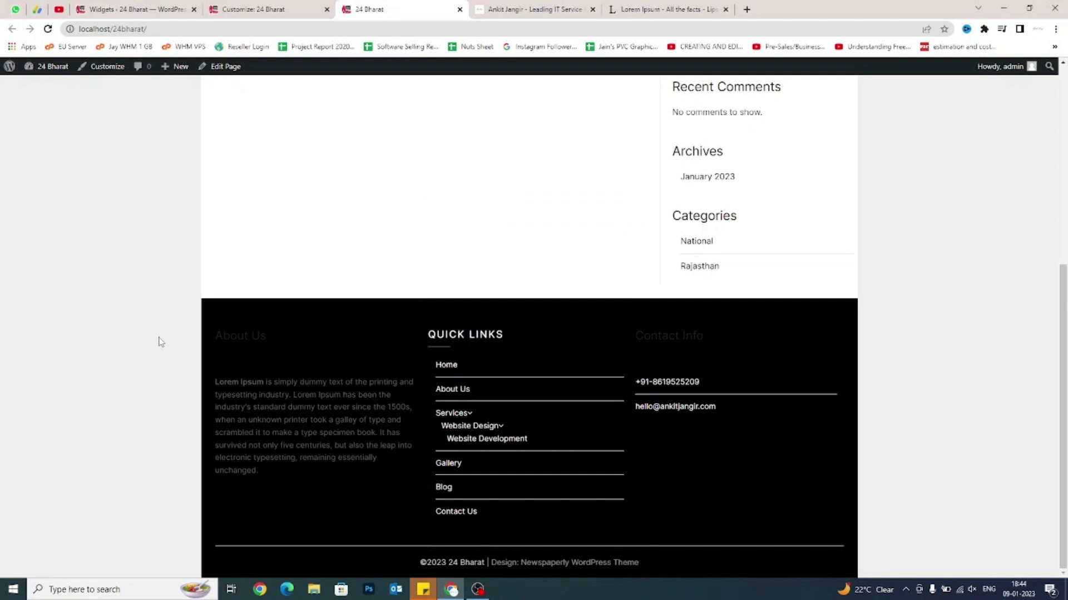
pyautogui.click(258, 10)
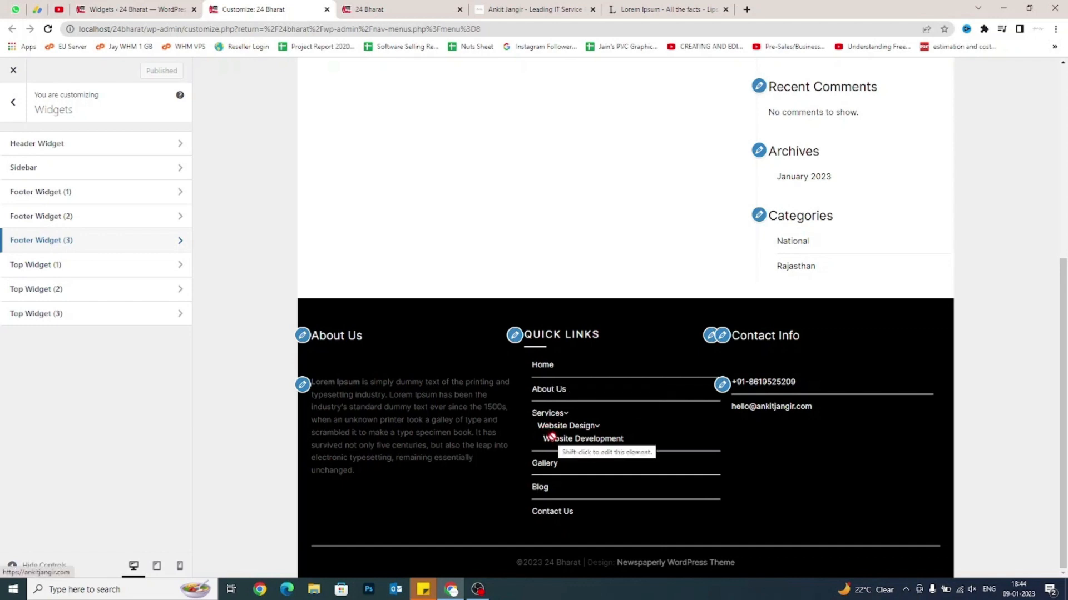
# Go from the Widgets page to the Menus admin page showing the Main Menu structure.
pyautogui.click(126, 7)
pyautogui.click(140, 273)
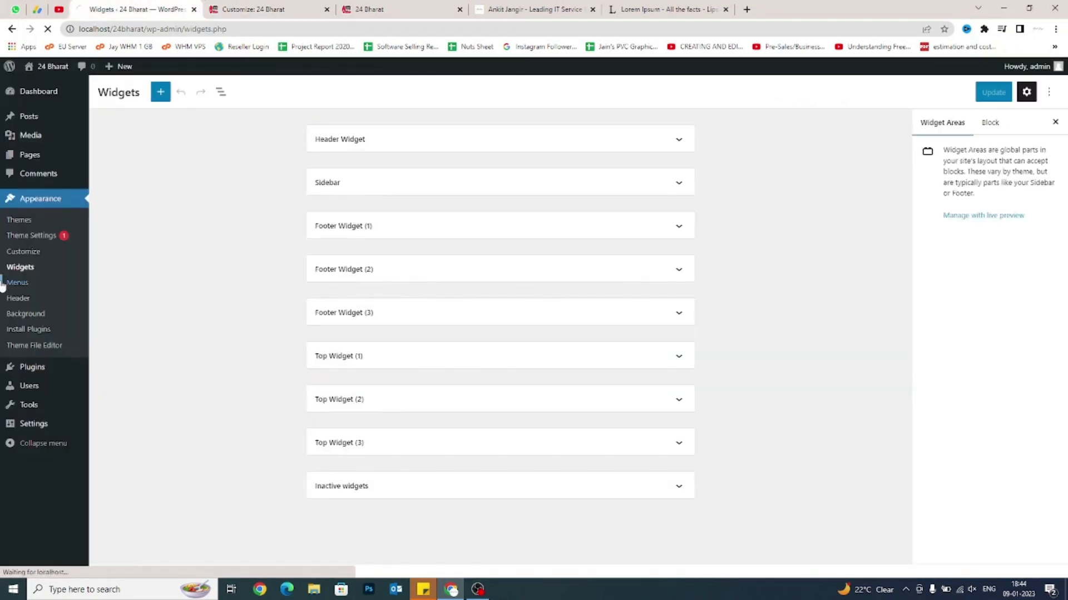
pyautogui.click(27, 283)
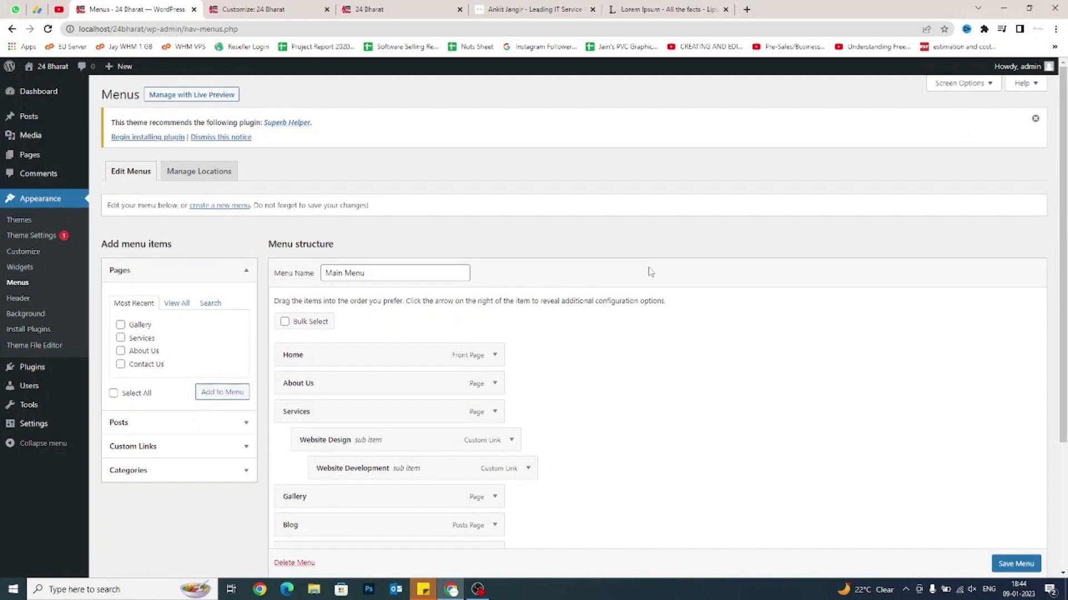
pyautogui.moveTo(109, 203); pyautogui.dragTo(154, 204)
pyautogui.click(175, 208)
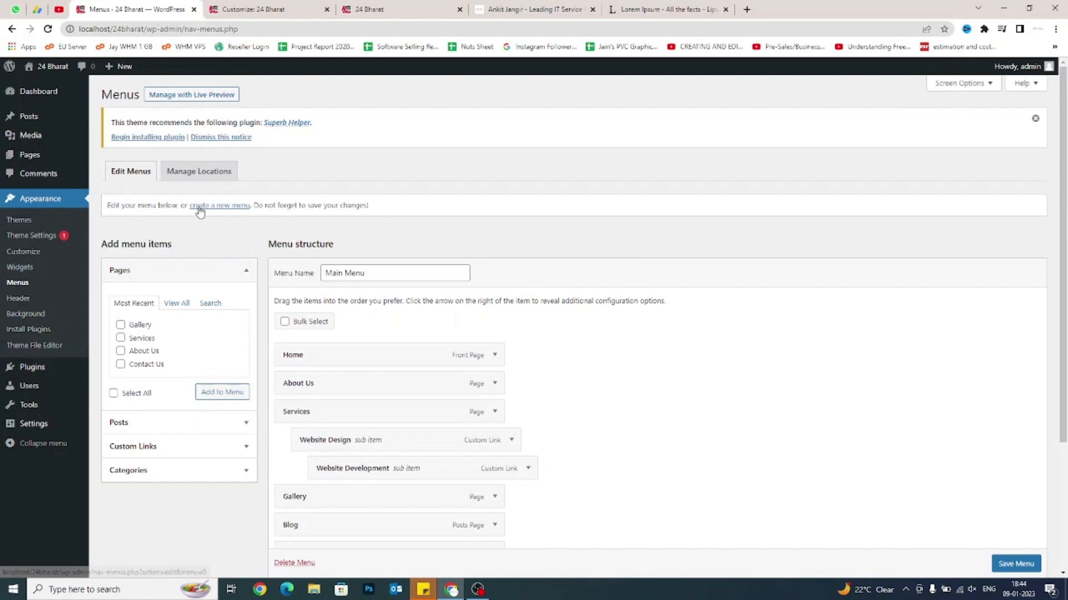
# Create a new menu named 'Footer Menu' and list all site pages under View All.
pyautogui.click(200, 206)
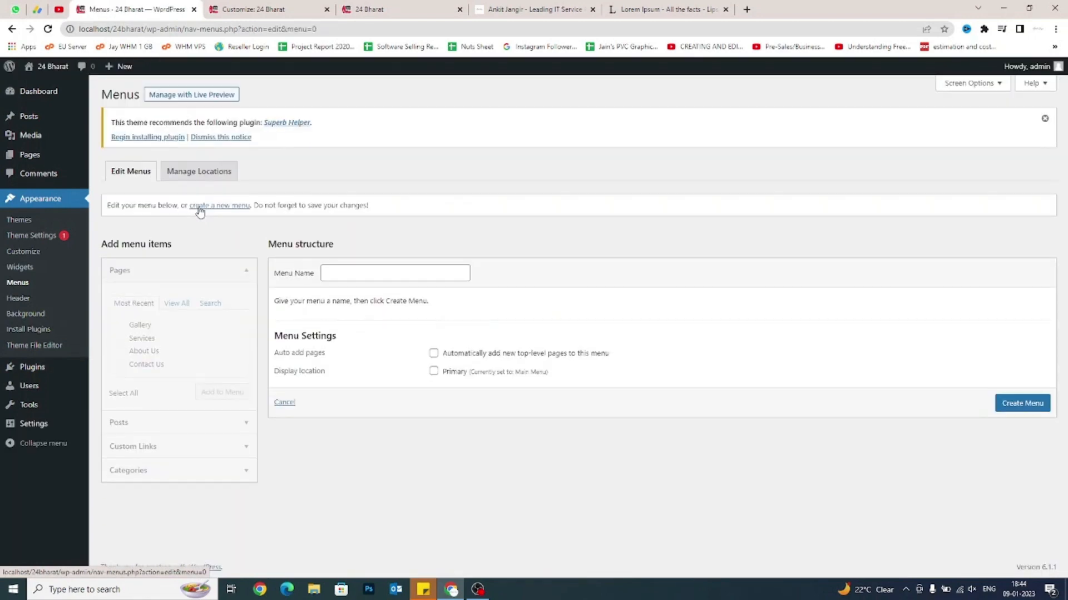
pyautogui.click(417, 271)
pyautogui.write('Fo')
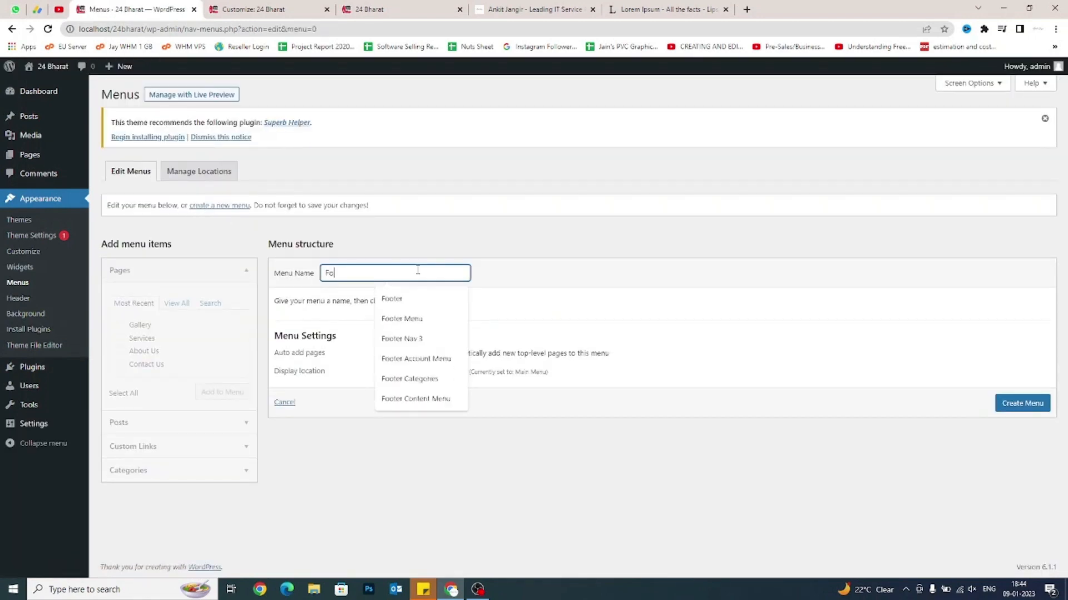
pyautogui.write('oter Menu')
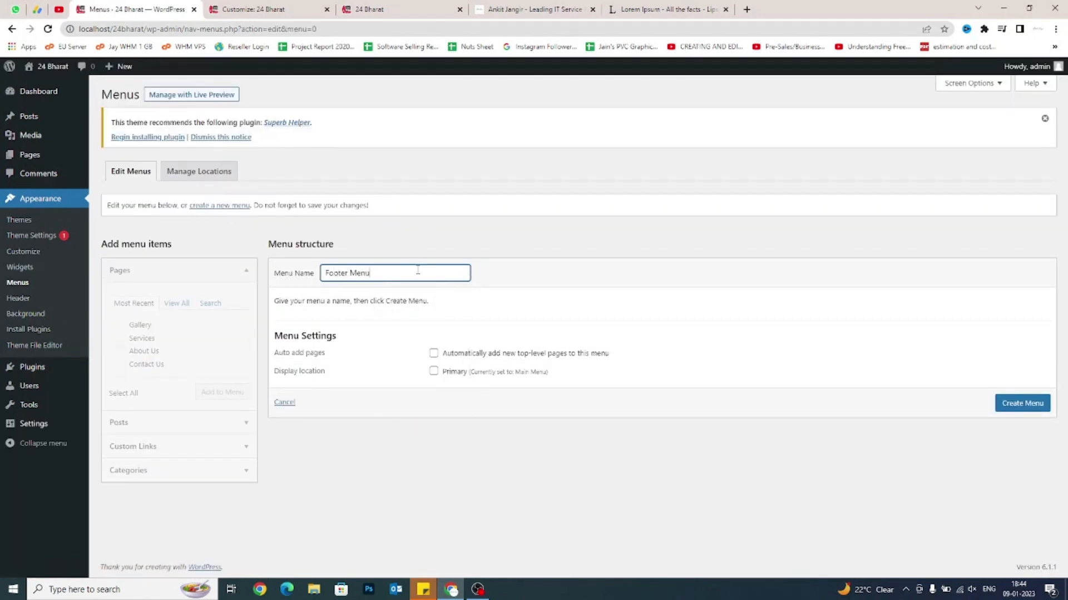
pyautogui.click(751, 366)
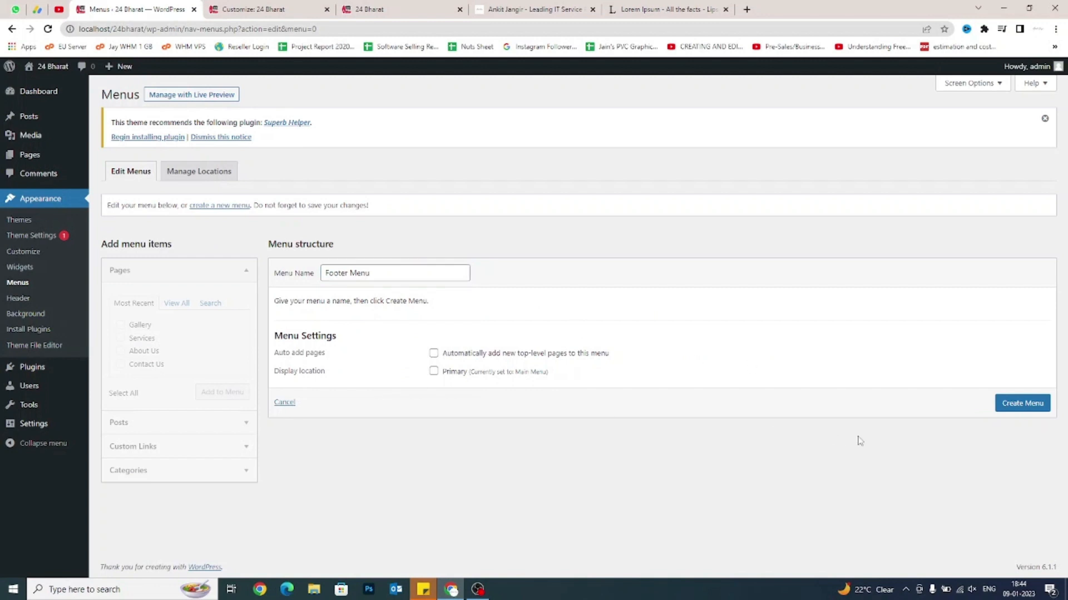
pyautogui.click(1013, 407)
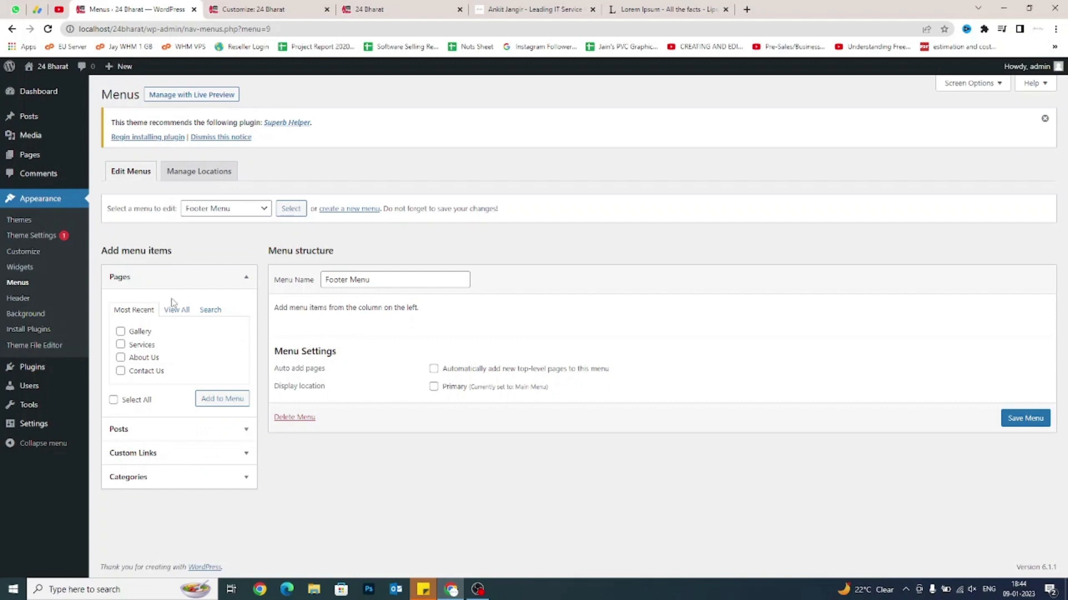
pyautogui.click(174, 309)
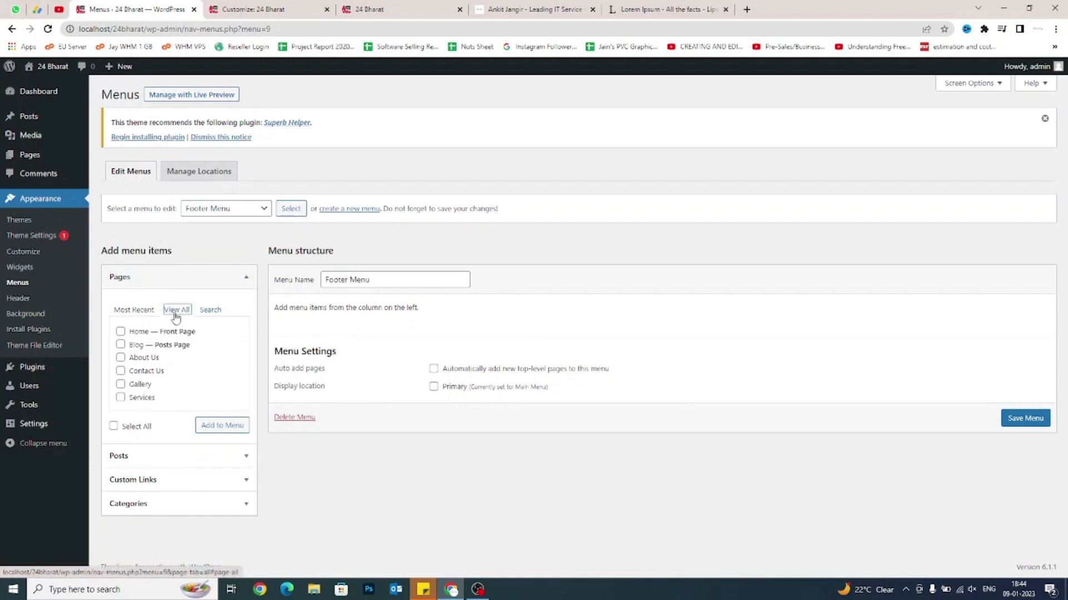
# Add all six pages to Footer Menu, order them Home, About Us, Services, Gallery, Blog, Contact Us, and save.
pyautogui.click(113, 427)
pyautogui.click(222, 425)
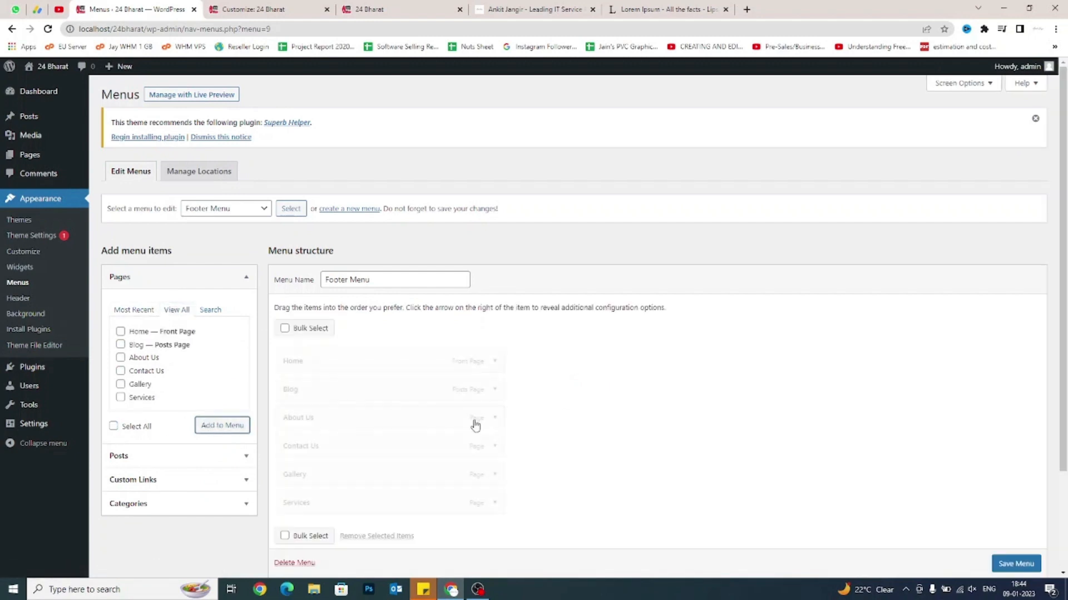
pyautogui.moveTo(345, 422); pyautogui.dragTo(348, 394)
pyautogui.moveTo(303, 503); pyautogui.dragTo(315, 417)
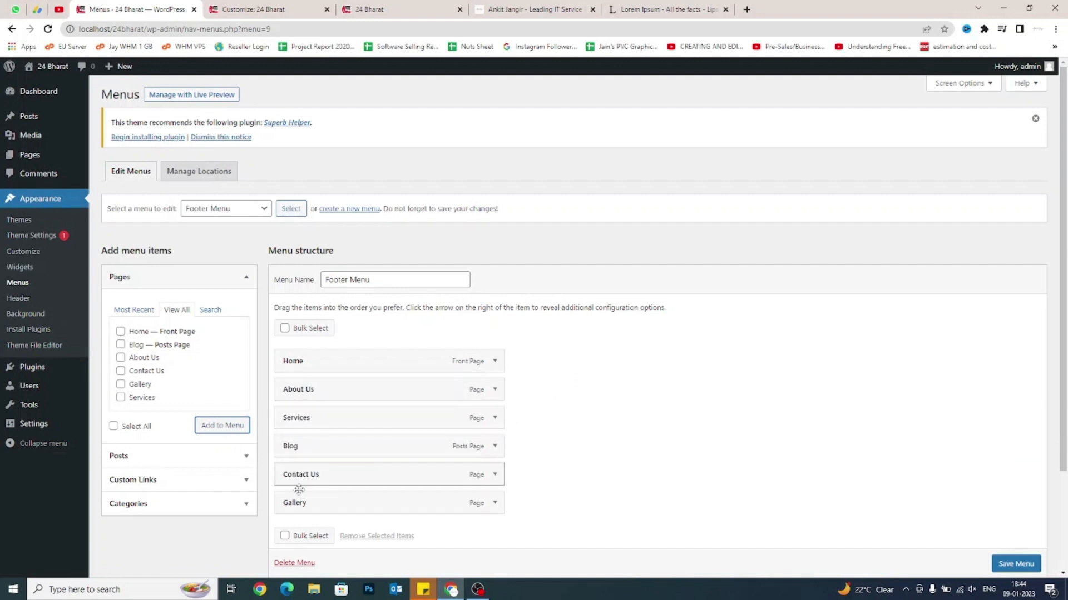
pyautogui.moveTo(300, 509); pyautogui.dragTo(310, 451)
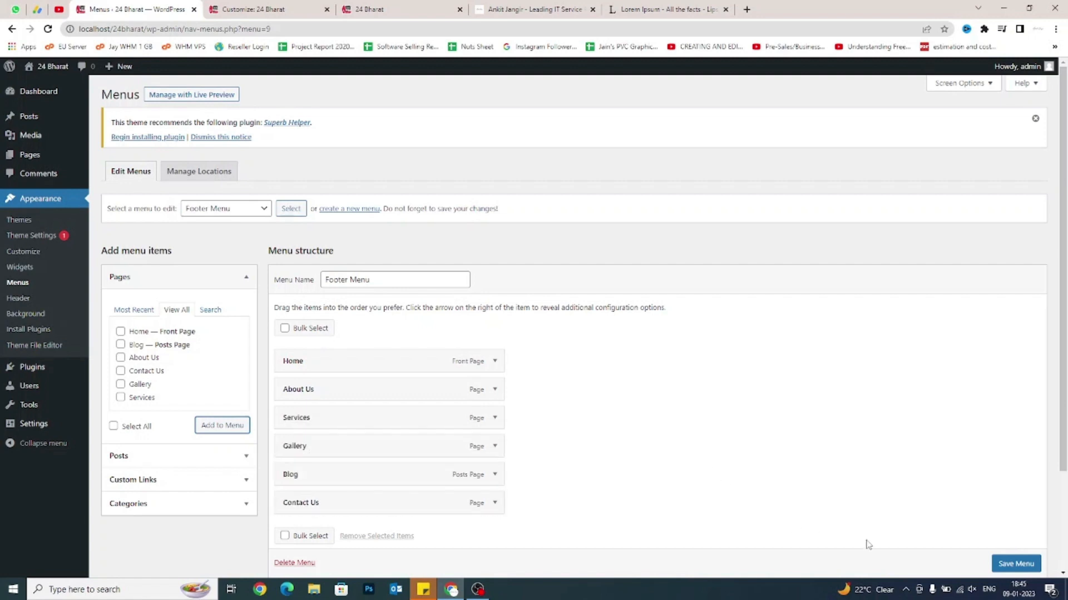
pyautogui.scroll(-1, 1001, 564)
pyautogui.click(1015, 564)
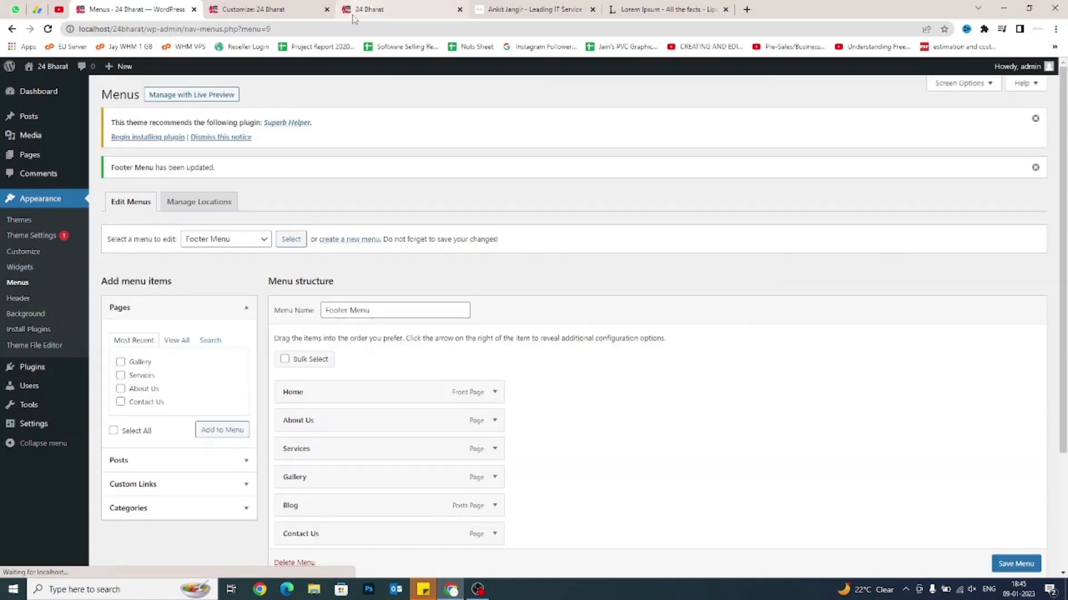
pyautogui.click(253, 9)
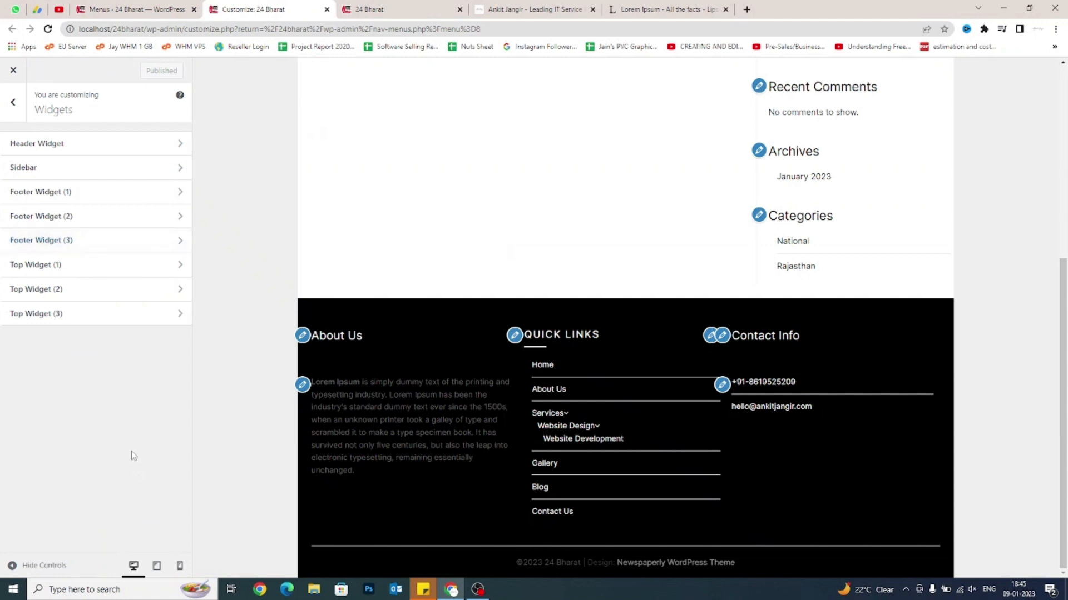
# Reload the Customizer so it picks up the saved Footer Menu.
pyautogui.click(48, 29)
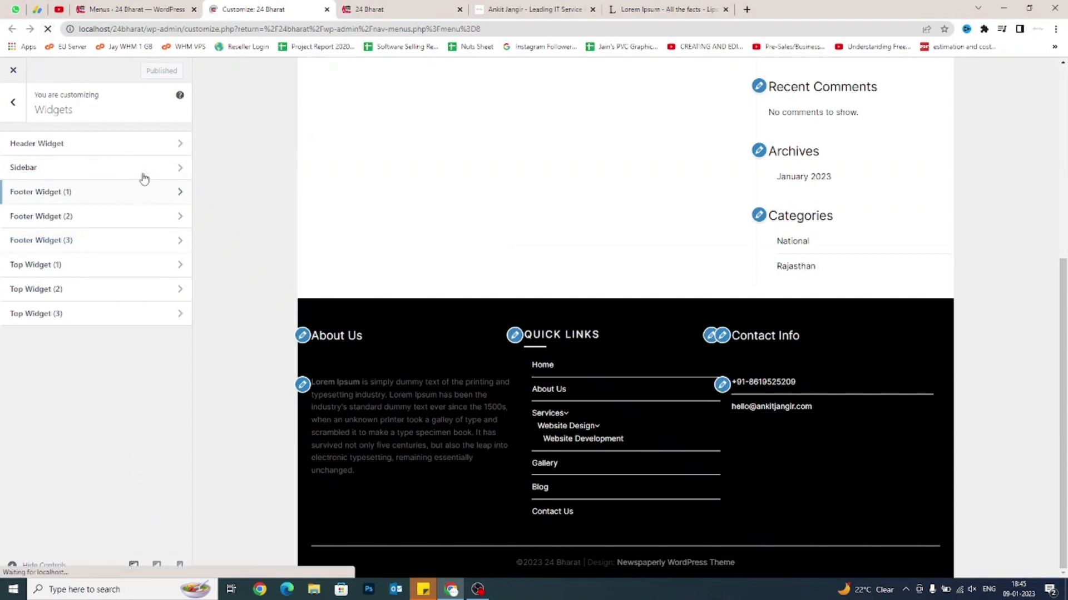
pyautogui.click(136, 4)
pyautogui.click(257, 10)
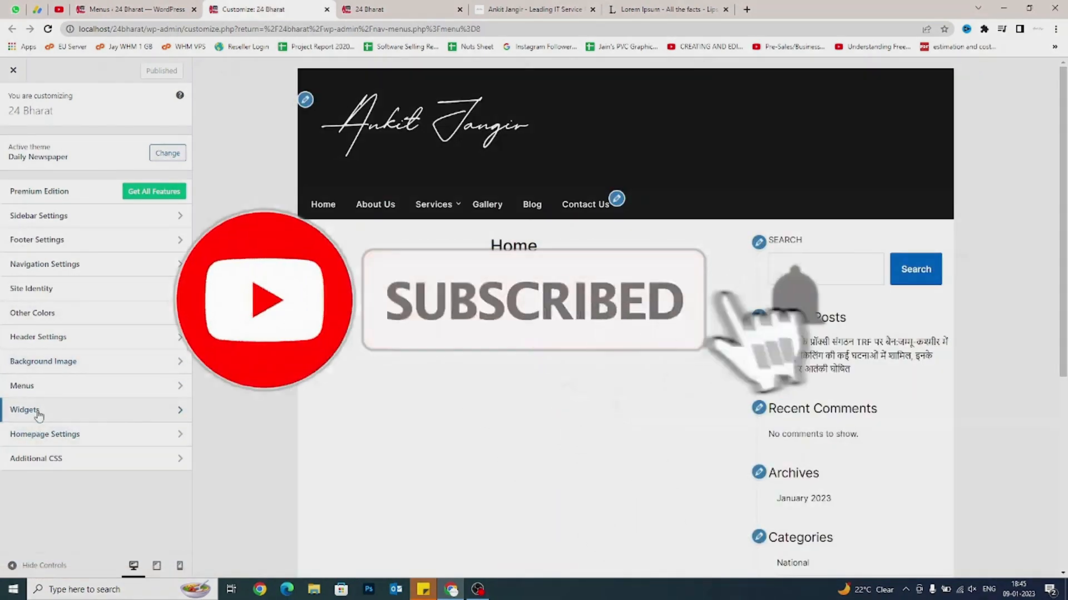
# Set the Quick Links widget in Footer Widget (2) to Footer Menu and publish.
pyautogui.click(39, 412)
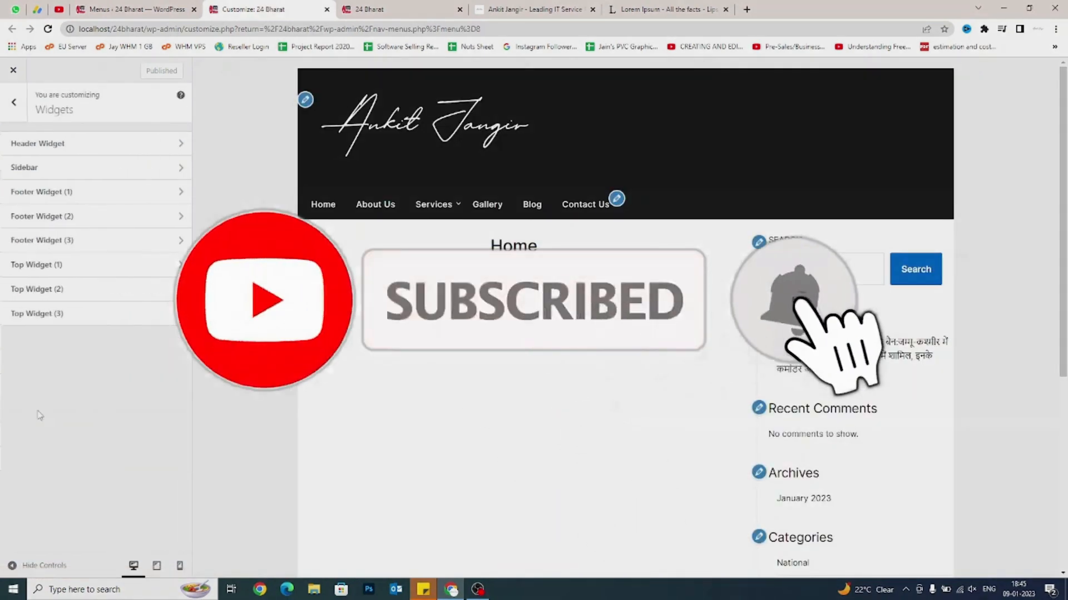
pyautogui.click(47, 217)
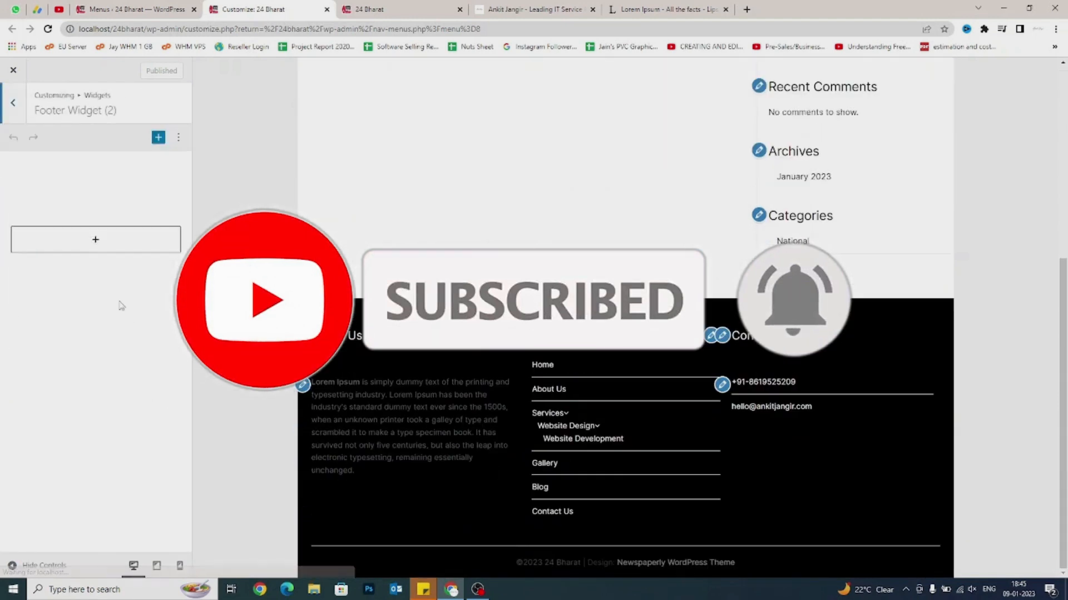
pyautogui.click(112, 284)
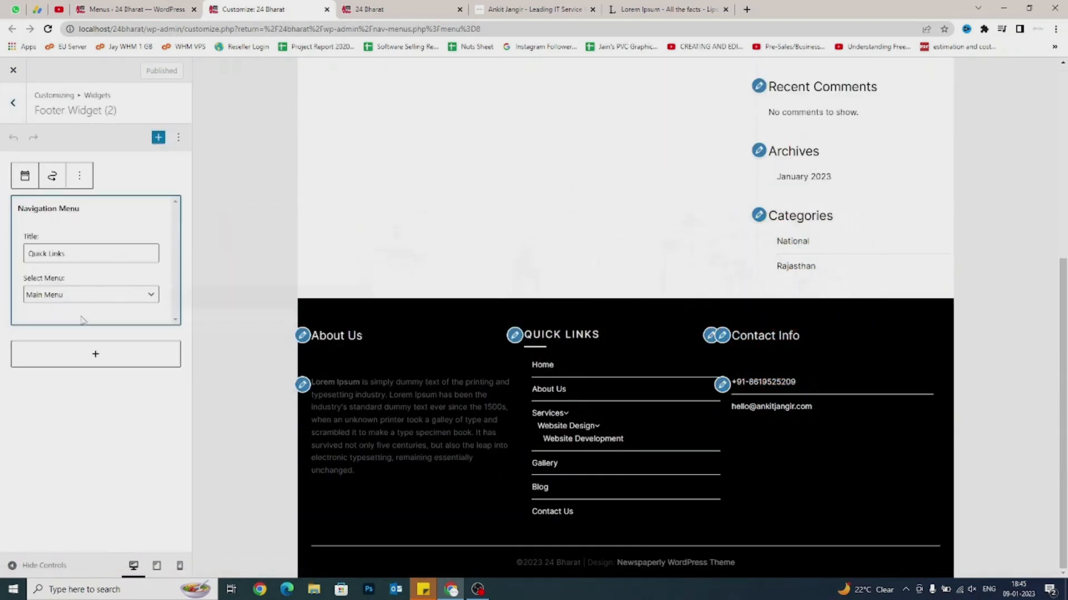
pyautogui.click(64, 297)
pyautogui.click(60, 324)
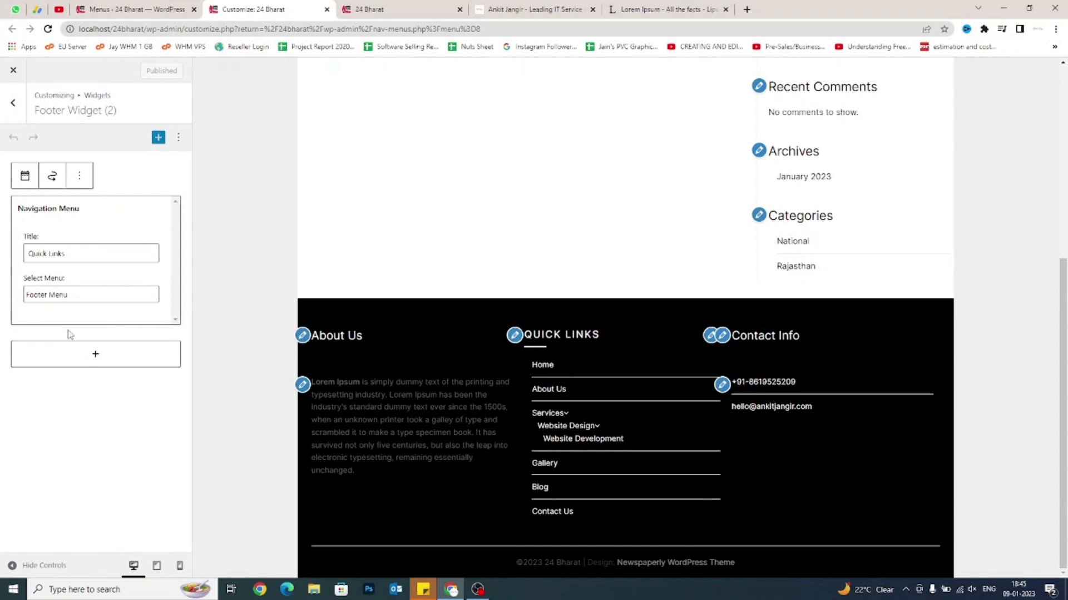
pyautogui.click(152, 73)
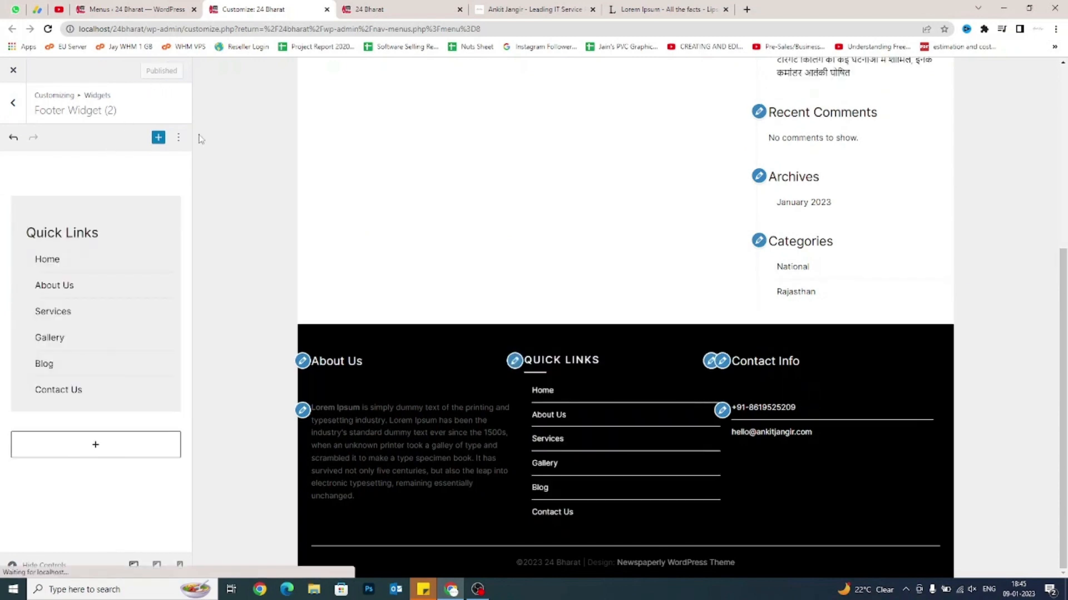
# Reload the live 24 Bharat site and check the footer's six flat Quick Links.
pyautogui.click(390, 9)
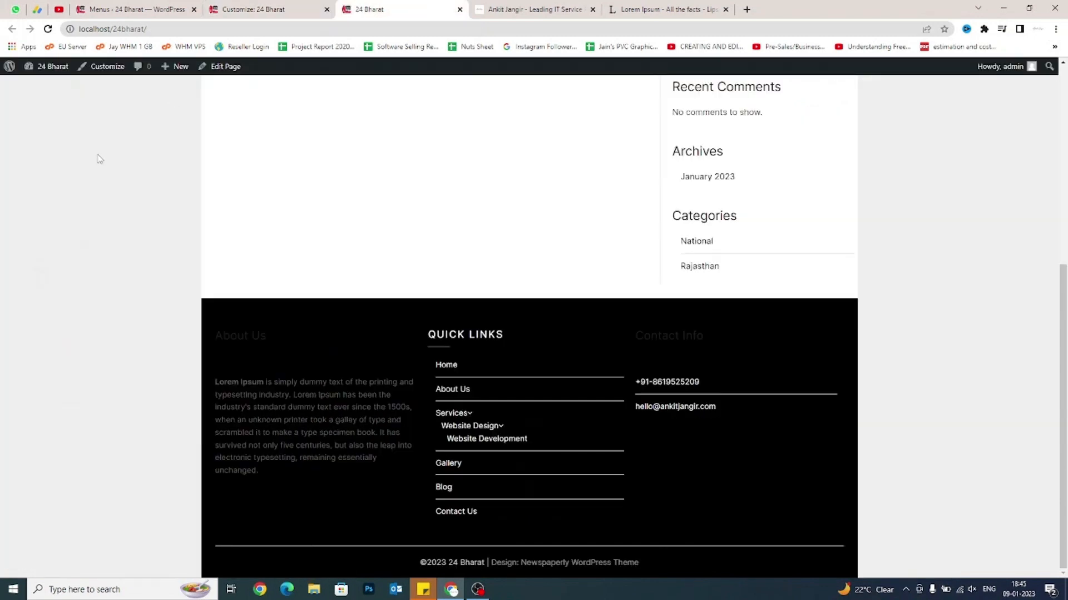
pyautogui.rightClick(95, 170)
pyautogui.click(136, 208)
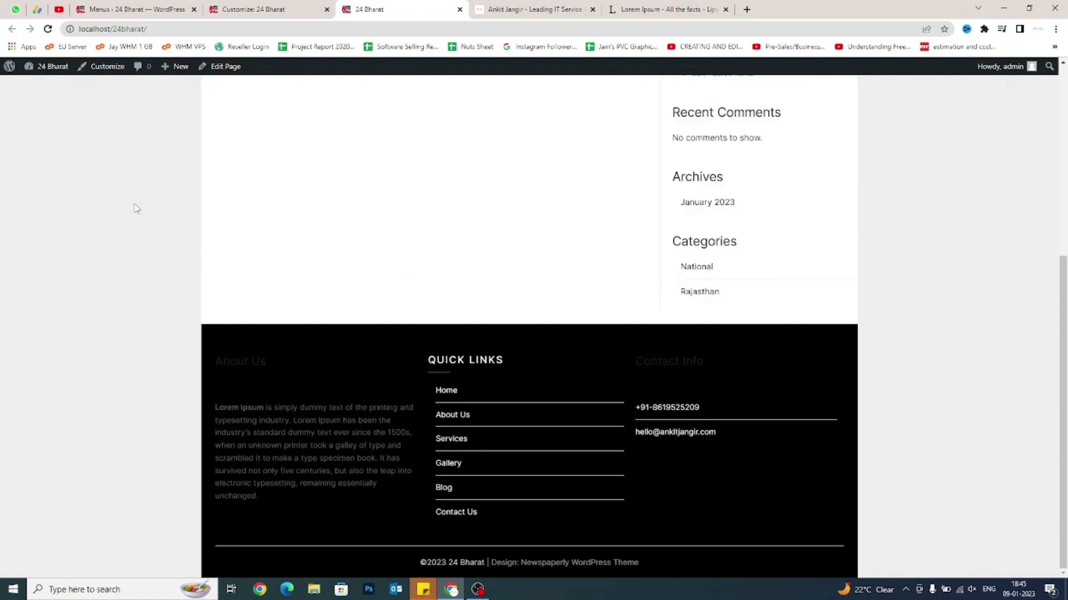
pyautogui.scroll(6, 132, 210)
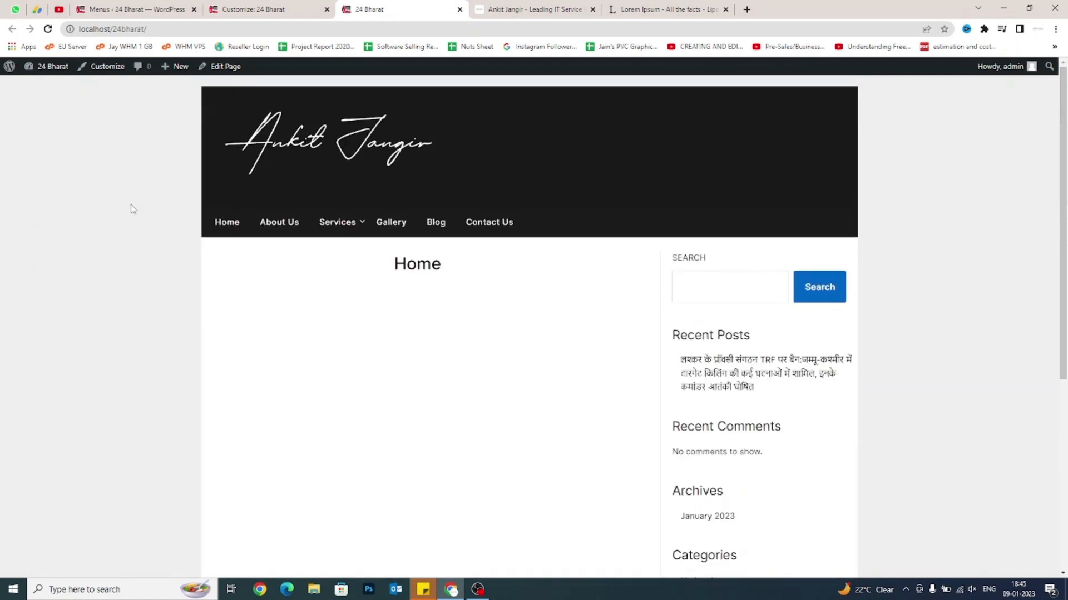
pyautogui.scroll(-6, 134, 209)
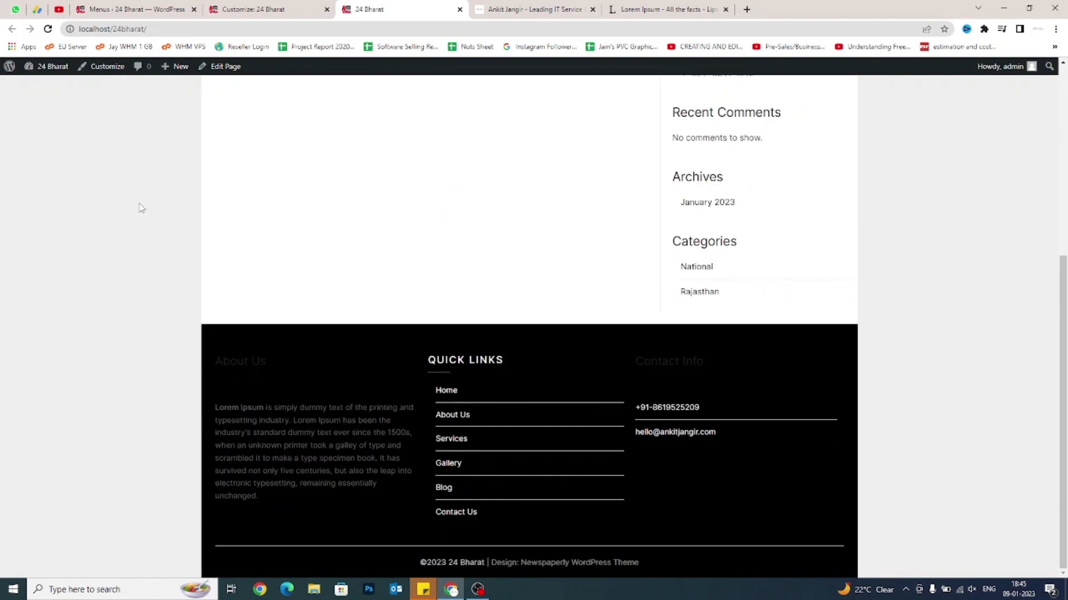
pyautogui.scroll(5, 140, 208)
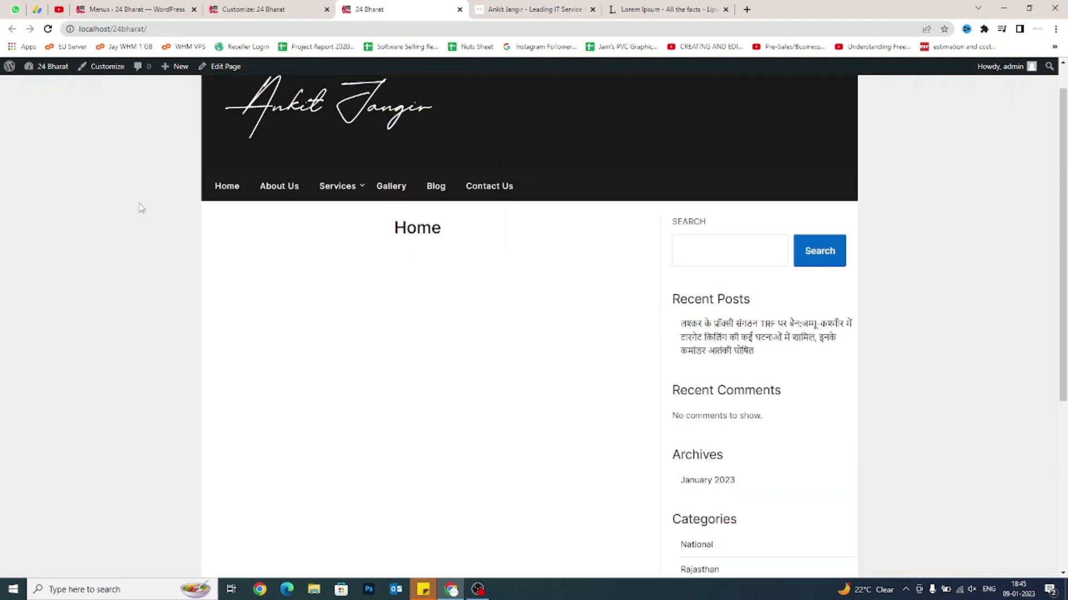
pyautogui.scroll(-3, 350, 269)
pyautogui.scroll(3, 342, 293)
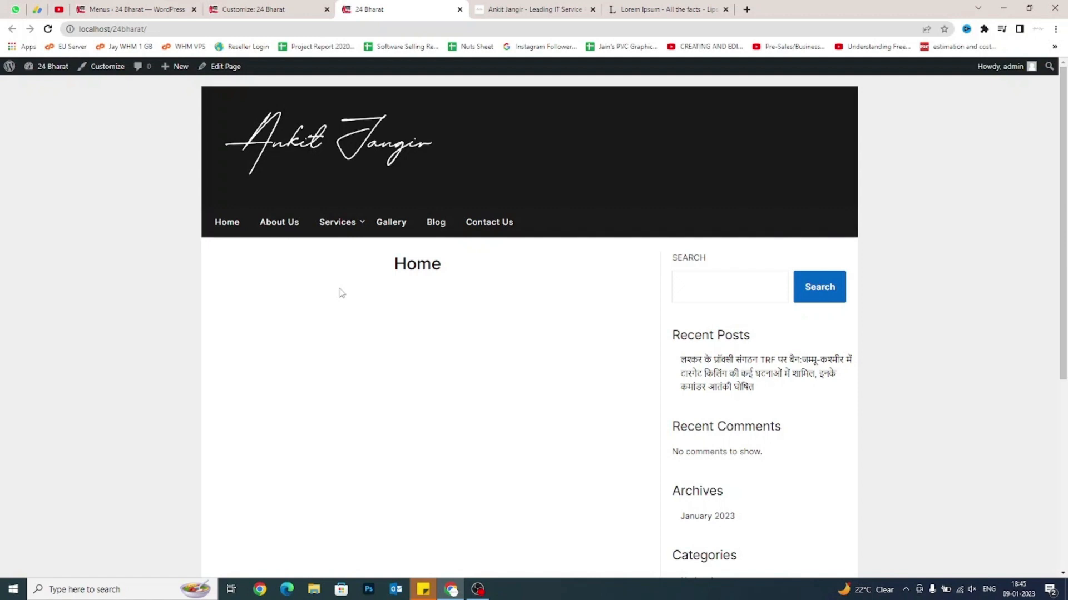
pyautogui.scroll(-4, 342, 293)
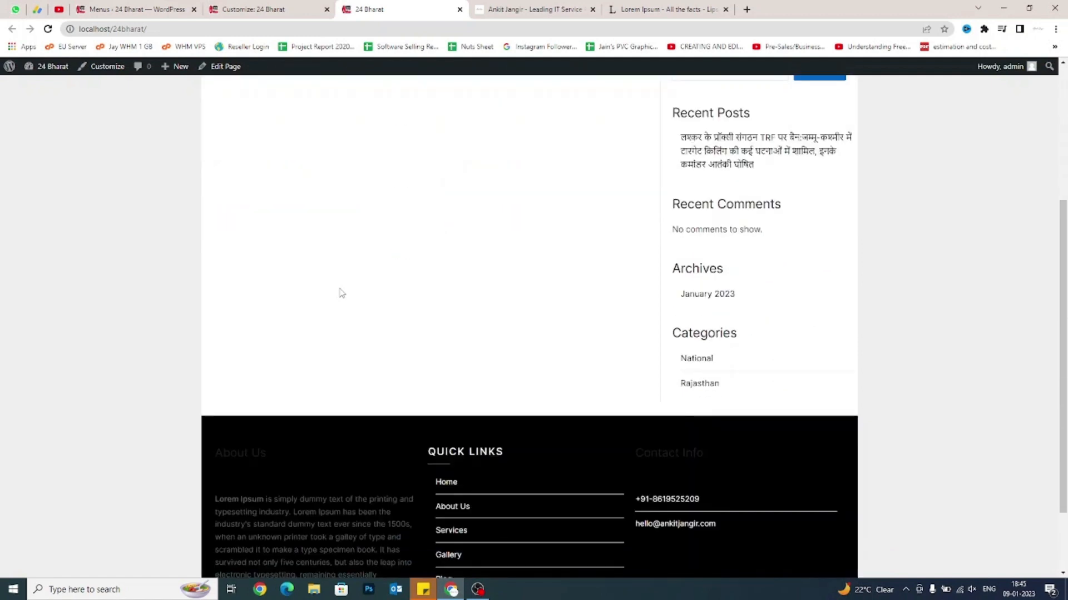
pyautogui.scroll(-2, 342, 293)
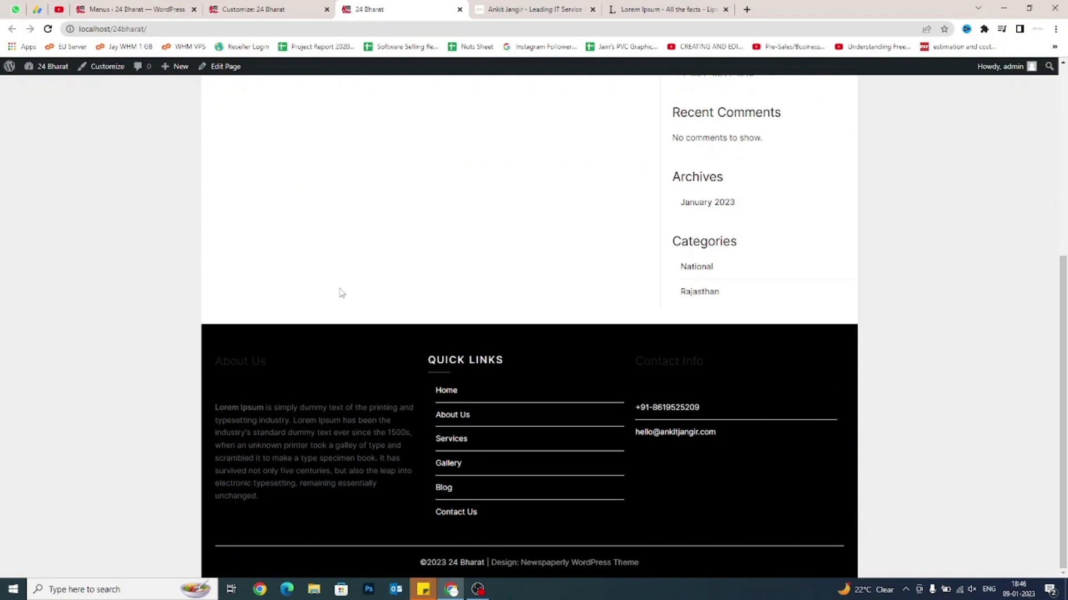